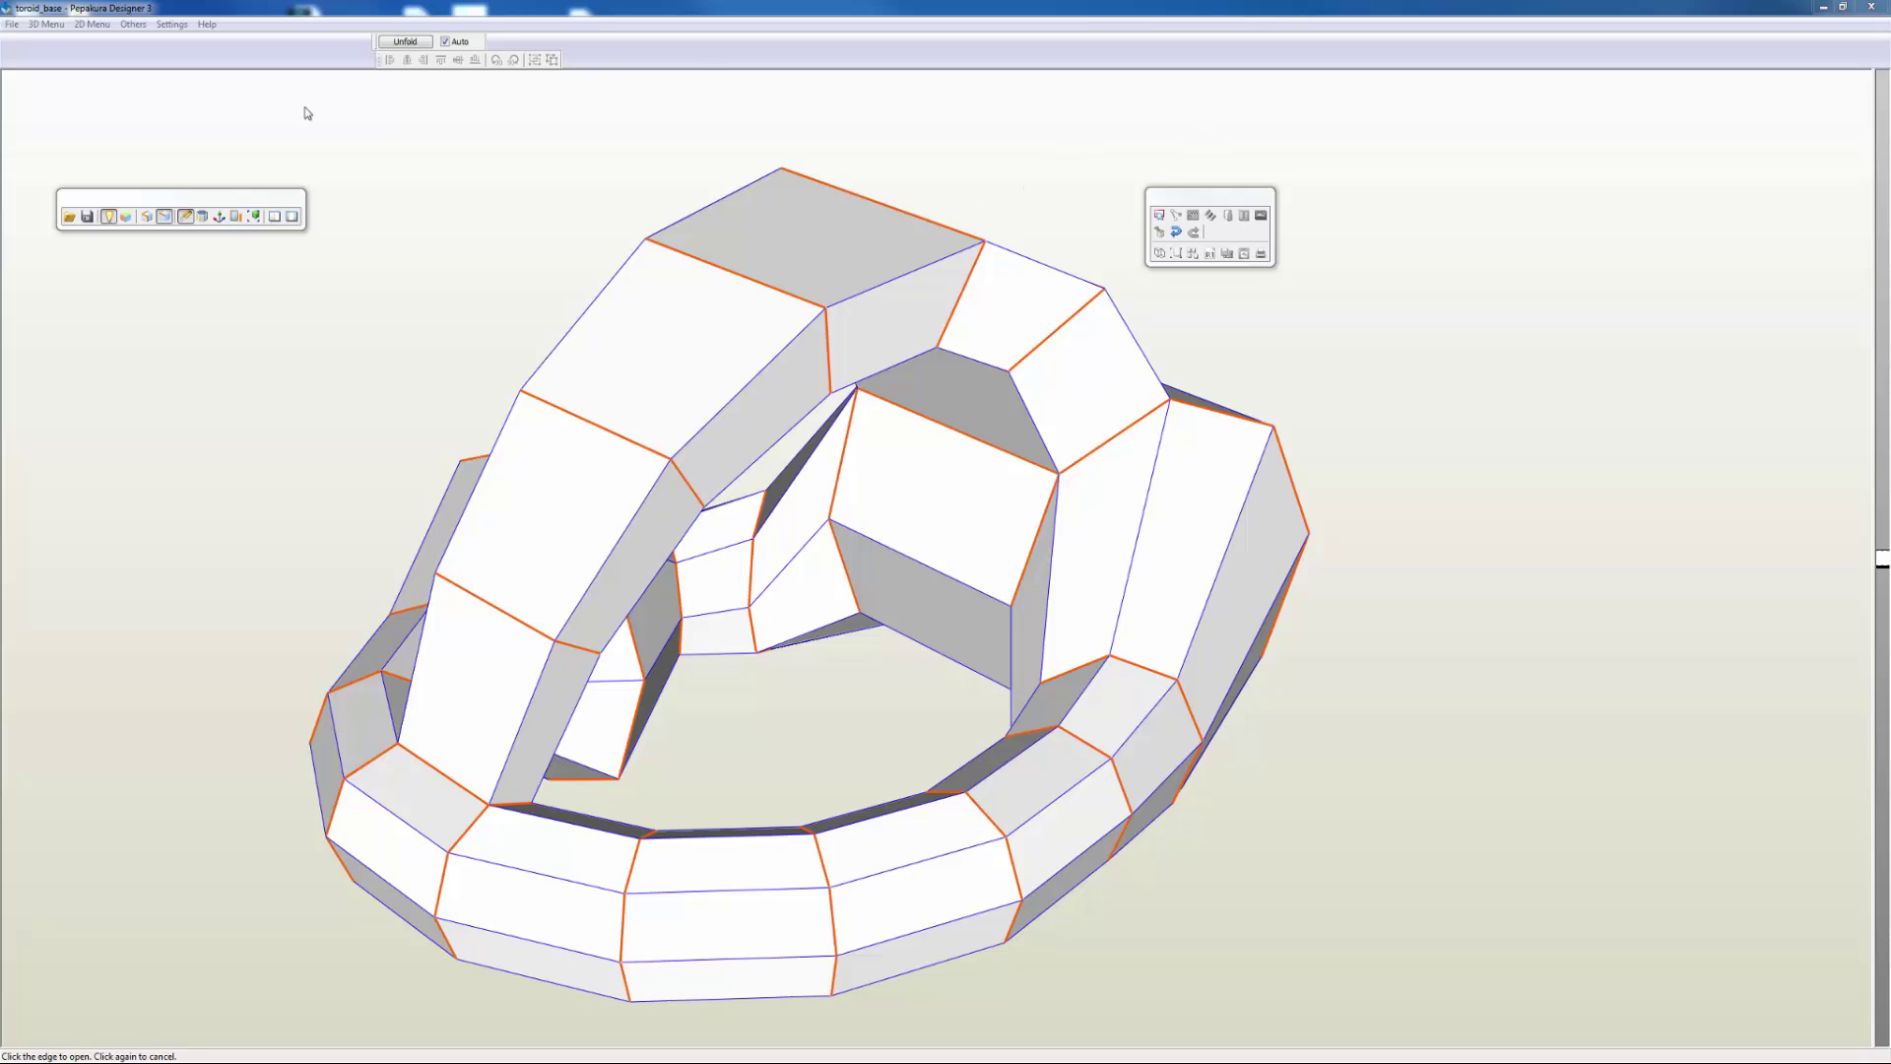
- Dock the file toolbar and unfold the toroid into 20 flat parts, 178 × 245 × 281 mm
{"action": "left_click", "coordinate": [275, 217]}
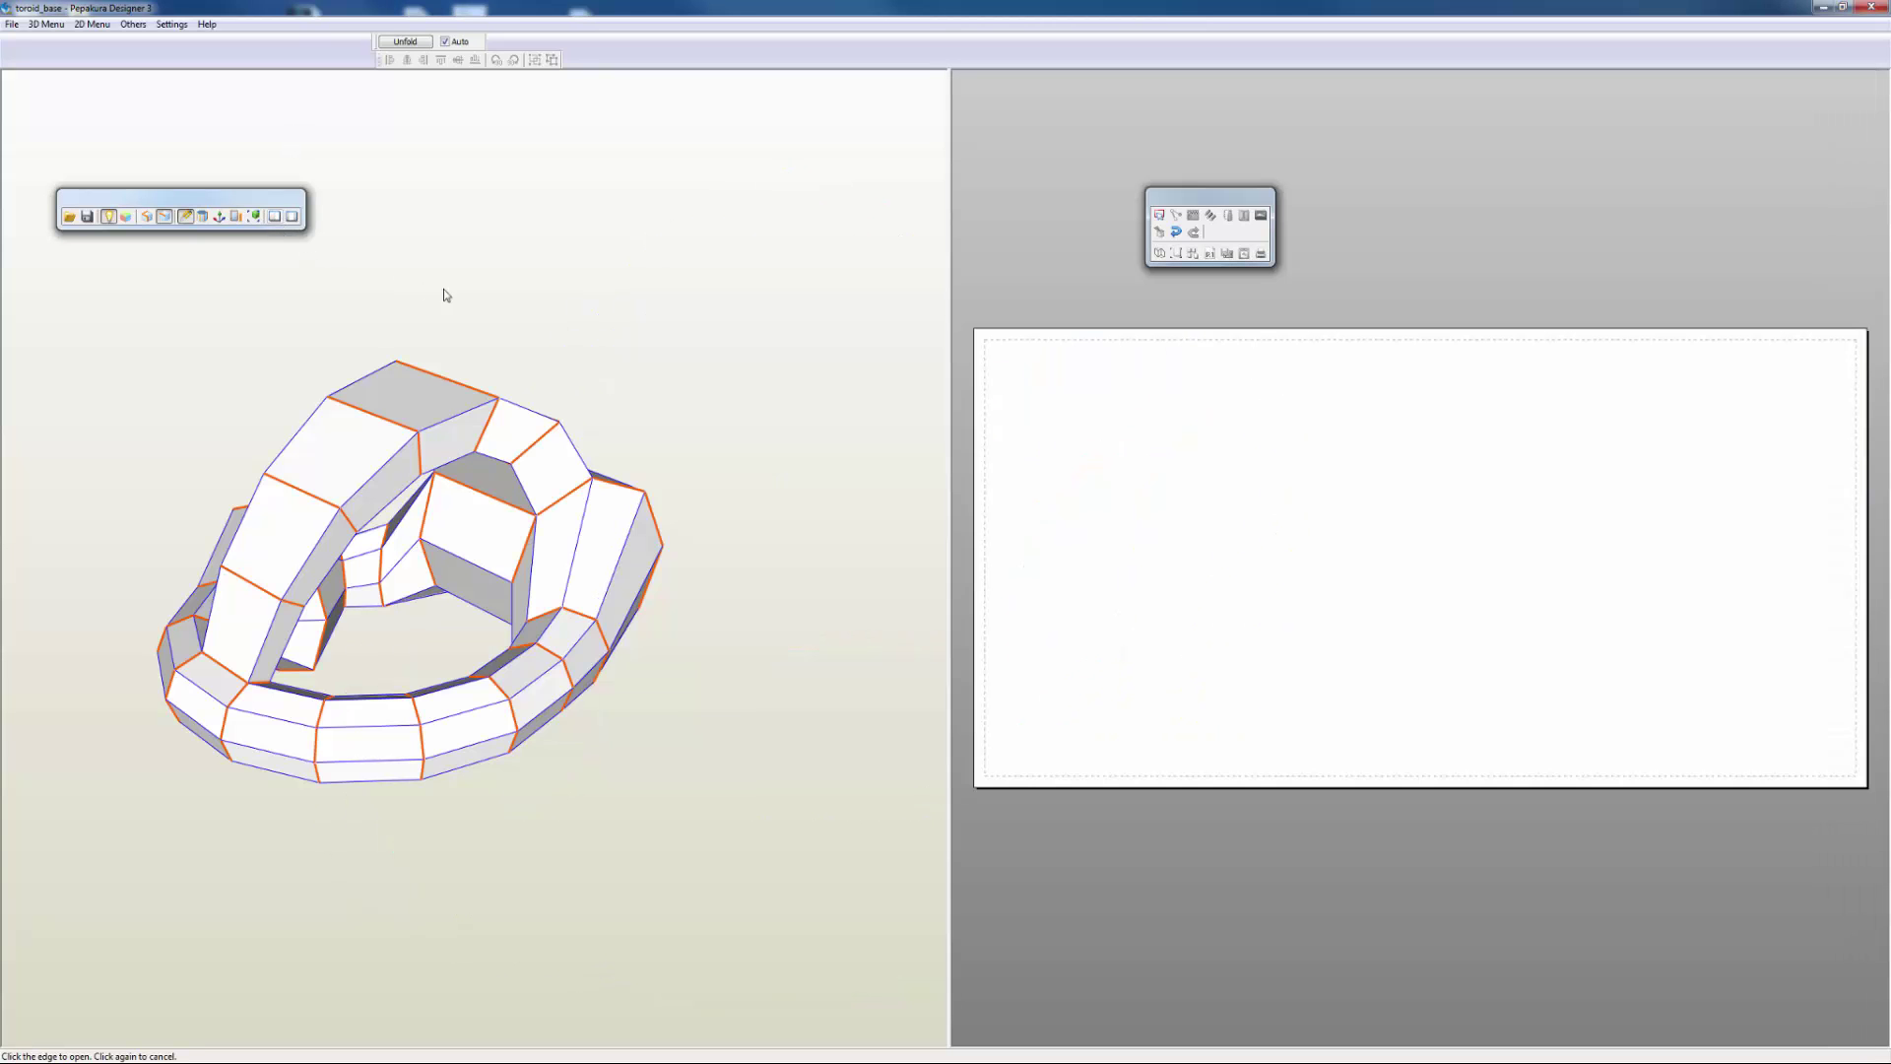
{"action": "scroll", "coordinate": [624, 682], "scroll_direction": "up", "scroll_amount": 3}
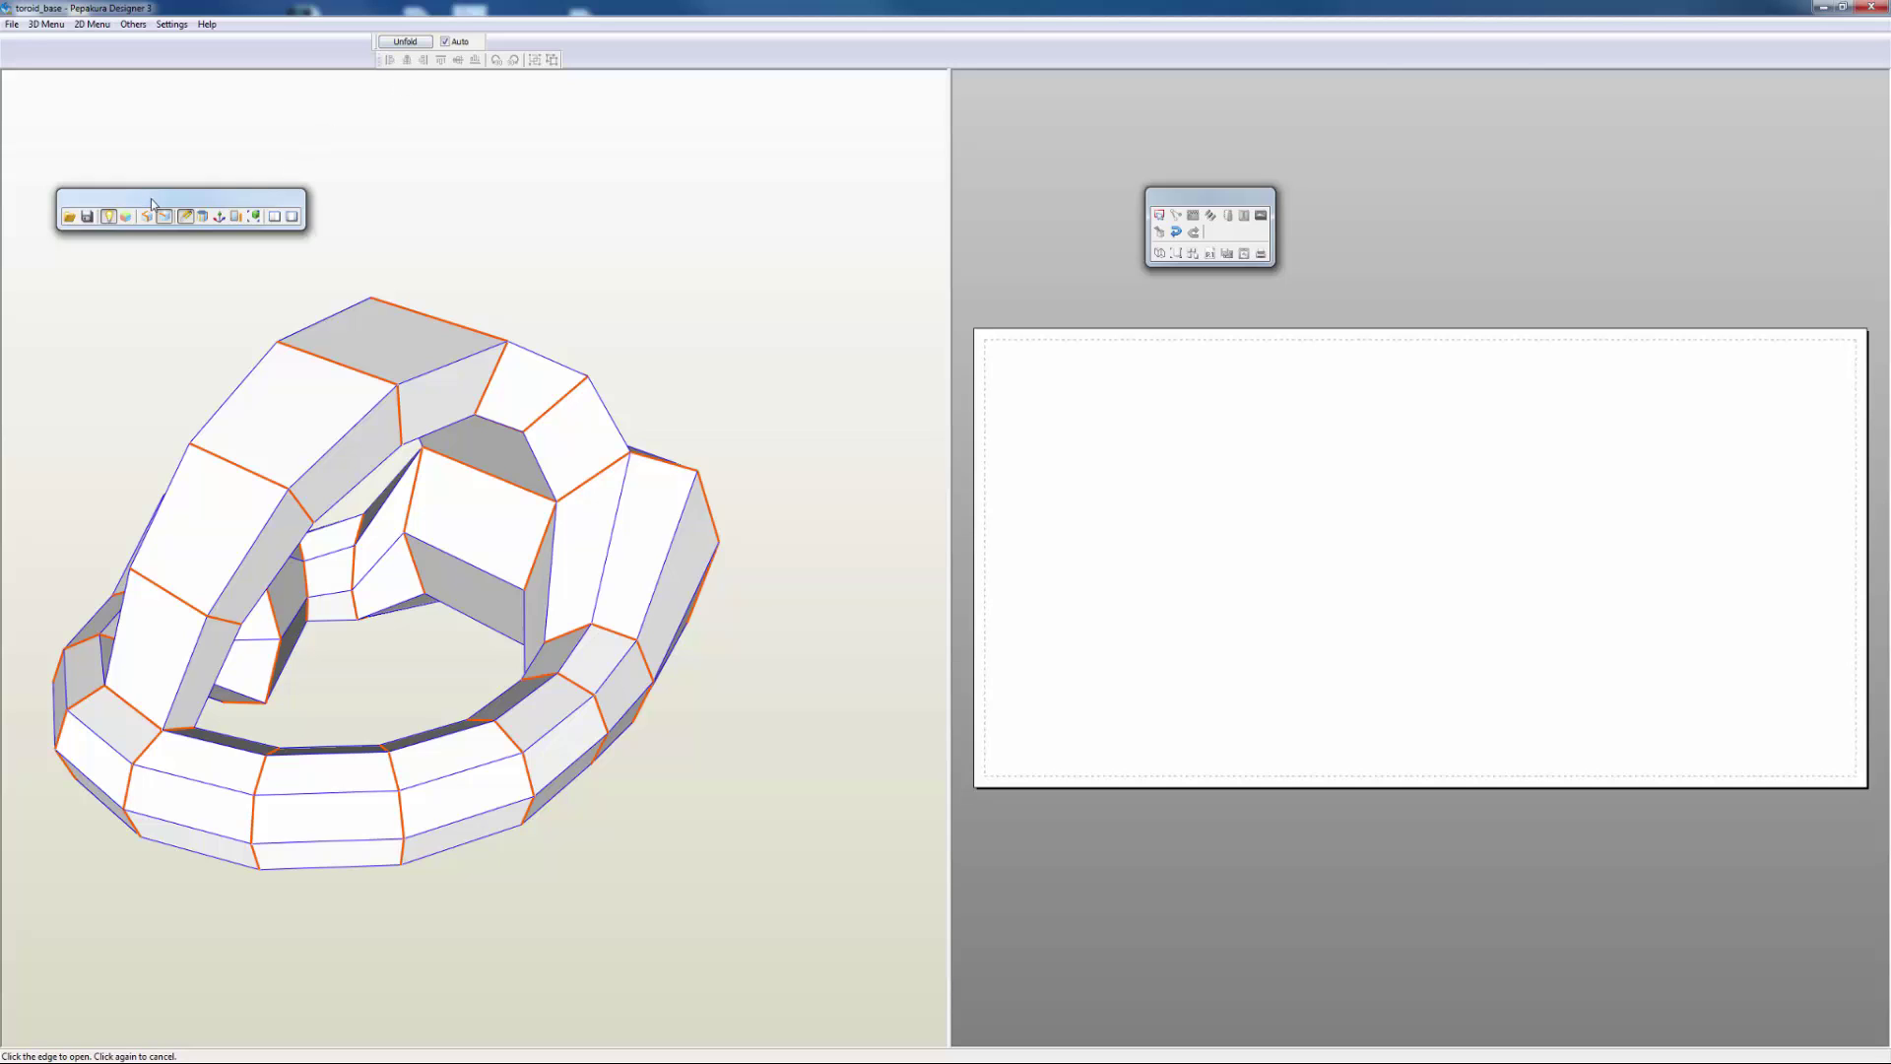
{"action": "left_click_drag", "start_coordinate": [125, 59], "coordinate": [136, 62]}
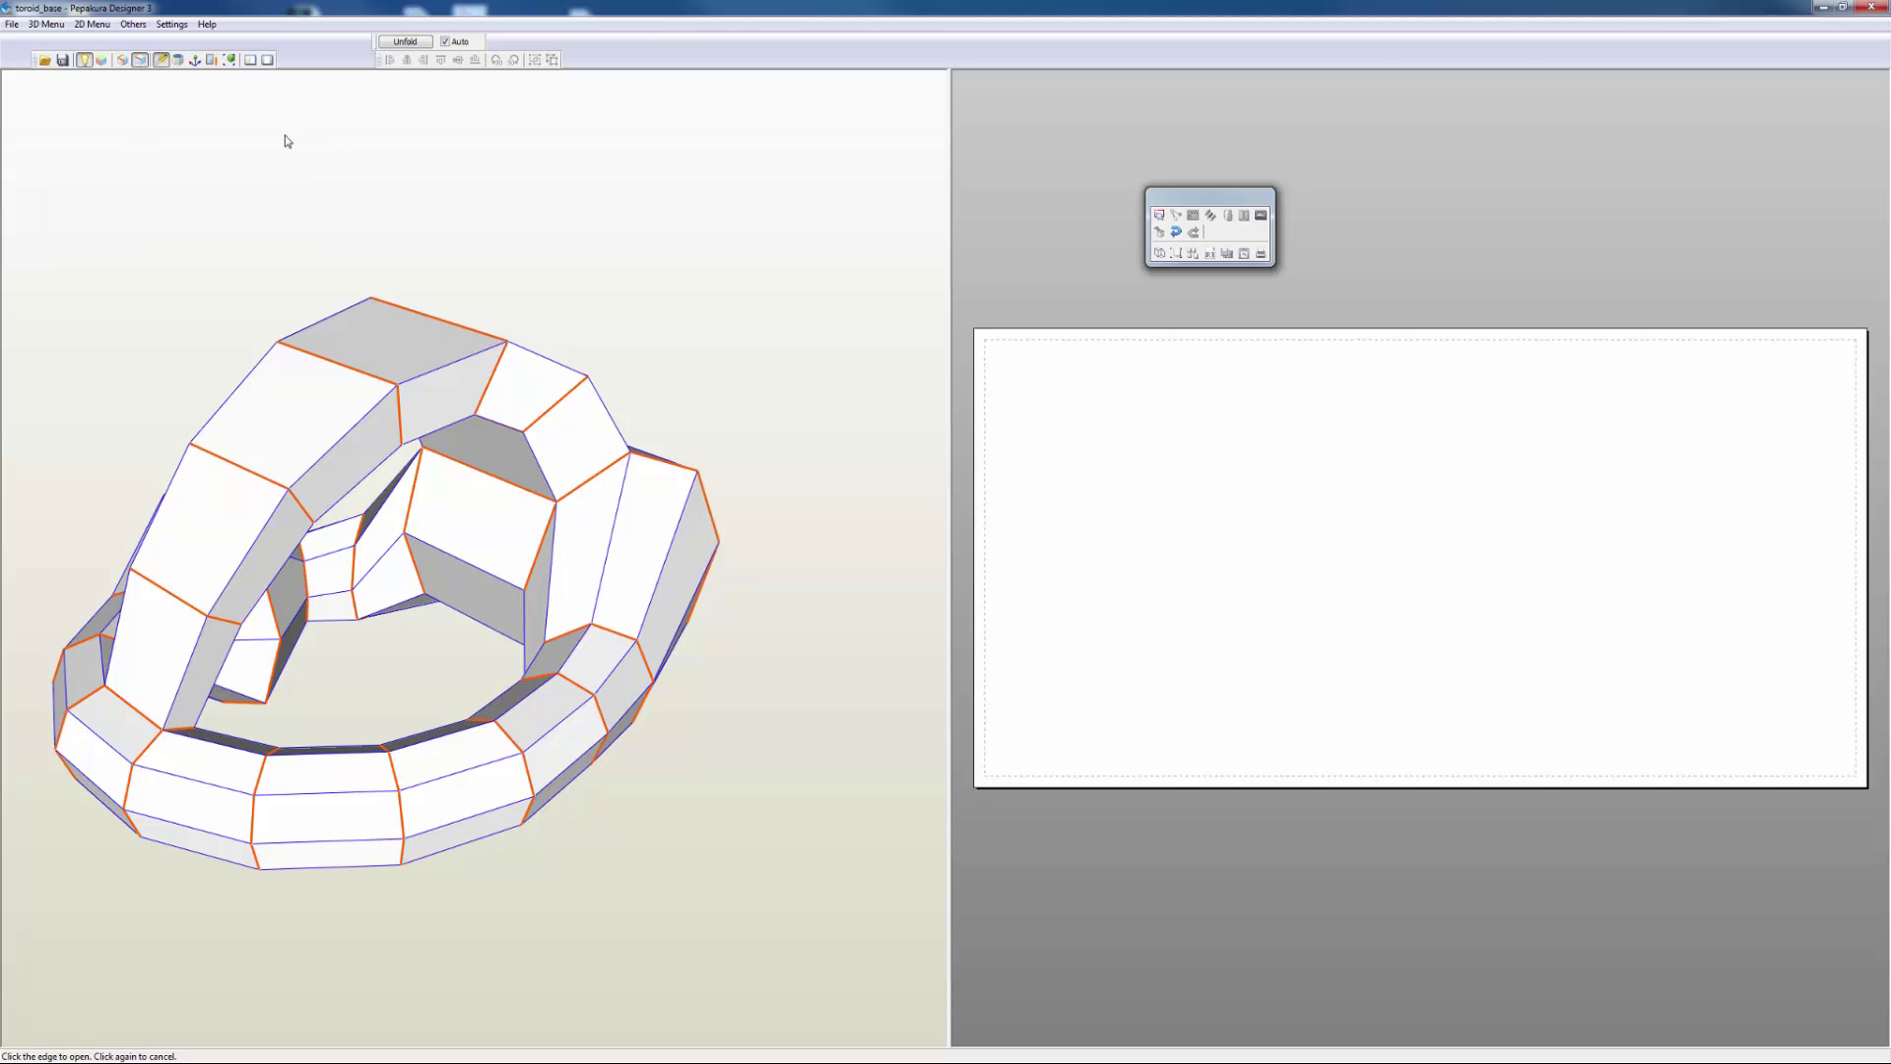
{"action": "left_click", "coordinate": [405, 44]}
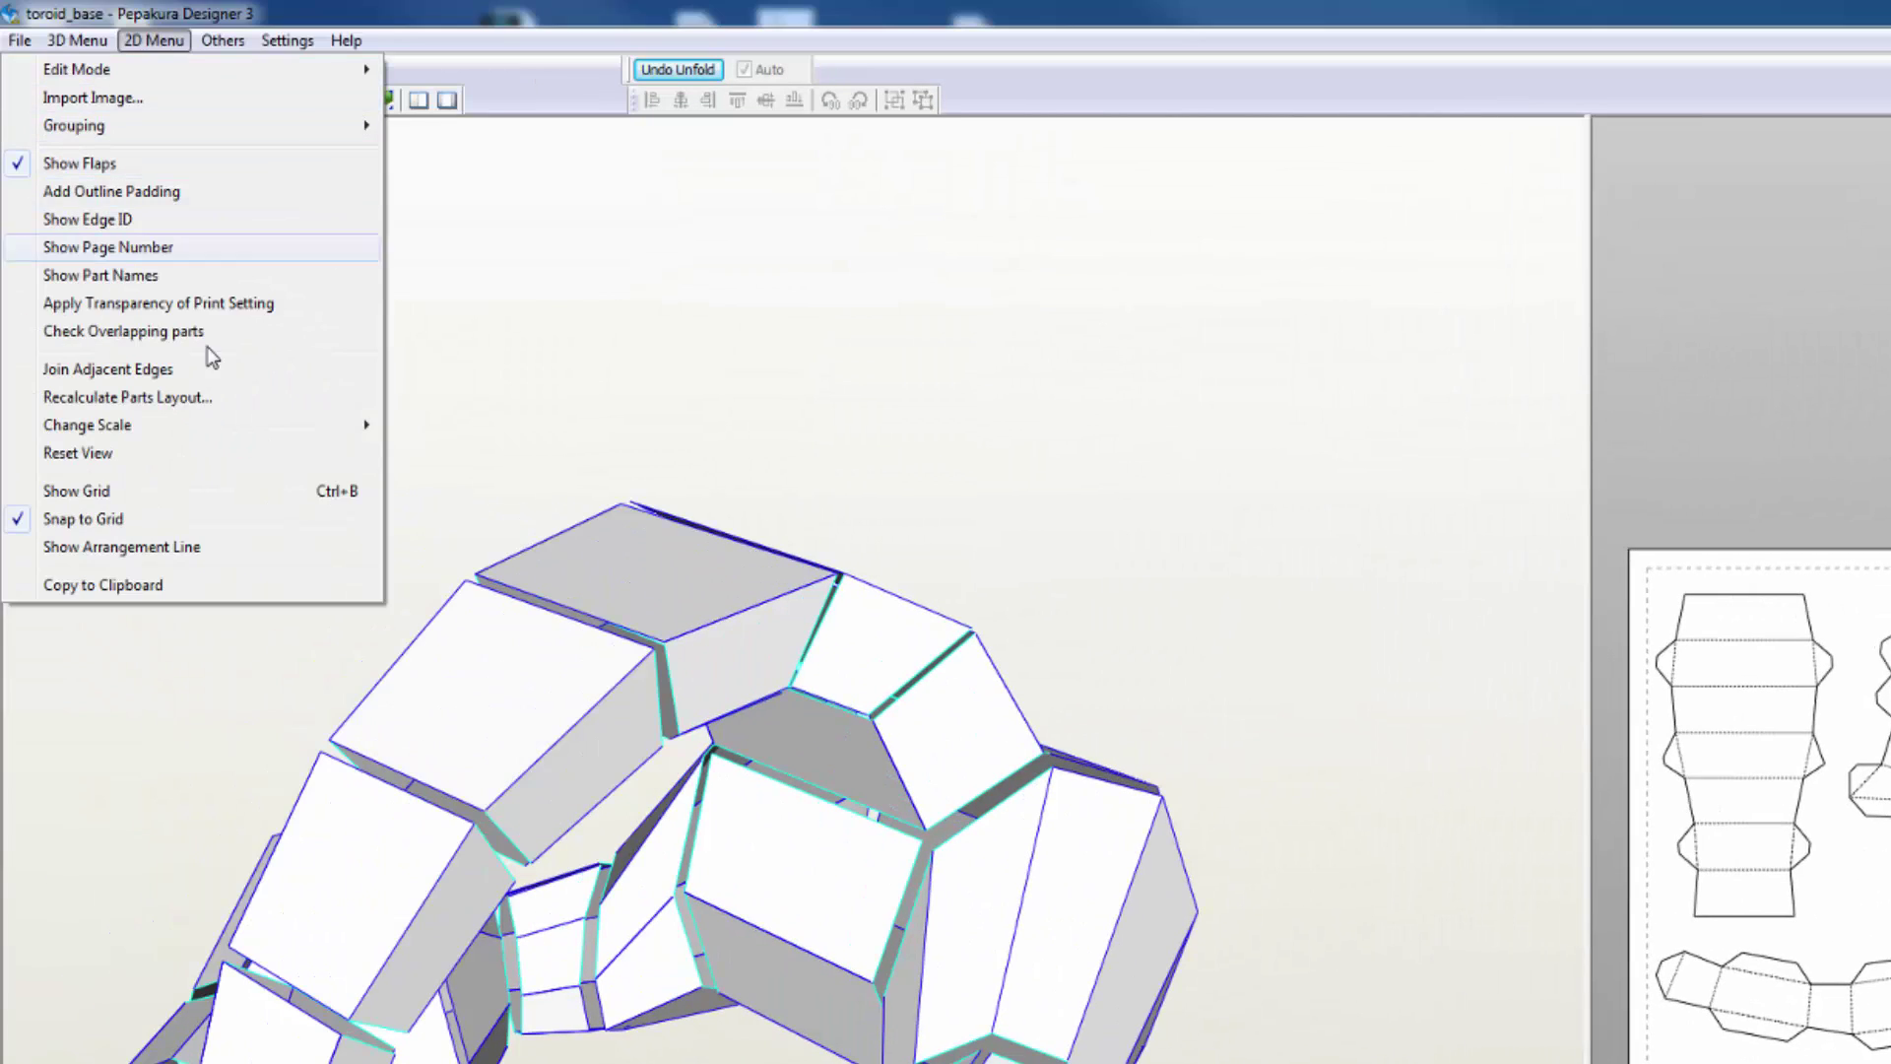
- In Change Pattern Size, set Depth to 900 mm, giving 570 × 783 mm at scale 19.258097
{"action": "mouse_move", "coordinate": [234, 439]}
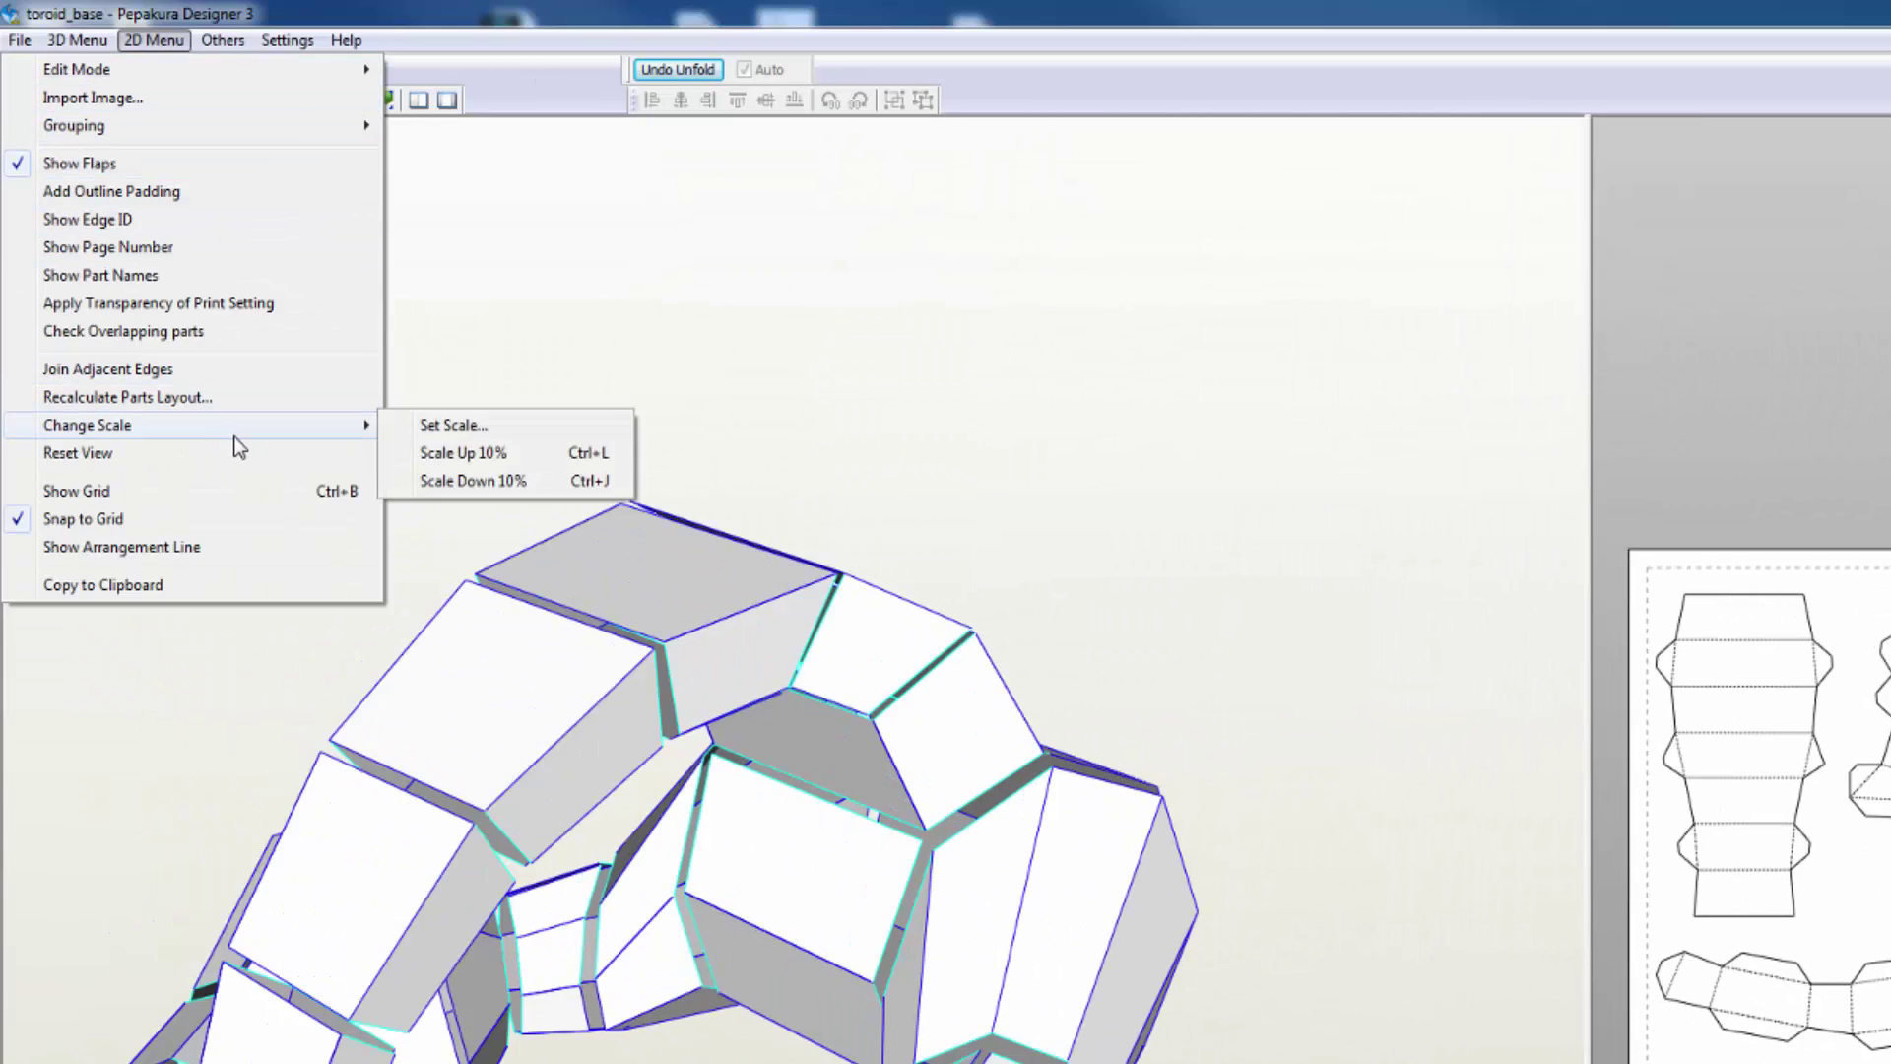
{"action": "left_click", "coordinate": [459, 425]}
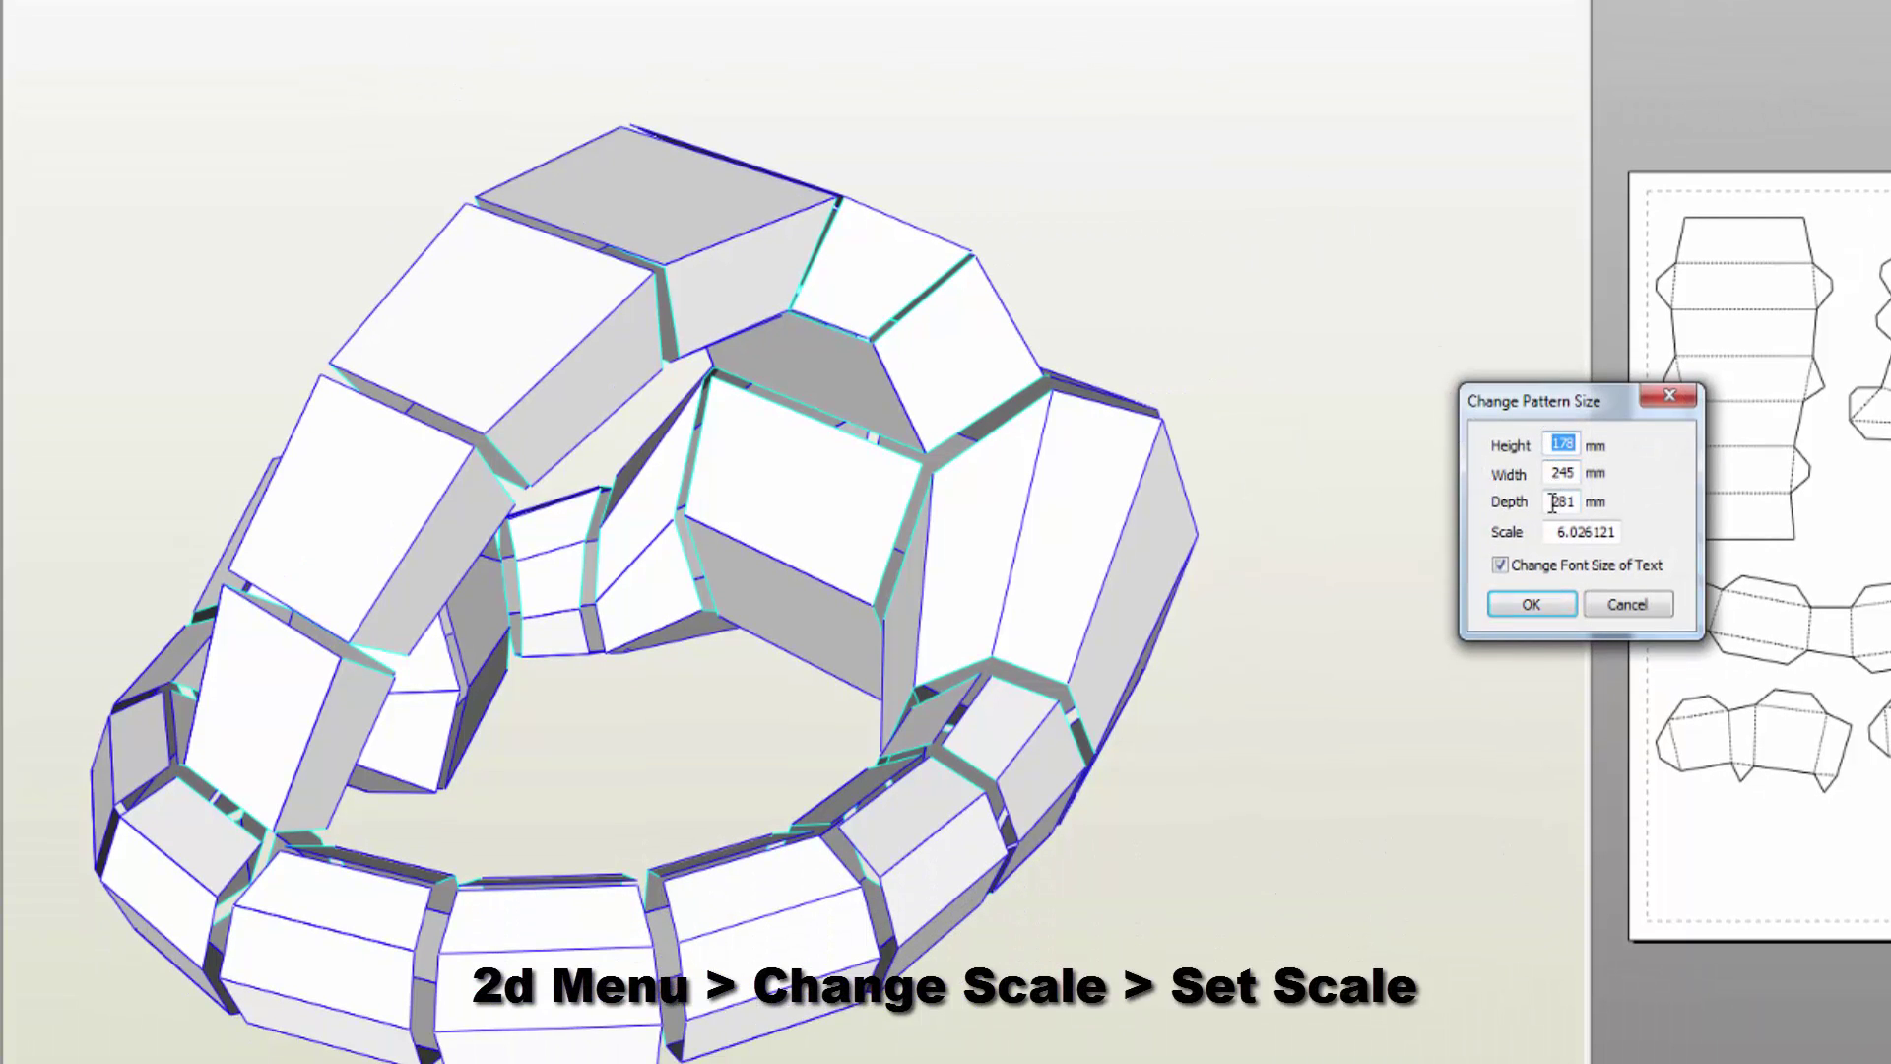
{"action": "left_click_drag", "start_coordinate": [1554, 501], "coordinate": [1590, 506]}
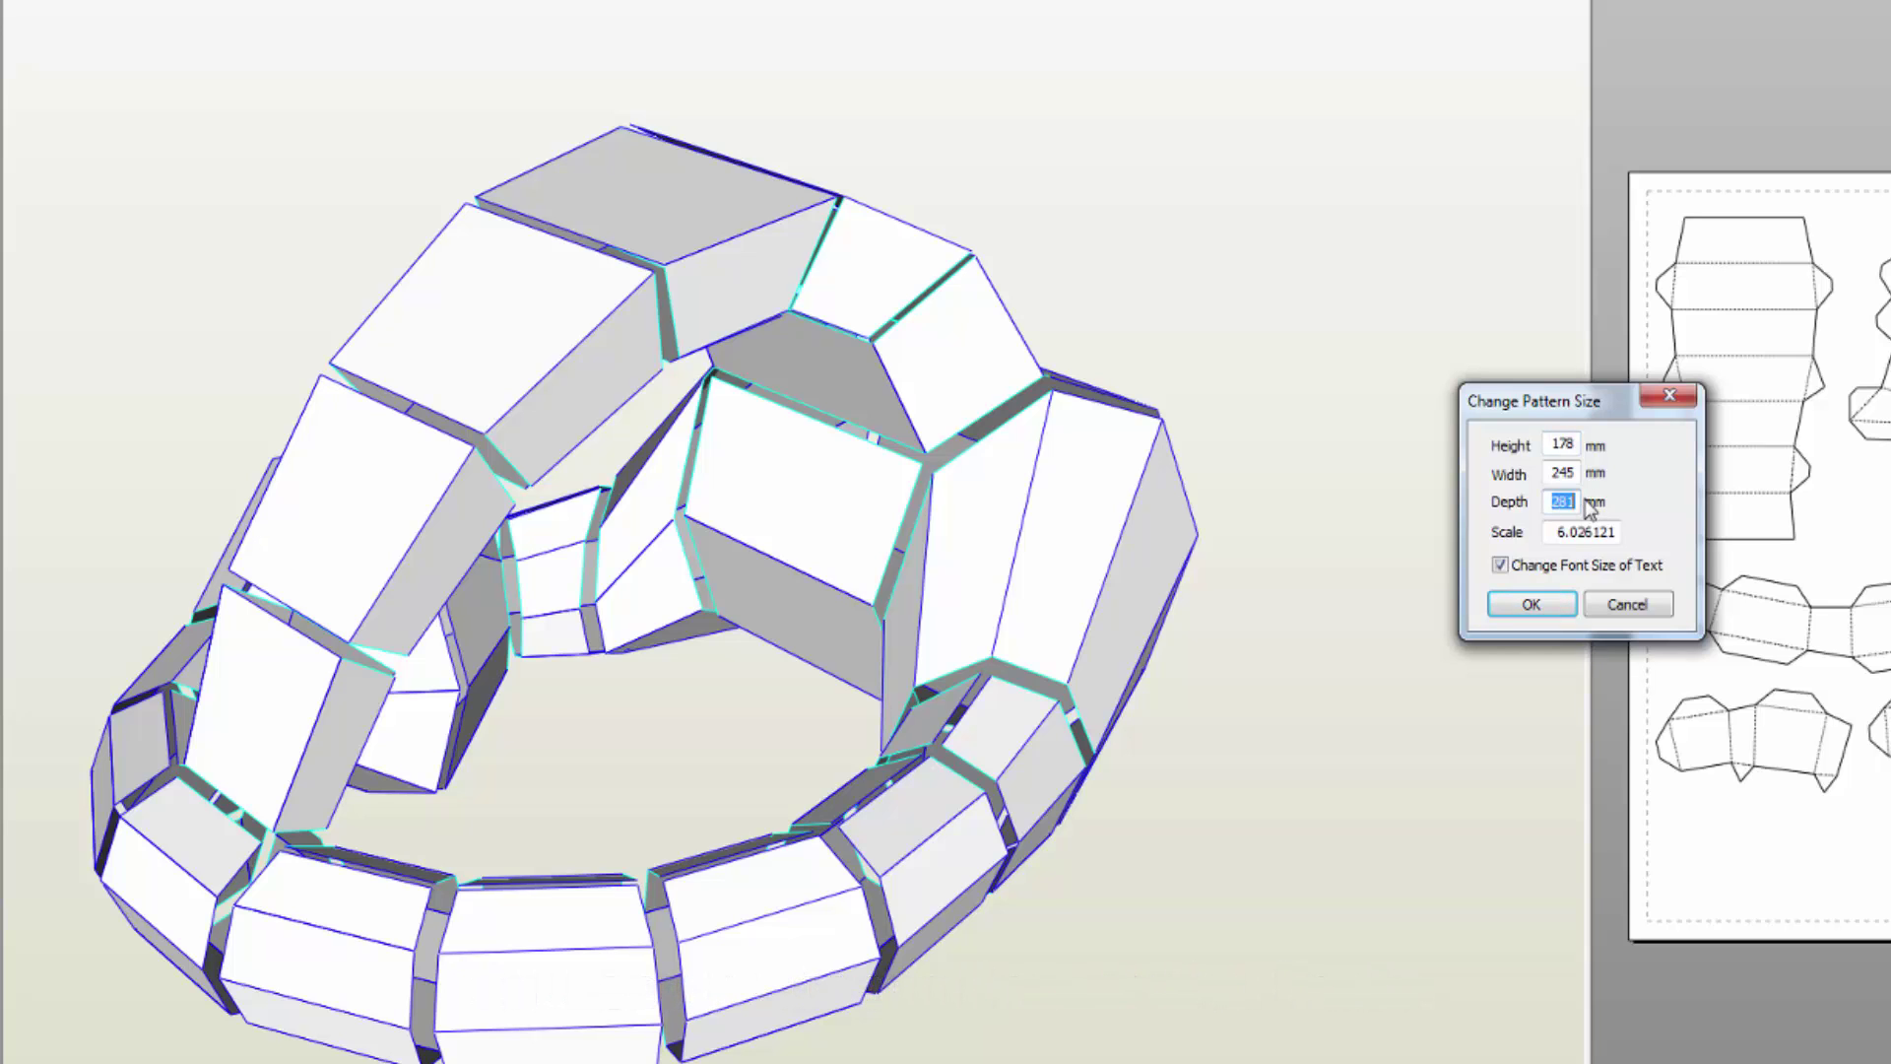
{"action": "type", "text": "900"}
{"action": "key", "text": "Tab"}
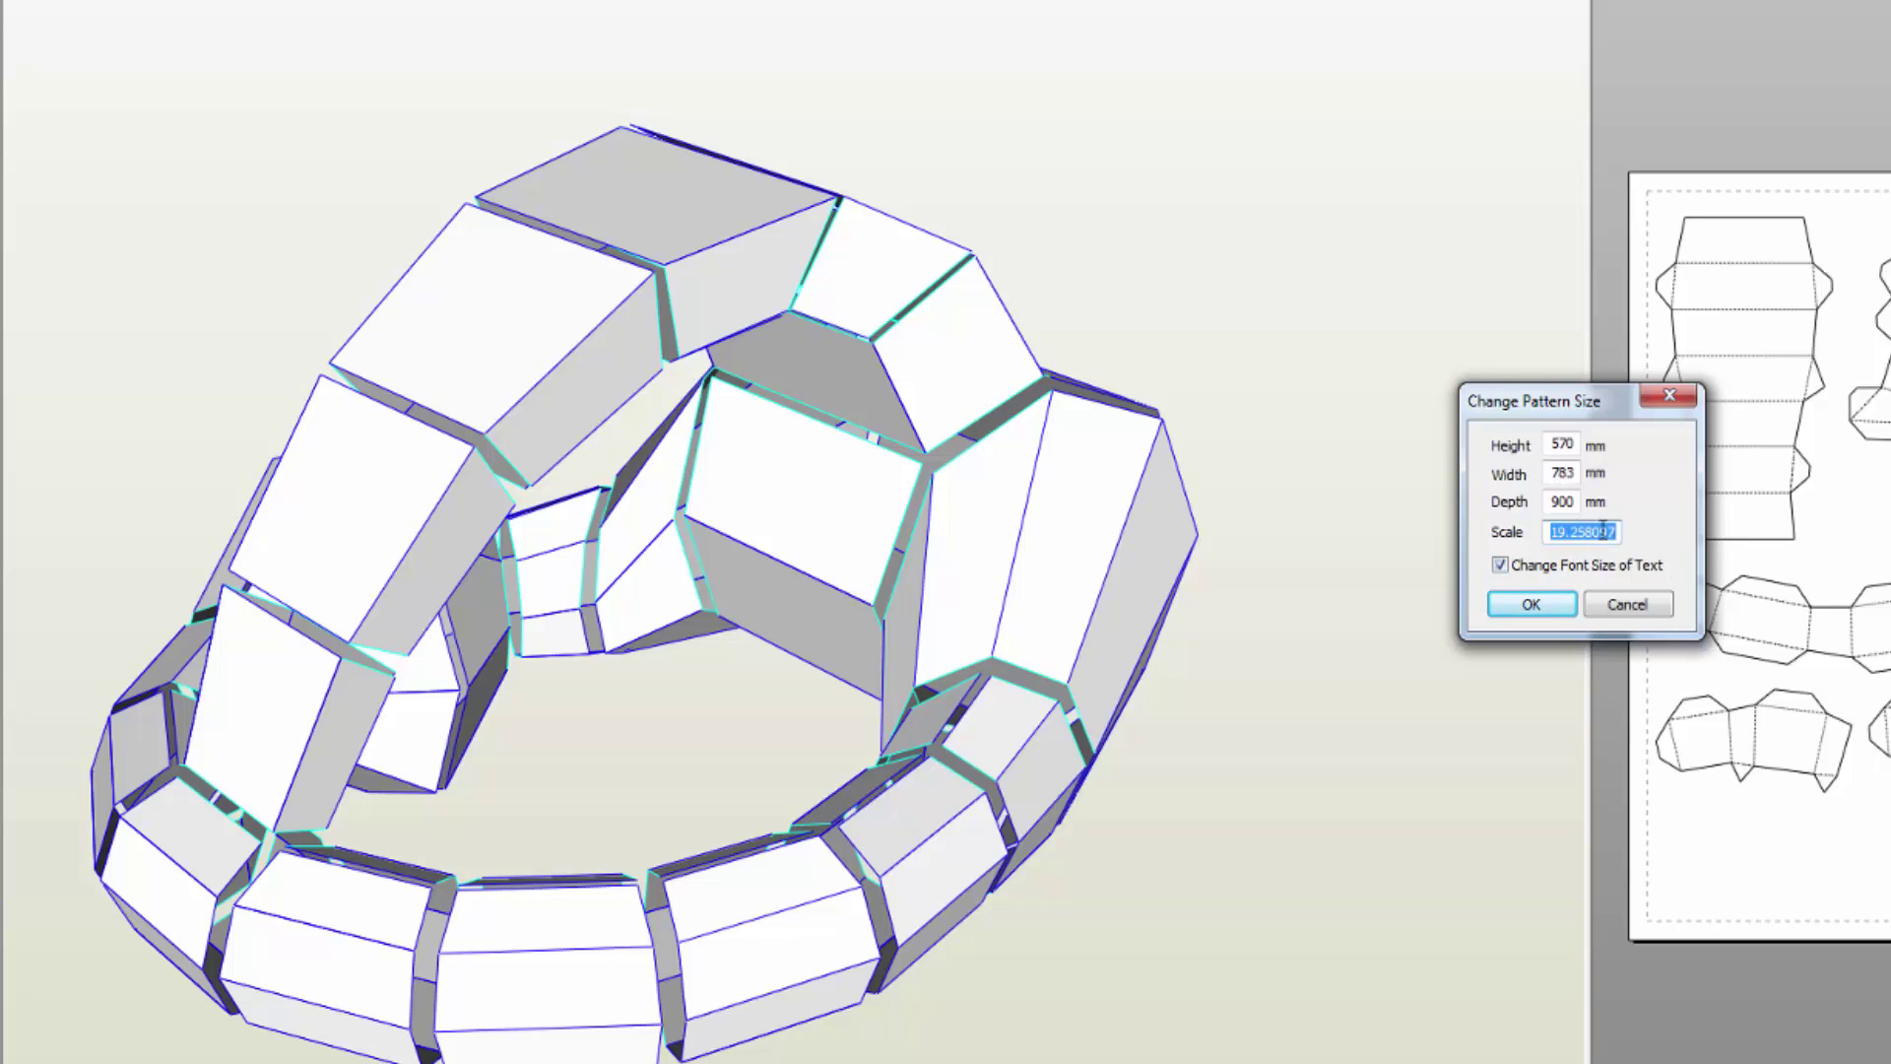
- Apply the 900 mm pattern size and select the six lower-ring segments in the 3D view
{"action": "left_click", "coordinate": [1533, 604]}
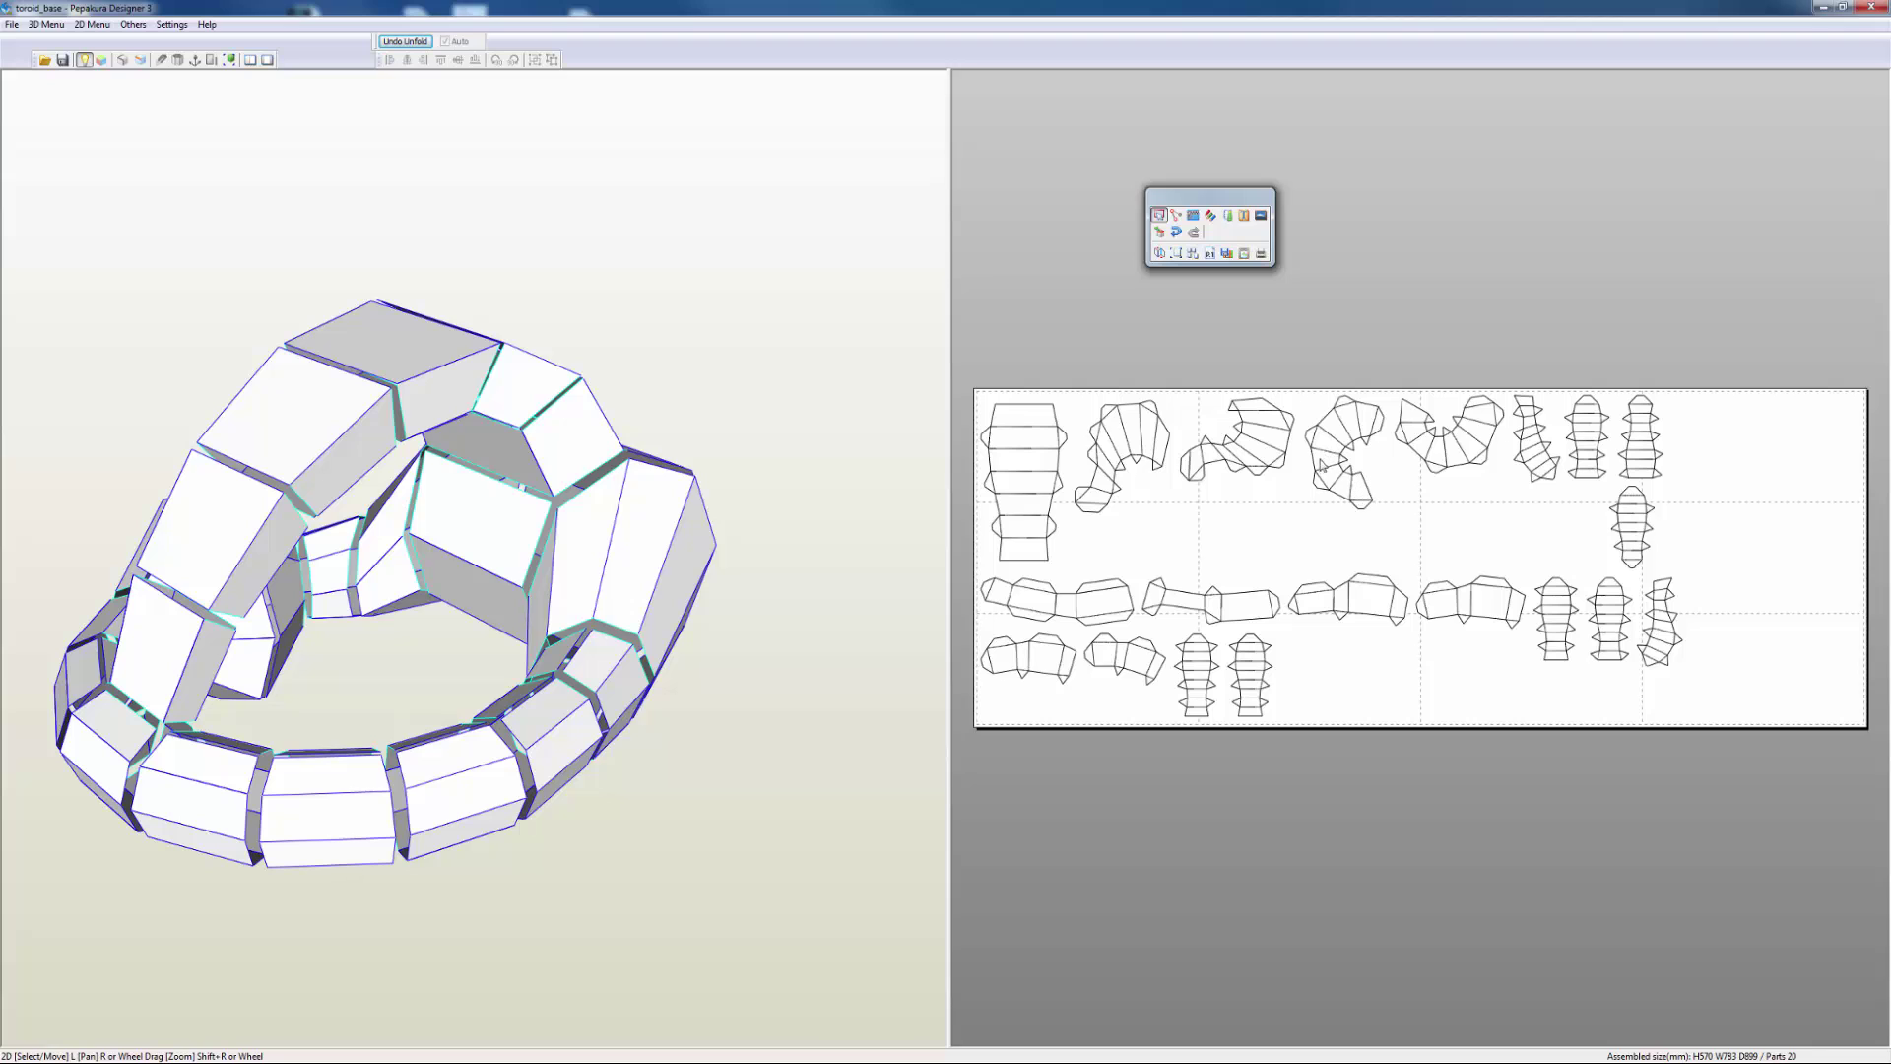
{"action": "scroll", "coordinate": [1309, 532], "scroll_direction": "down", "scroll_amount": 1}
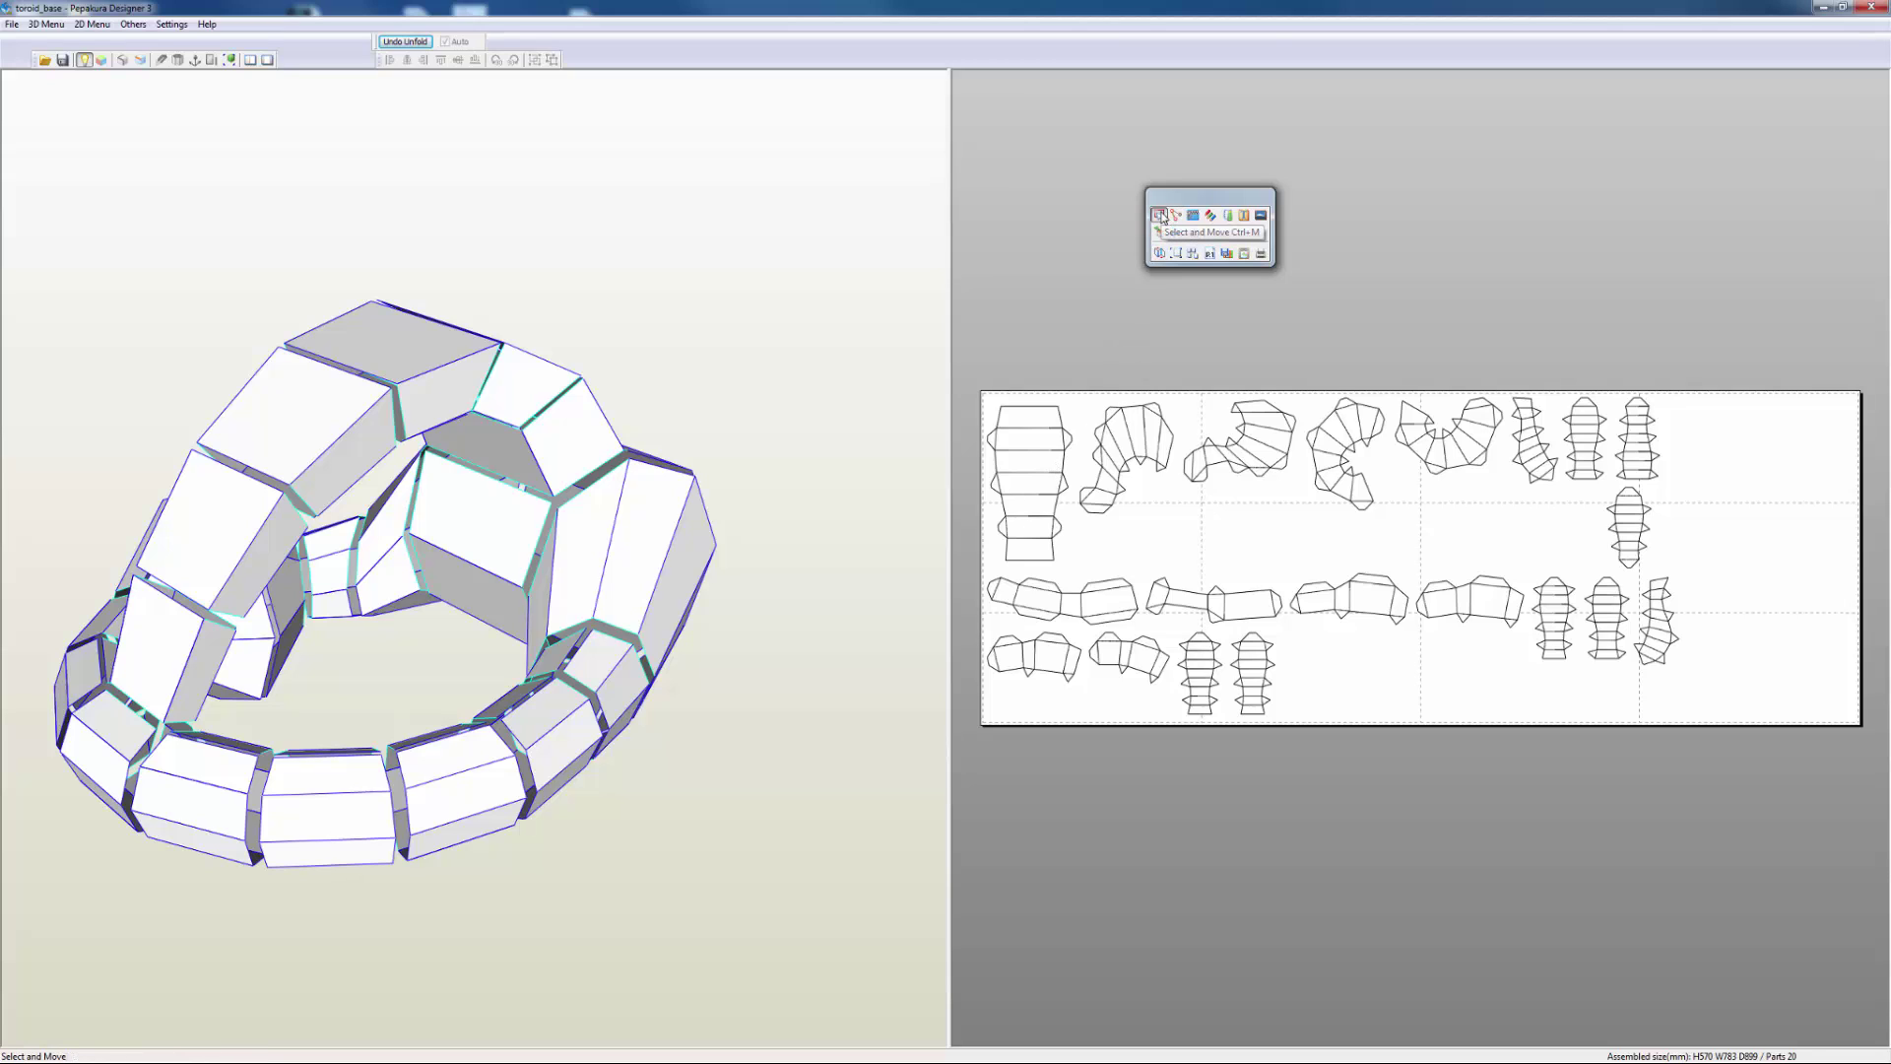
{"action": "left_click", "coordinate": [686, 598]}
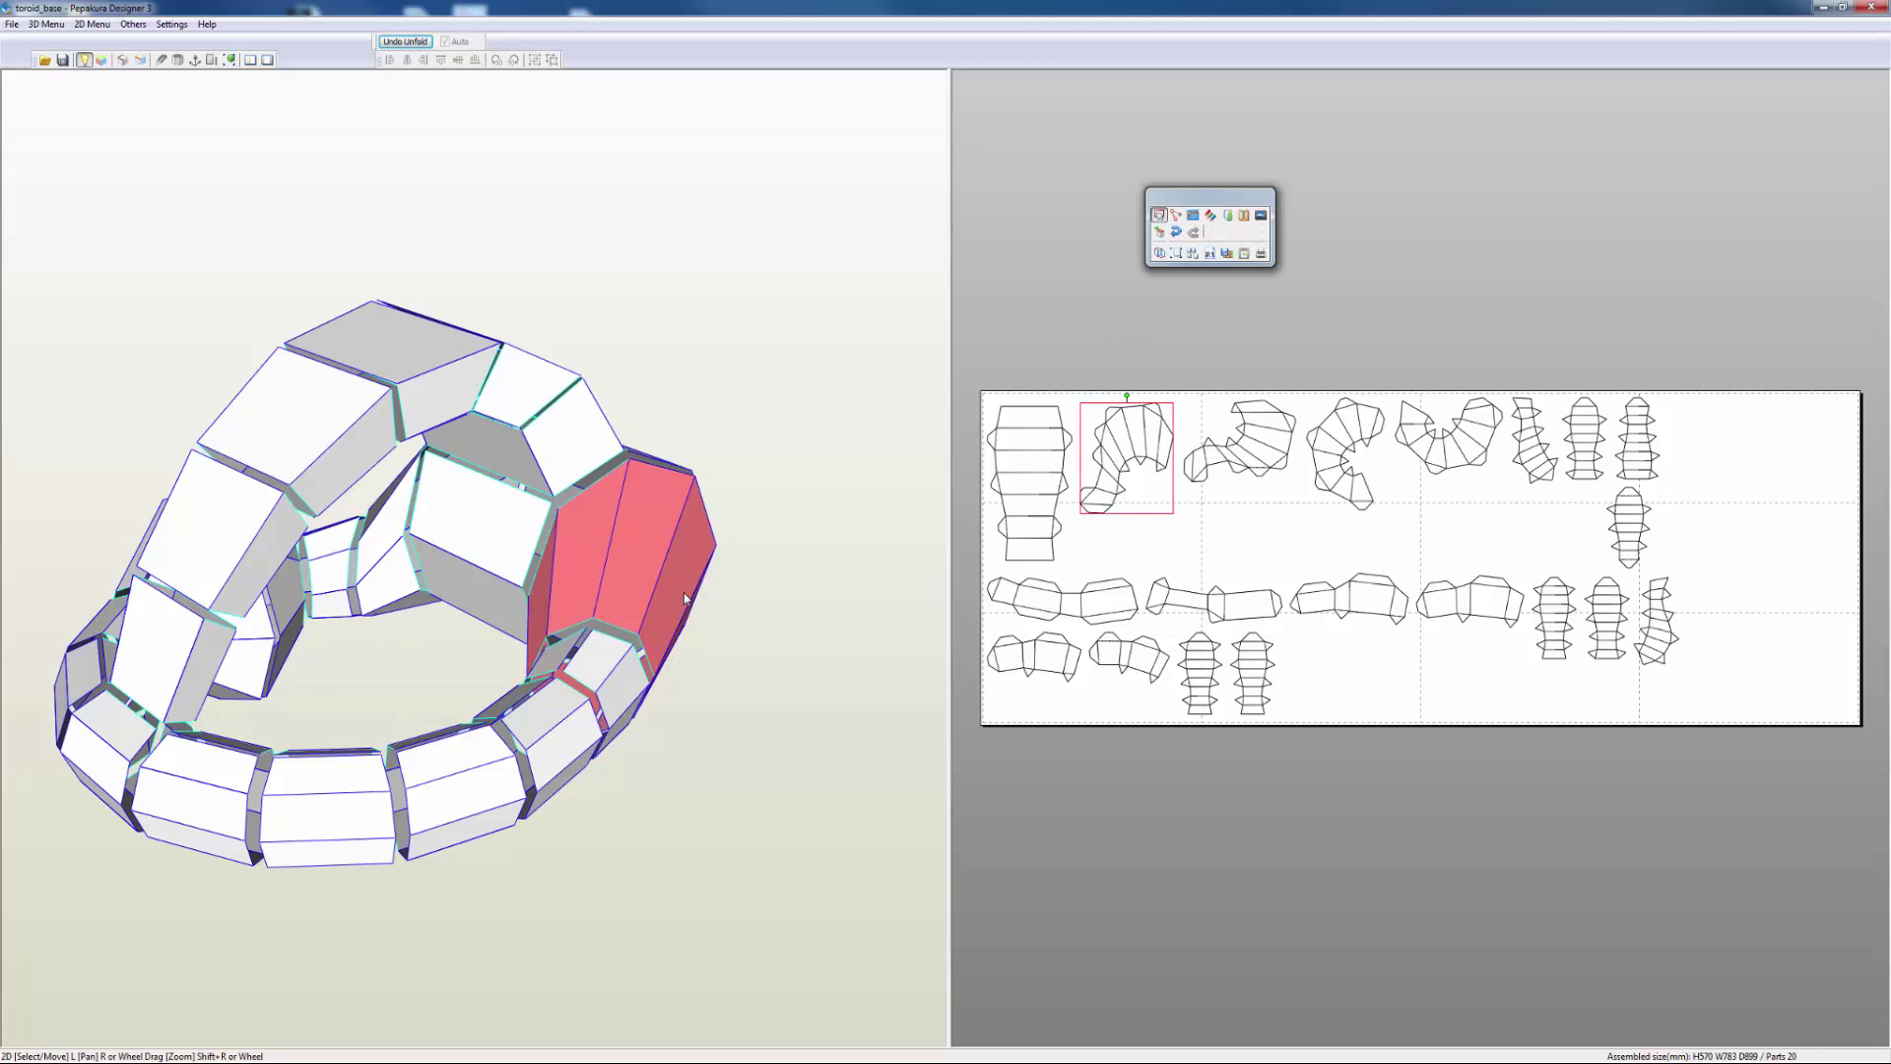
{"action": "left_click", "coordinate": [630, 694], "text": "shift"}
{"action": "left_click", "coordinate": [522, 777], "text": "shift"}
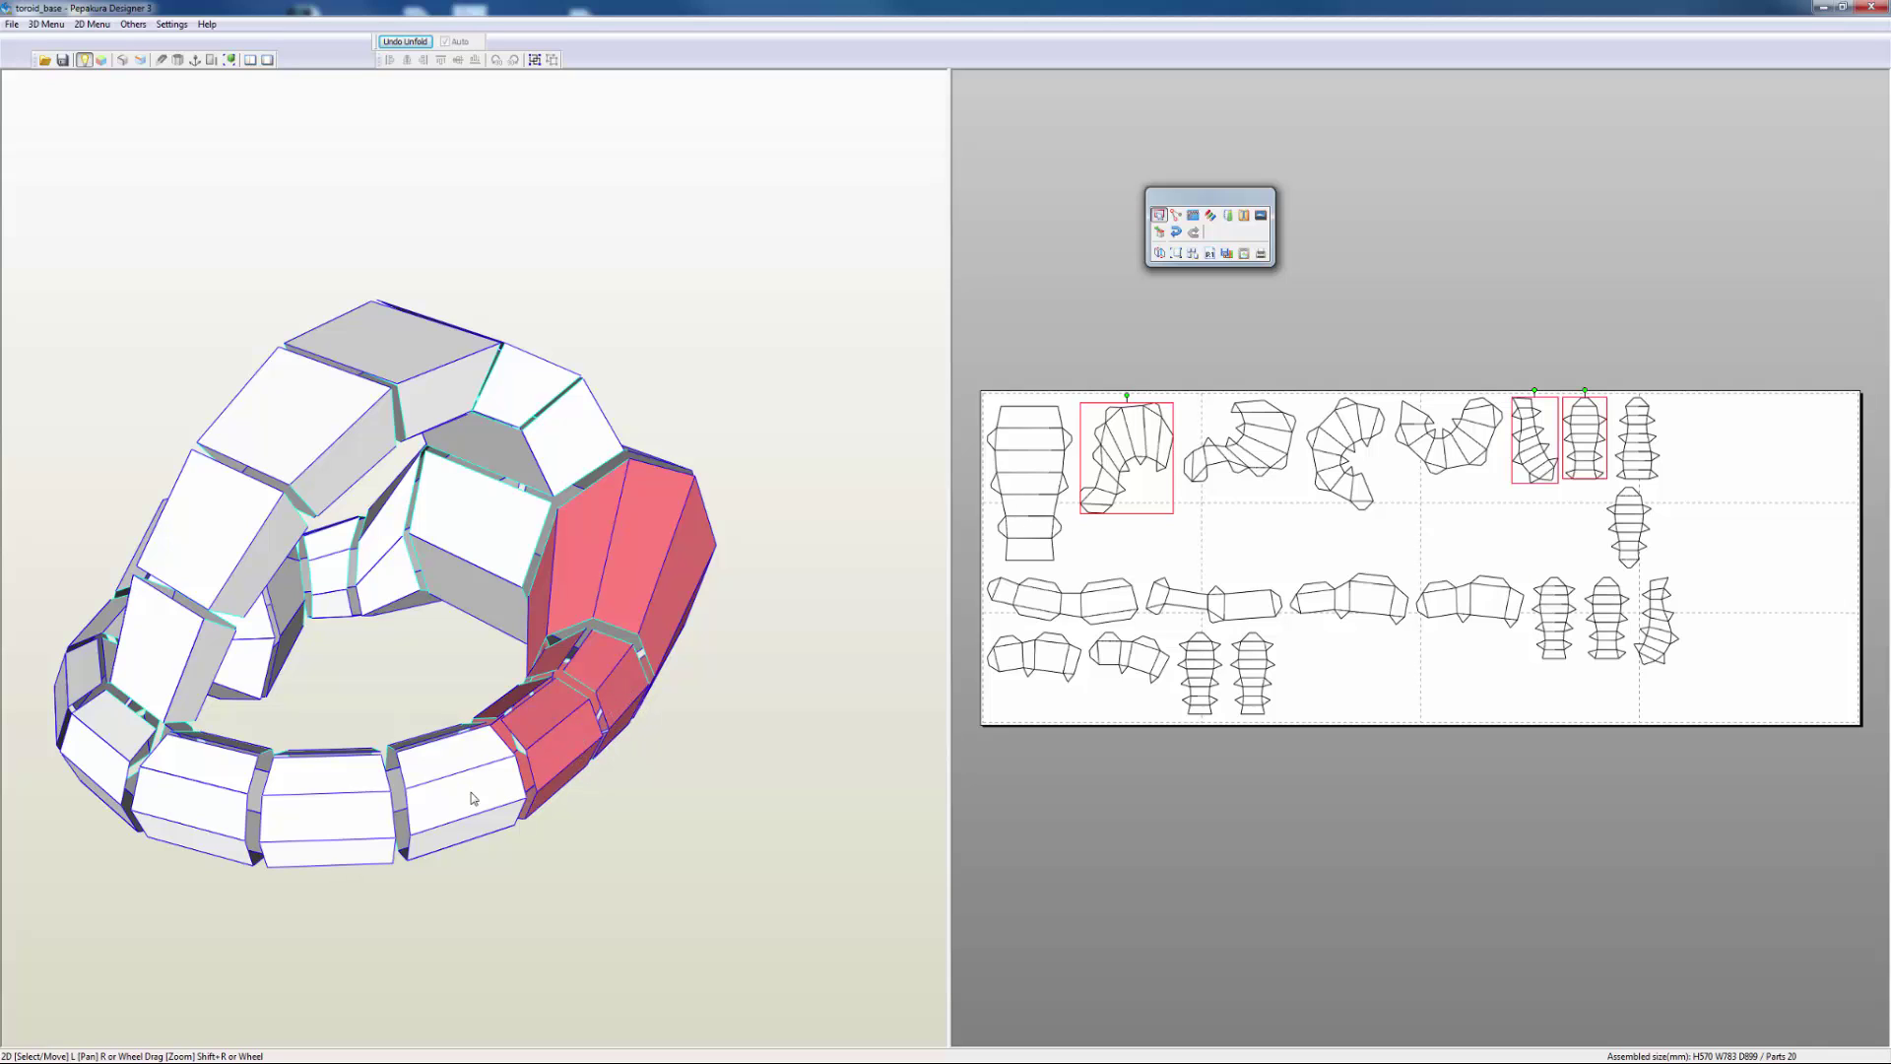
{"action": "left_click", "coordinate": [478, 792], "text": "shift"}
{"action": "left_click", "coordinate": [376, 836], "text": "shift"}
{"action": "left_click", "coordinate": [203, 820], "text": "shift"}
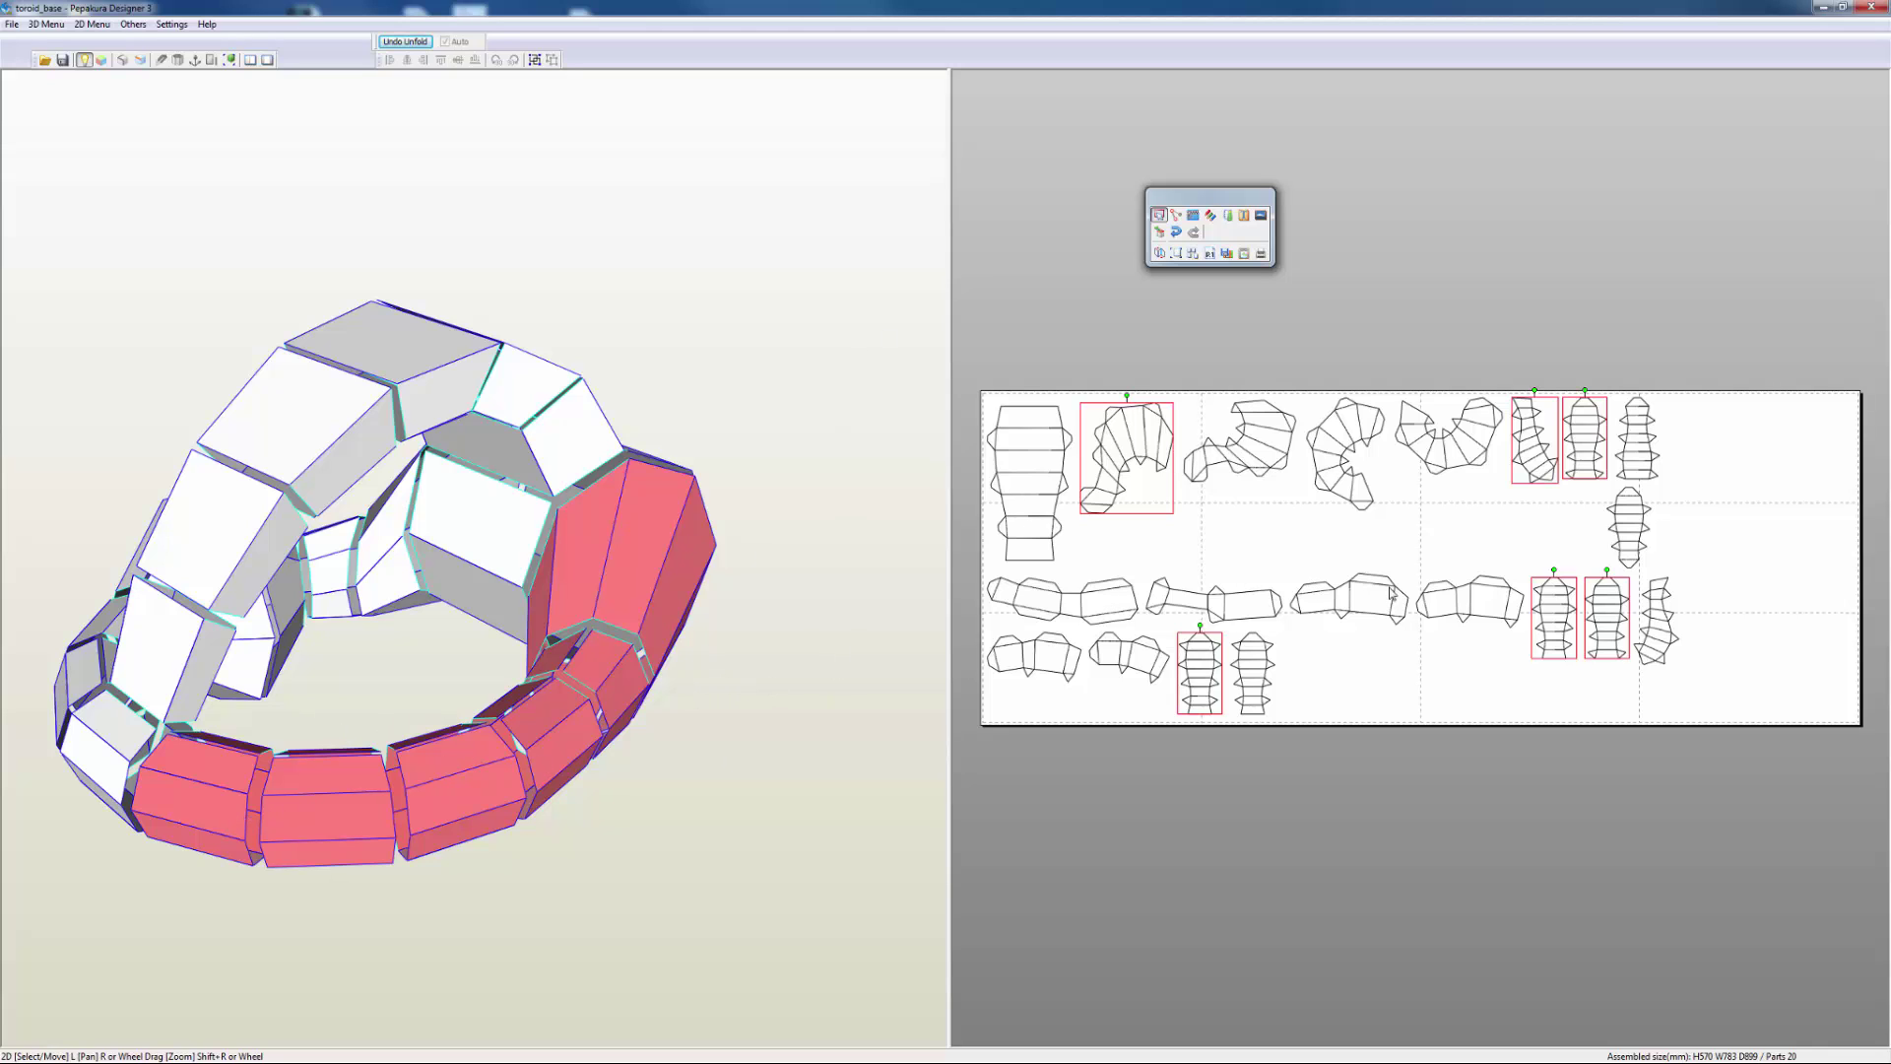
- Regroup the lower-ring parts together in the sheet's lower-left corner
{"action": "scroll", "coordinate": [1482, 635], "scroll_direction": "down", "scroll_amount": 2}
{"action": "scroll", "coordinate": [1485, 633], "scroll_direction": "down", "scroll_amount": 1}
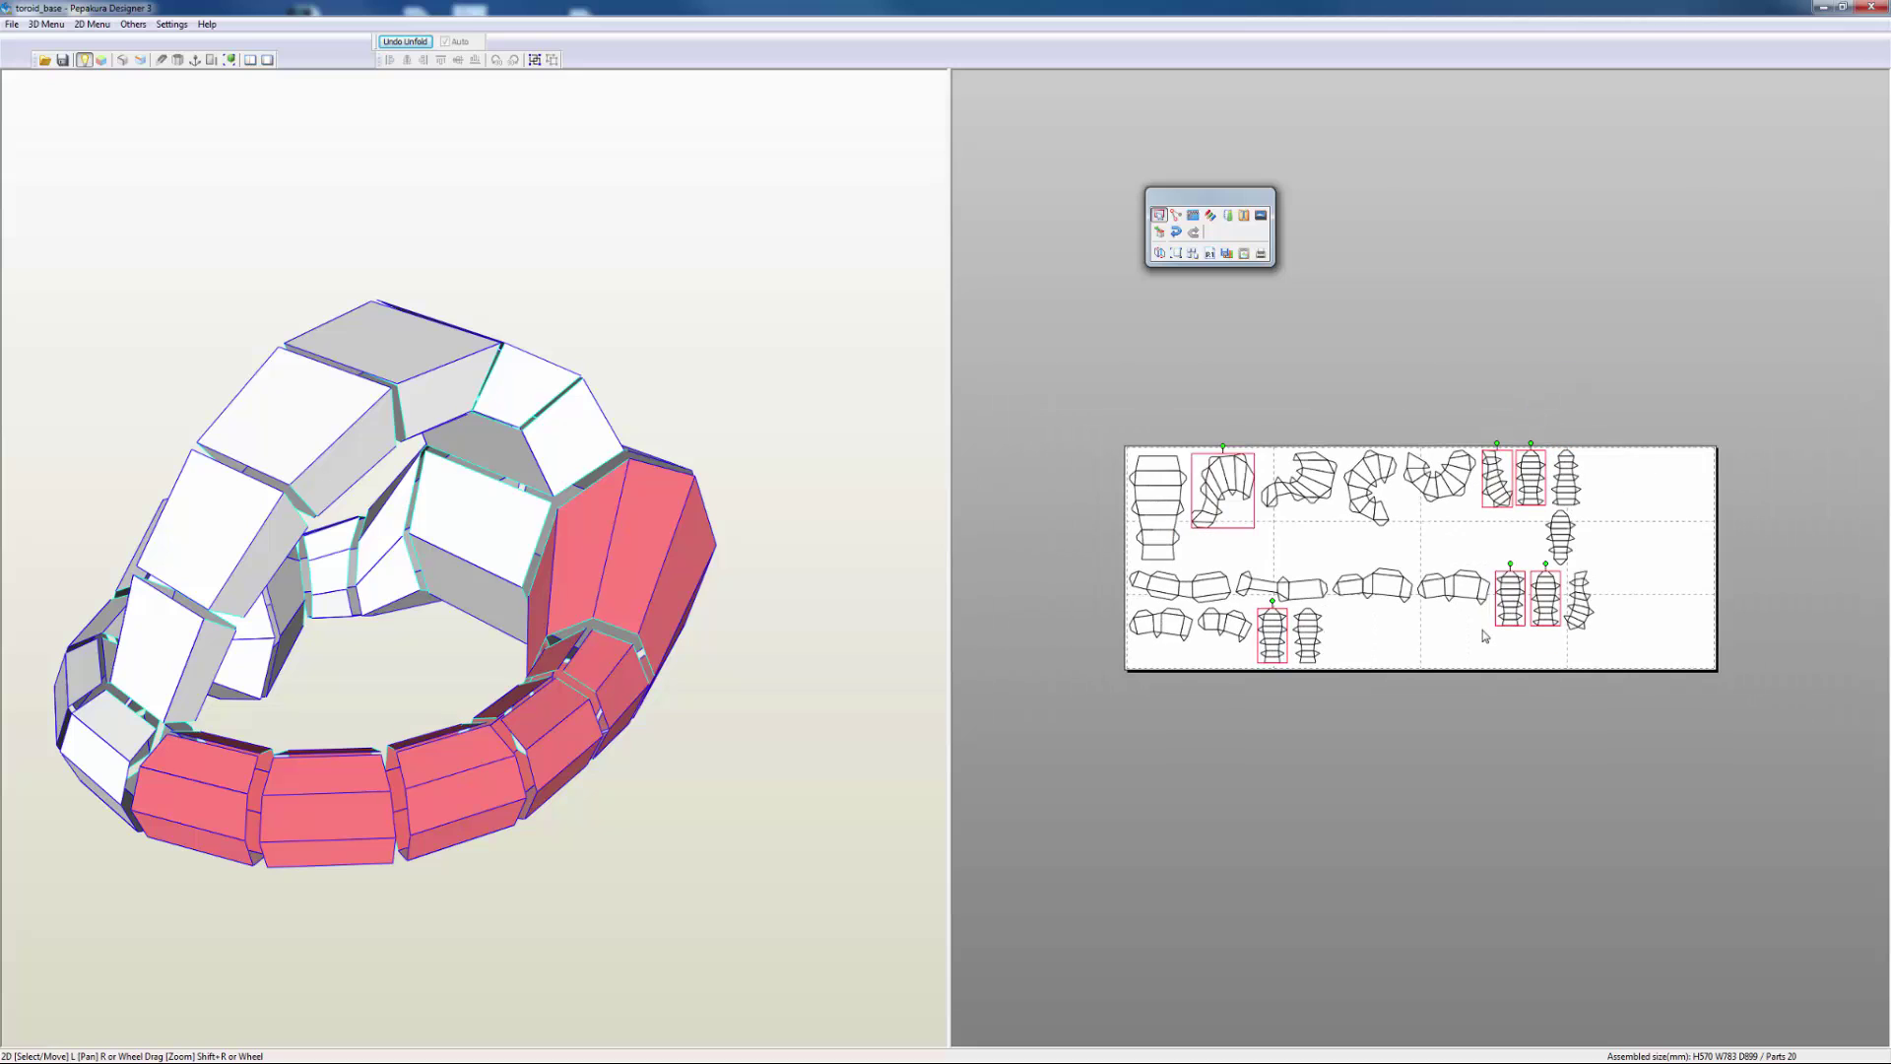
{"action": "left_click_drag", "start_coordinate": [1514, 603], "coordinate": [1471, 957]}
{"action": "left_click", "coordinate": [1415, 785]}
{"action": "left_click_drag", "start_coordinate": [1415, 775], "coordinate": [1284, 949]}
{"action": "scroll", "coordinate": [1343, 931], "scroll_direction": "up", "scroll_amount": 4}
{"action": "scroll", "coordinate": [1350, 932], "scroll_direction": "down", "scroll_amount": 3}
{"action": "right_click_drag", "start_coordinate": [1351, 932], "coordinate": [1370, 654]}
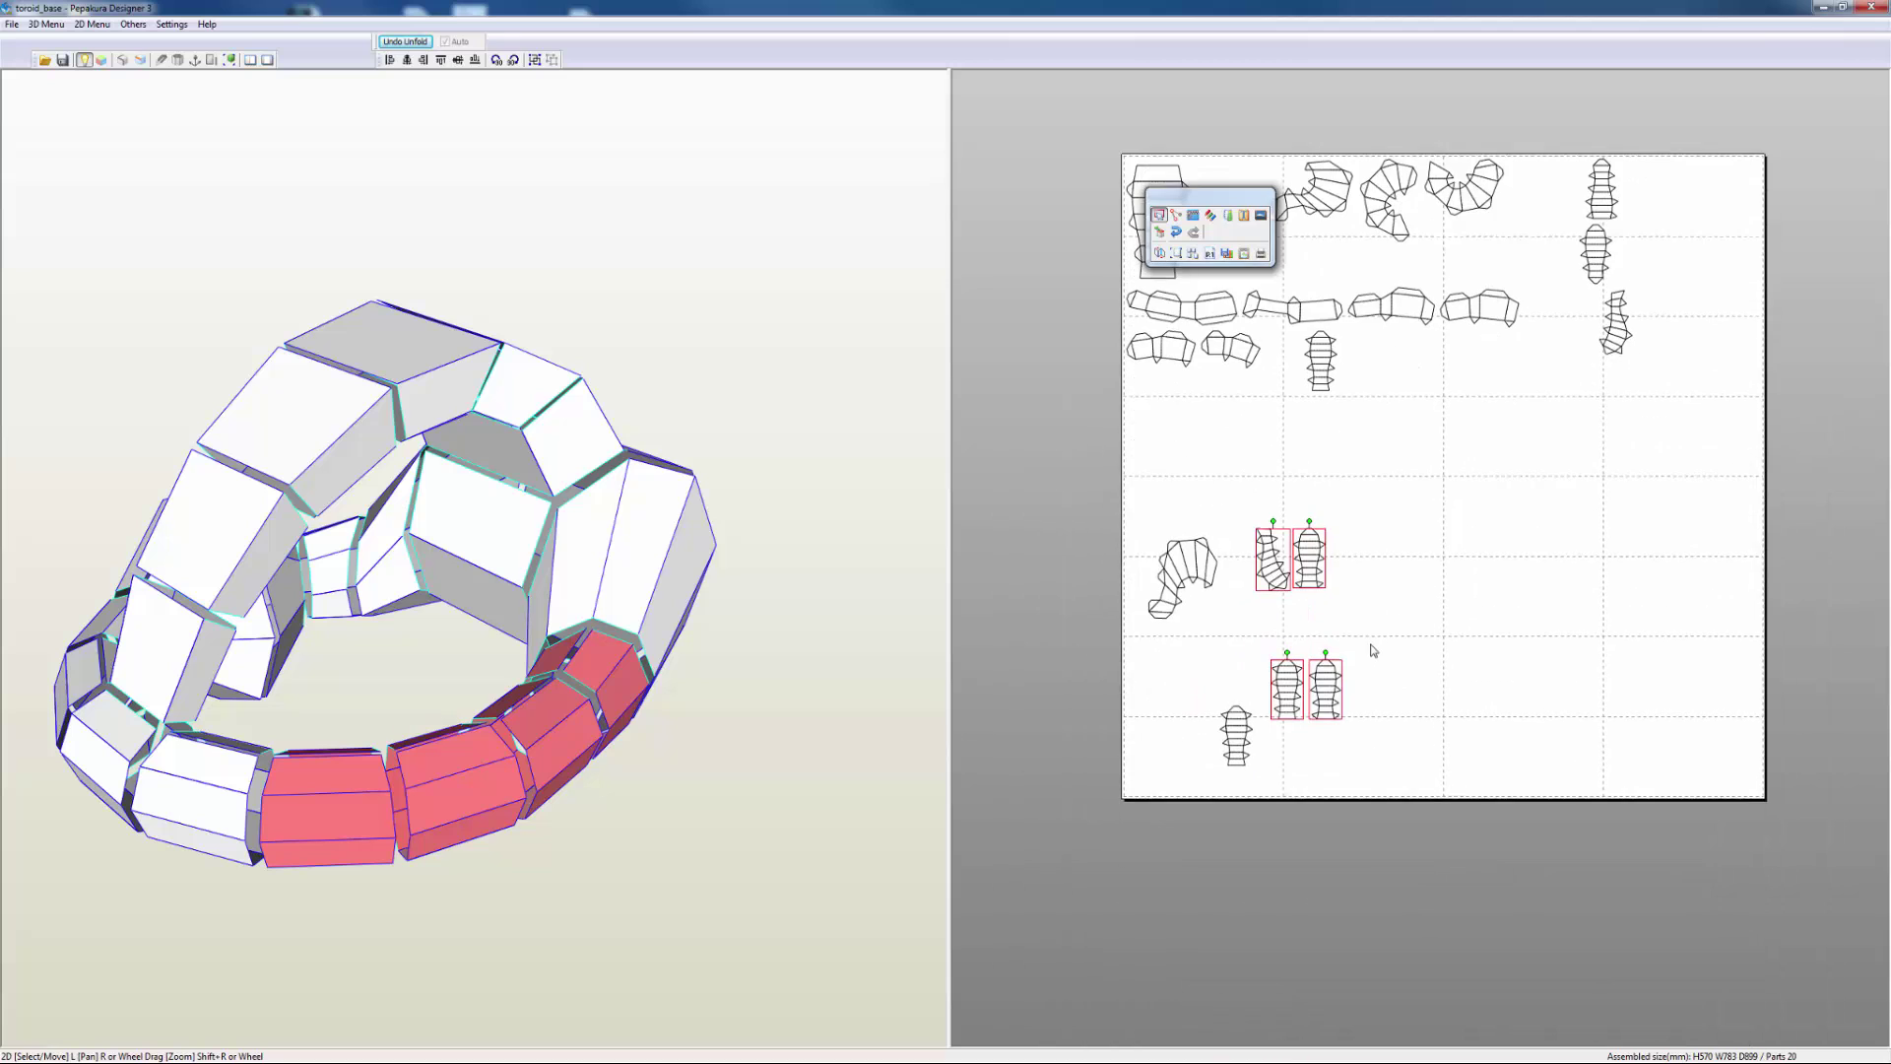
{"action": "left_click_drag", "start_coordinate": [1231, 748], "coordinate": [1234, 684]}
{"action": "left_click", "coordinate": [1172, 609]}
{"action": "left_click_drag", "start_coordinate": [1185, 589], "coordinate": [1204, 595]}
{"action": "left_click_drag", "start_coordinate": [1416, 547], "coordinate": [1187, 705]}
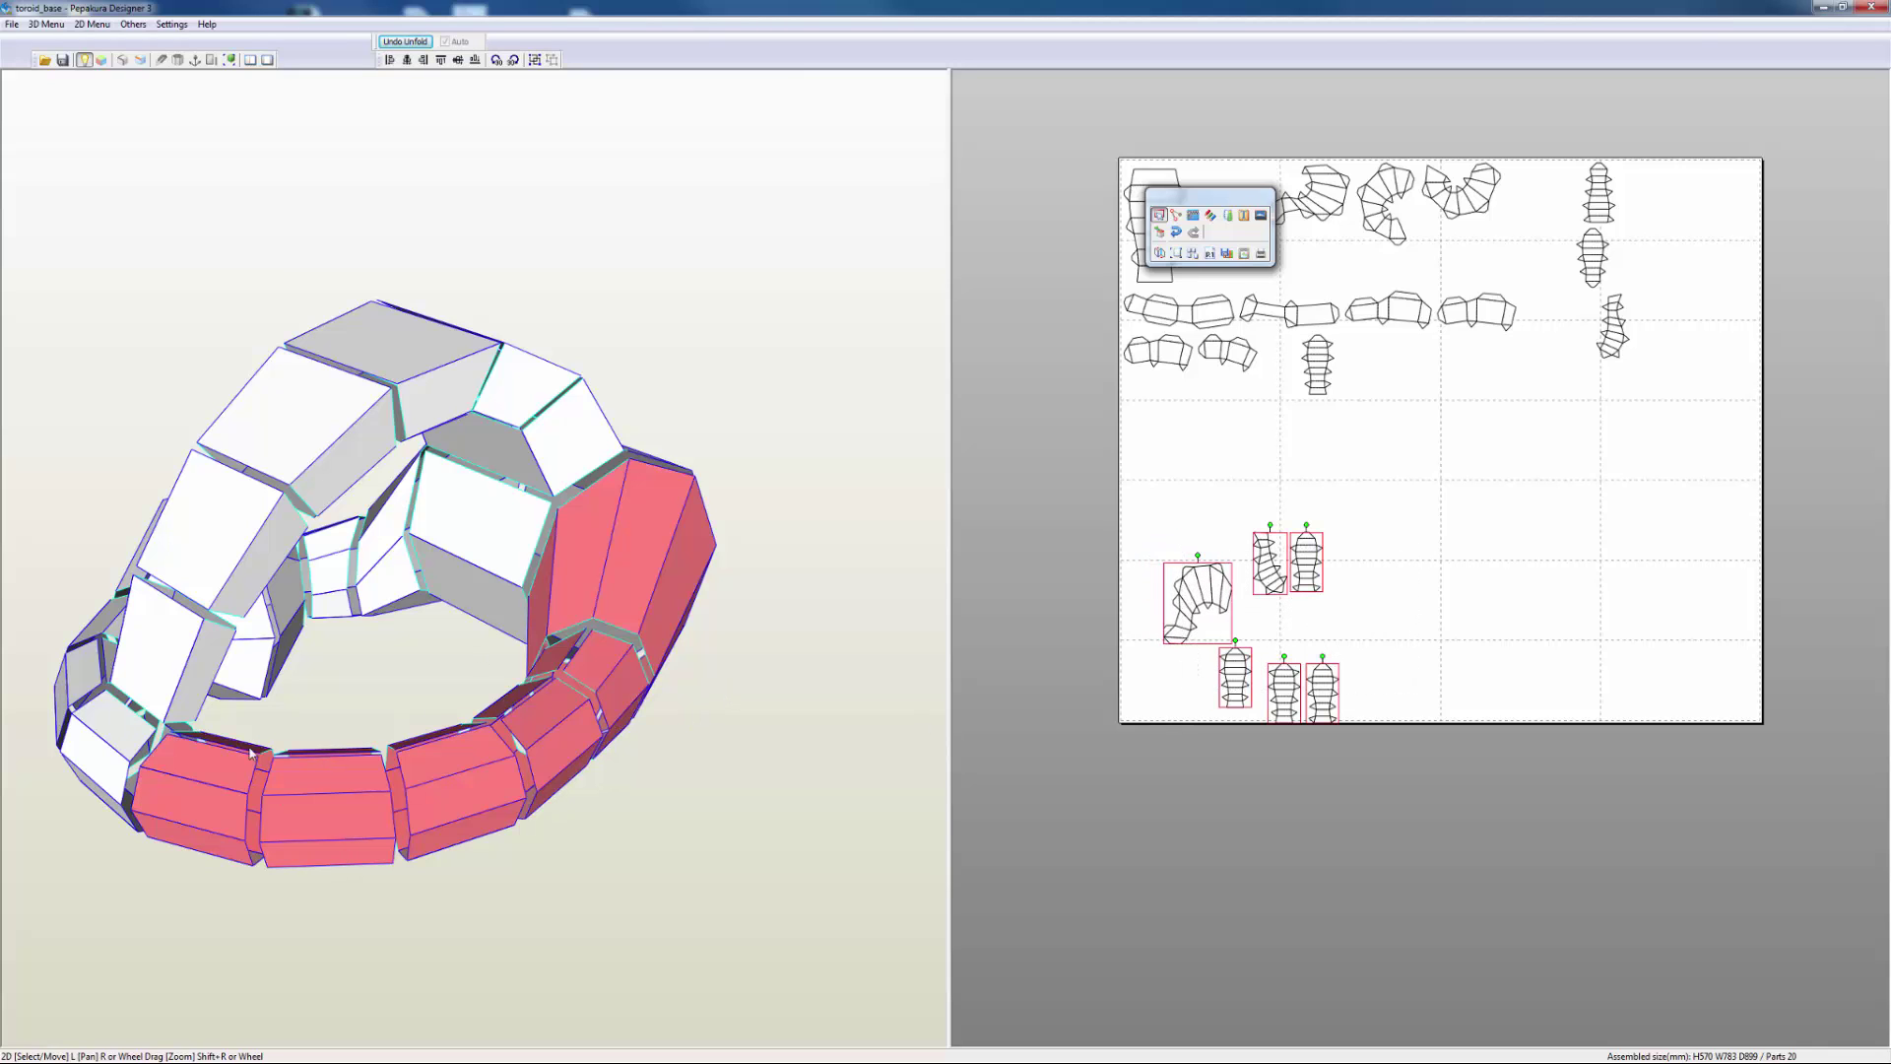
- Select the upper-arch segments in the 3D model
{"action": "left_click", "coordinate": [1409, 529]}
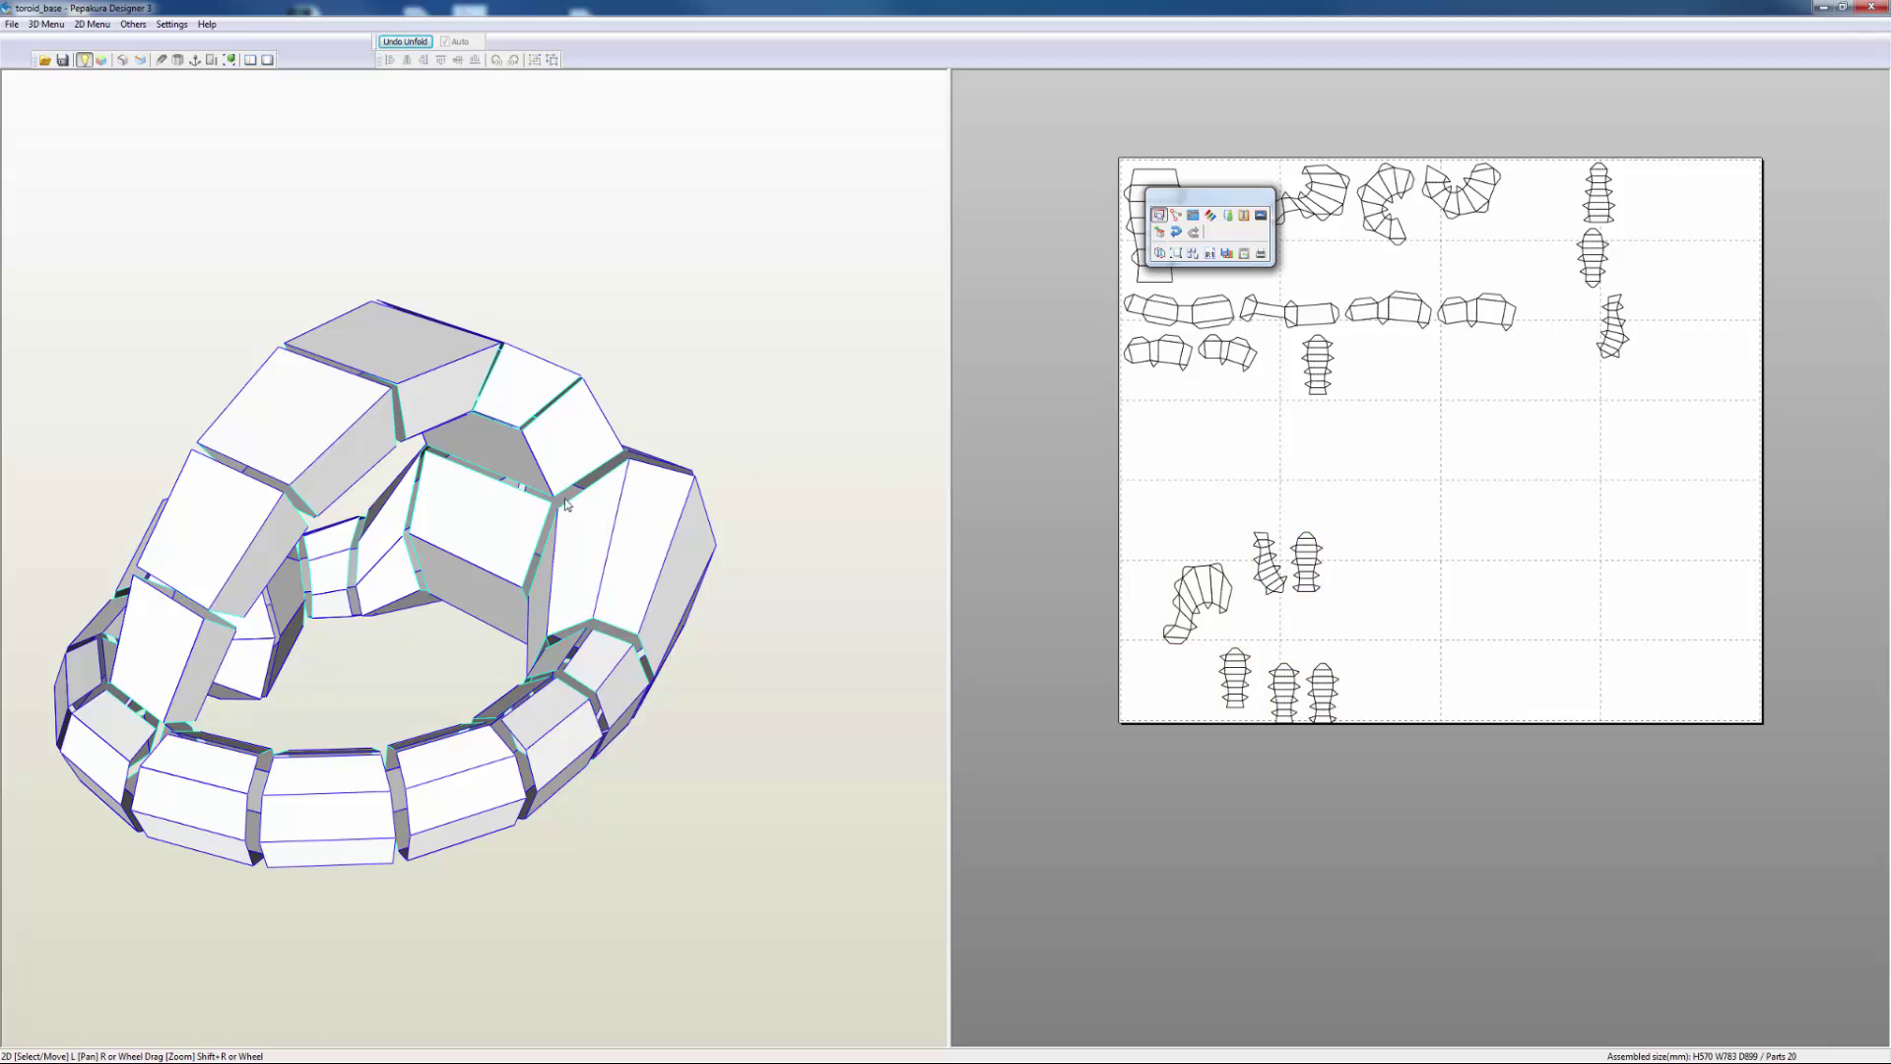
{"action": "left_click", "coordinate": [513, 527]}
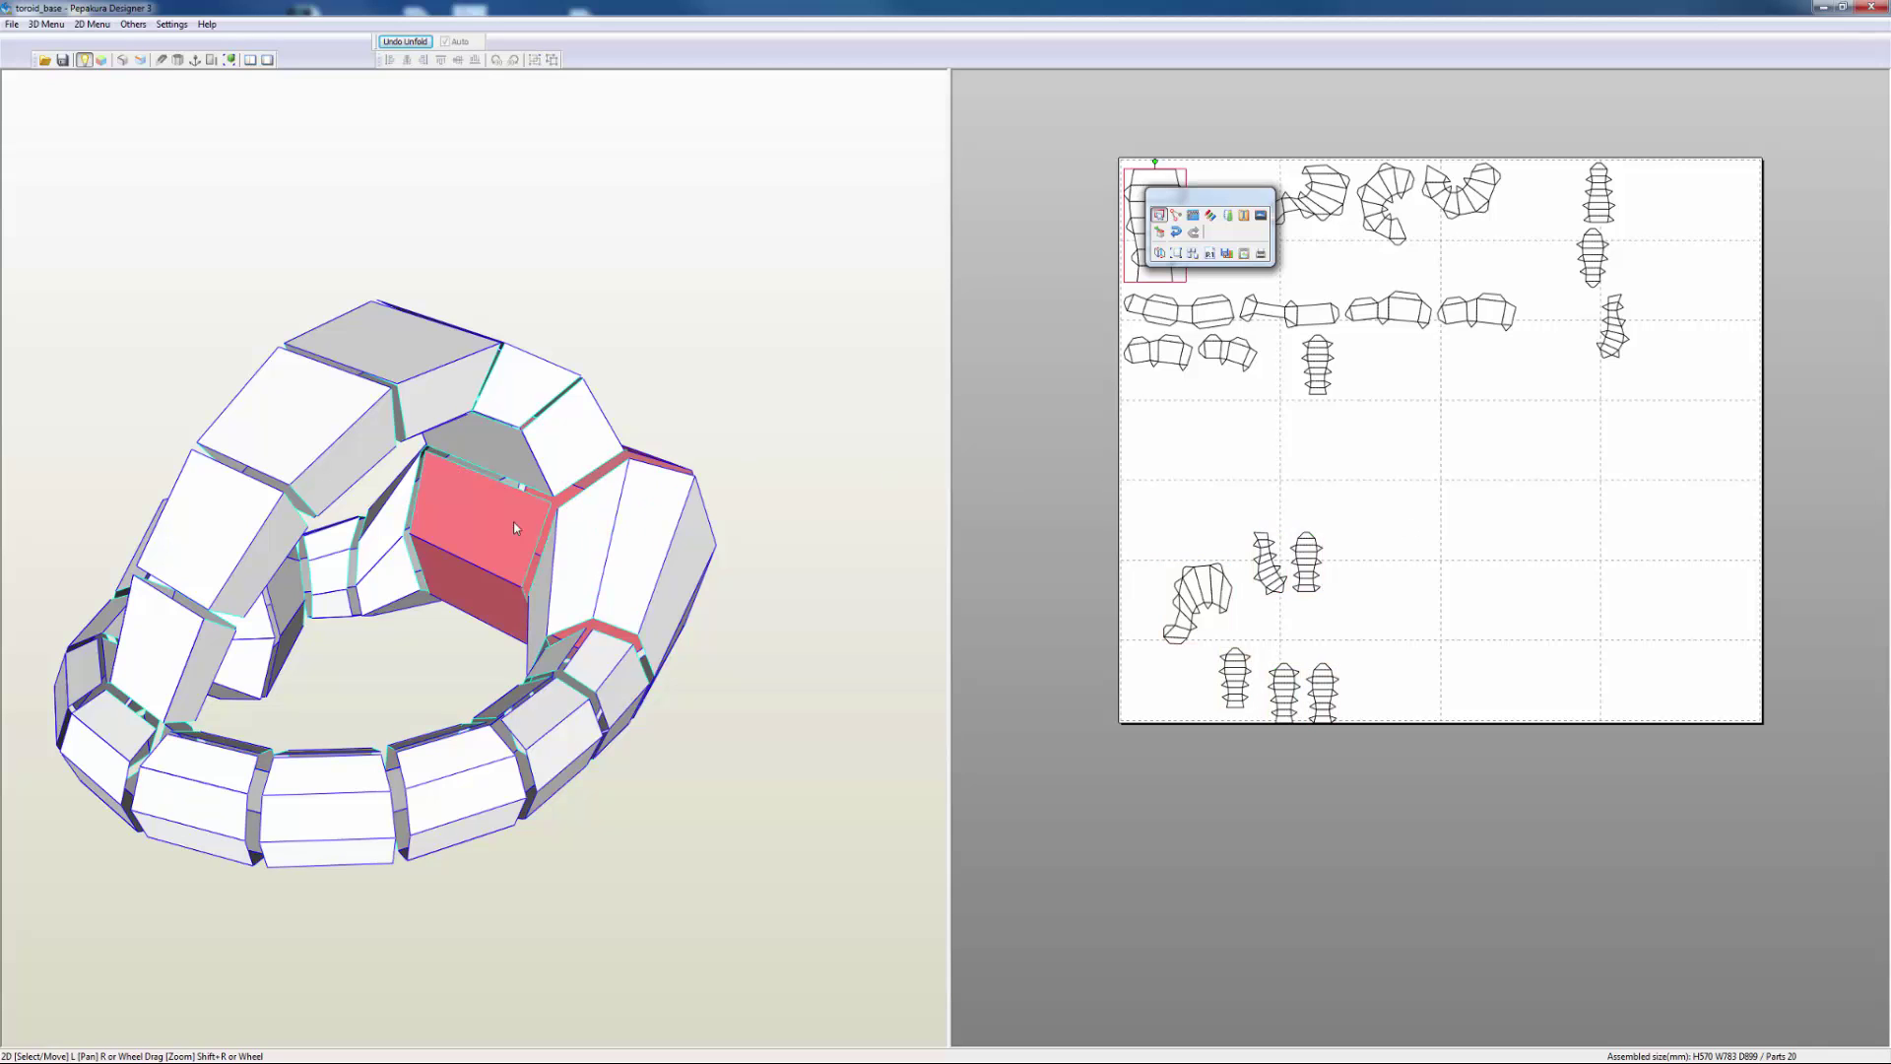
{"action": "left_click", "coordinate": [557, 443], "text": "shift"}
{"action": "left_click", "coordinate": [529, 396], "text": "shift"}
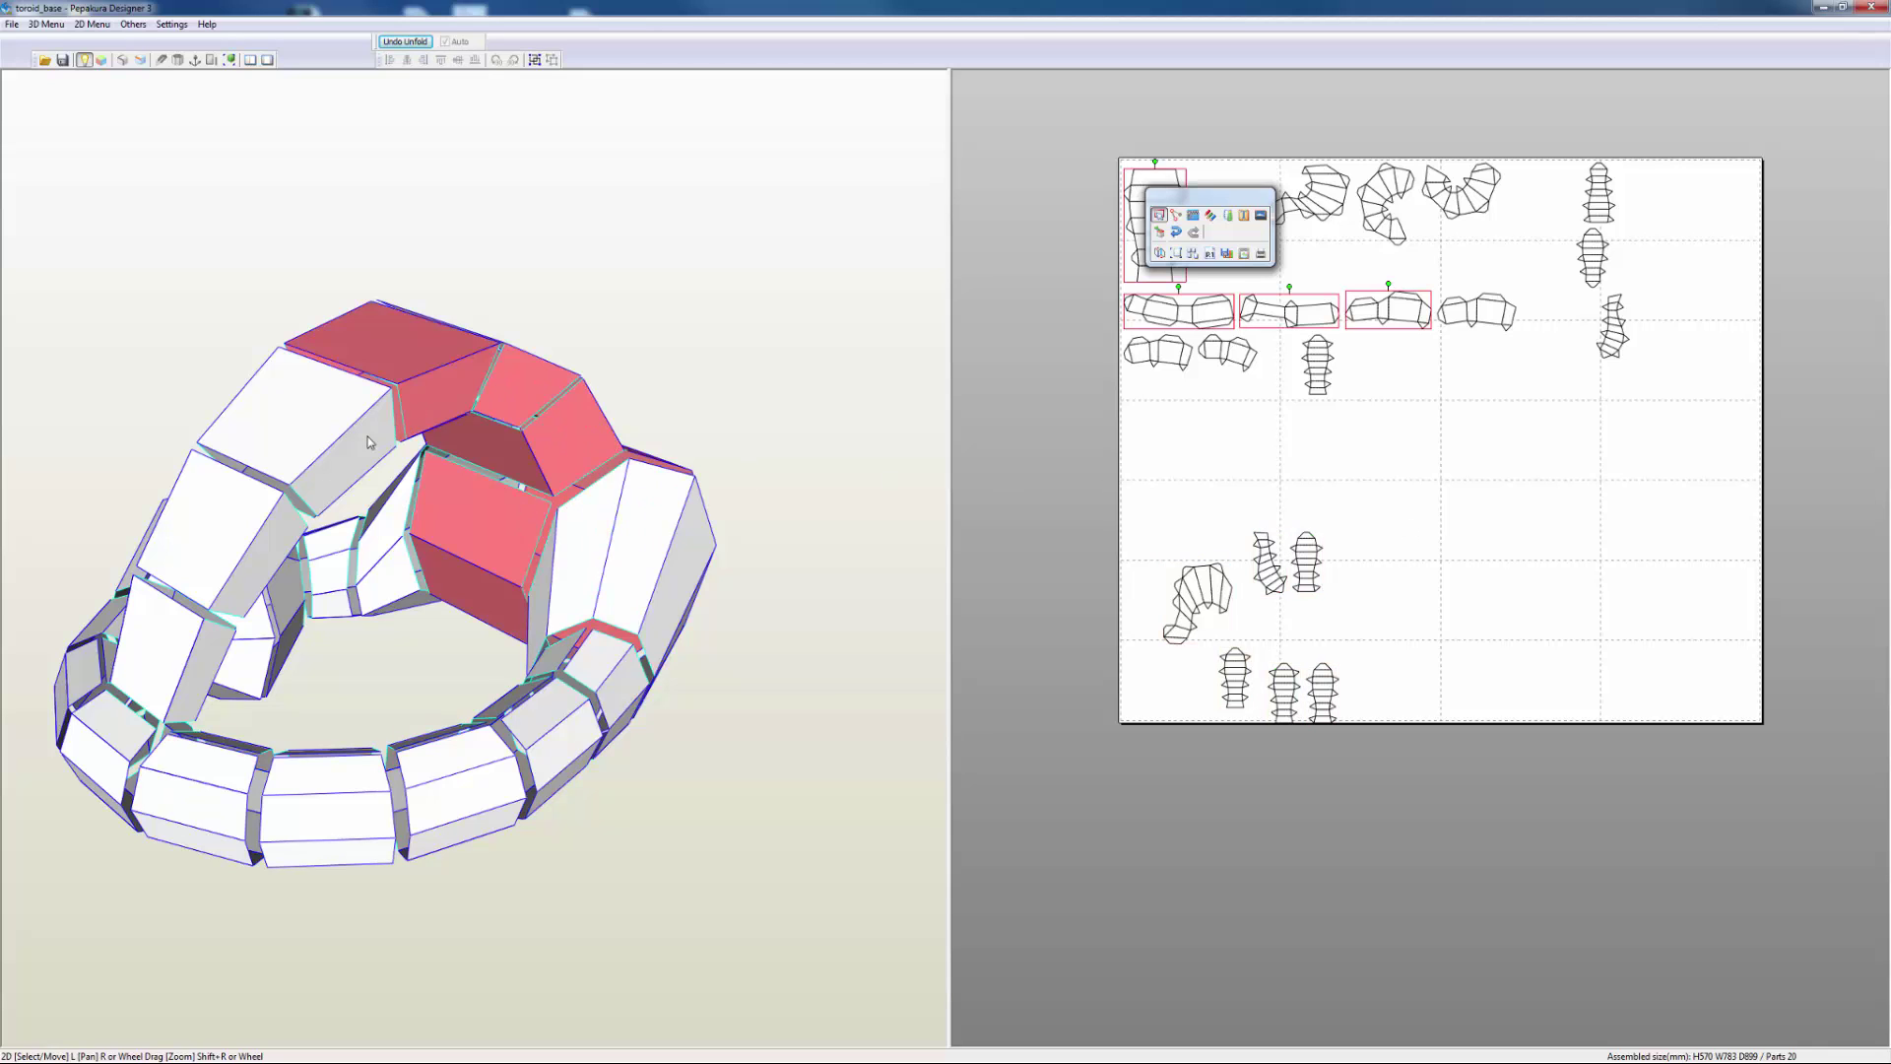
{"action": "left_click", "coordinate": [369, 441], "text": "shift"}
{"action": "left_click", "coordinate": [258, 552], "text": "shift"}
{"action": "left_click", "coordinate": [205, 669], "text": "shift"}
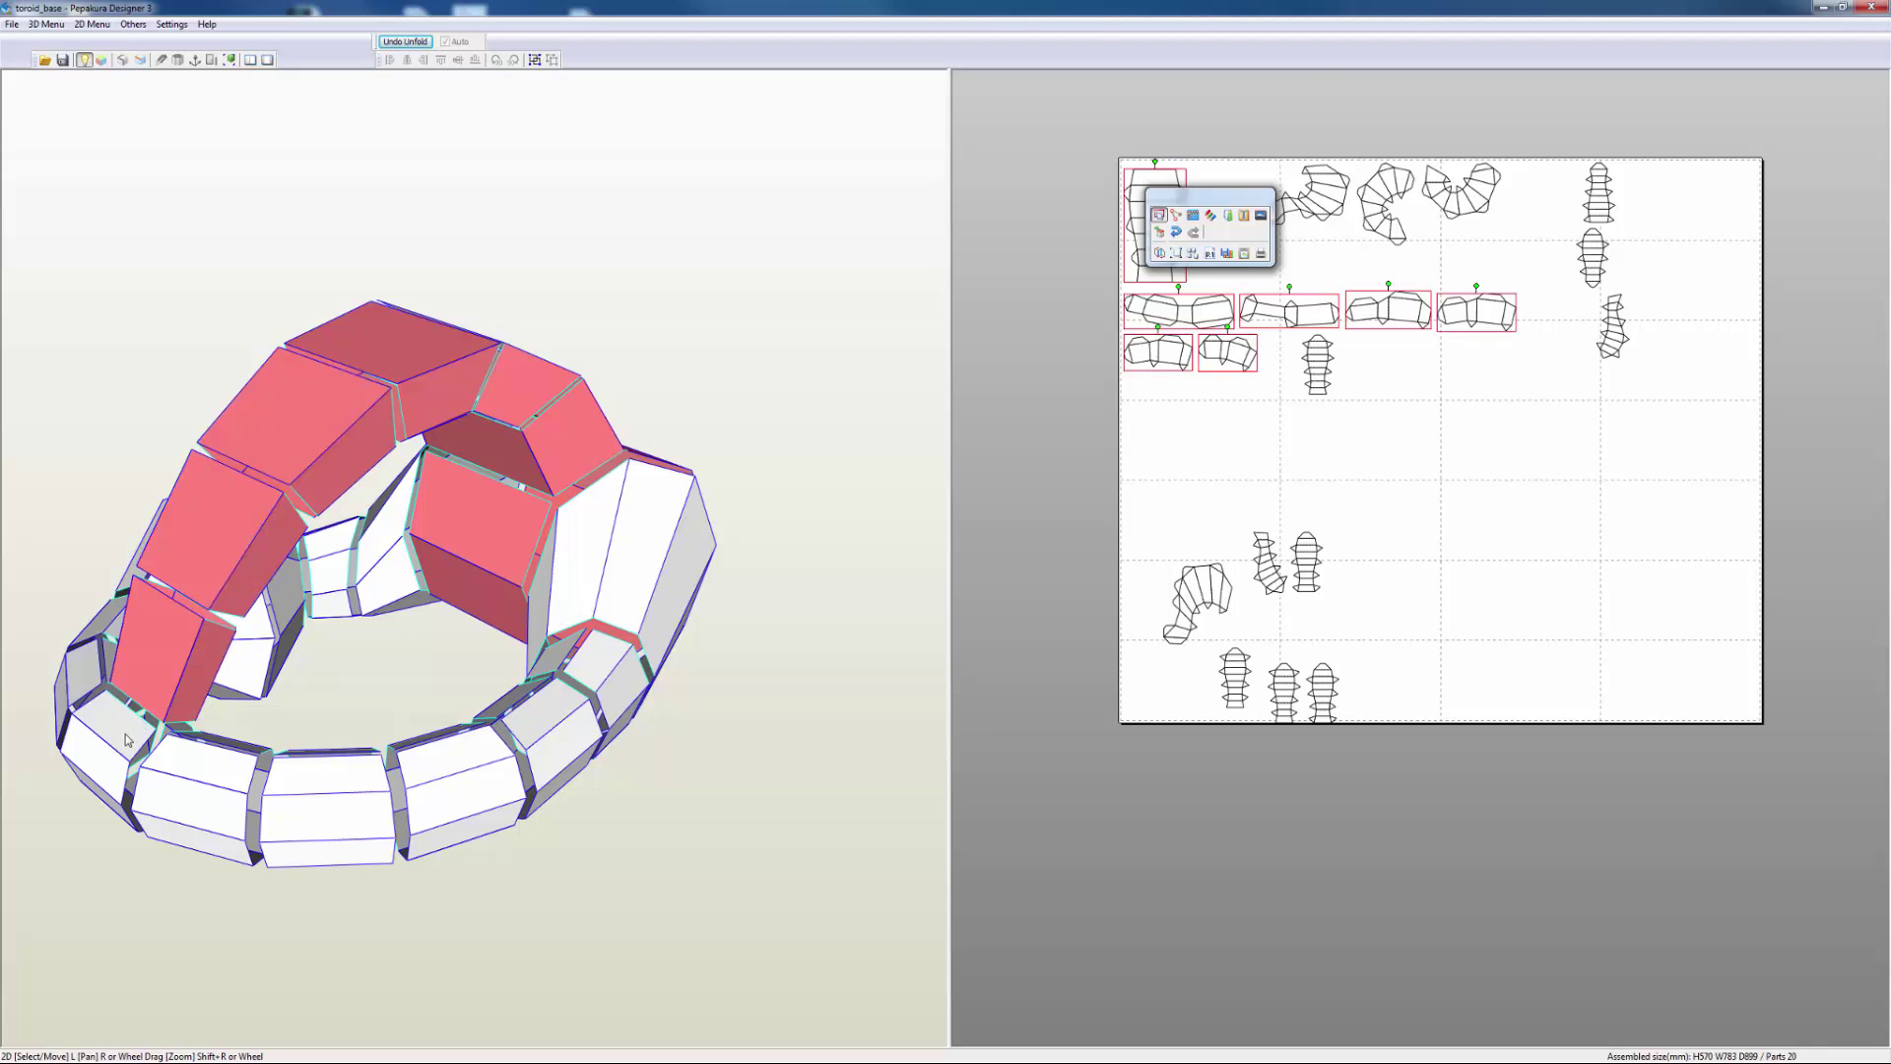
{"action": "left_click", "coordinate": [135, 743], "text": "shift"}
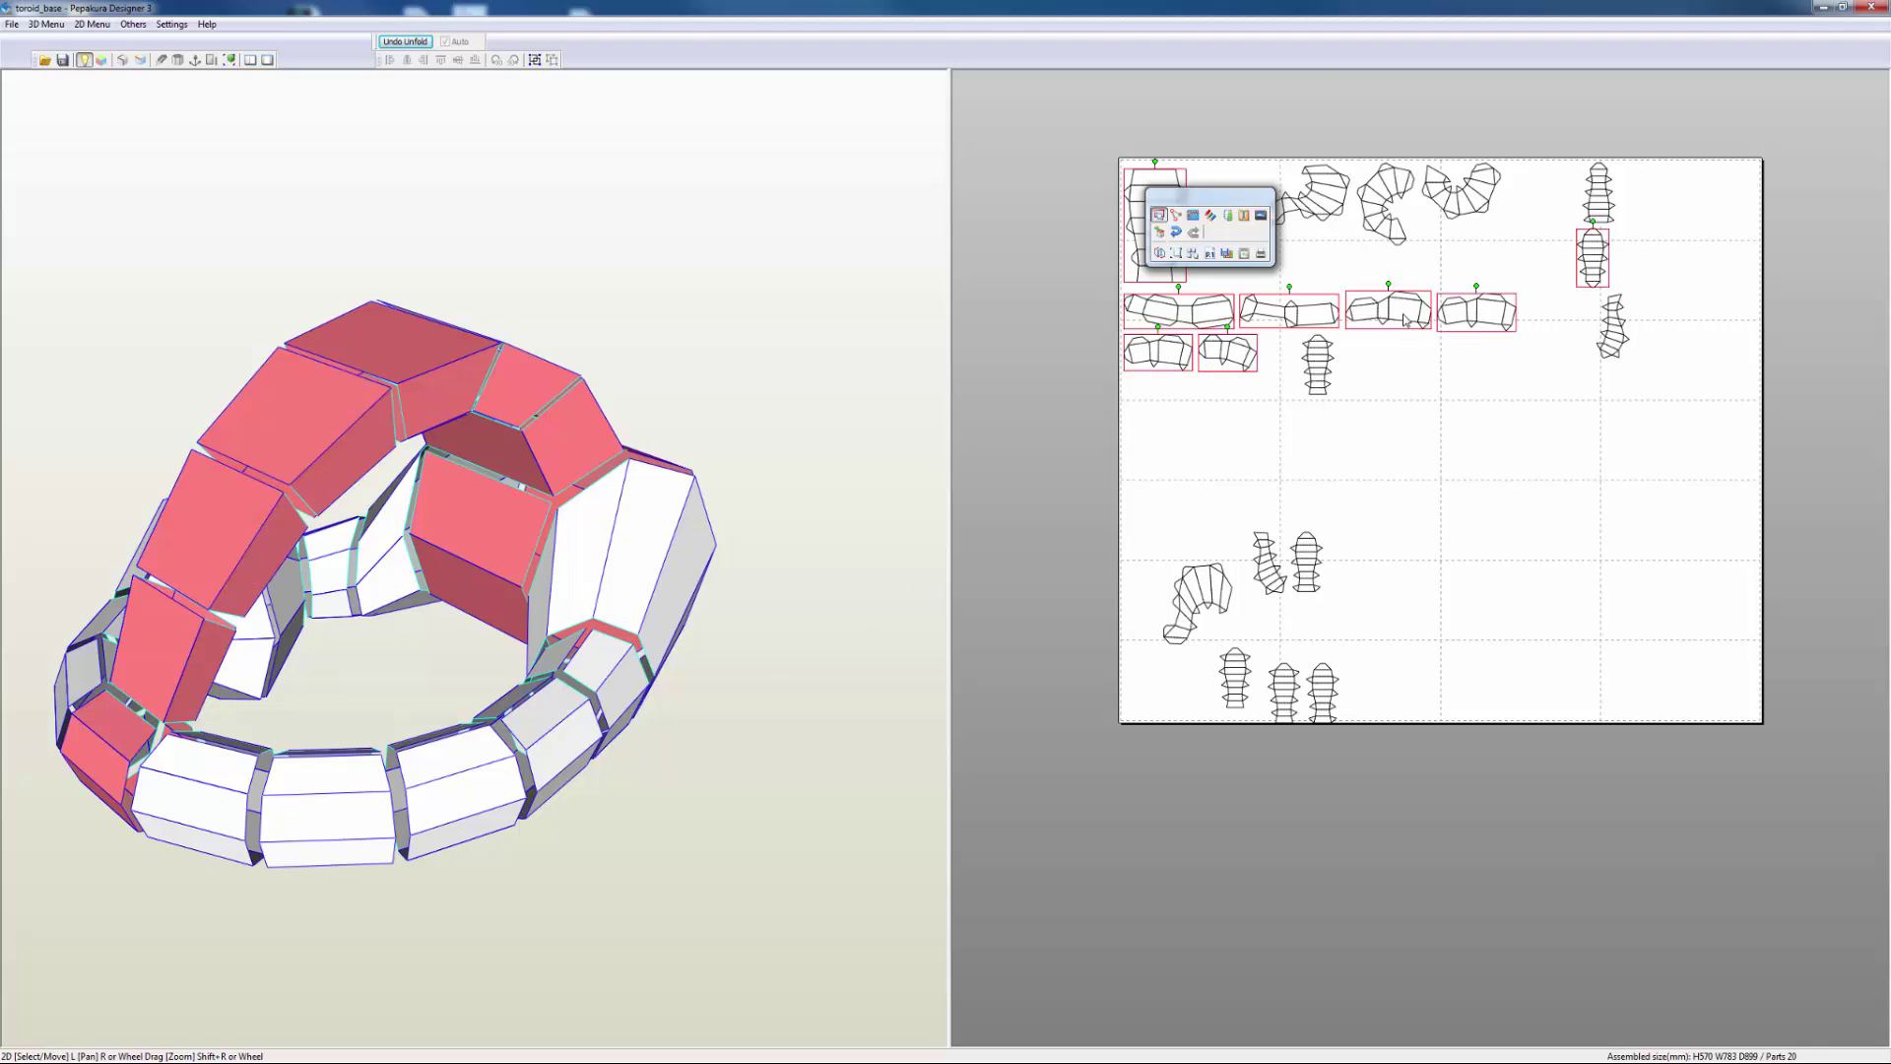
- Move the arch parts to the sheet's right side and pull stray parts in beside the tall part
{"action": "left_click_drag", "start_coordinate": [1404, 317], "coordinate": [1708, 622]}
{"action": "right_click_drag", "start_coordinate": [1714, 684], "coordinate": [1566, 672]}
{"action": "left_click", "coordinate": [1692, 622]}
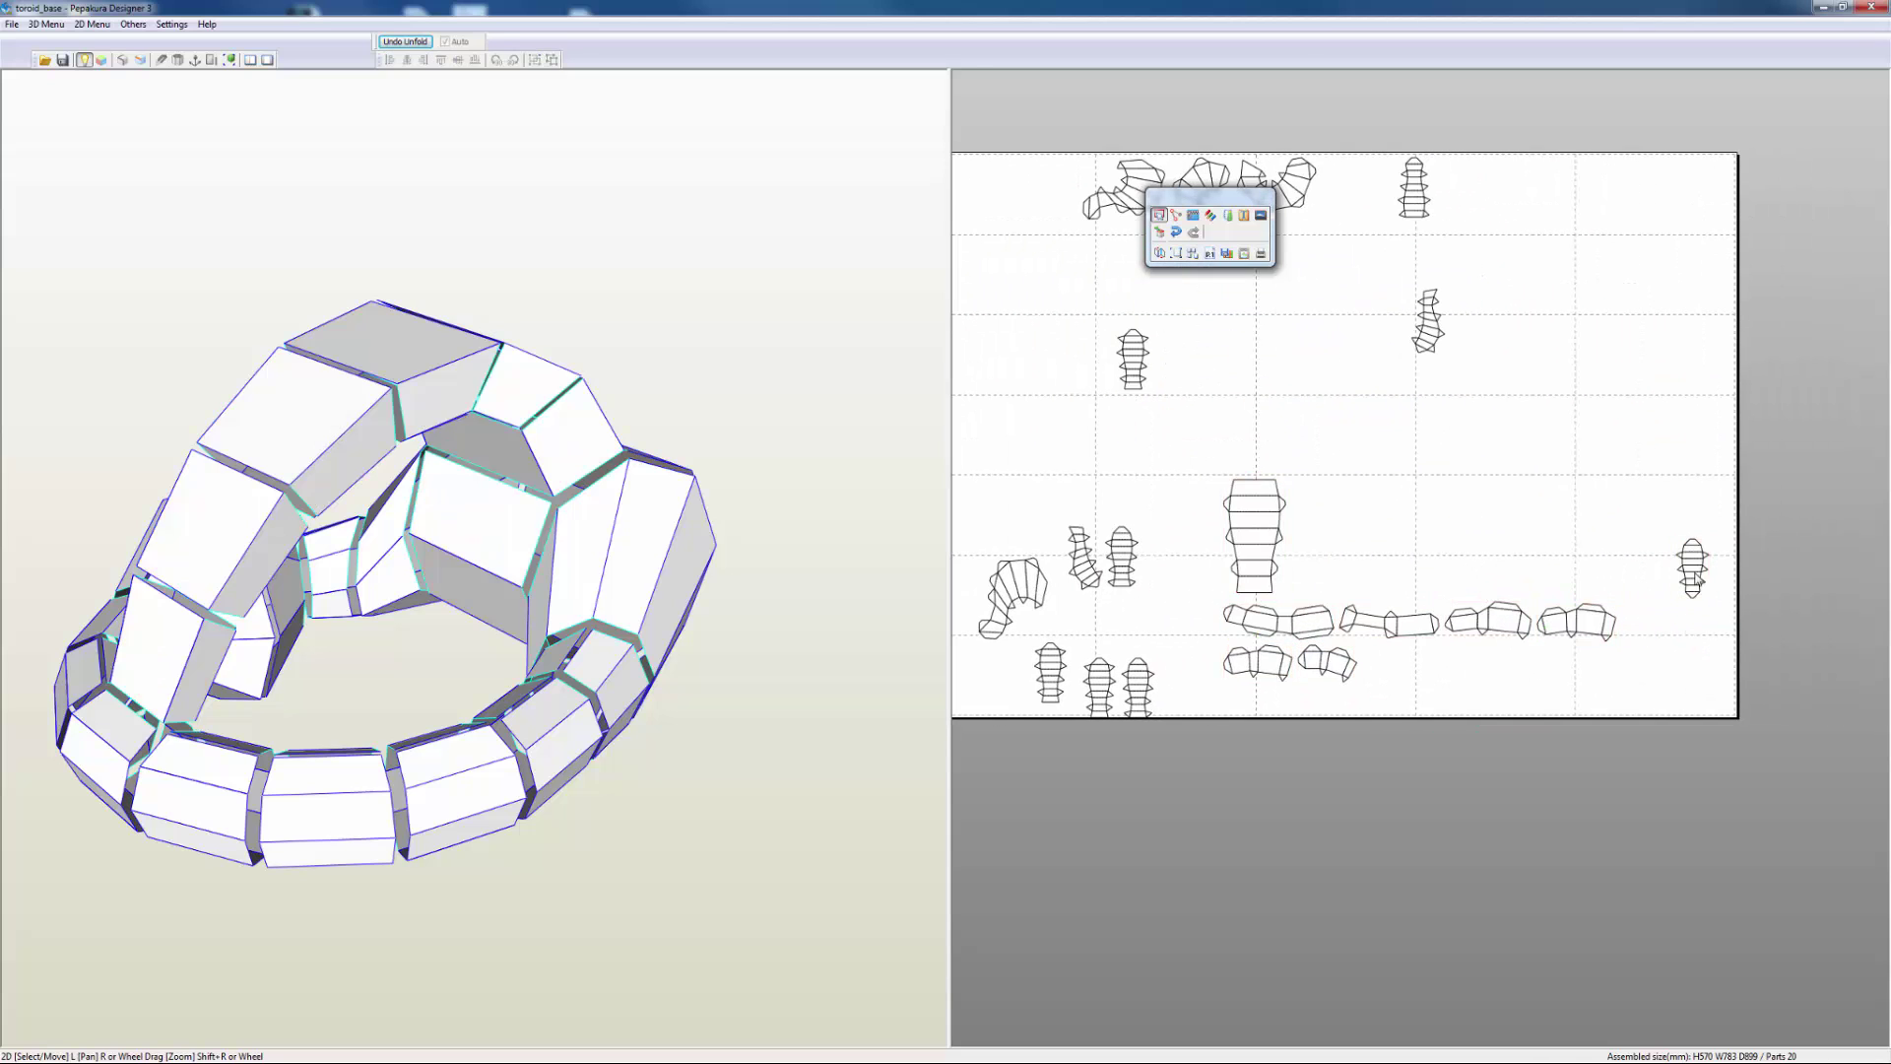
{"action": "left_click_drag", "start_coordinate": [1696, 581], "coordinate": [1318, 540]}
{"action": "left_click_drag", "start_coordinate": [1394, 631], "coordinate": [1339, 596]}
{"action": "left_click_drag", "start_coordinate": [1487, 626], "coordinate": [1383, 540]}
{"action": "left_click_drag", "start_coordinate": [1595, 629], "coordinate": [1403, 630]}
- Shift the lower part group and several small parts up toward the top of the sheet
{"action": "left_click", "coordinate": [1198, 466]}
{"action": "left_click_drag", "start_coordinate": [1199, 466], "coordinate": [1450, 689]}
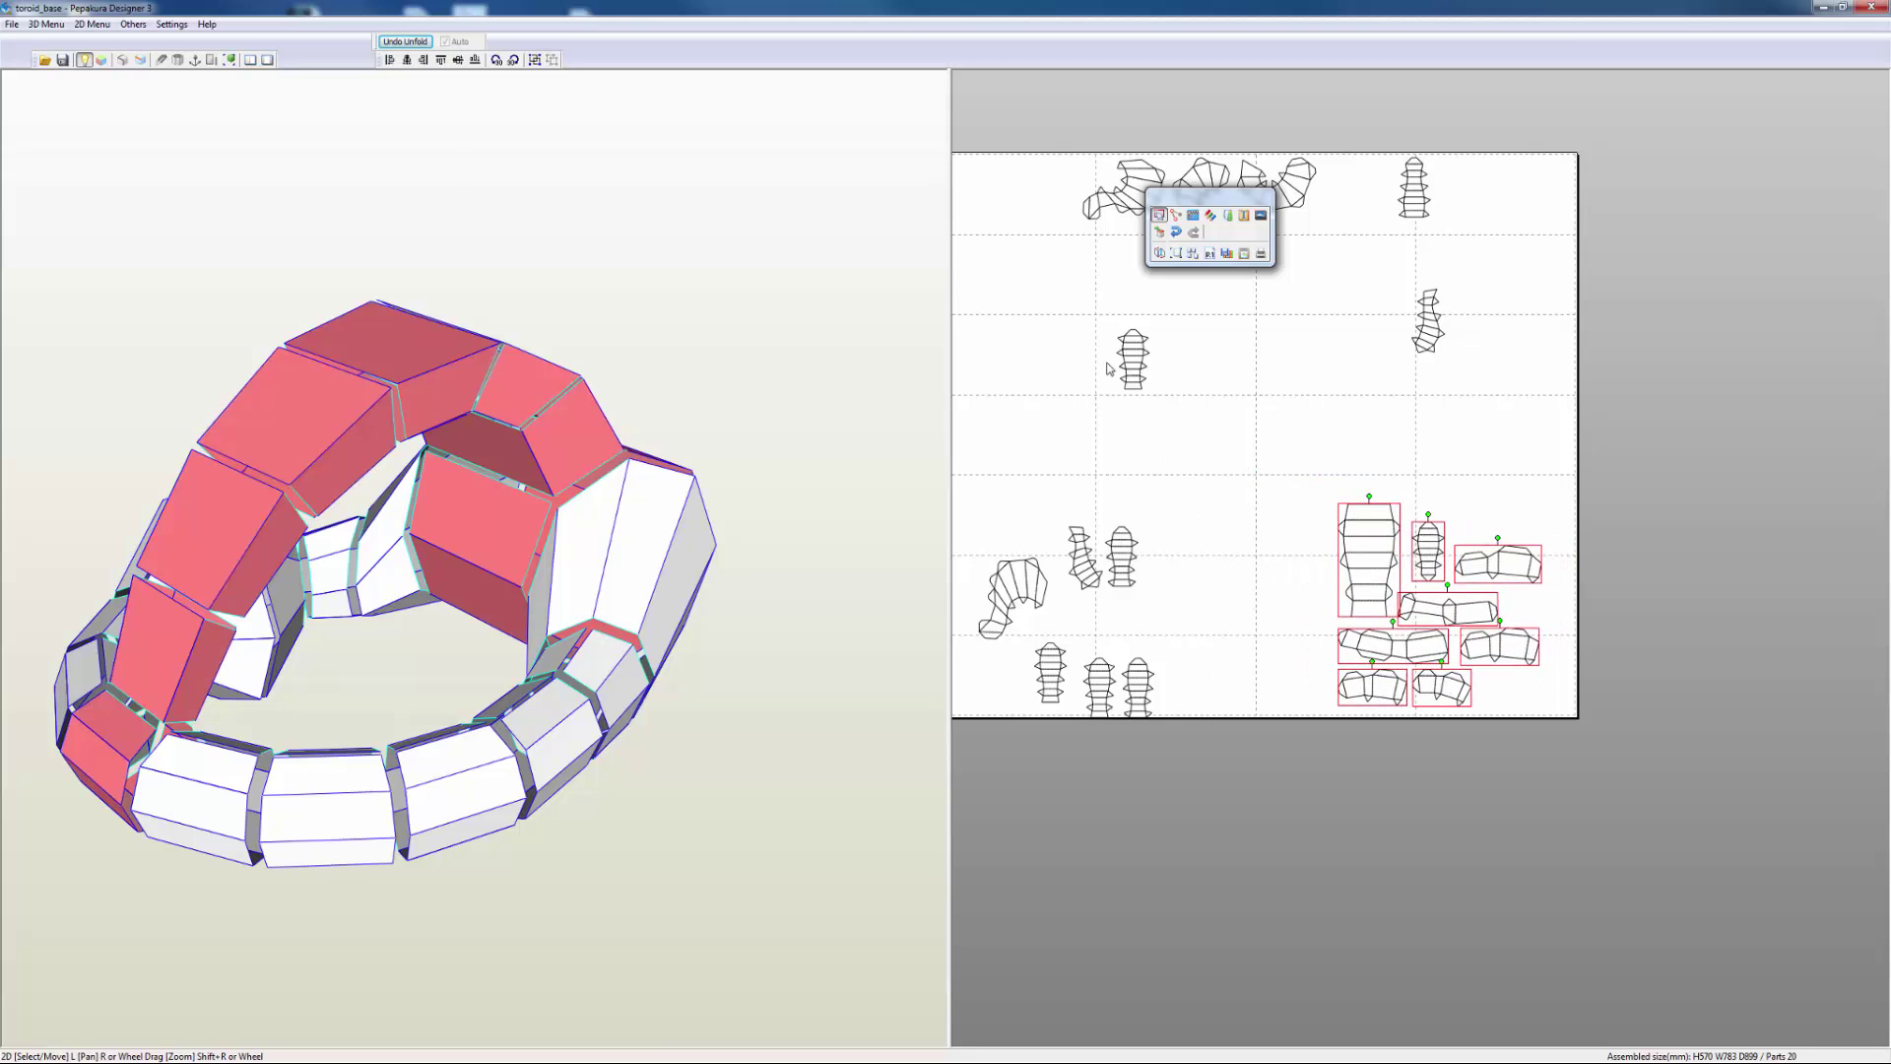
{"action": "left_click_drag", "start_coordinate": [1135, 362], "coordinate": [1123, 261]}
{"action": "left_click_drag", "start_coordinate": [1420, 303], "coordinate": [1310, 246]}
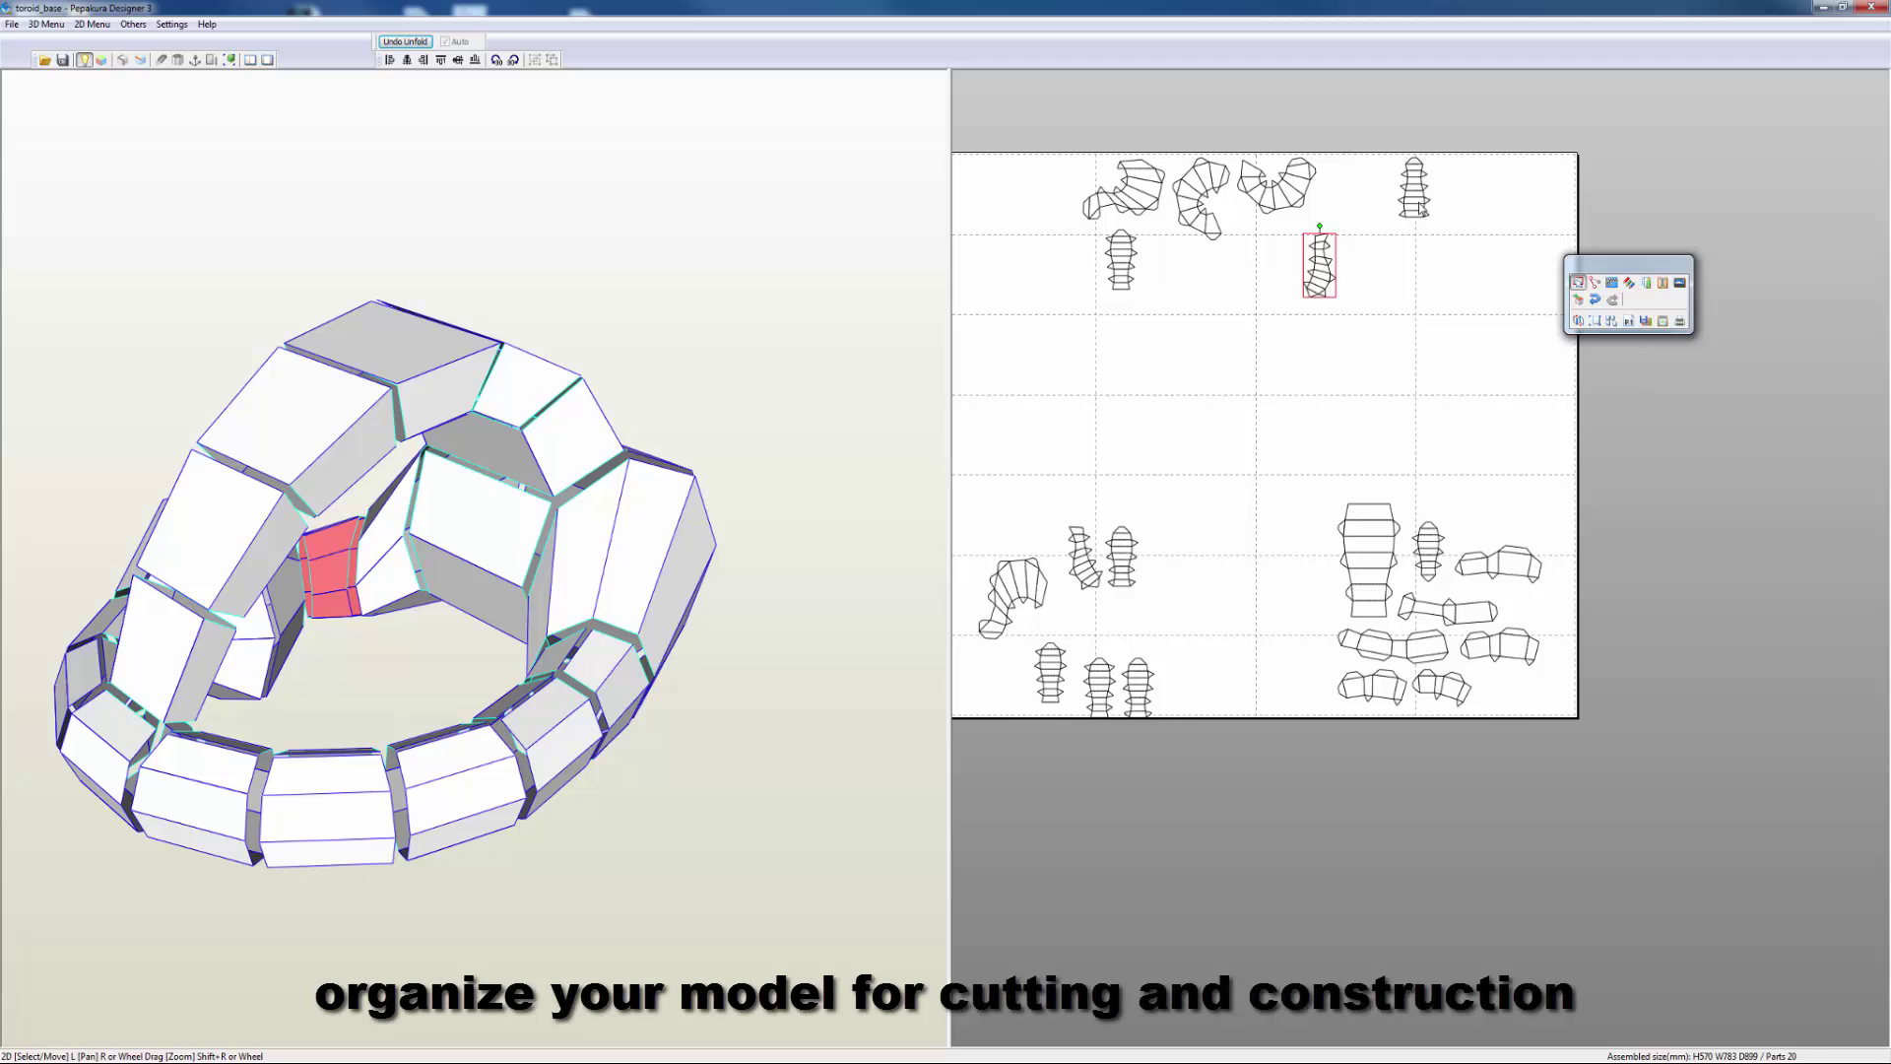
{"action": "left_click_drag", "start_coordinate": [1423, 212], "coordinate": [1208, 295]}
{"action": "mouse_move", "coordinate": [1090, 342]}
{"action": "left_mouse_down"}
{"action": "mouse_move", "coordinate": [1231, 197]}
{"action": "mouse_move", "coordinate": [1315, 203]}
{"action": "left_mouse_up"}
- Move the top, lower-left and lower-right part groups upward to shorten the layout
{"action": "left_click_drag", "start_coordinate": [394, 649], "coordinate": [552, 650]}
{"action": "scroll", "coordinate": [1243, 402], "scroll_direction": "down", "scroll_amount": 3}
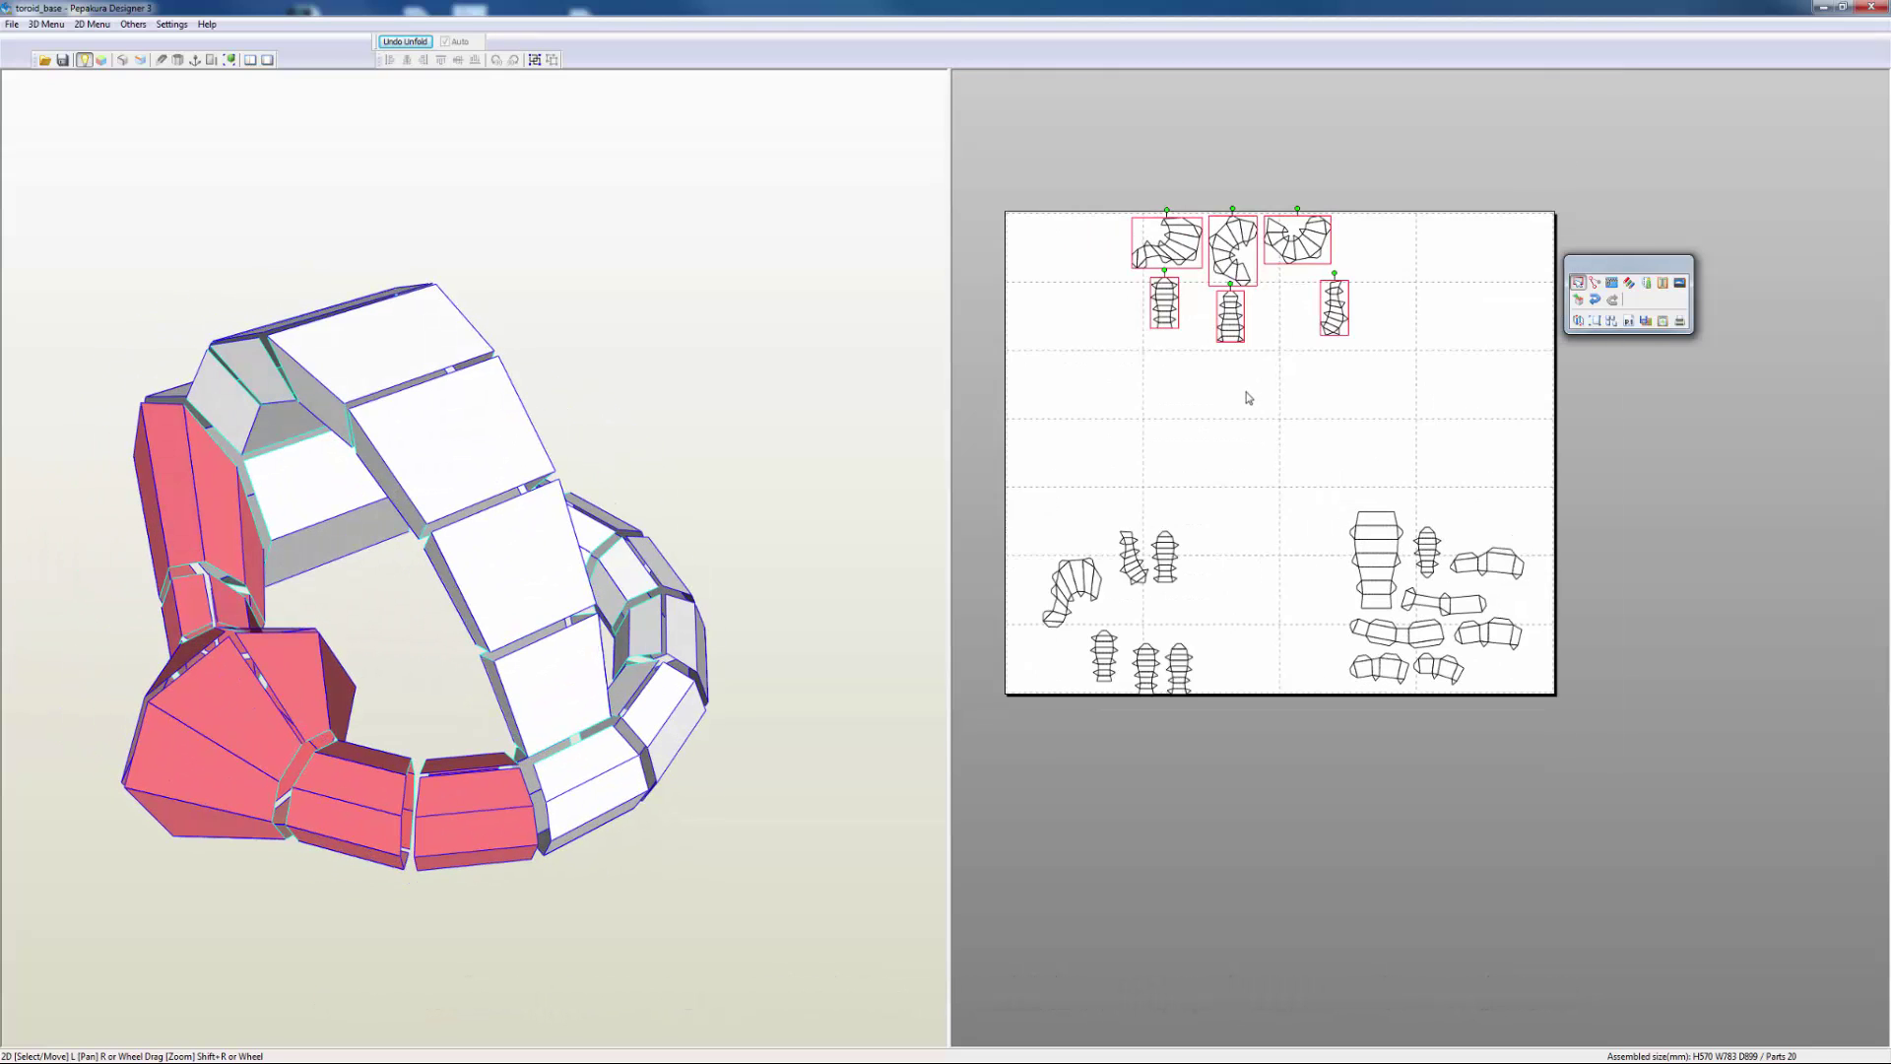
{"action": "right_click_drag", "start_coordinate": [1245, 401], "coordinate": [1304, 410]}
{"action": "left_click_drag", "start_coordinate": [1298, 272], "coordinate": [1198, 280]}
{"action": "left_click_drag", "start_coordinate": [1200, 570], "coordinate": [1130, 682]}
{"action": "left_click_drag", "start_coordinate": [1200, 631], "coordinate": [1181, 501]}
{"action": "mouse_move", "coordinate": [1385, 510]}
{"action": "left_mouse_down"}
{"action": "mouse_move", "coordinate": [1519, 699]}
{"action": "mouse_move", "coordinate": [1578, 702]}
{"action": "left_mouse_up"}
{"action": "mouse_move", "coordinate": [1522, 616]}
{"action": "left_mouse_down"}
{"action": "mouse_move", "coordinate": [1521, 397]}
{"action": "mouse_move", "coordinate": [1535, 369]}
{"action": "mouse_move", "coordinate": [1545, 386]}
{"action": "left_mouse_up"}
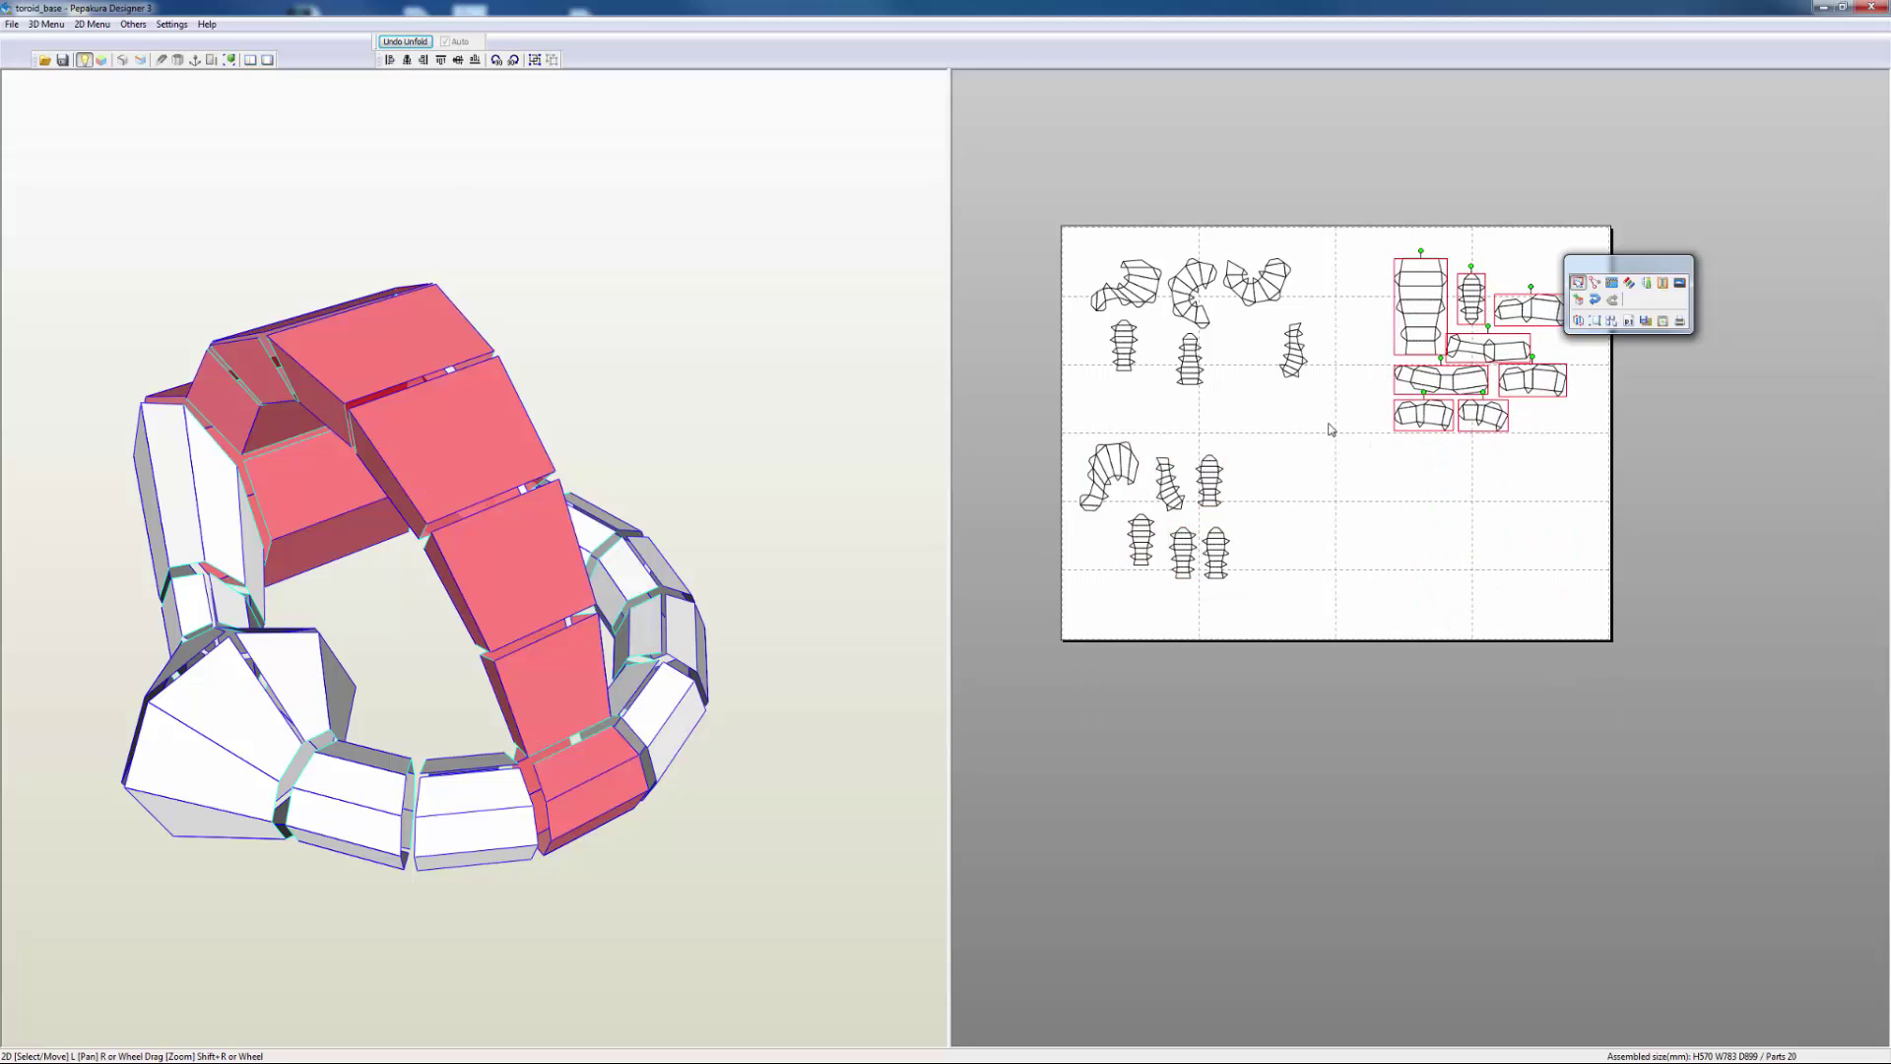
{"action": "scroll", "coordinate": [1295, 548], "scroll_direction": "up", "scroll_amount": 2}
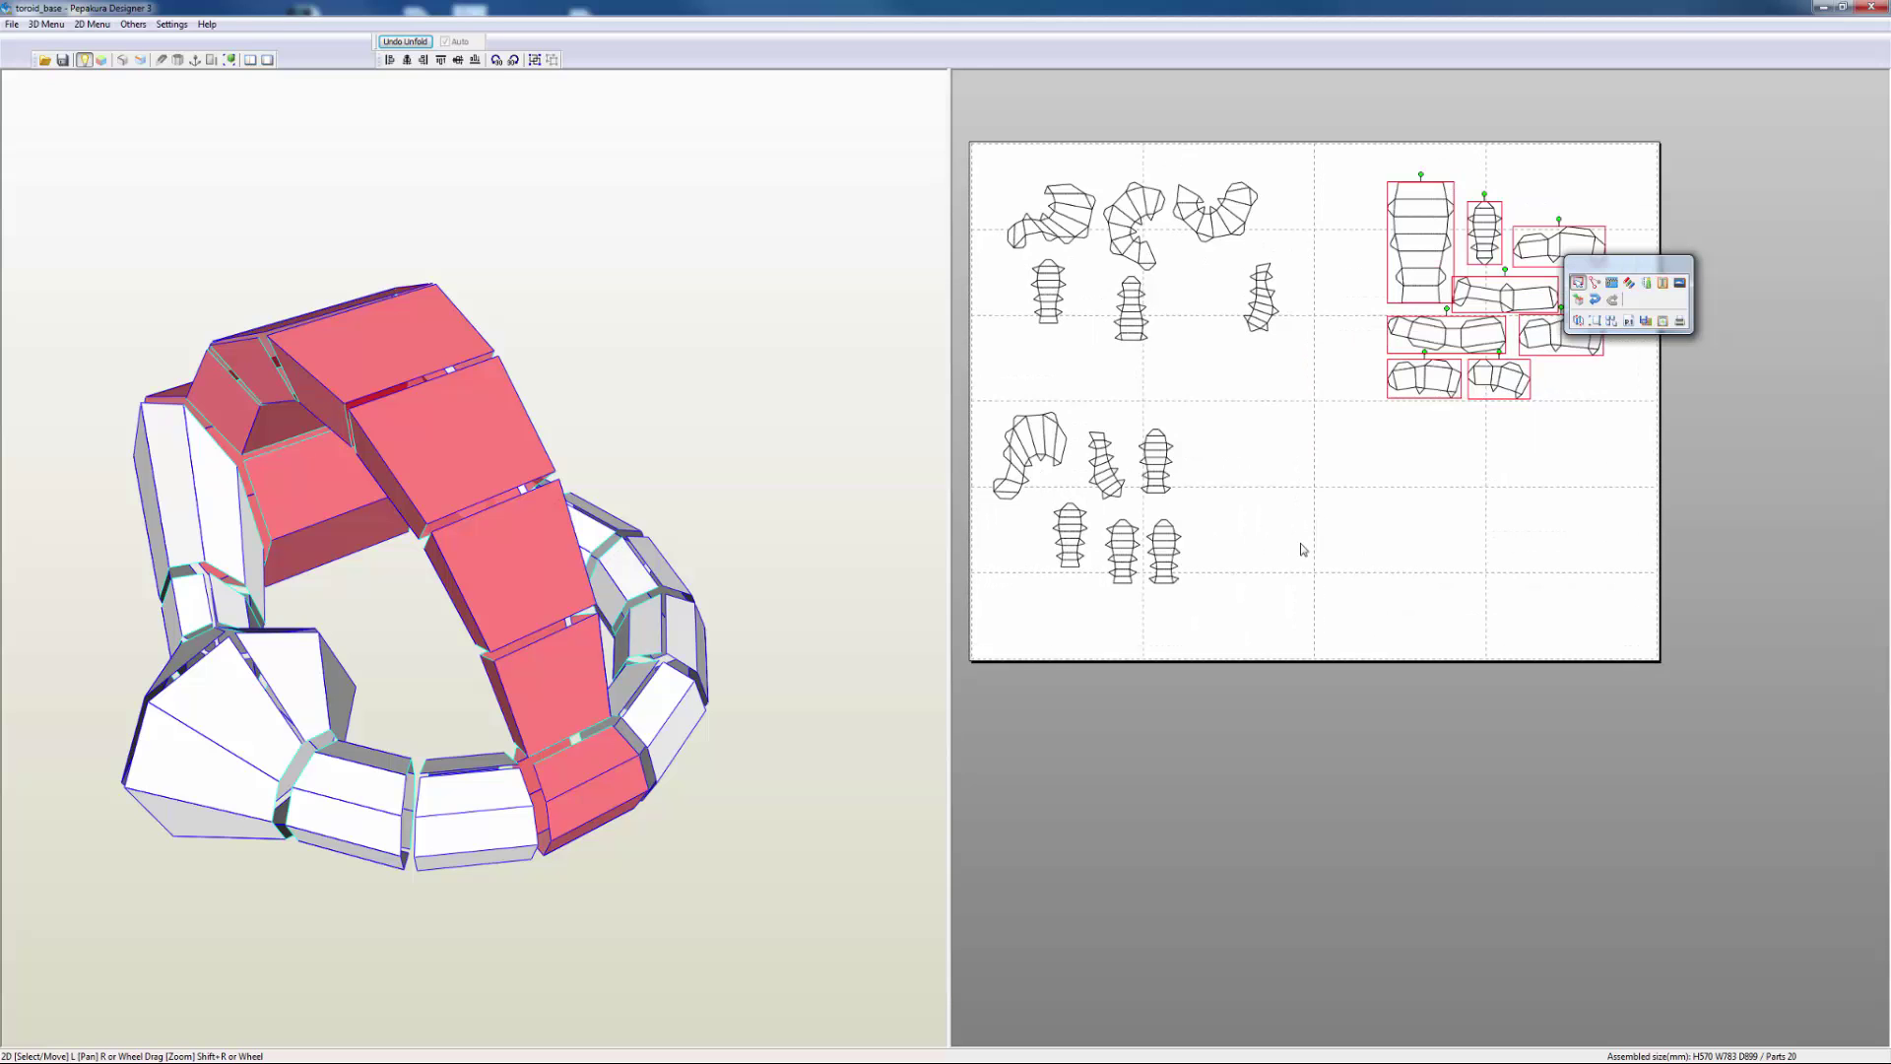
{"action": "scroll", "coordinate": [1388, 693], "scroll_direction": "down", "scroll_amount": 2}
{"action": "scroll", "coordinate": [1385, 663], "scroll_direction": "down", "scroll_amount": 2}
{"action": "scroll", "coordinate": [1399, 658], "scroll_direction": "up", "scroll_amount": 3}
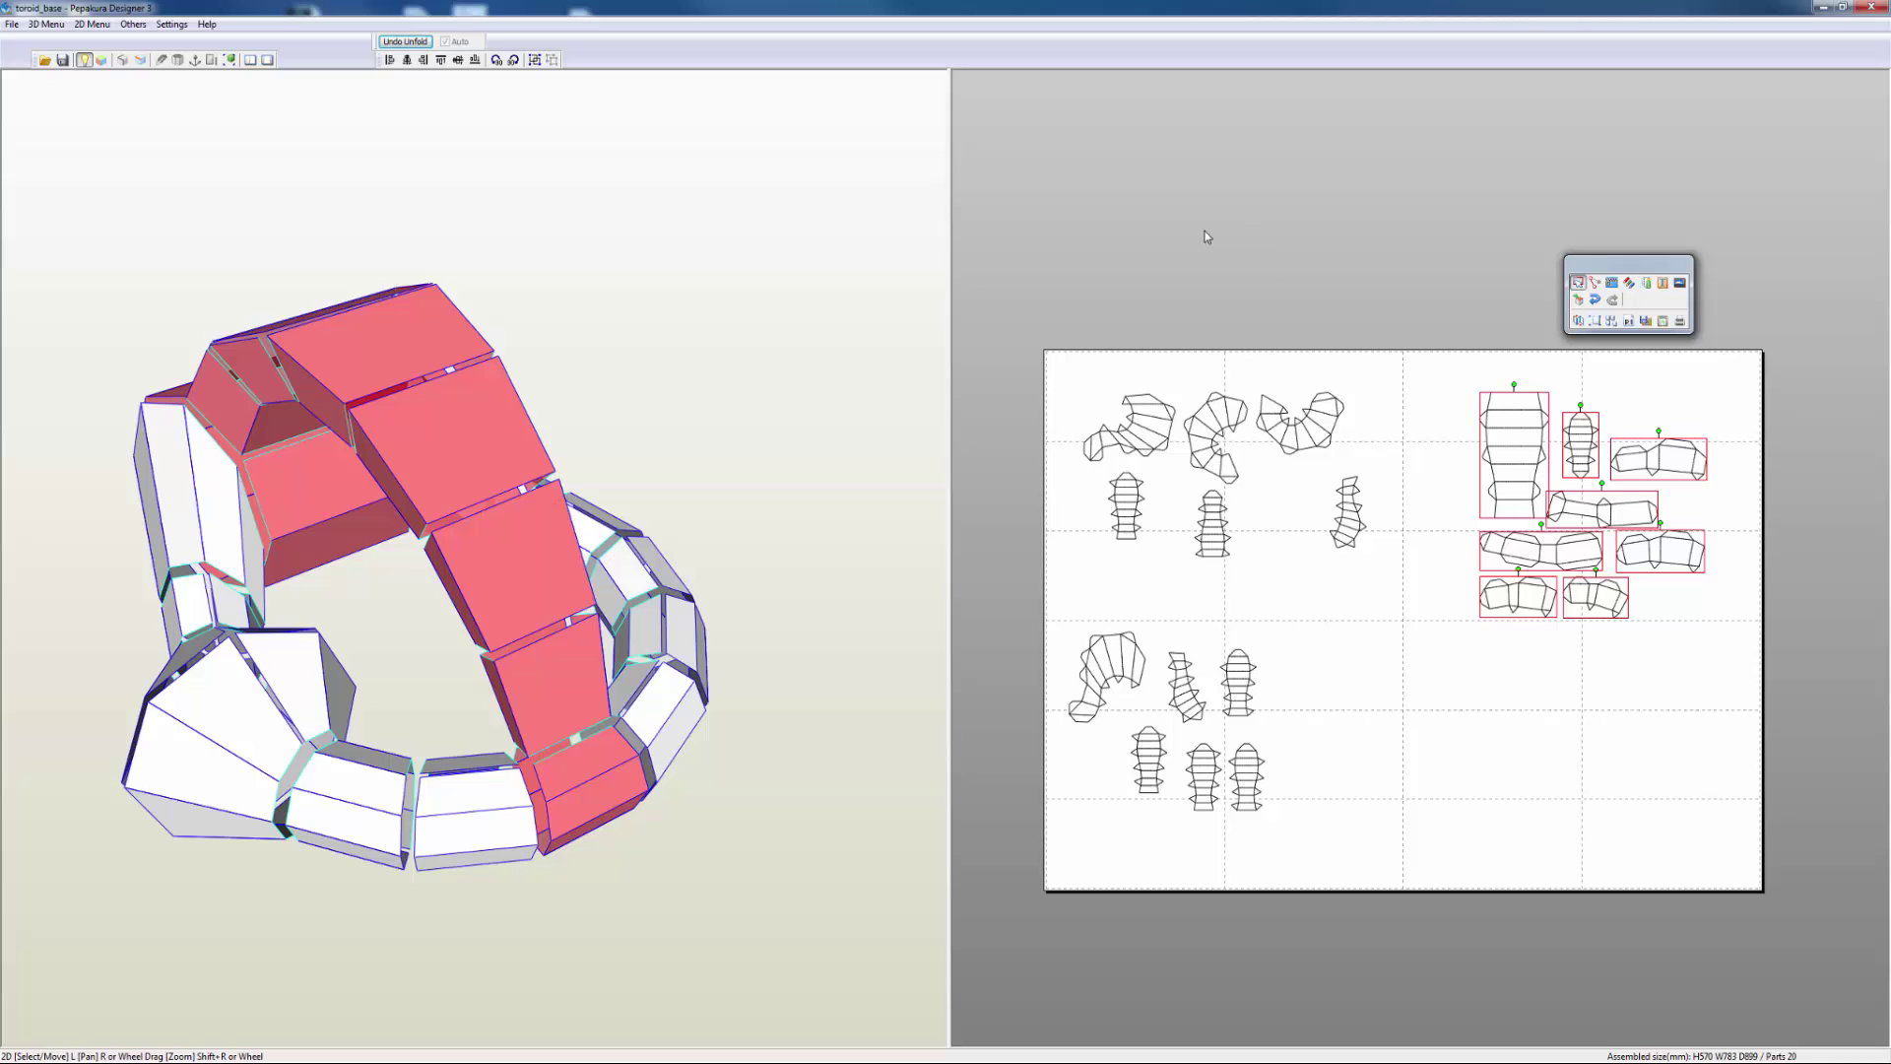
- Reshape the floating 2D tool palette from three rows into a compact two-row strip
{"action": "left_click", "coordinate": [1103, 319]}
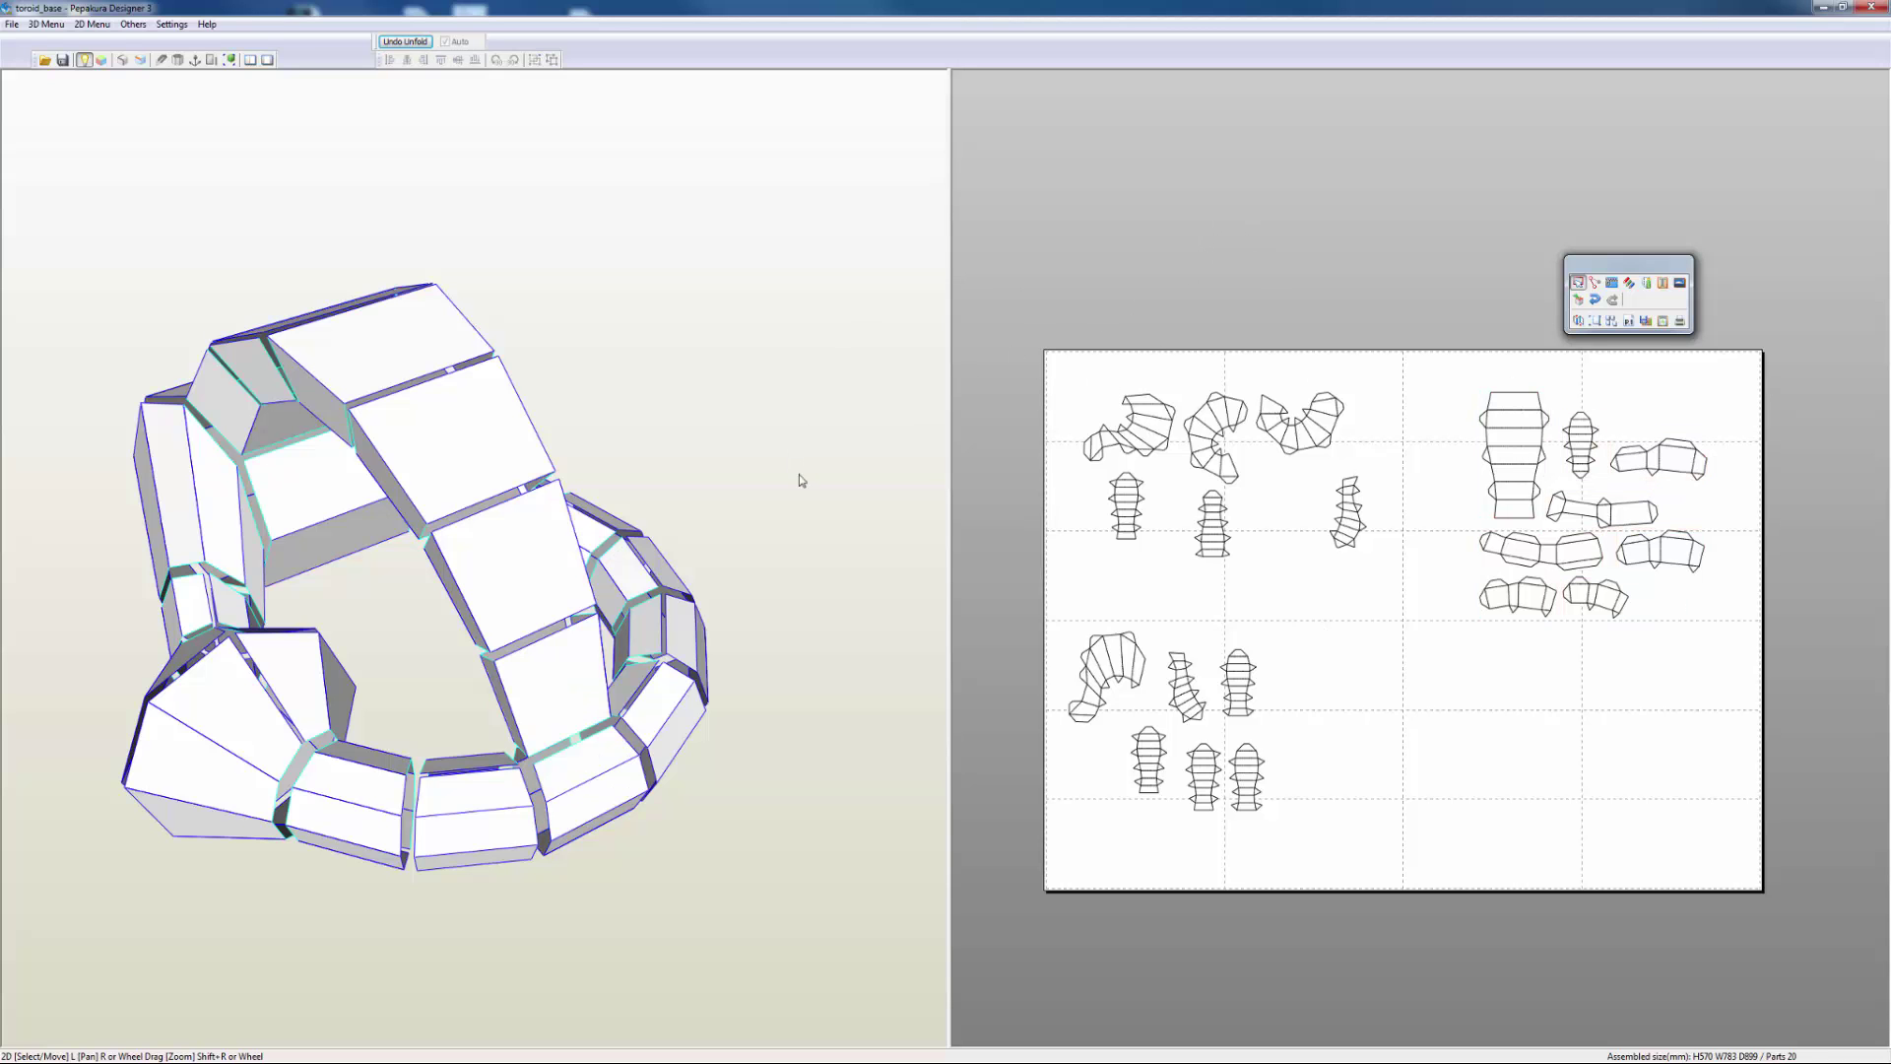
{"action": "mouse_move", "coordinate": [742, 484]}
{"action": "left_mouse_down"}
{"action": "mouse_move", "coordinate": [764, 451]}
{"action": "mouse_move", "coordinate": [759, 481]}
{"action": "left_mouse_up"}
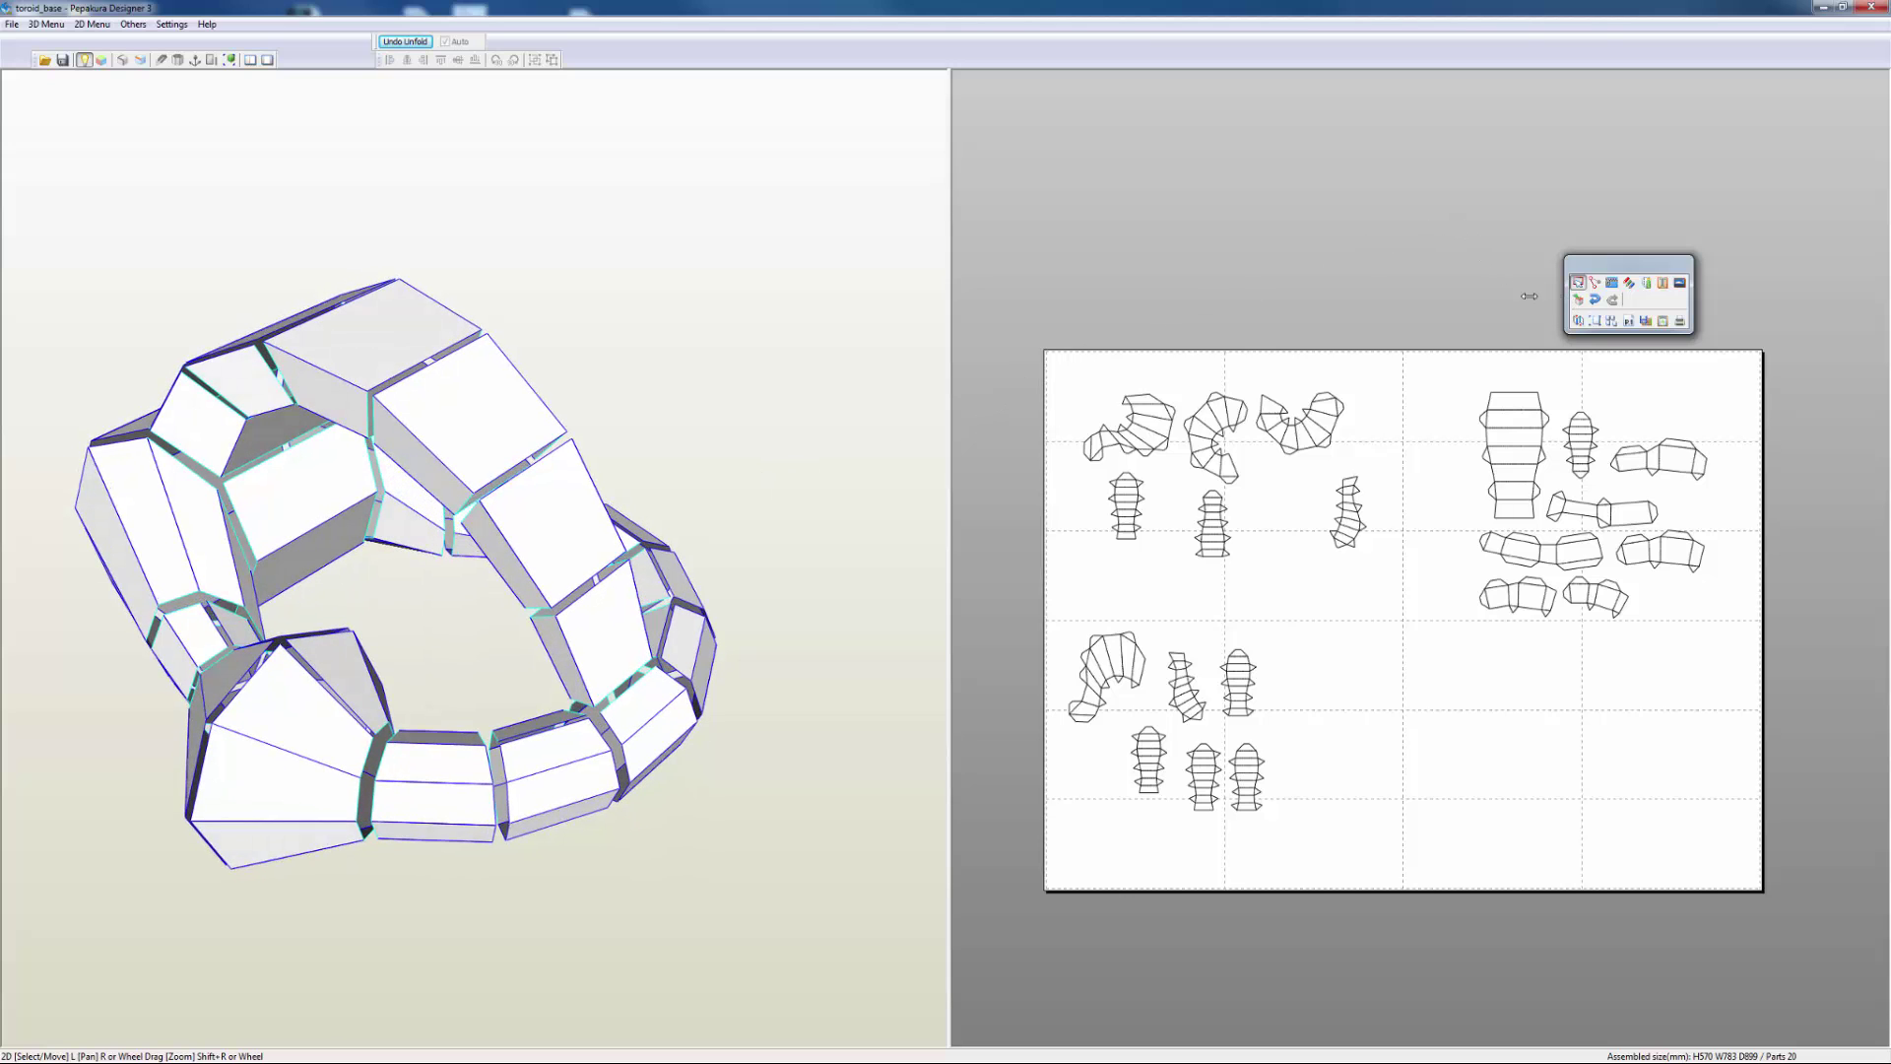
{"action": "mouse_move", "coordinate": [1417, 299]}
{"action": "left_mouse_down"}
{"action": "mouse_move", "coordinate": [1529, 301]}
{"action": "mouse_move", "coordinate": [1335, 187]}
{"action": "mouse_move", "coordinate": [1259, 233]}
{"action": "left_mouse_up"}
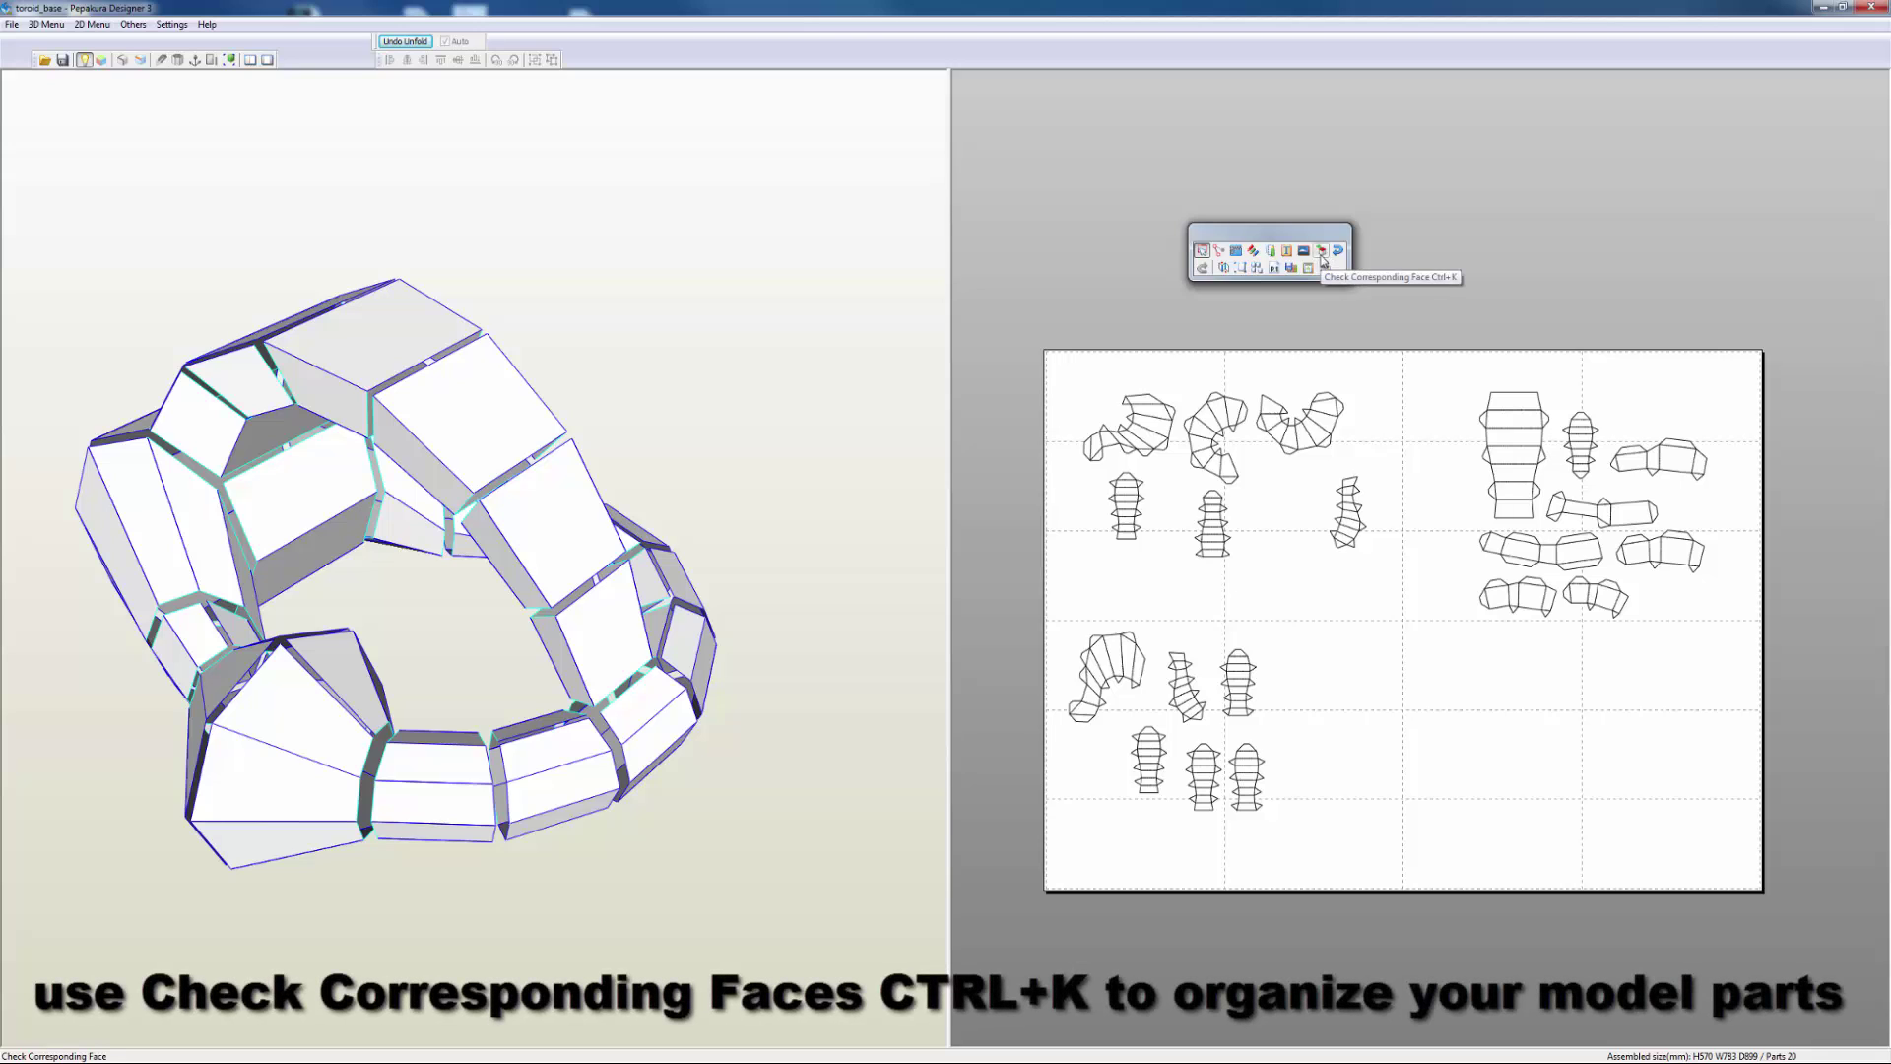
- Turn on the corresponding-face check and move its Part List off the 3D model
{"action": "left_click", "coordinate": [1324, 254]}
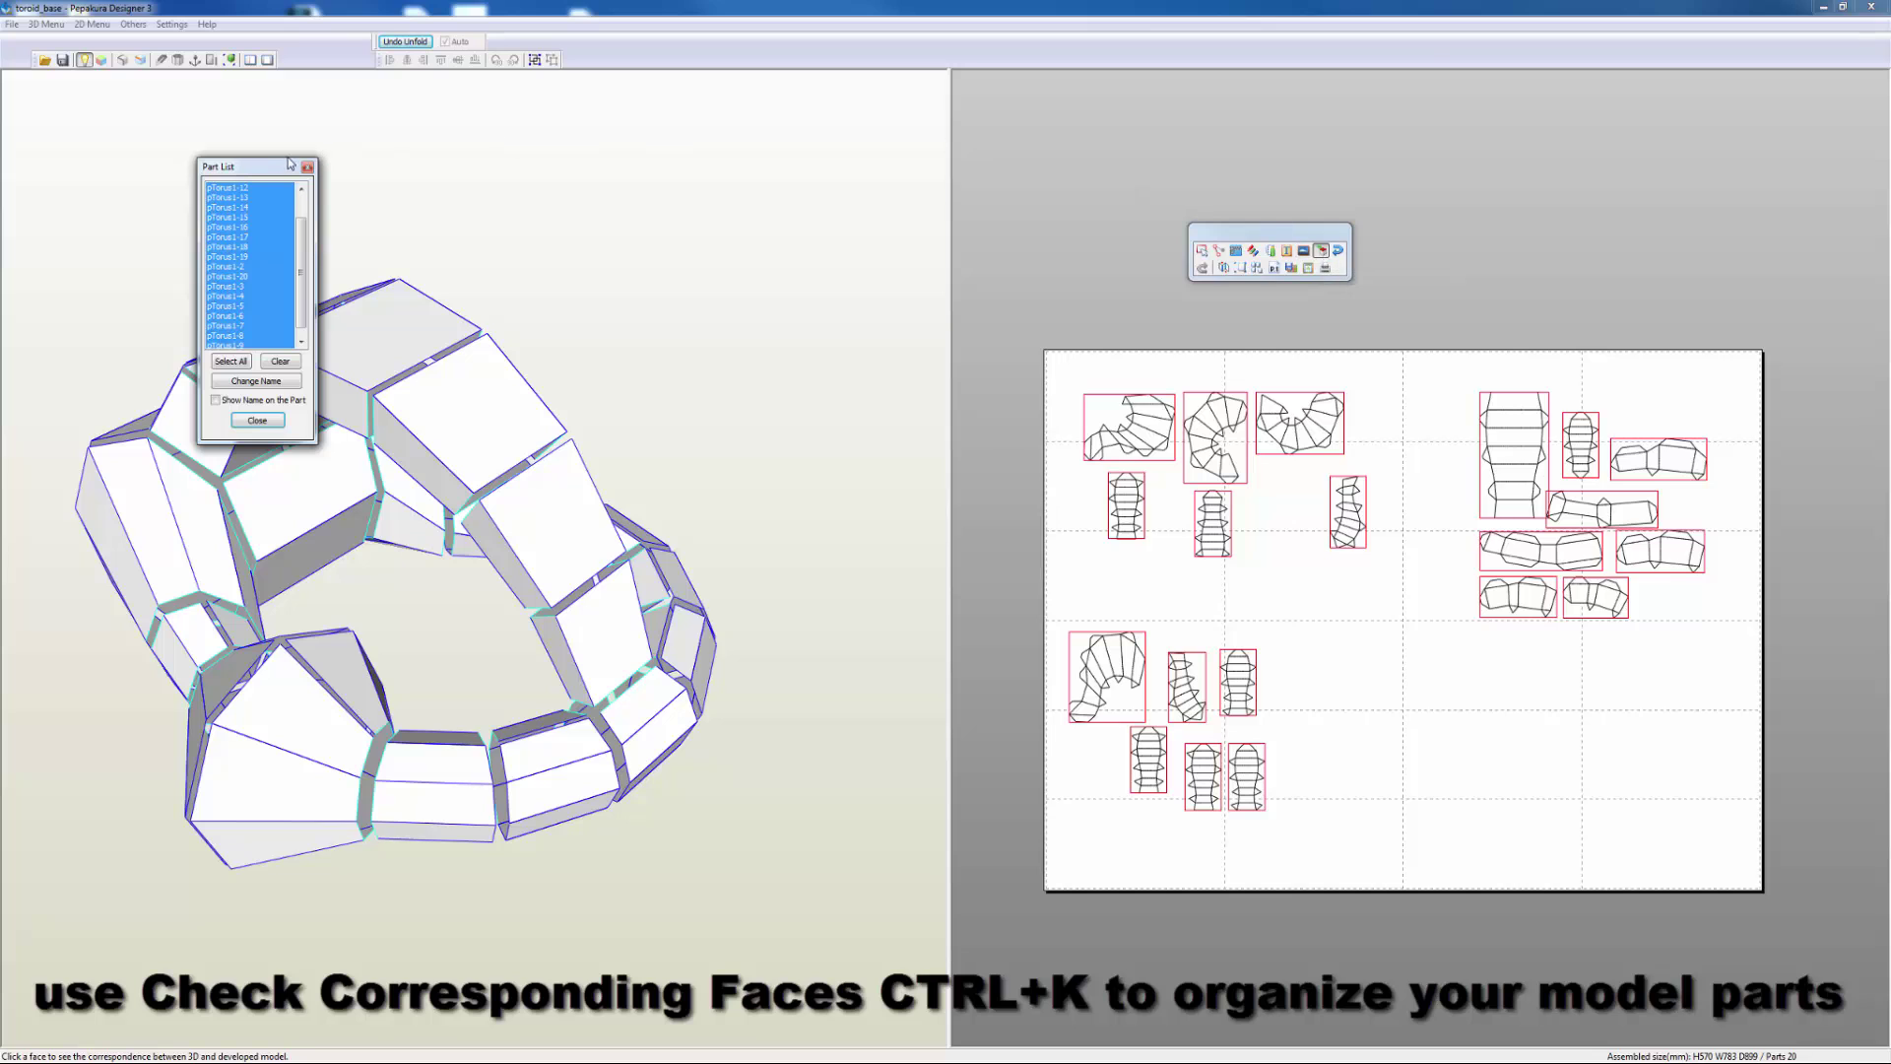
{"action": "left_click_drag", "start_coordinate": [287, 164], "coordinate": [853, 125]}
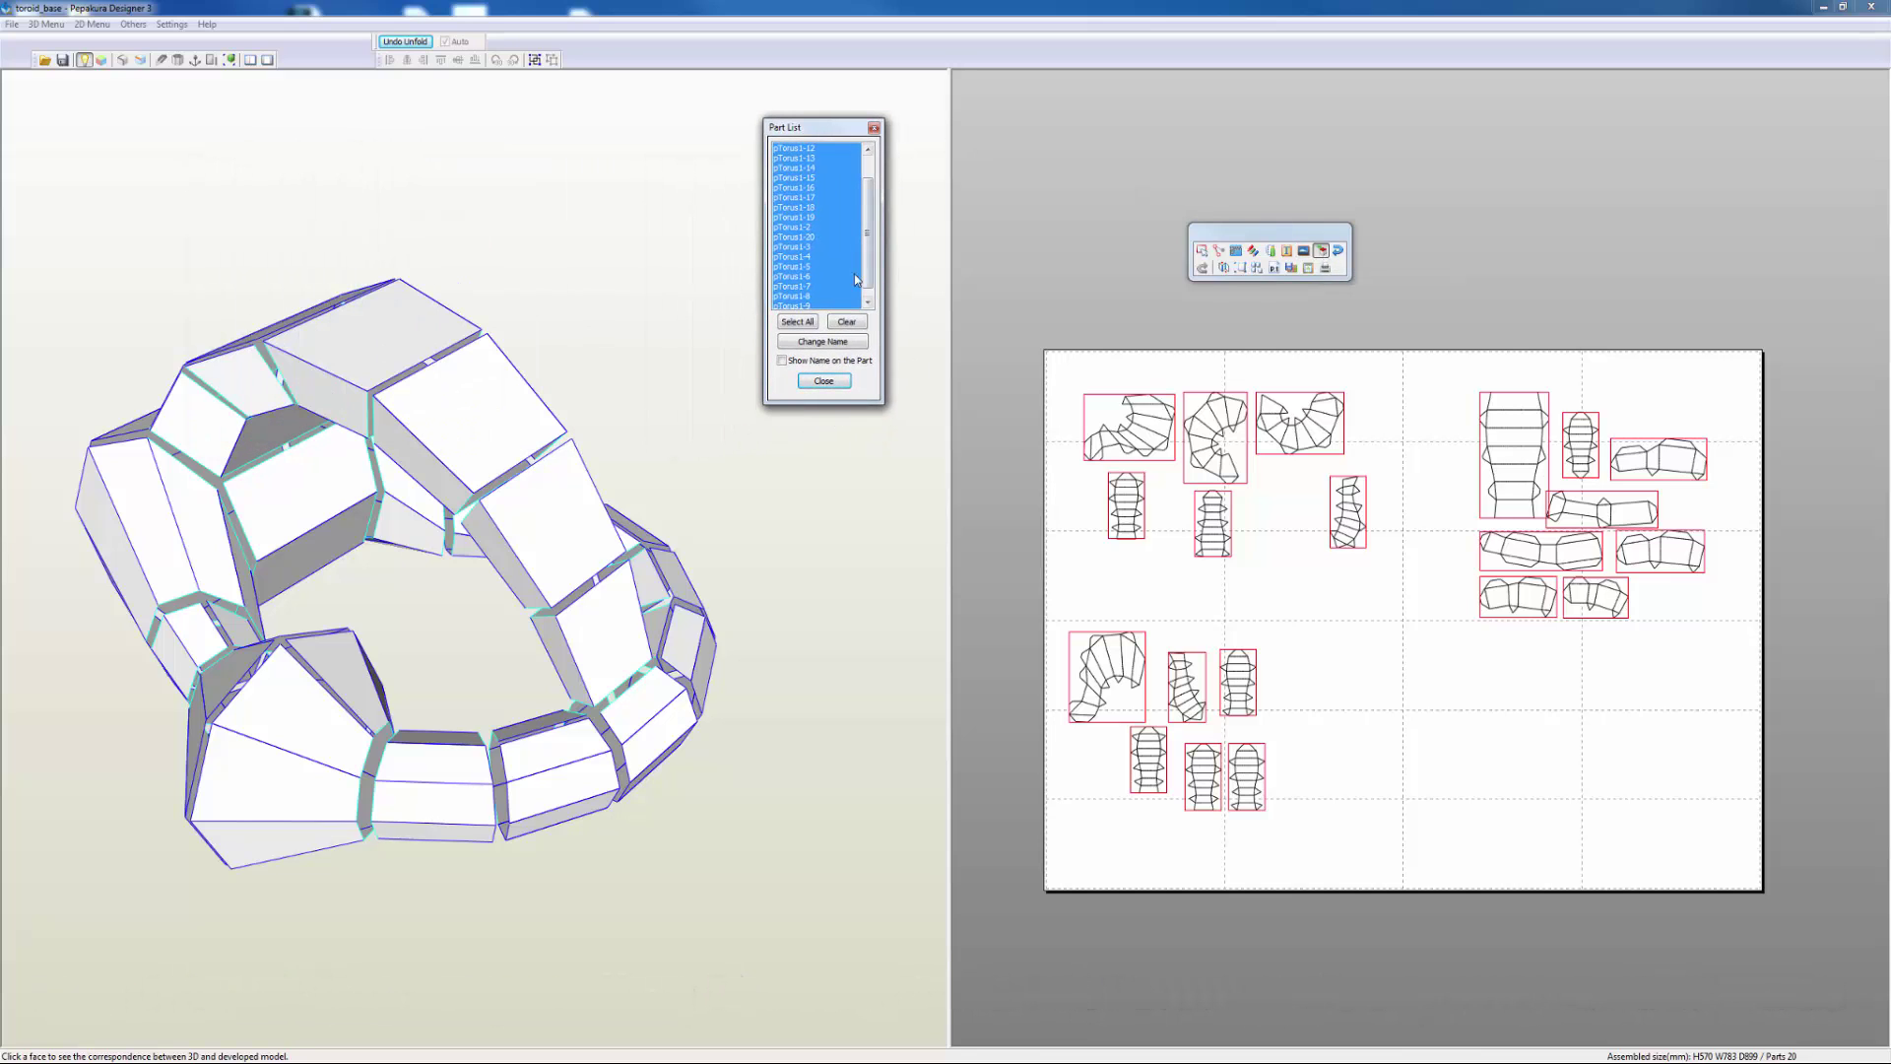
{"action": "left_click", "coordinate": [1080, 379]}
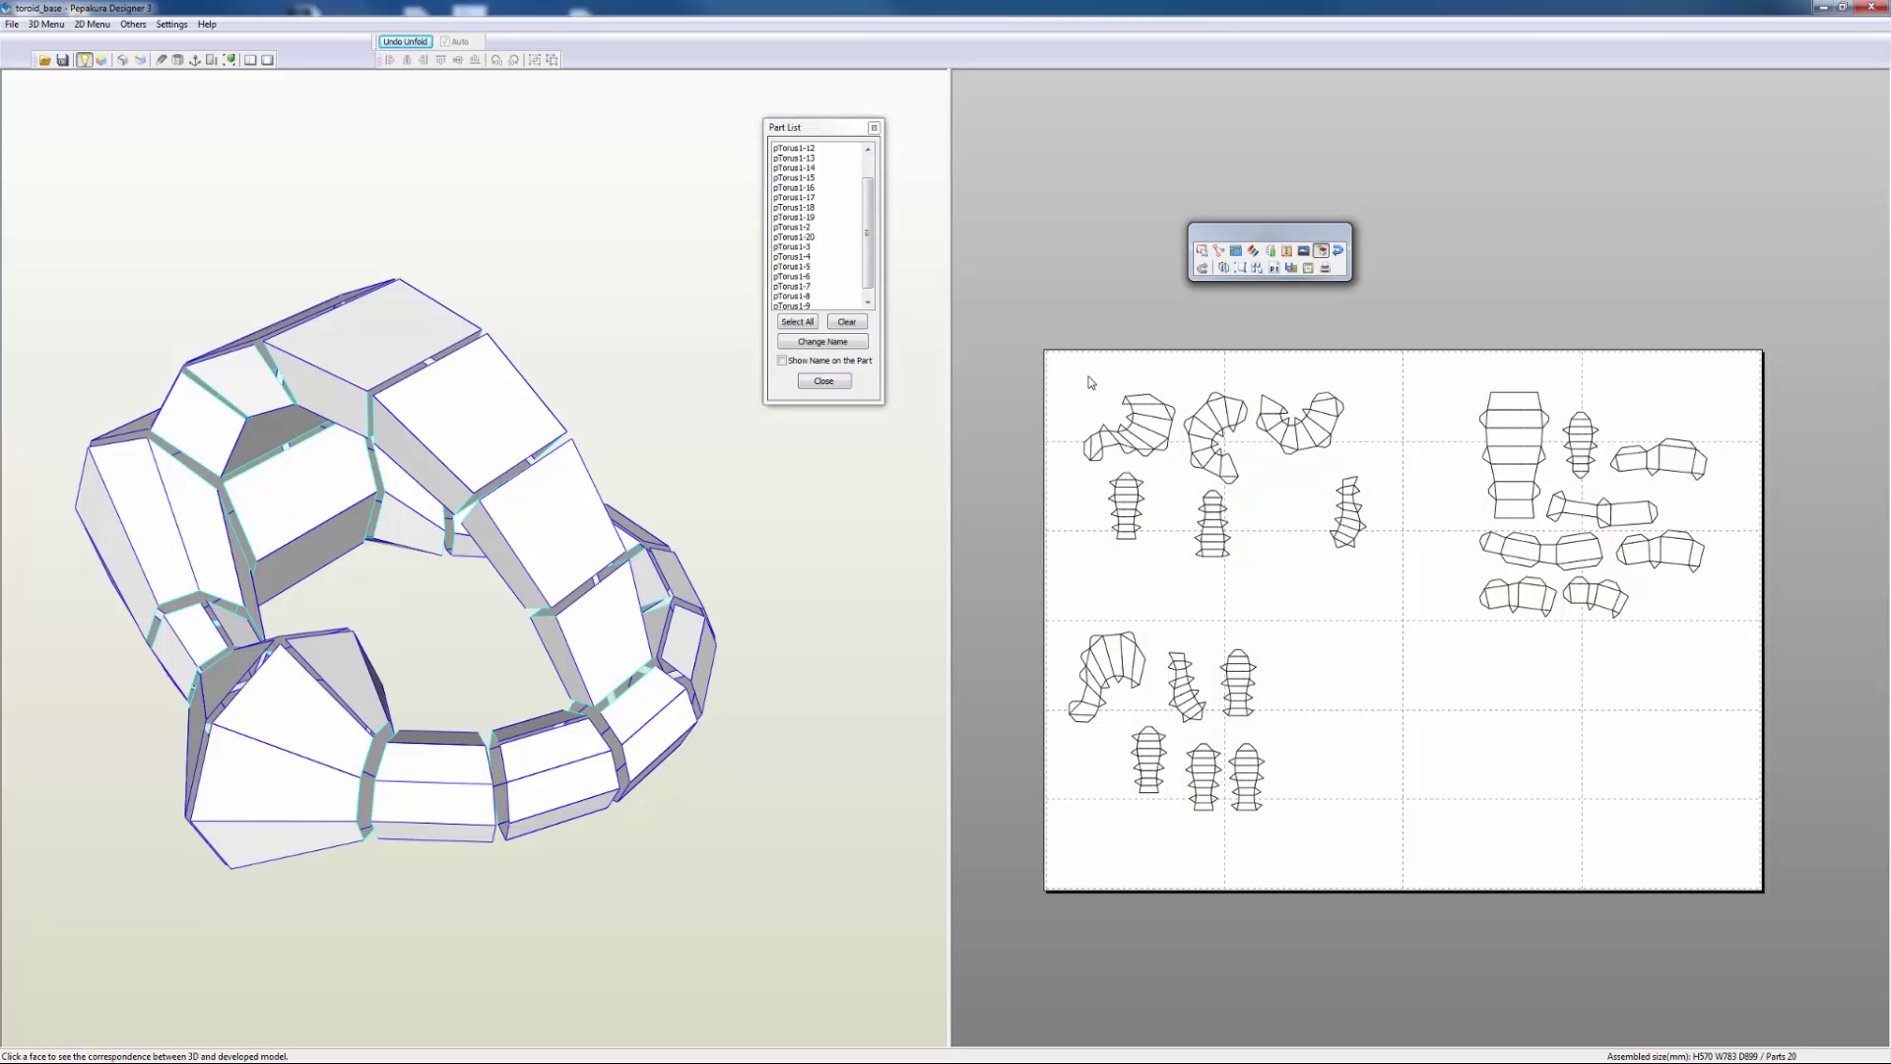
- Select the eight upper-arch segments in the 3D view
{"action": "left_click", "coordinate": [676, 727]}
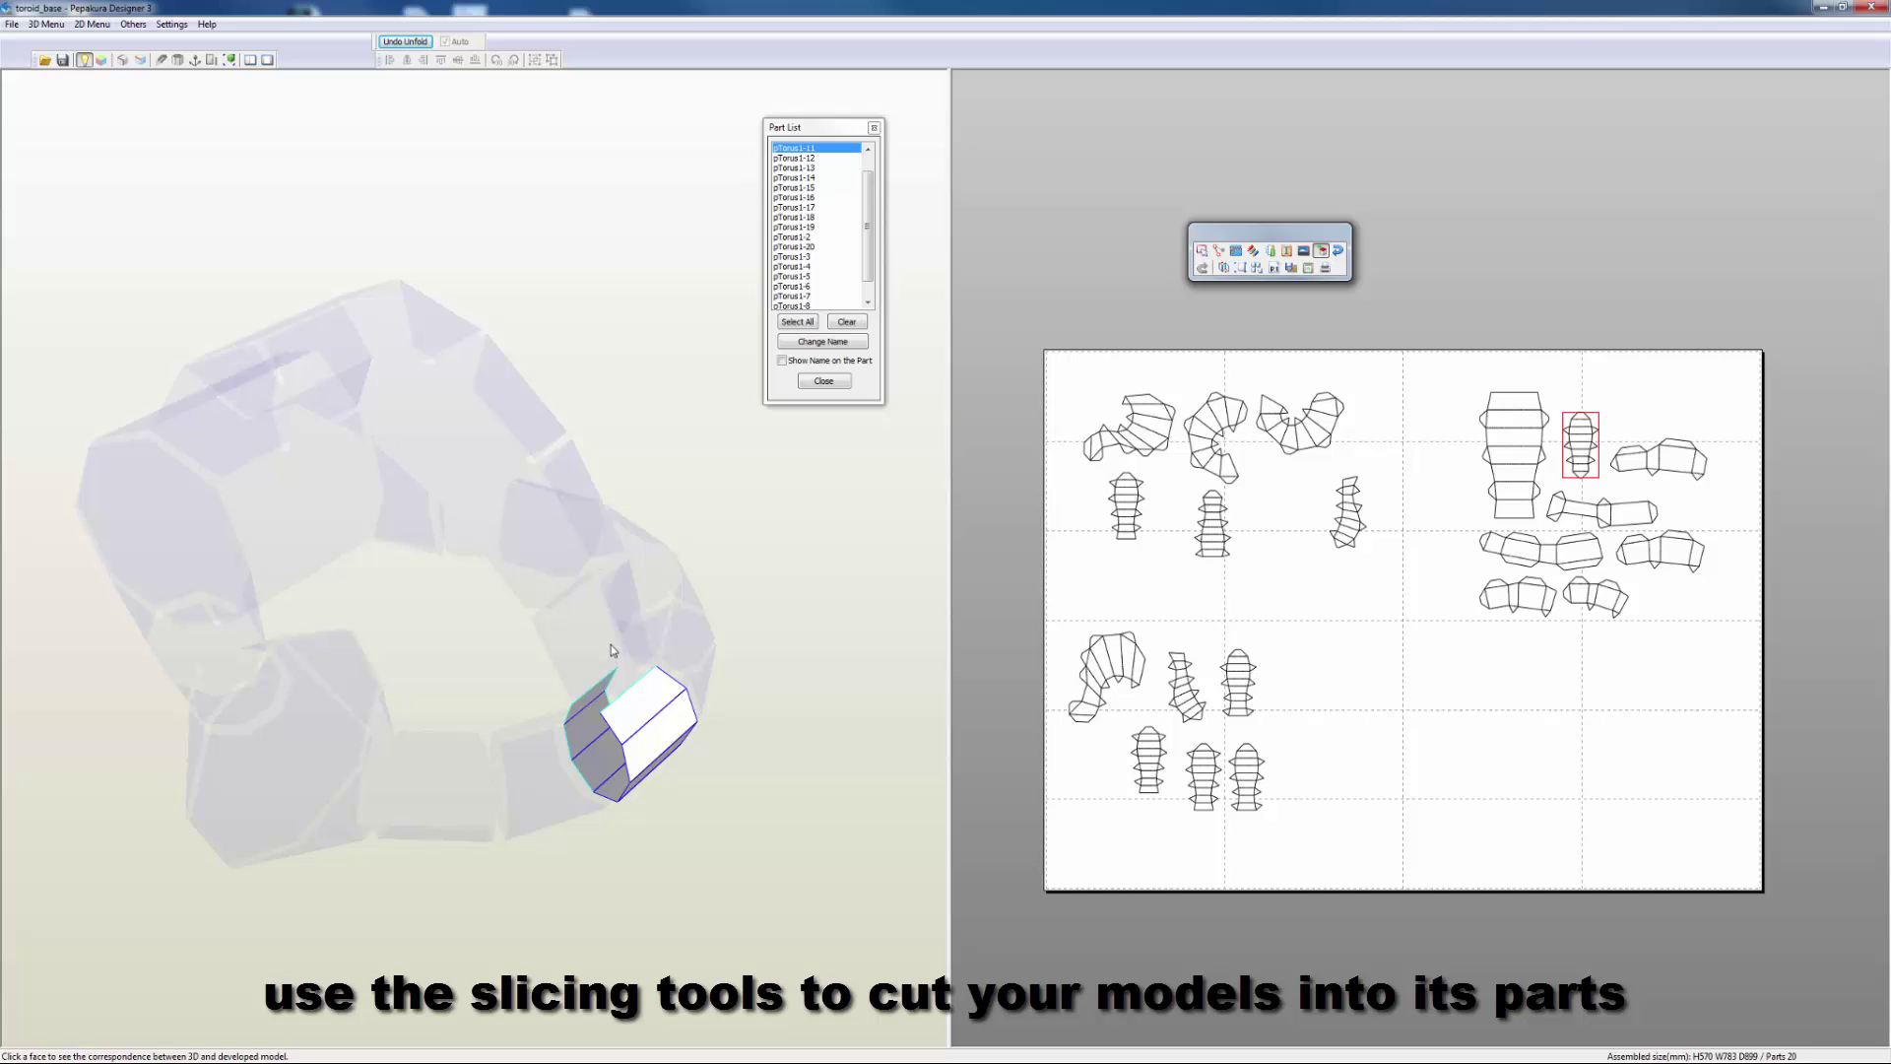
{"action": "left_click", "coordinate": [610, 644], "text": "shift"}
{"action": "left_click", "coordinate": [537, 502], "text": "shift"}
{"action": "left_click", "coordinate": [450, 362], "text": "shift"}
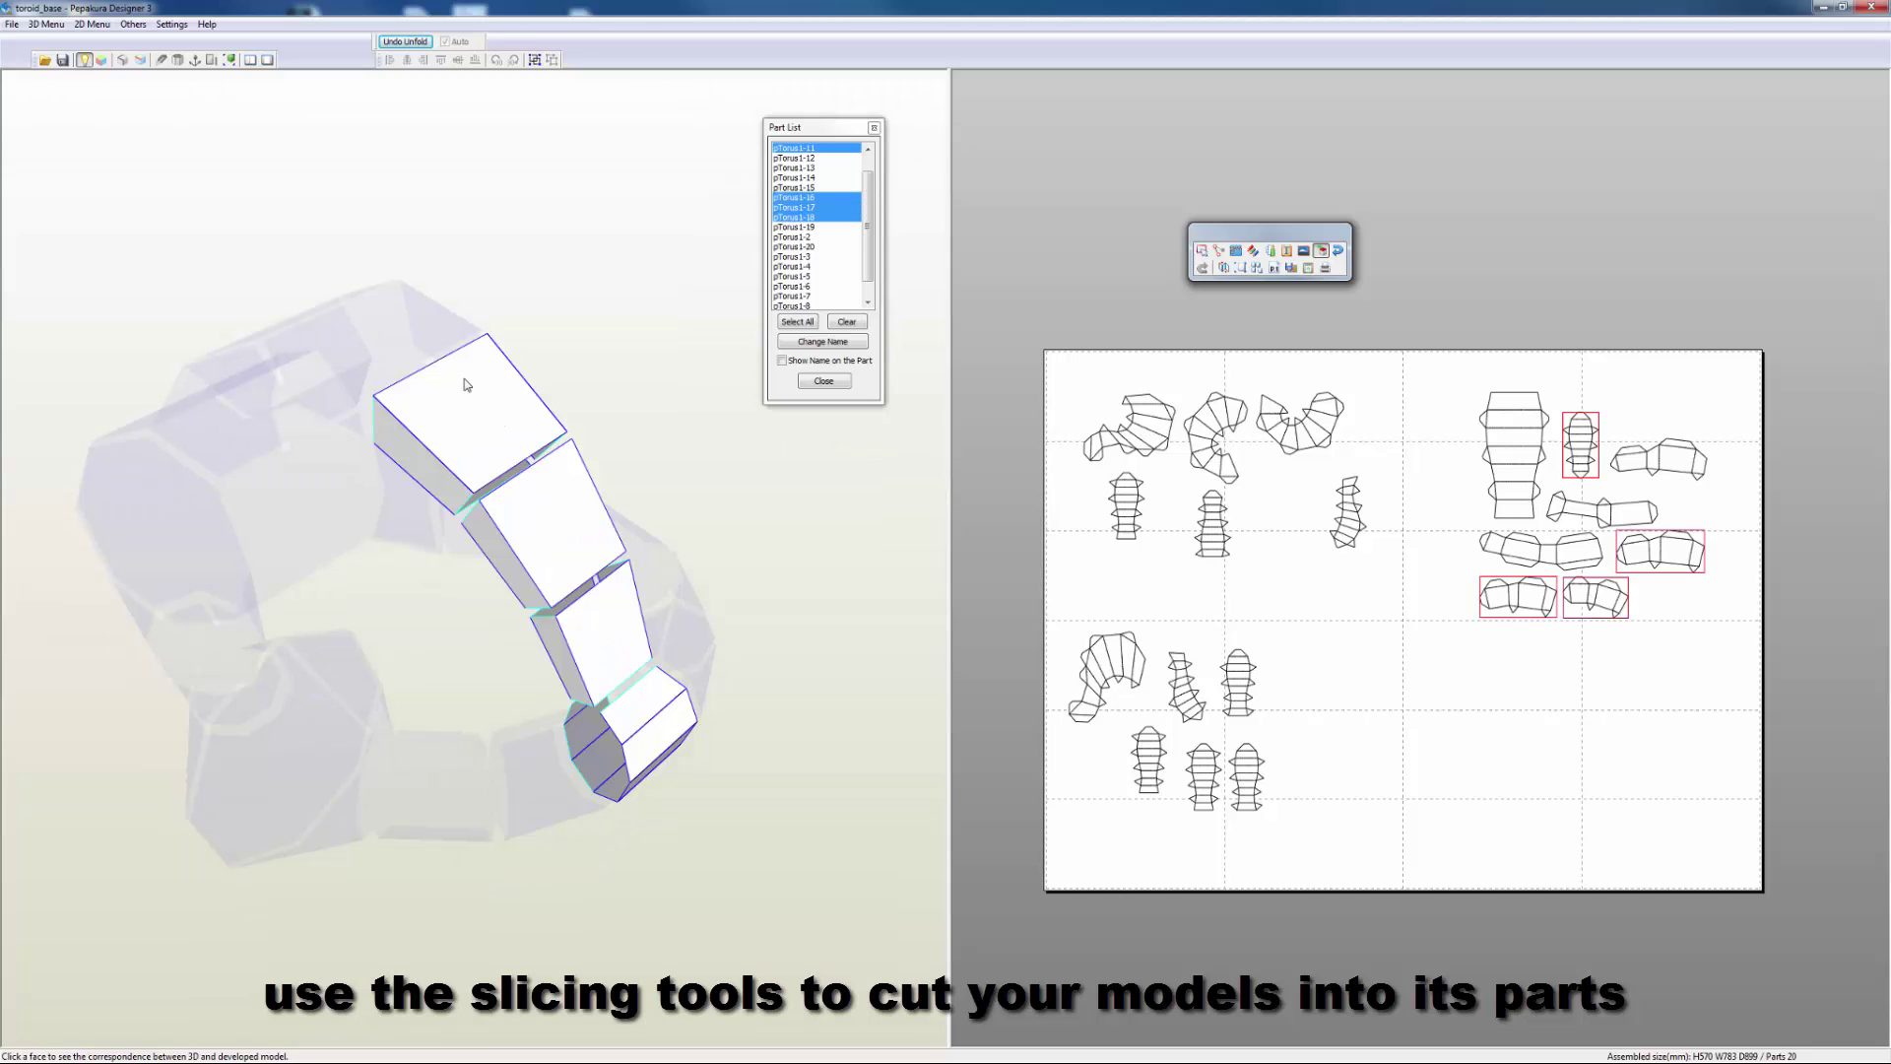
{"action": "left_click", "coordinate": [412, 328], "text": "shift"}
{"action": "left_click", "coordinate": [232, 386], "text": "shift"}
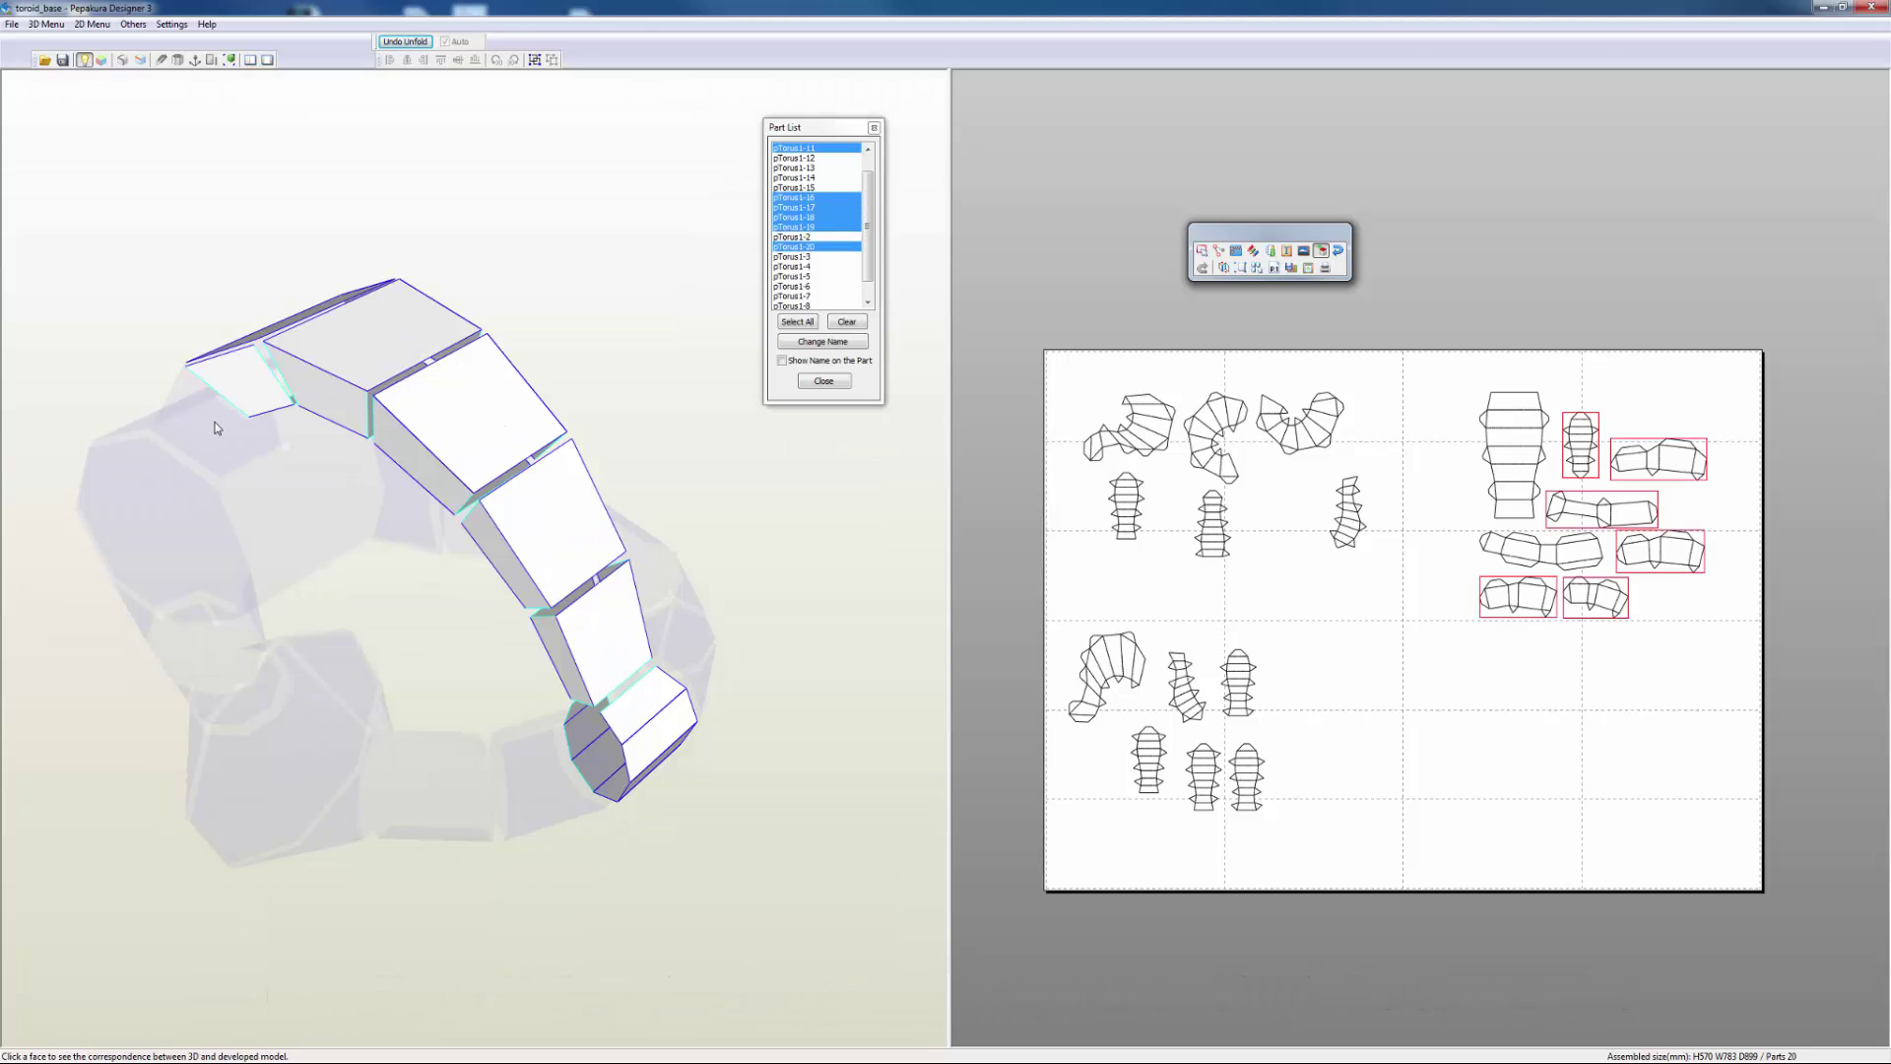
{"action": "left_click", "coordinate": [218, 428], "text": "shift"}
{"action": "left_click", "coordinate": [299, 547], "text": "shift"}
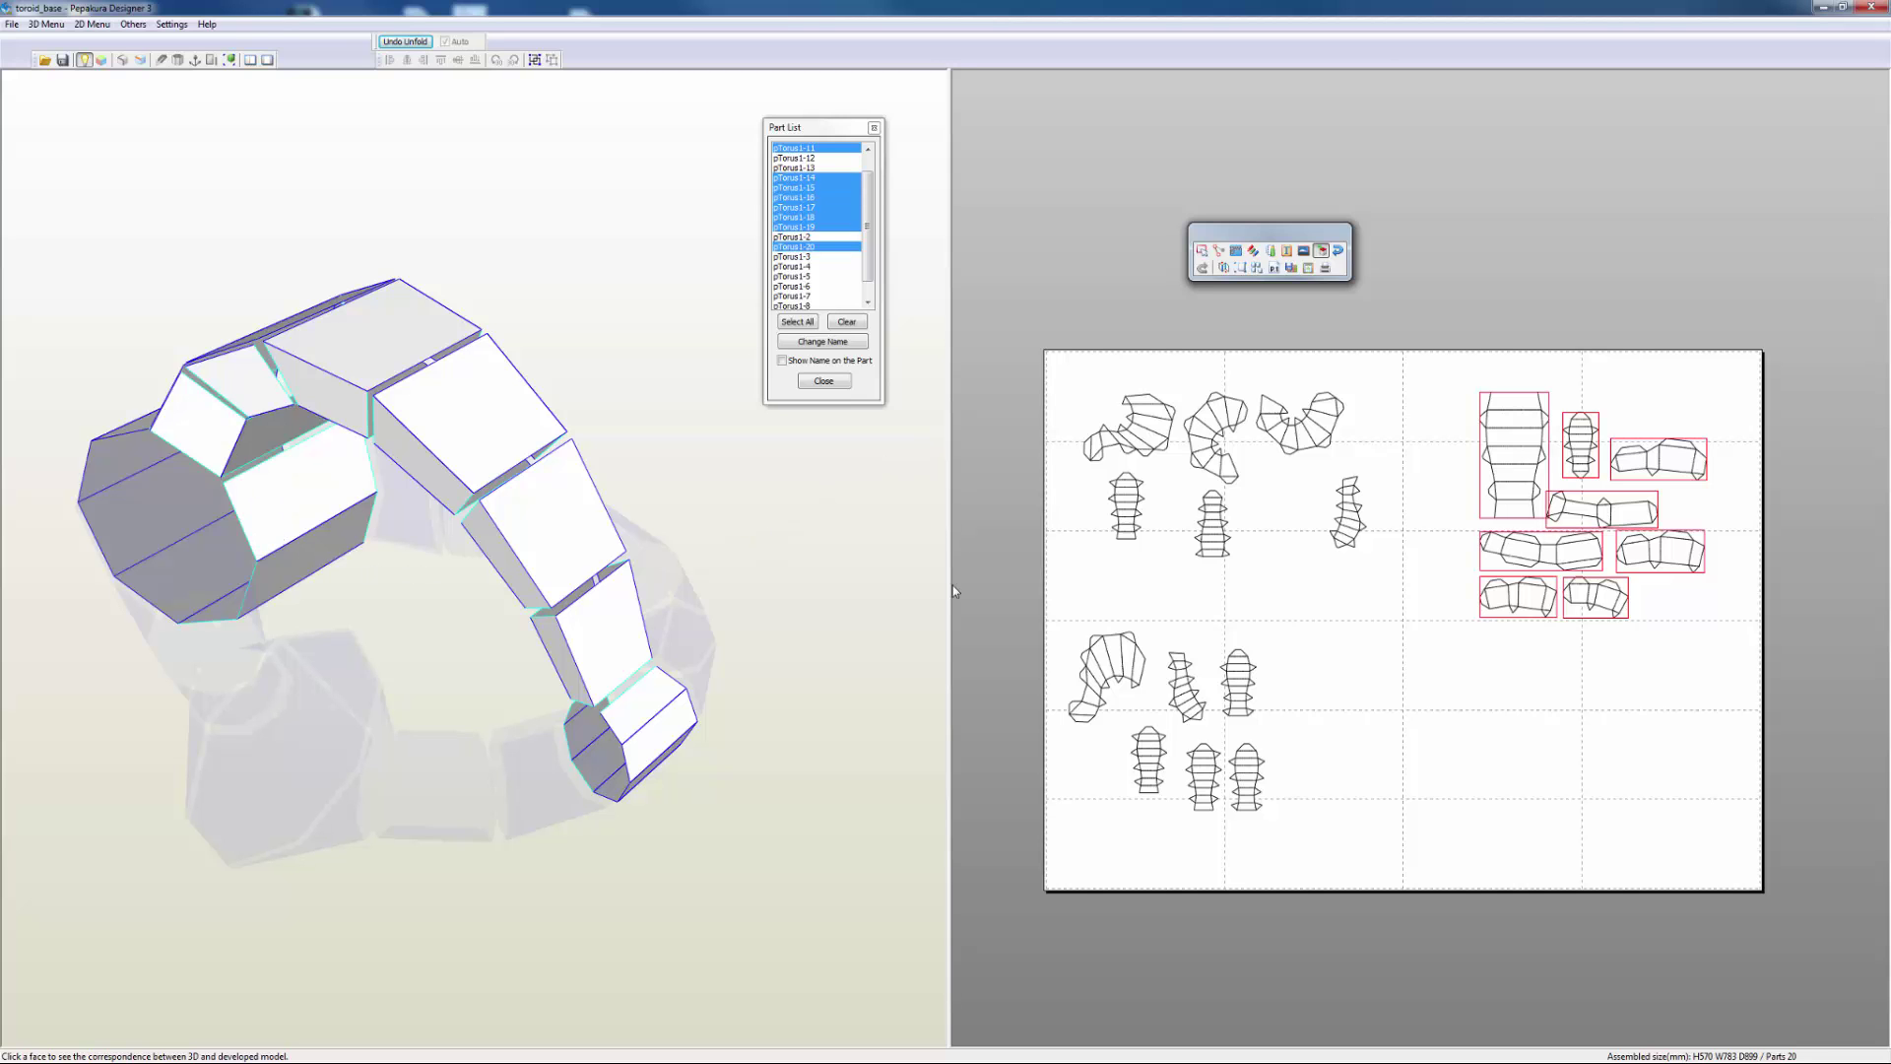
{"action": "left_click_drag", "start_coordinate": [879, 614], "coordinate": [750, 632]}
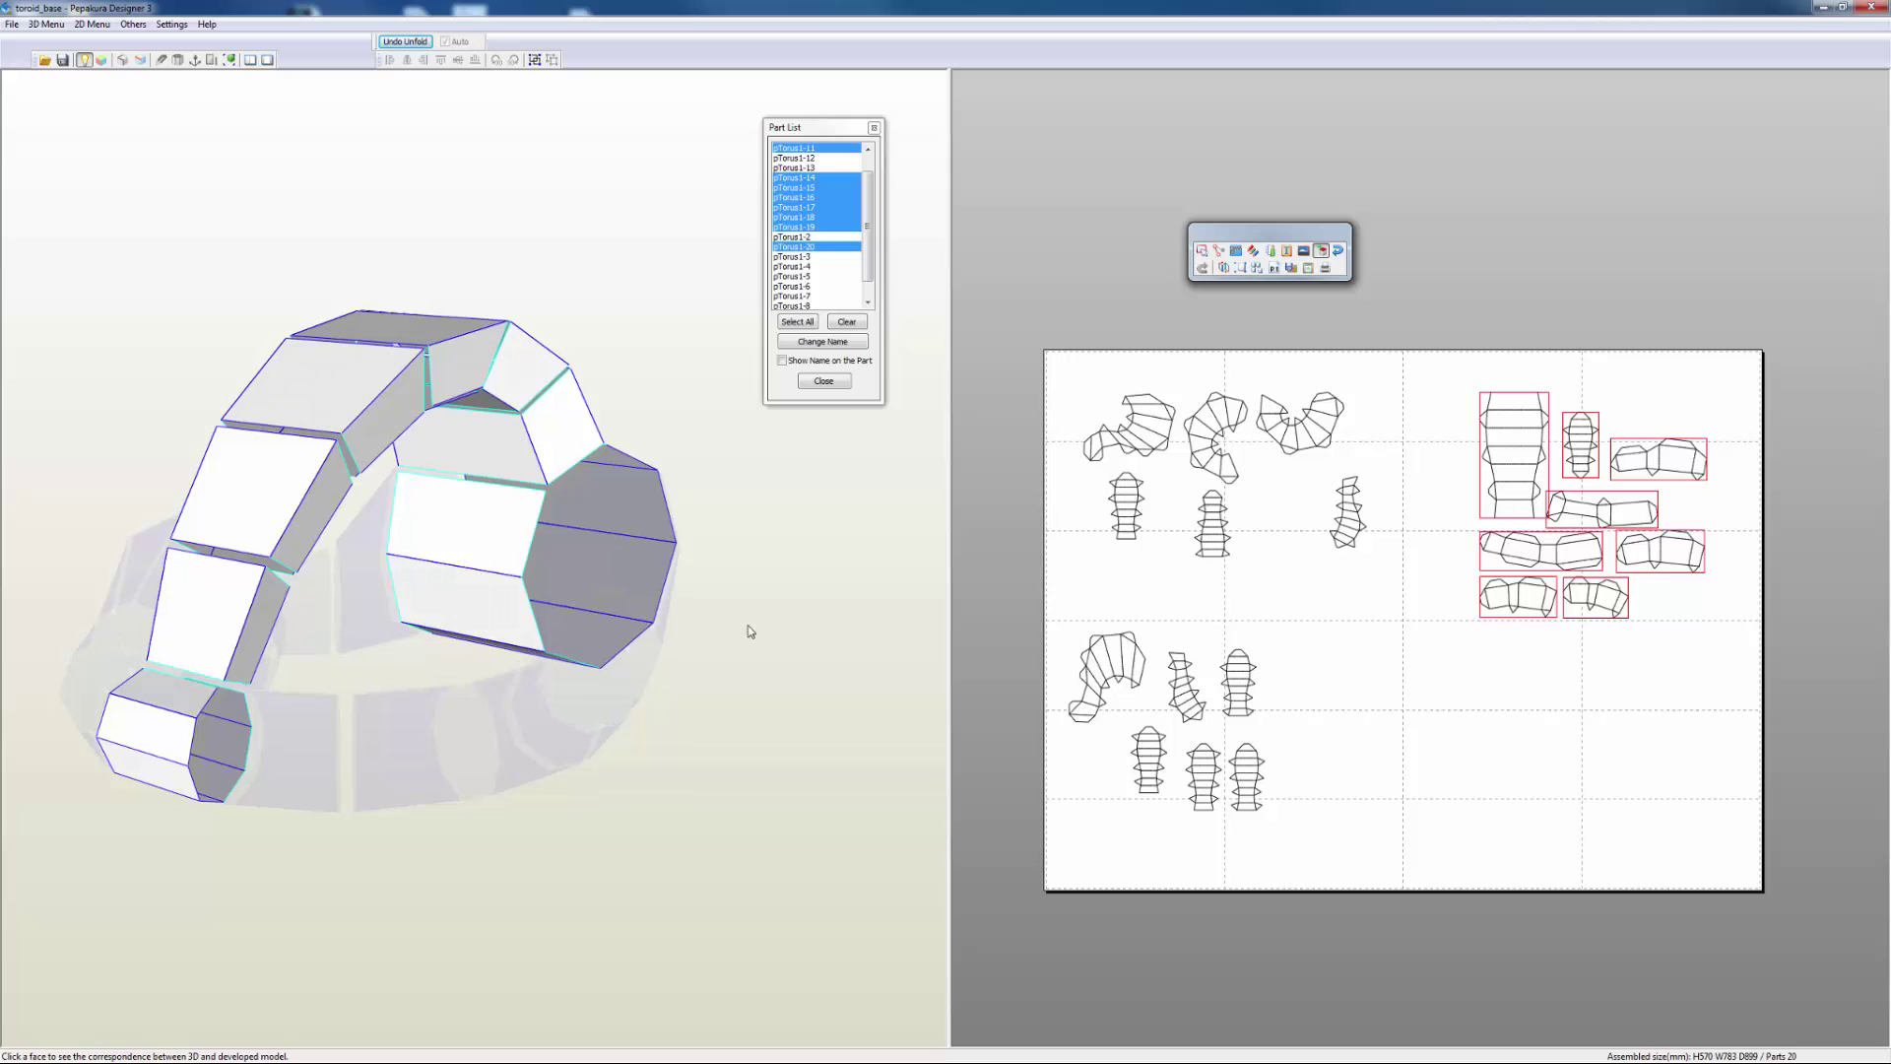
- Rename the selected arch parts with the pattern bridge_#
{"action": "left_click", "coordinate": [853, 345]}
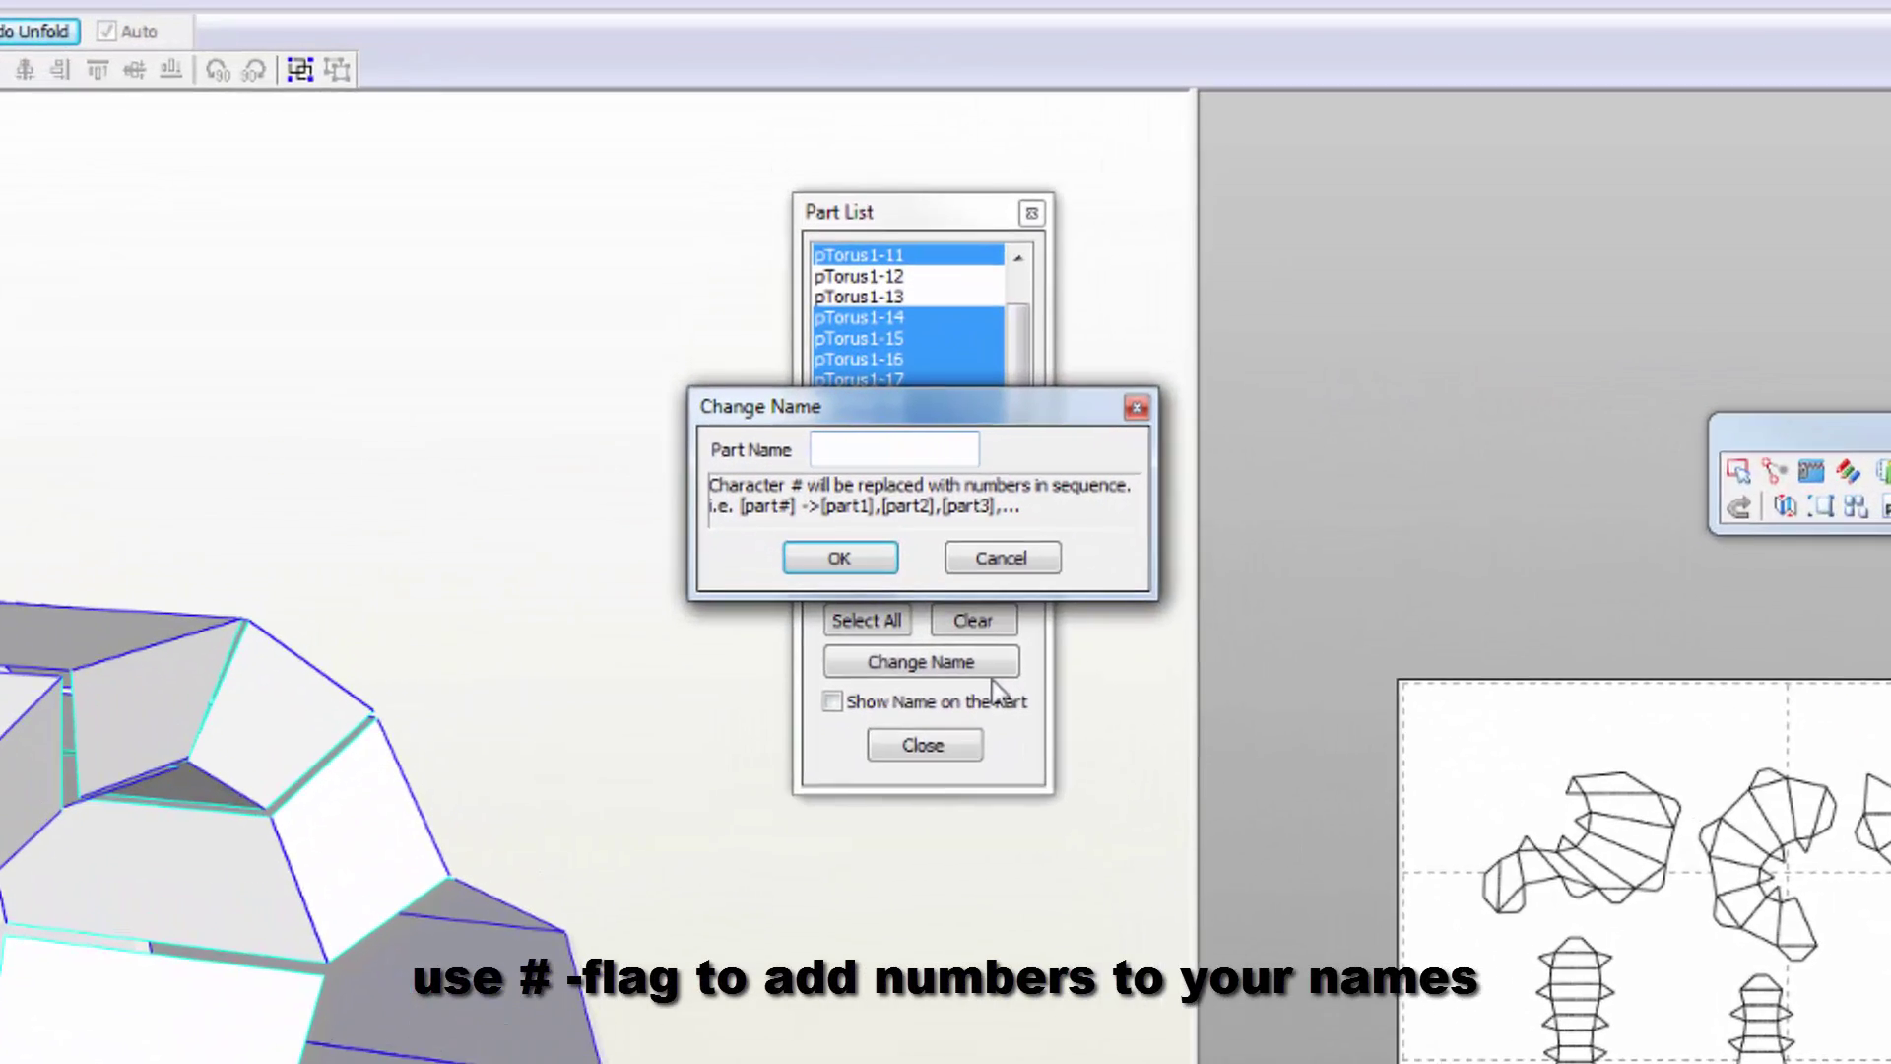
{"action": "type", "text": "bridge"}
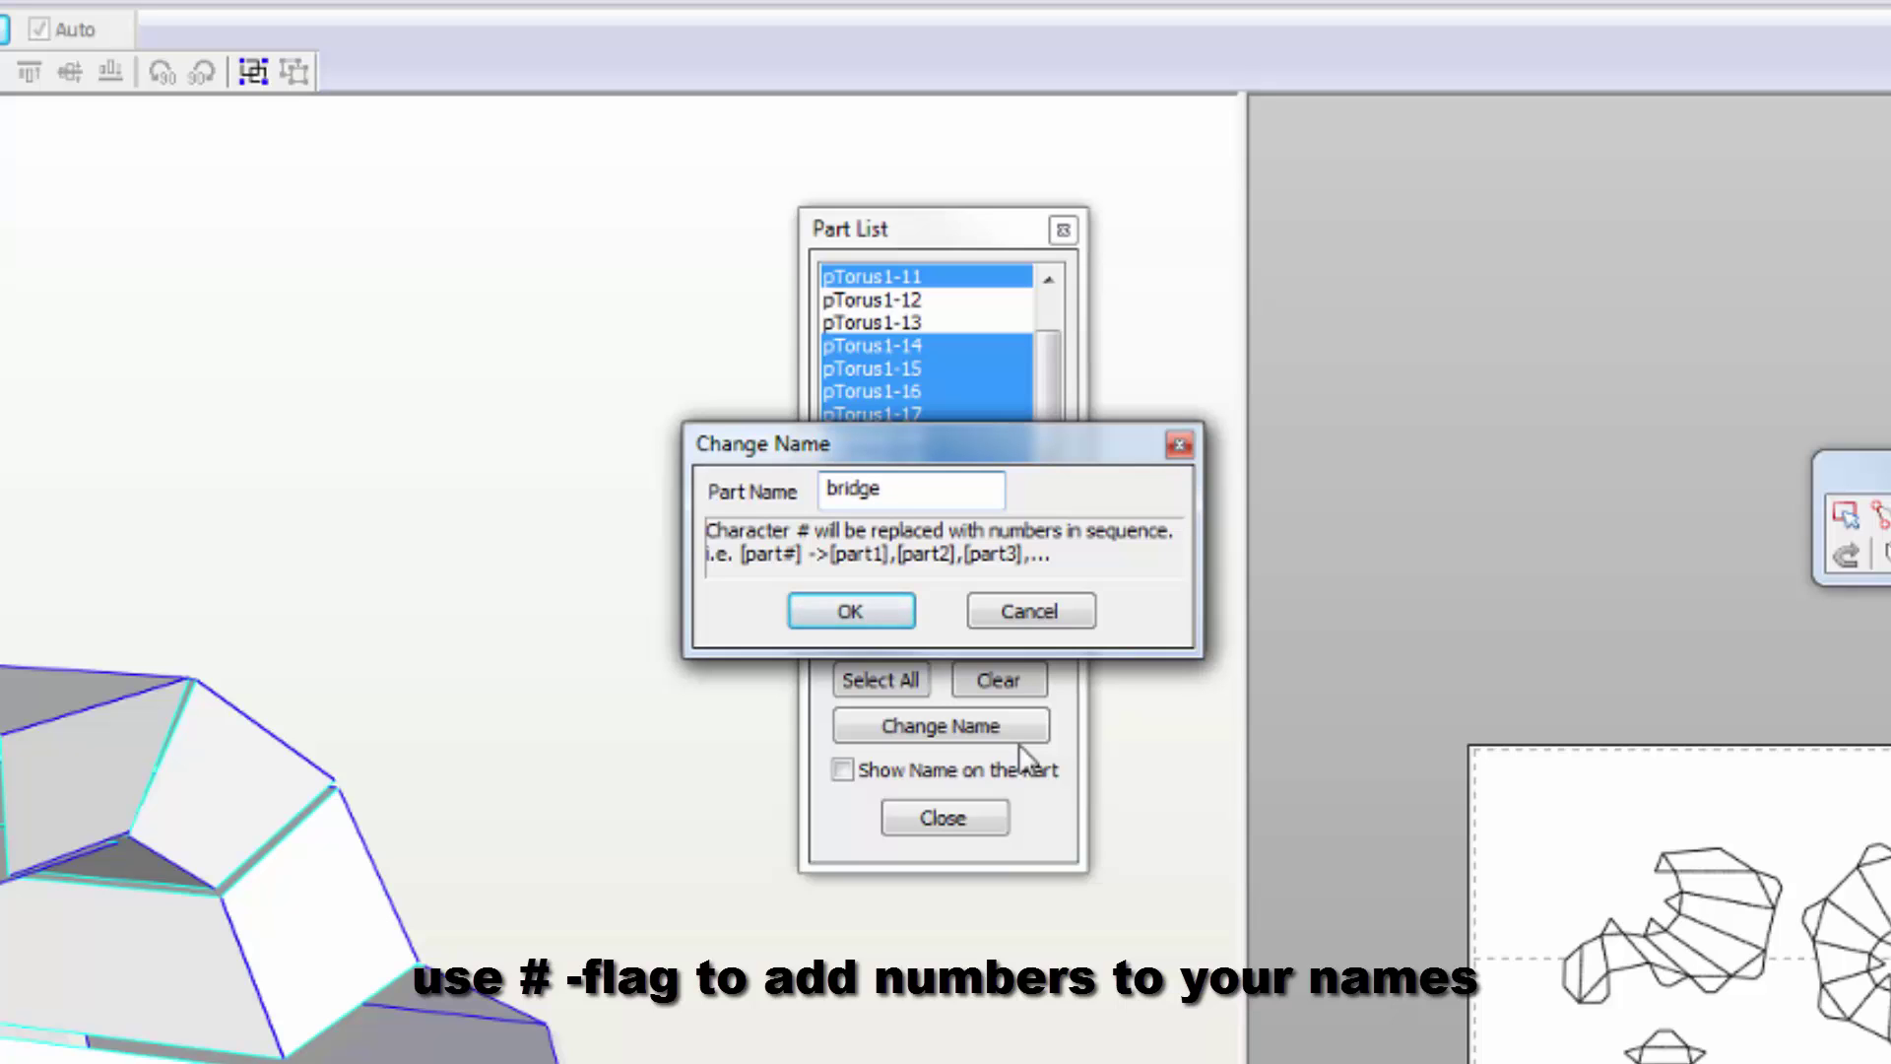
{"action": "type", "text": "_#"}
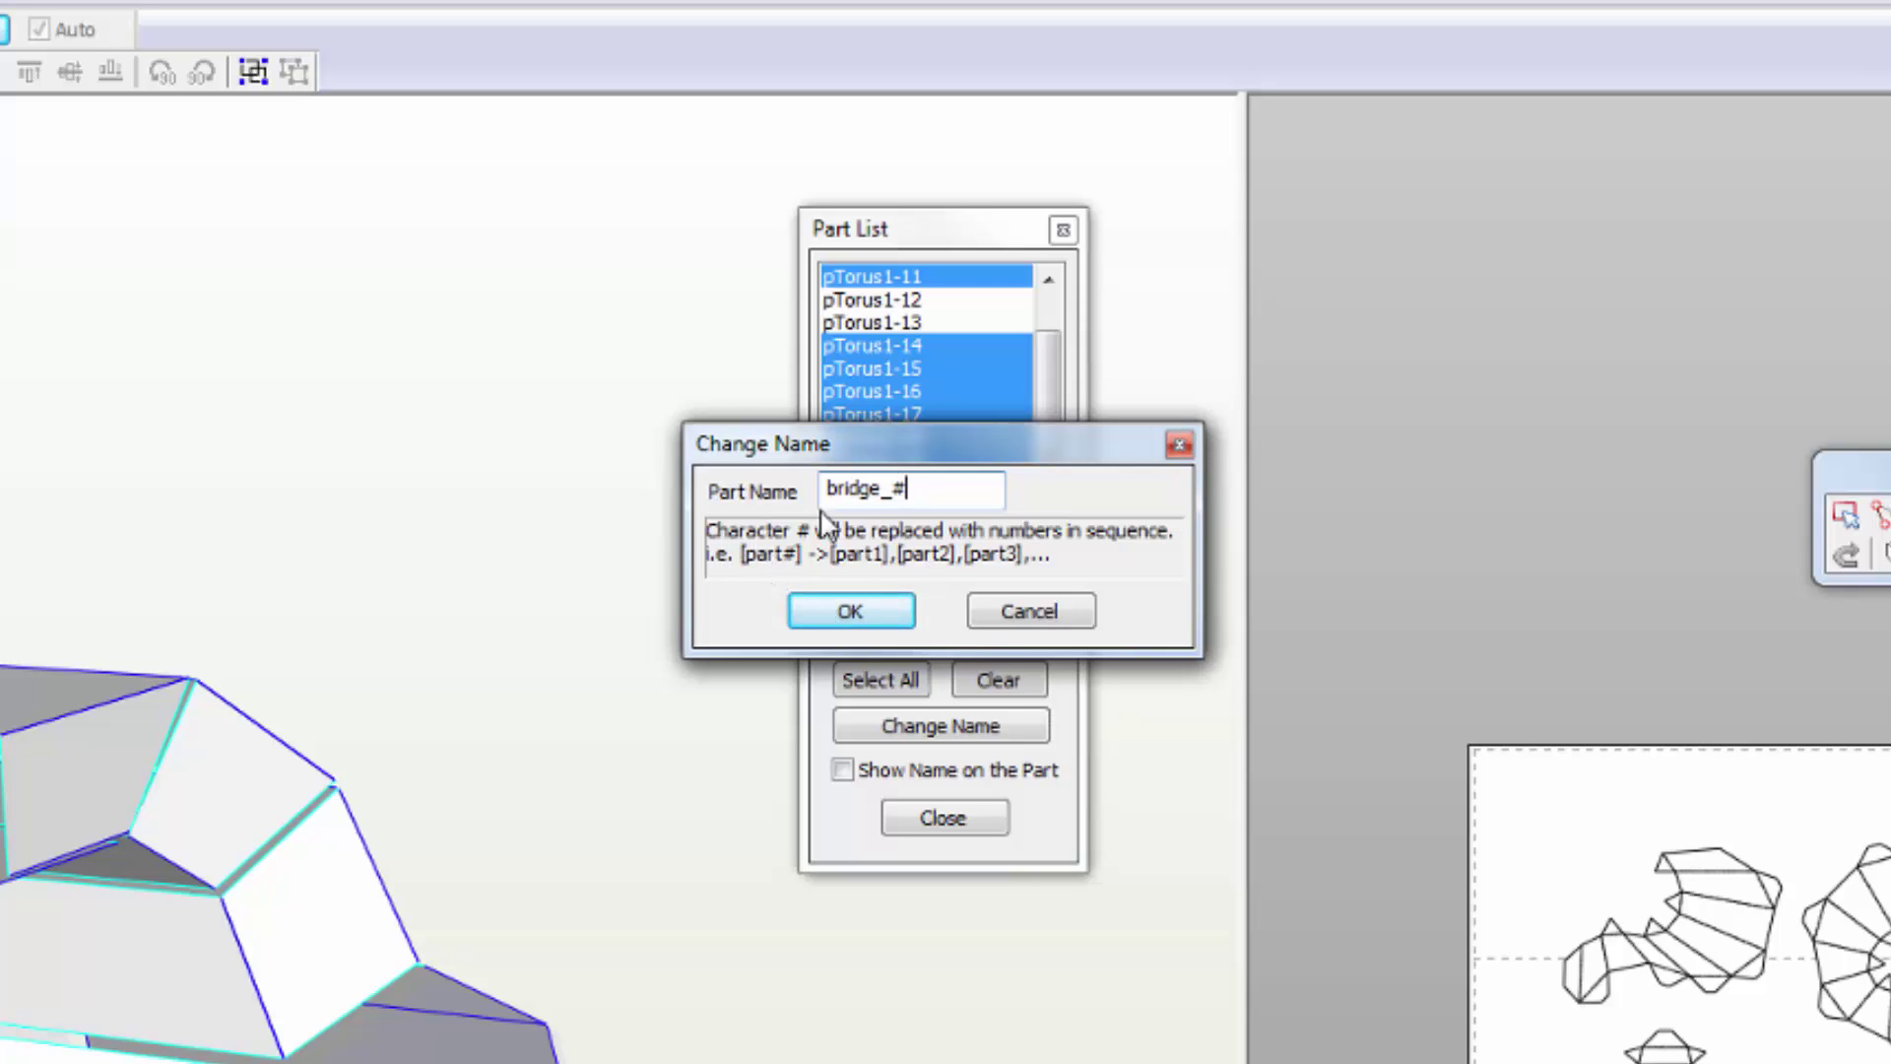
{"action": "left_click", "coordinate": [847, 613]}
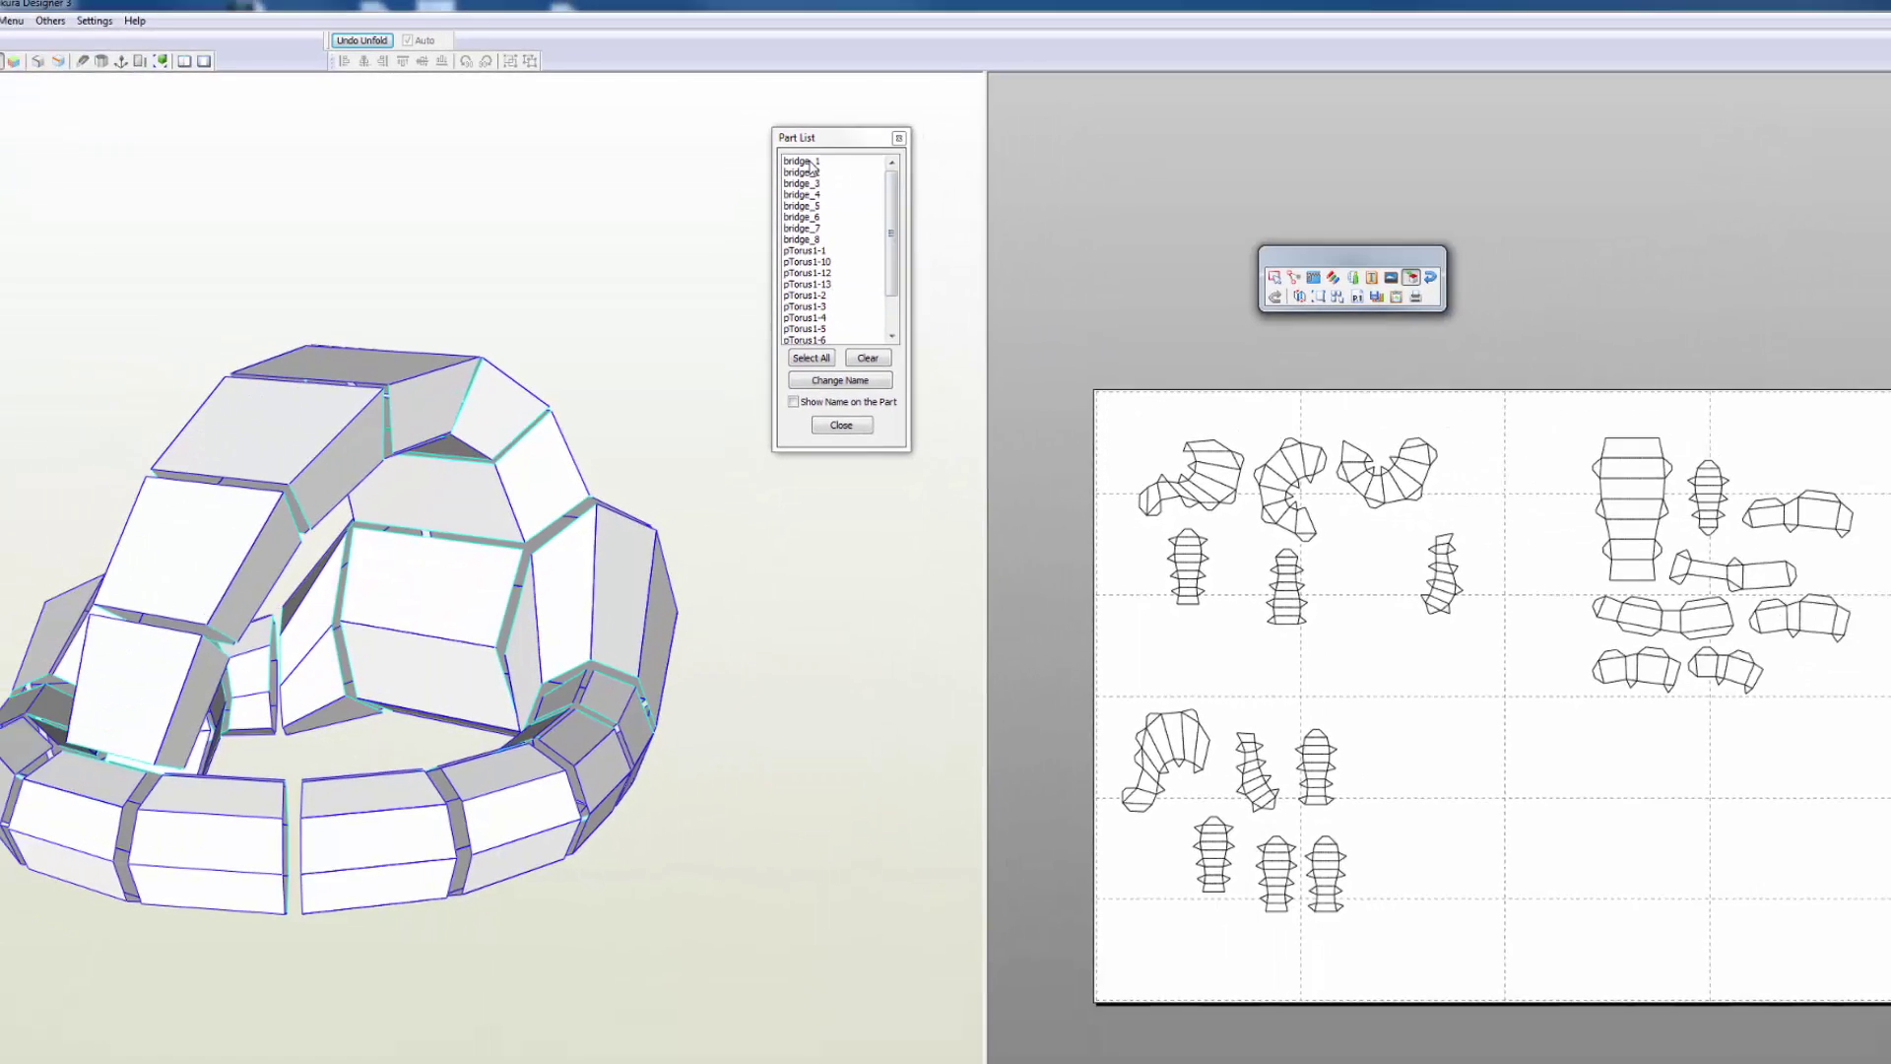
- Select bridge_1 through bridge_8 in the Part List to verify the renamed pieces
{"action": "left_click", "coordinate": [880, 281]}
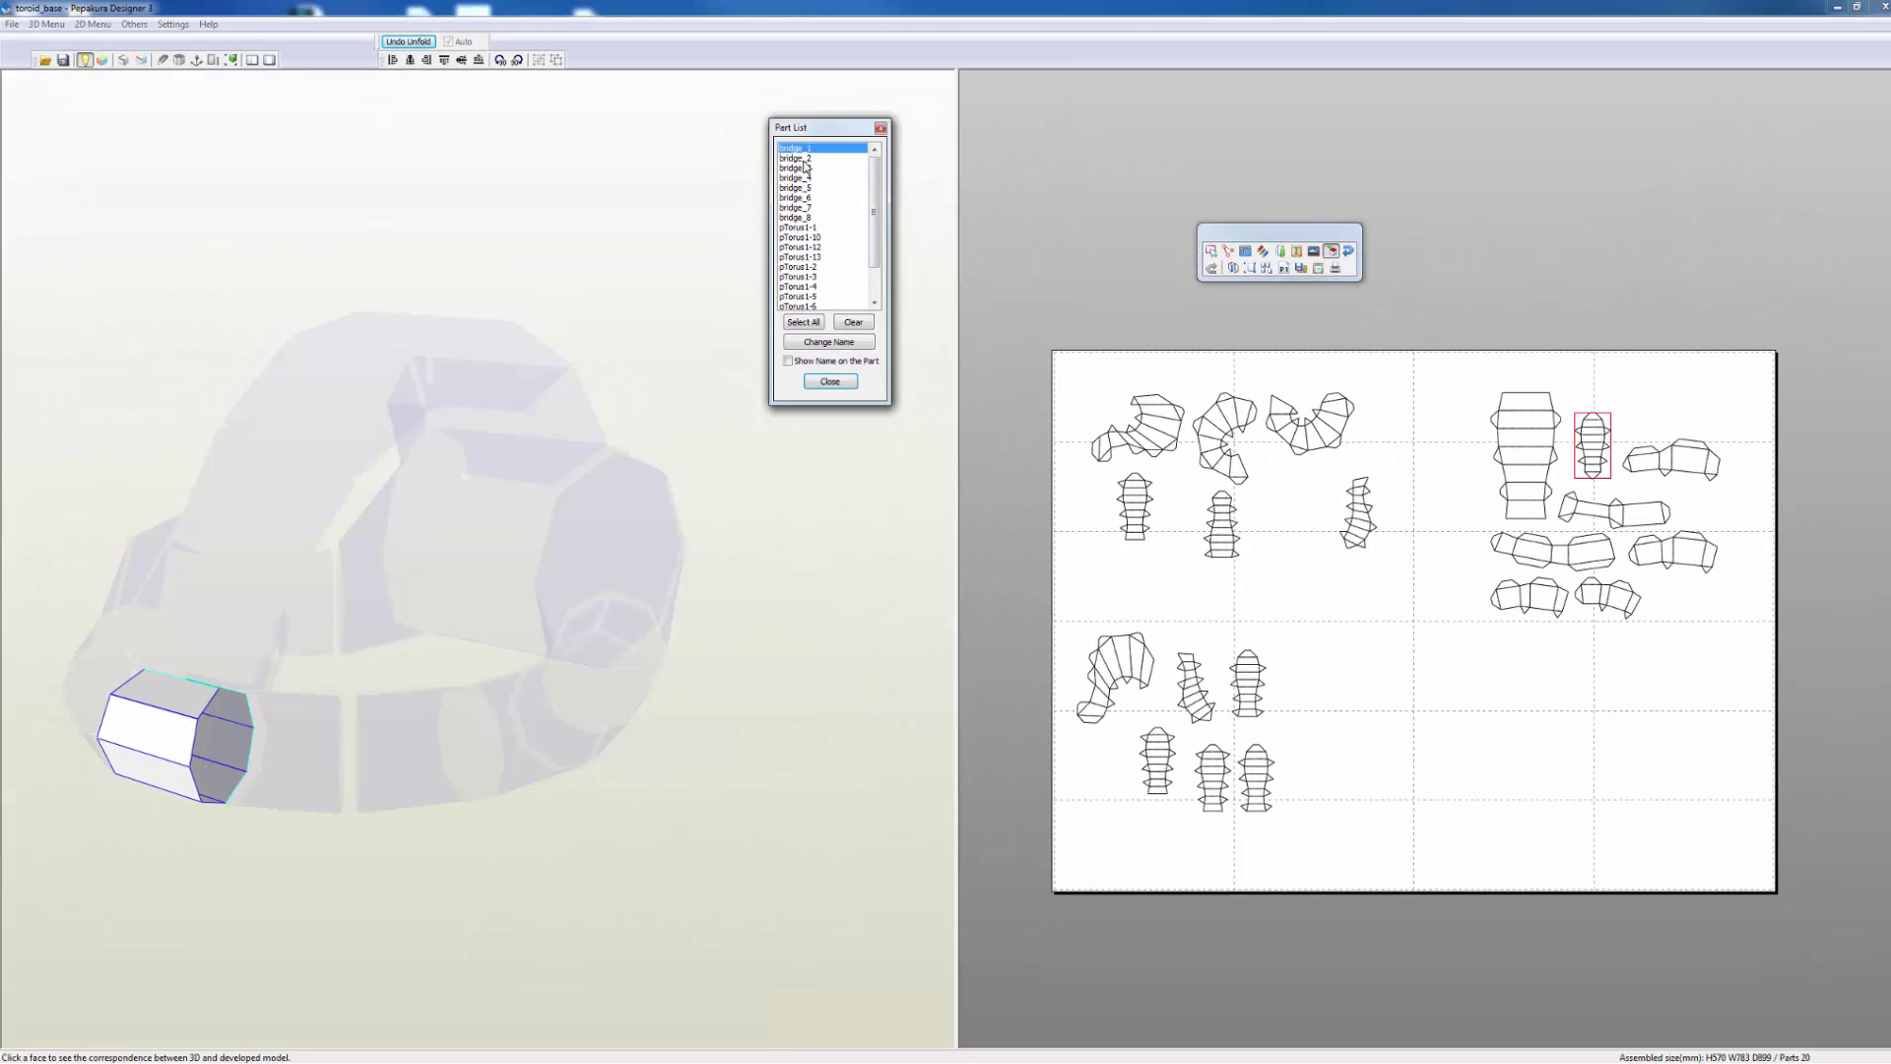
{"action": "left_click", "coordinate": [805, 158], "text": "ctrl"}
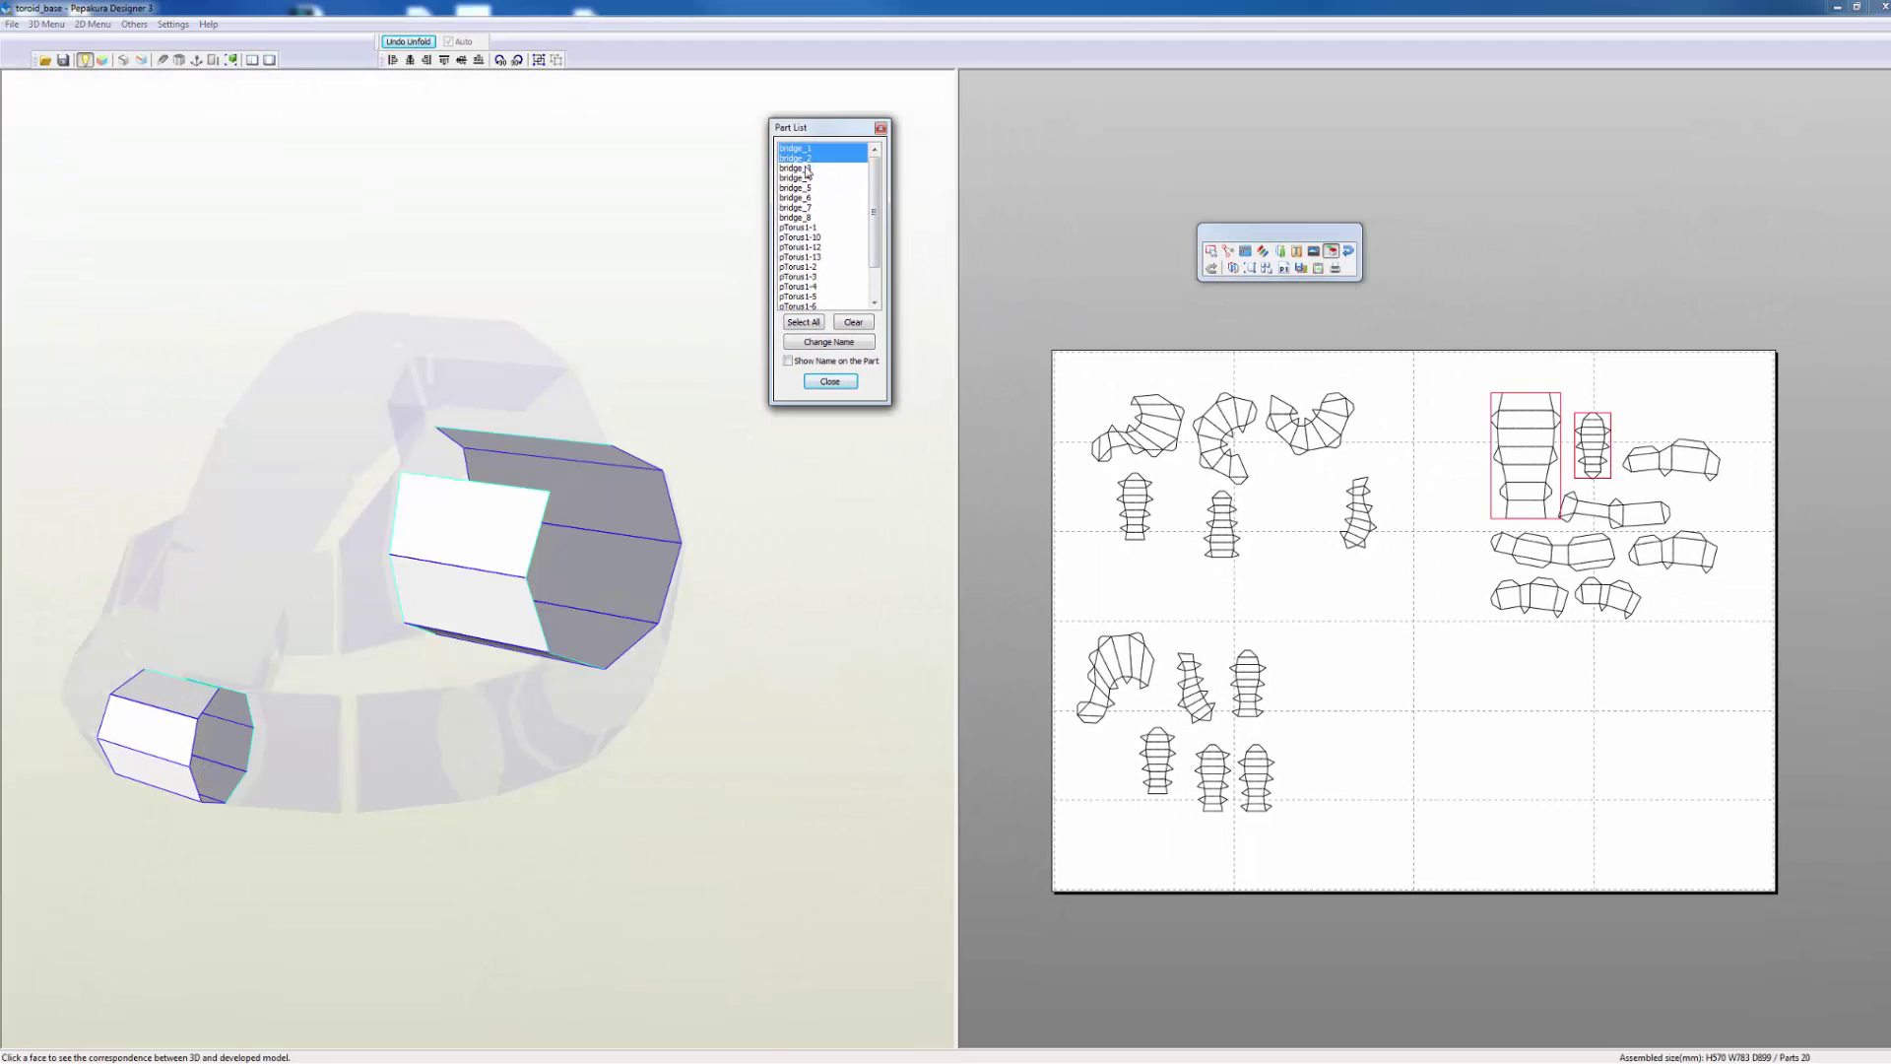
{"action": "left_click", "coordinate": [804, 168], "text": "ctrl"}
{"action": "left_click", "coordinate": [804, 178], "text": "ctrl"}
{"action": "left_click", "coordinate": [807, 188], "text": "ctrl"}
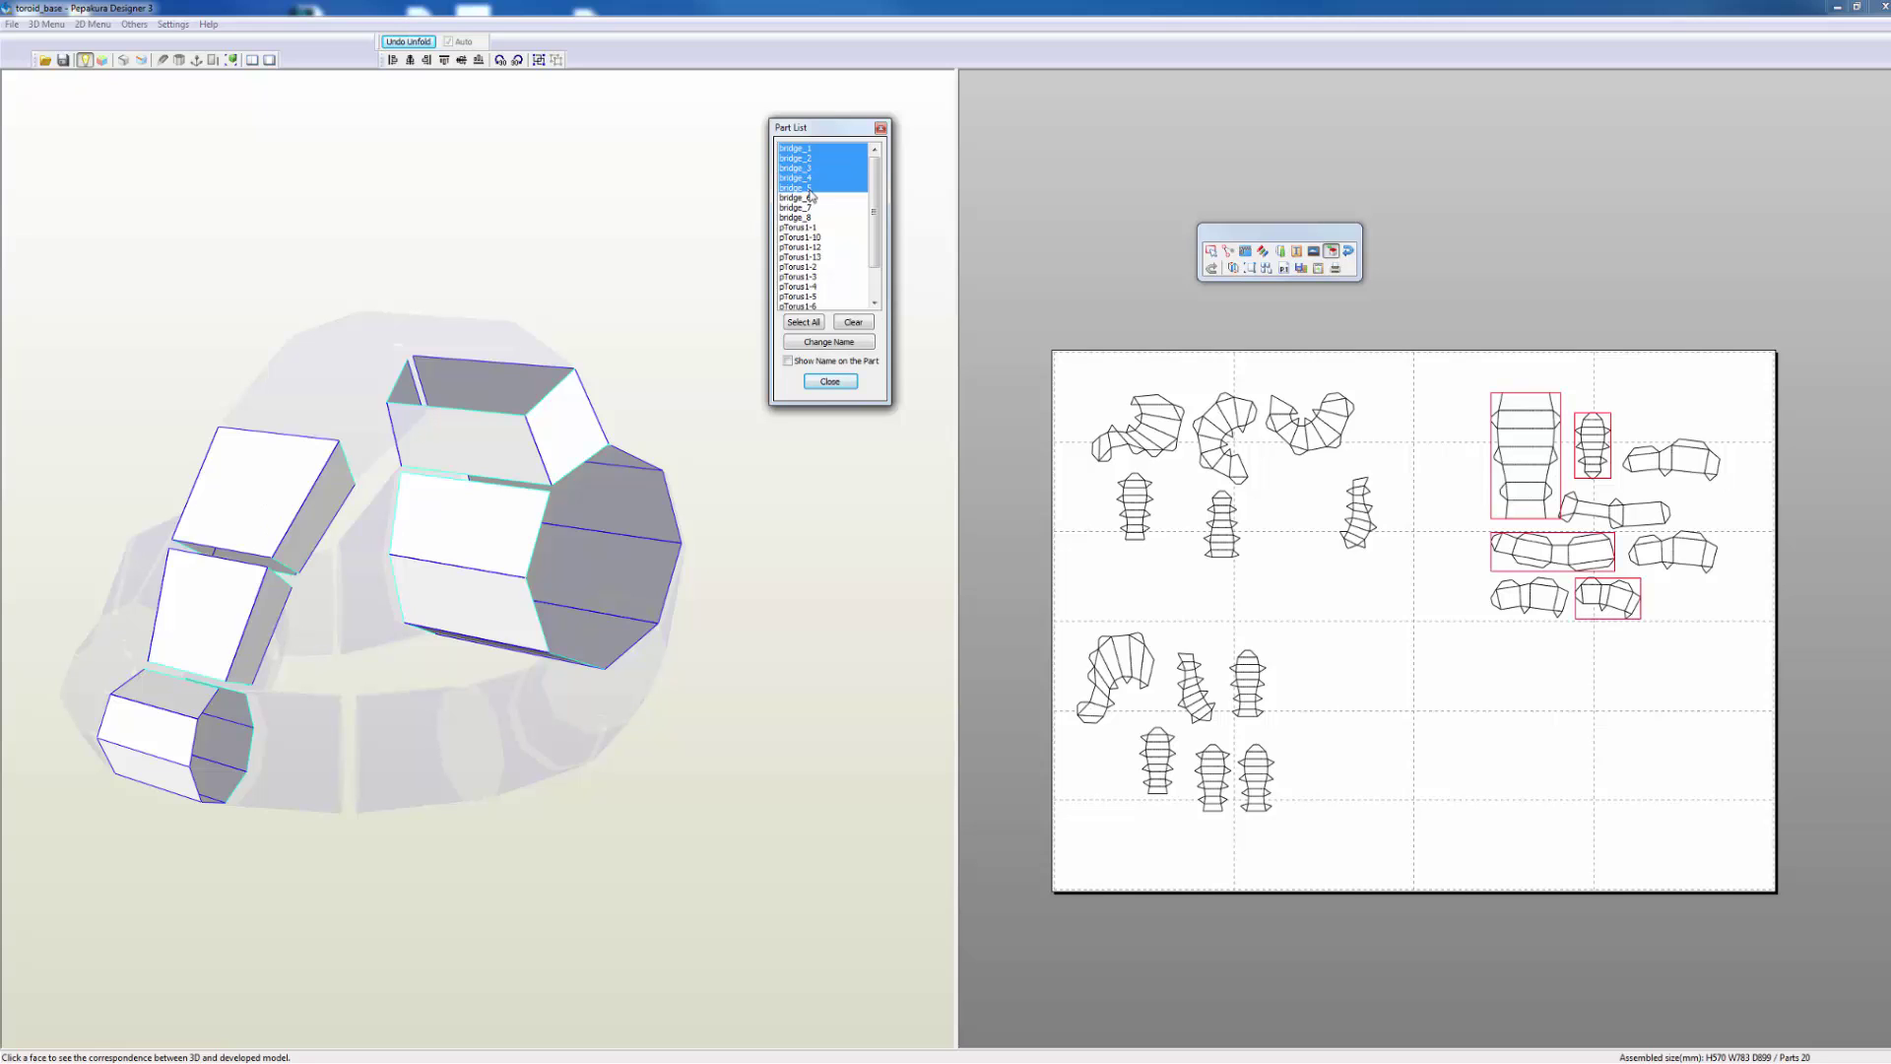
{"action": "left_click", "coordinate": [809, 198], "text": "ctrl"}
{"action": "left_click", "coordinate": [811, 207], "text": "ctrl"}
{"action": "left_click", "coordinate": [809, 218], "text": "ctrl"}
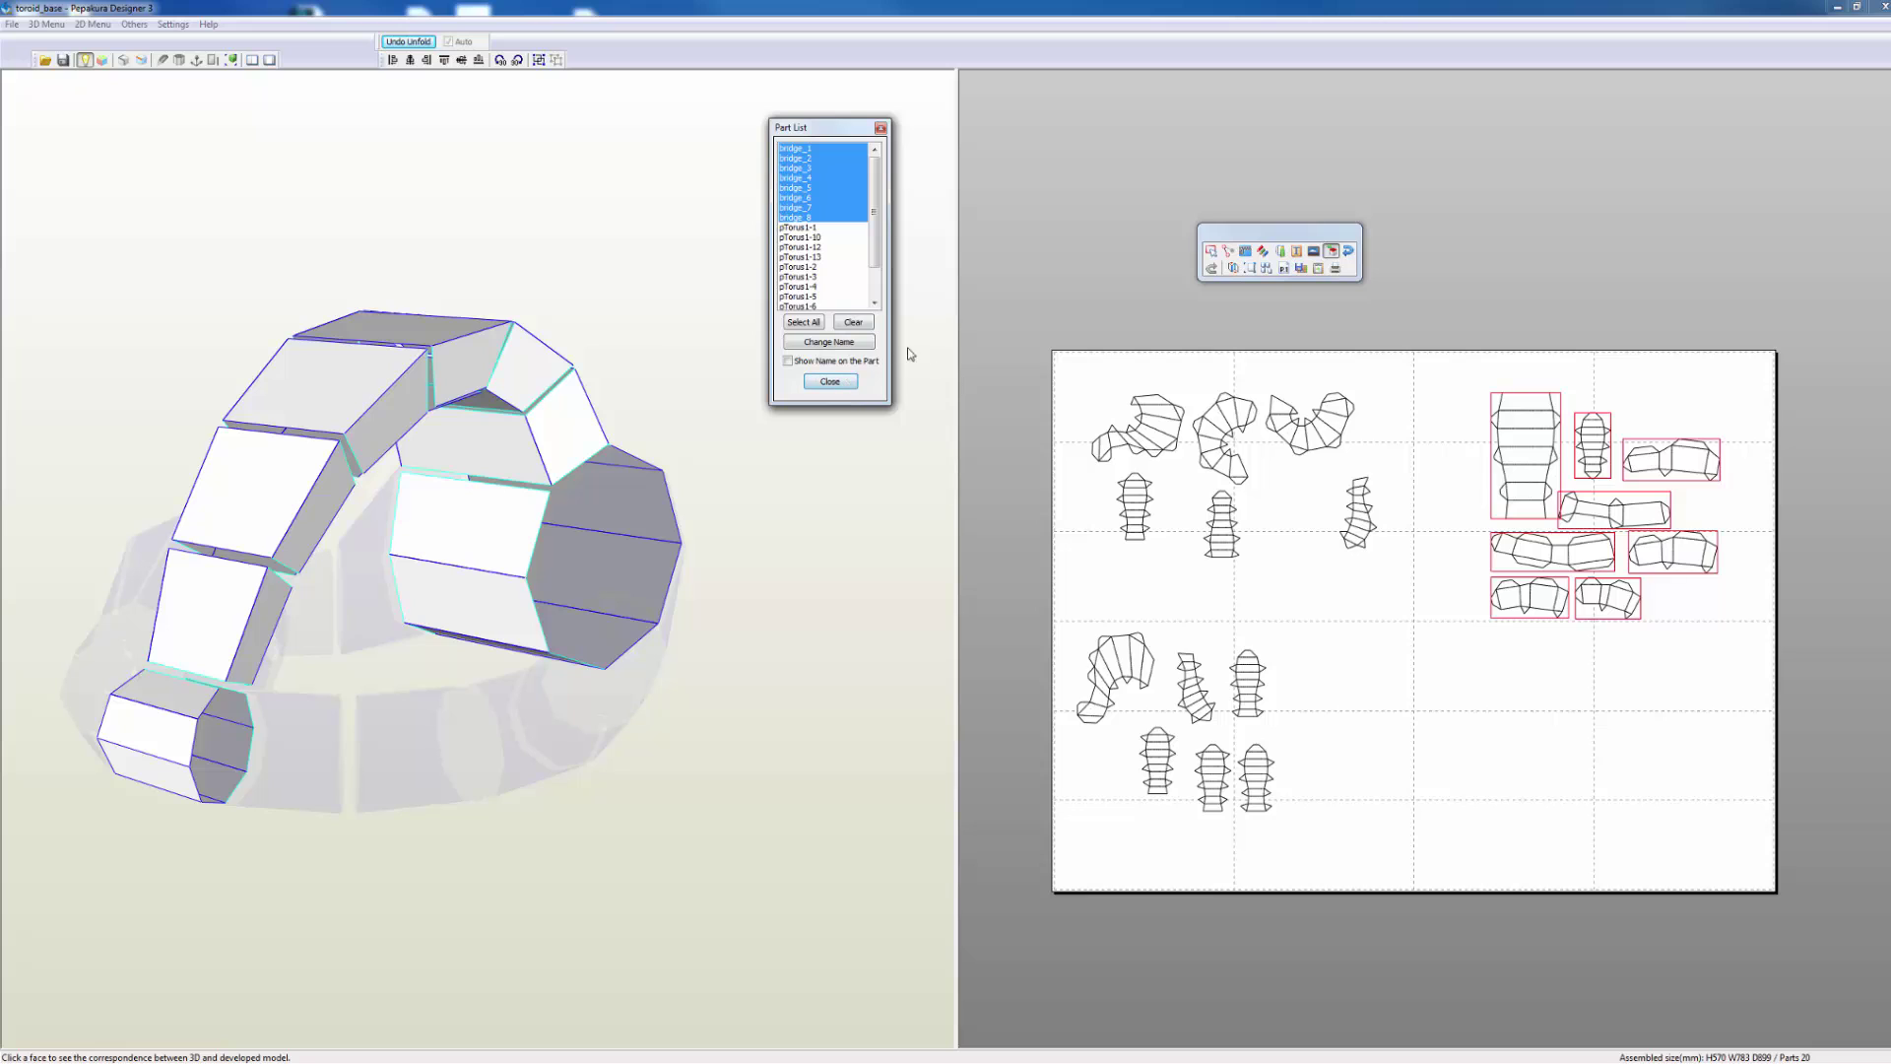
- Select the six lower-left sheet parts and rename them ARM1_# (ARM1_1 to ARM1_6)
{"action": "left_click", "coordinate": [853, 323]}
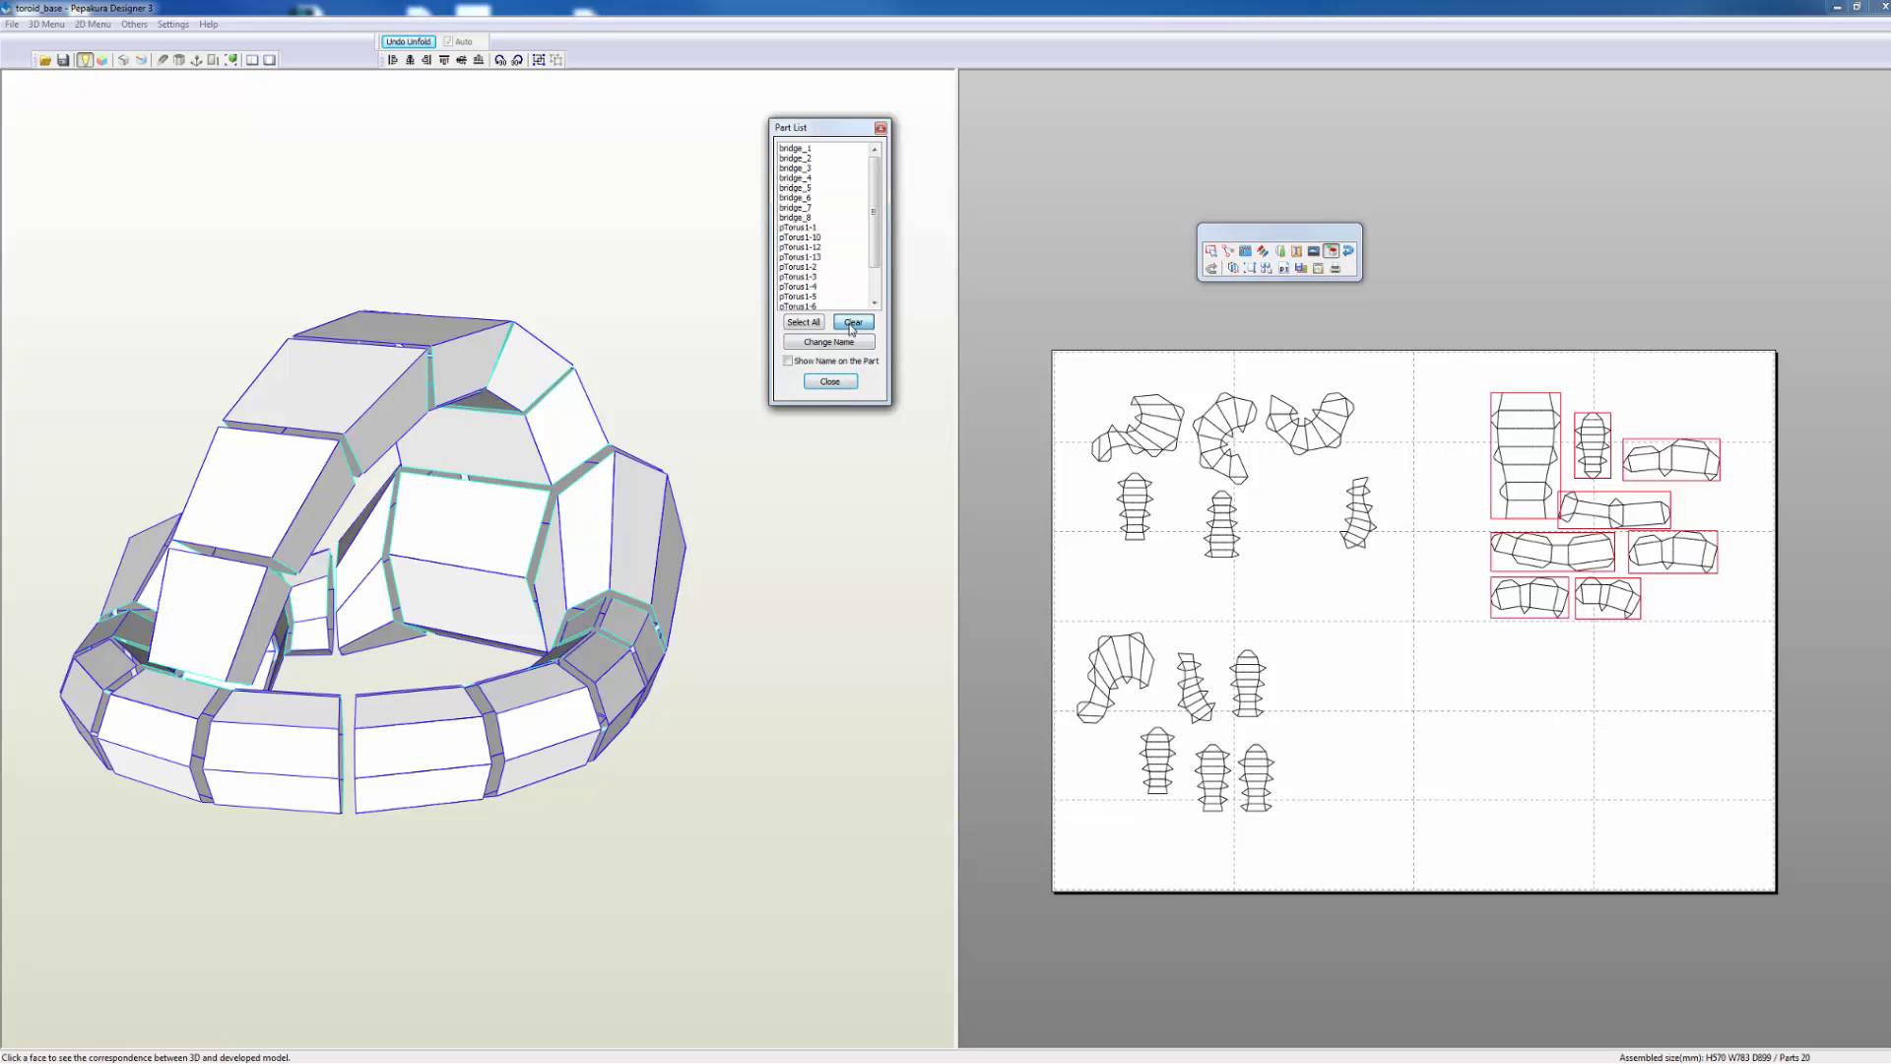
{"action": "left_click", "coordinate": [1290, 802]}
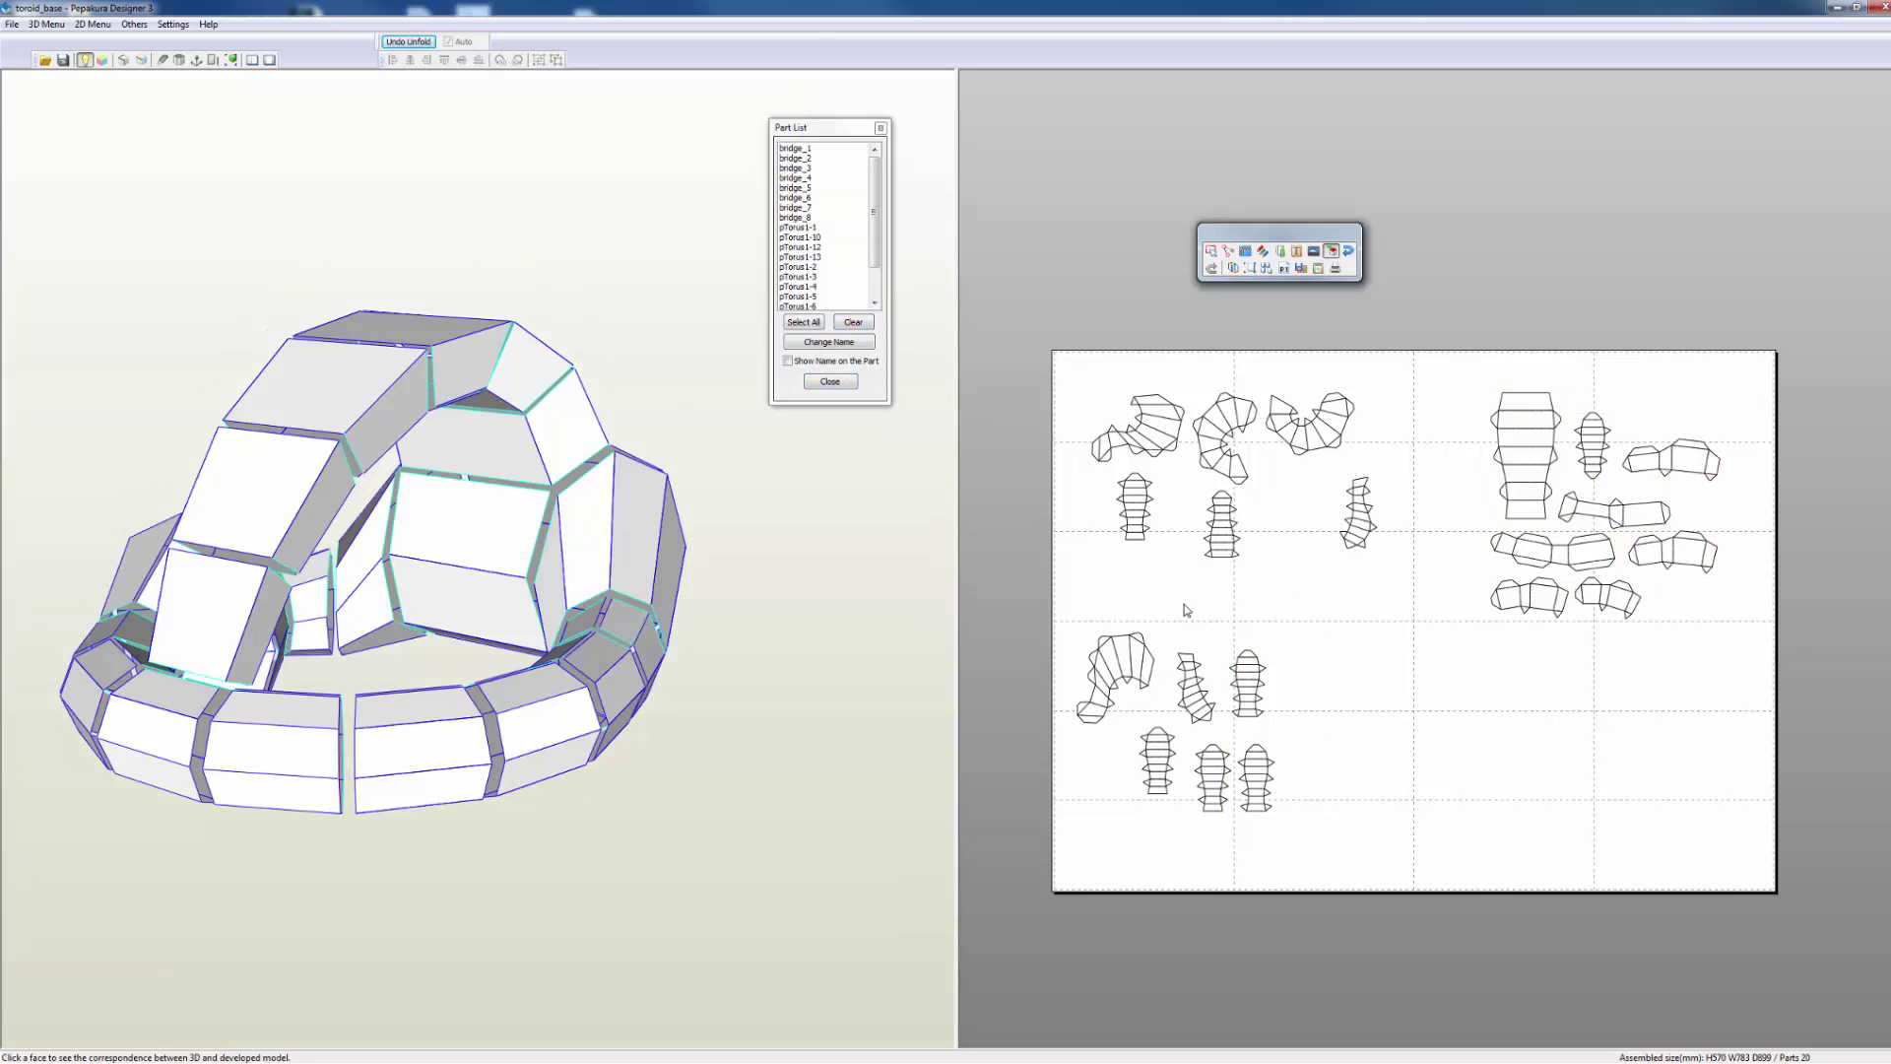
{"action": "left_click", "coordinate": [1153, 680]}
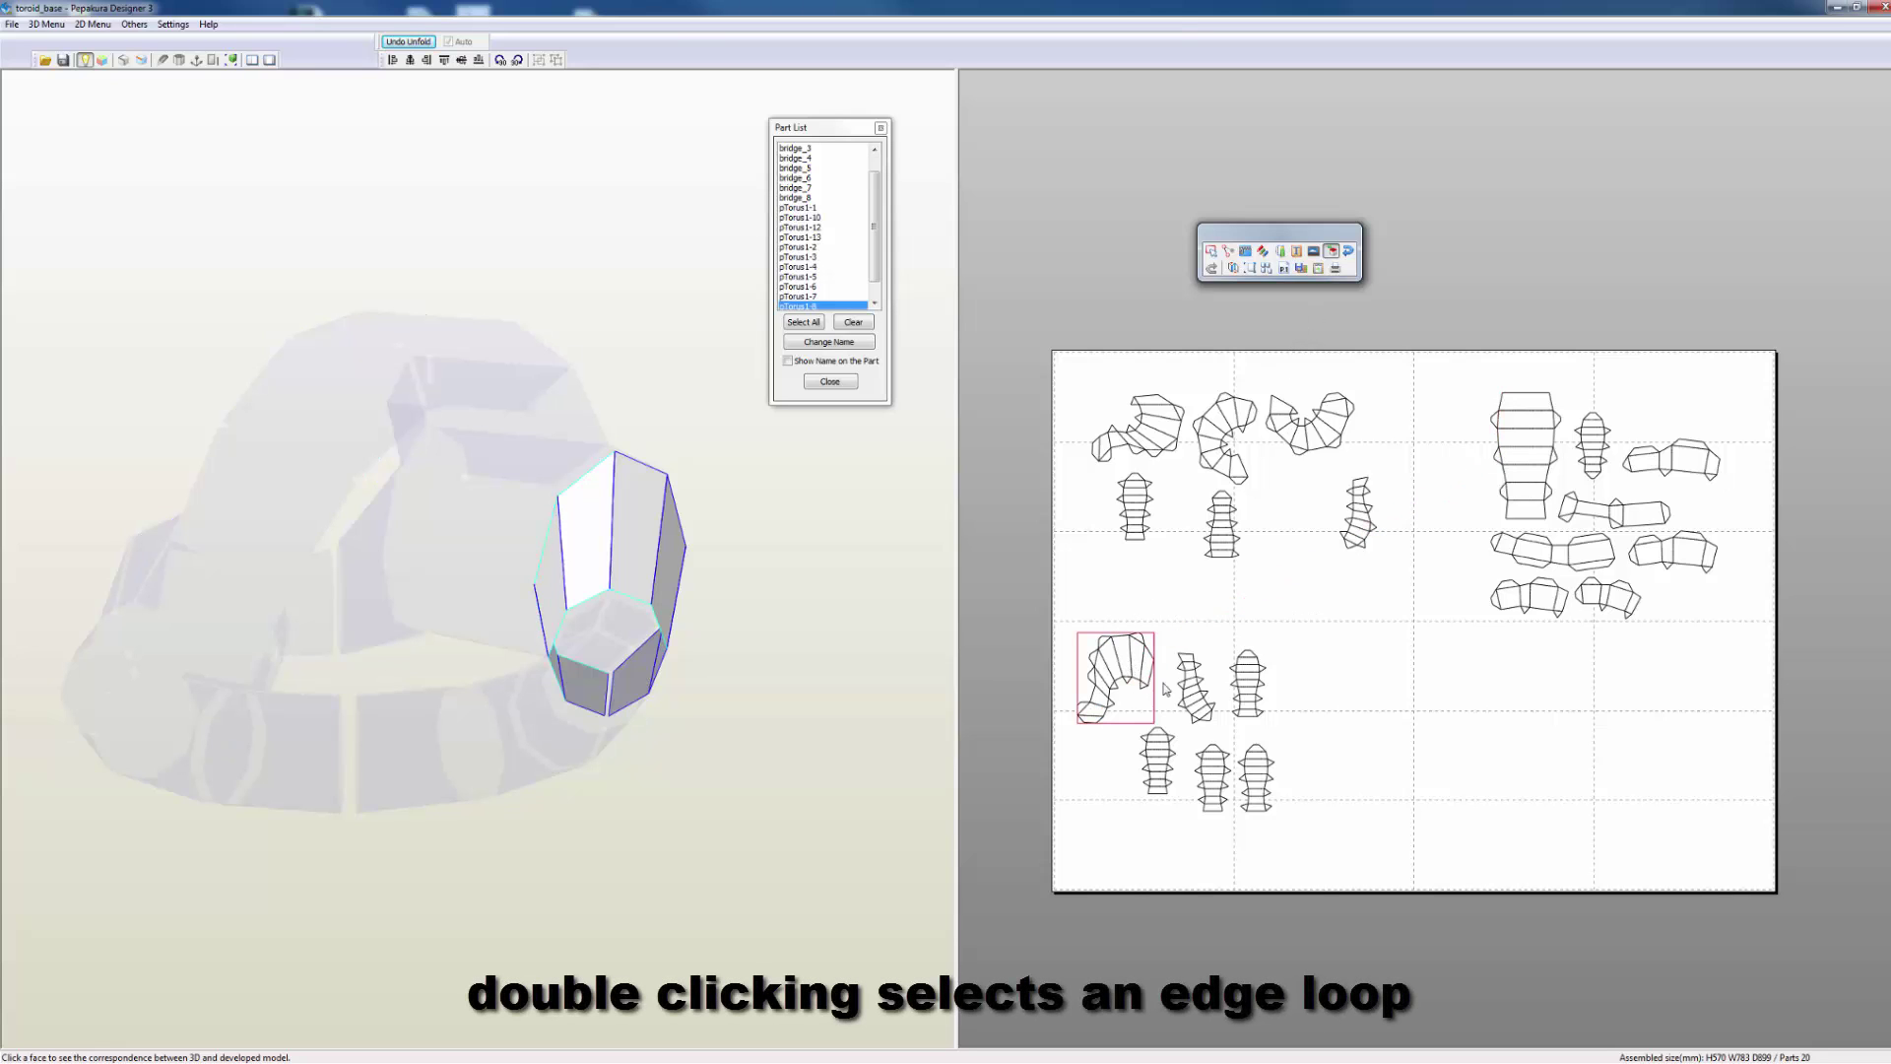
{"action": "left_click", "coordinate": [1189, 697], "text": "shift"}
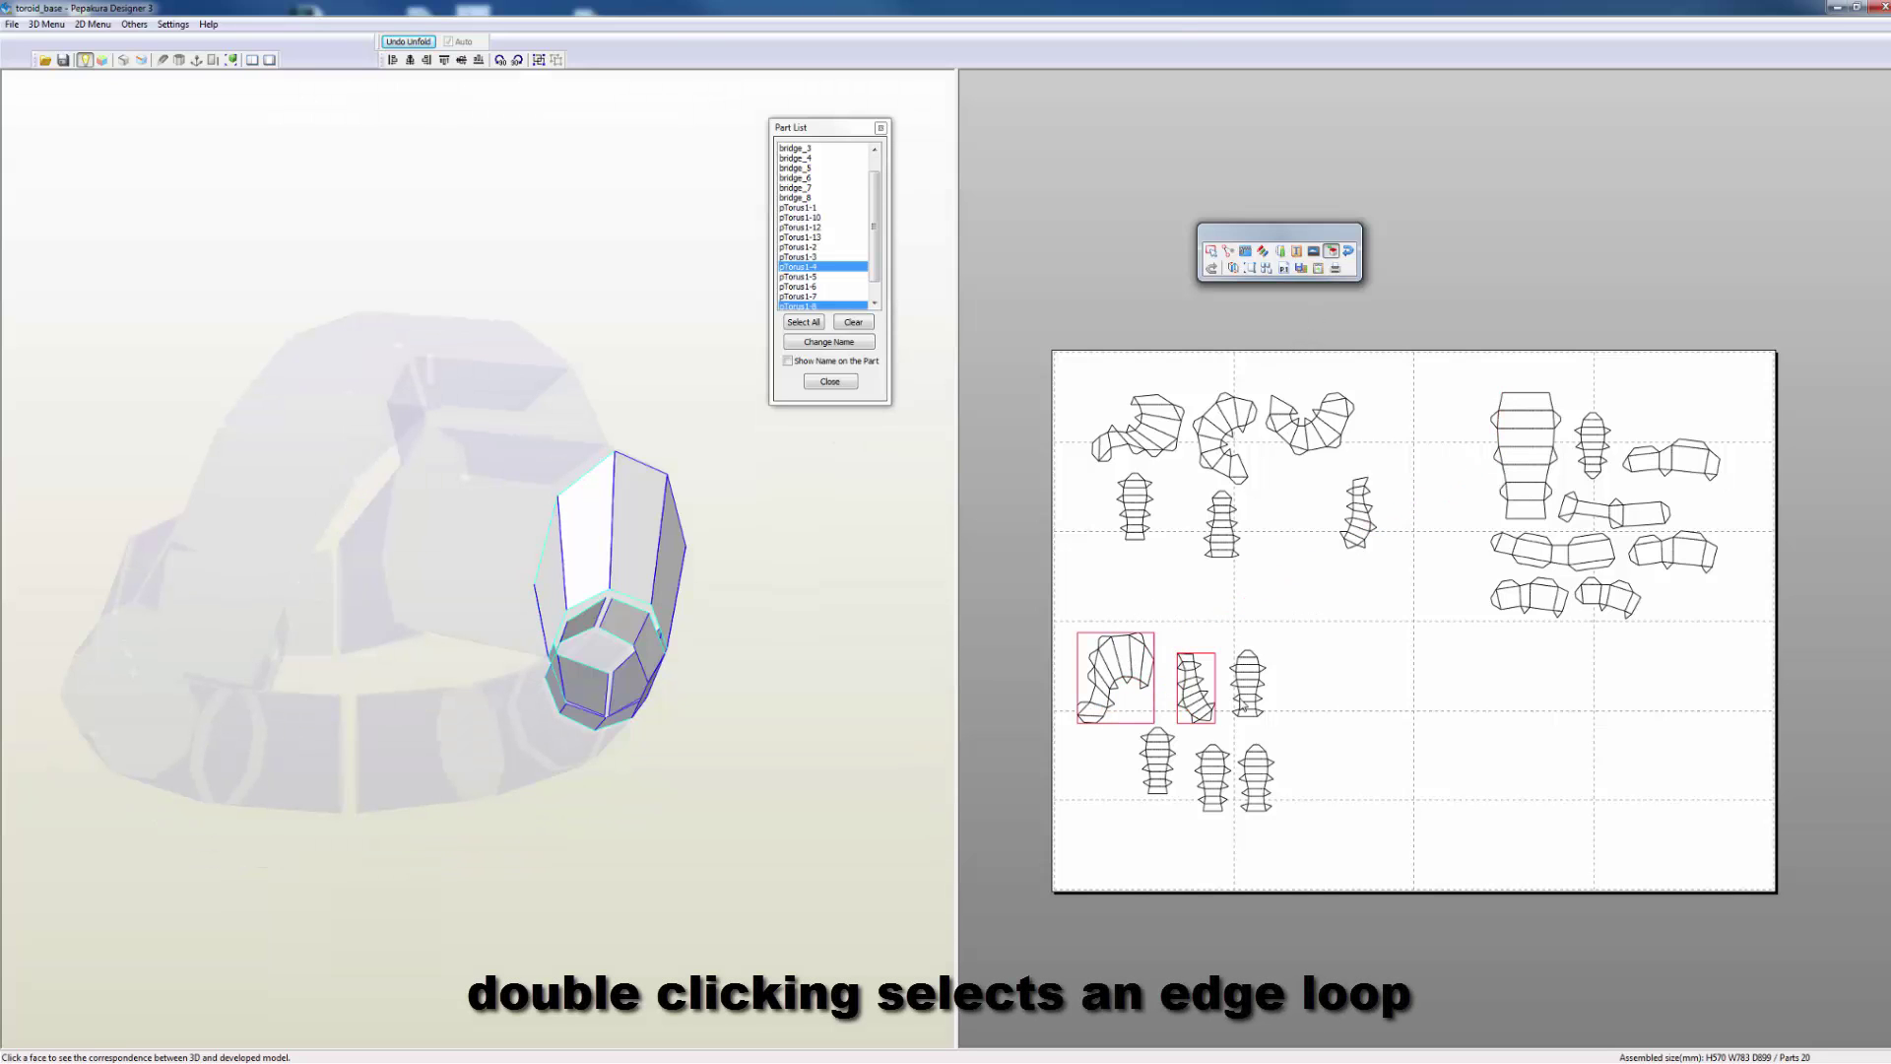
{"action": "left_click", "coordinate": [1247, 682], "text": "shift"}
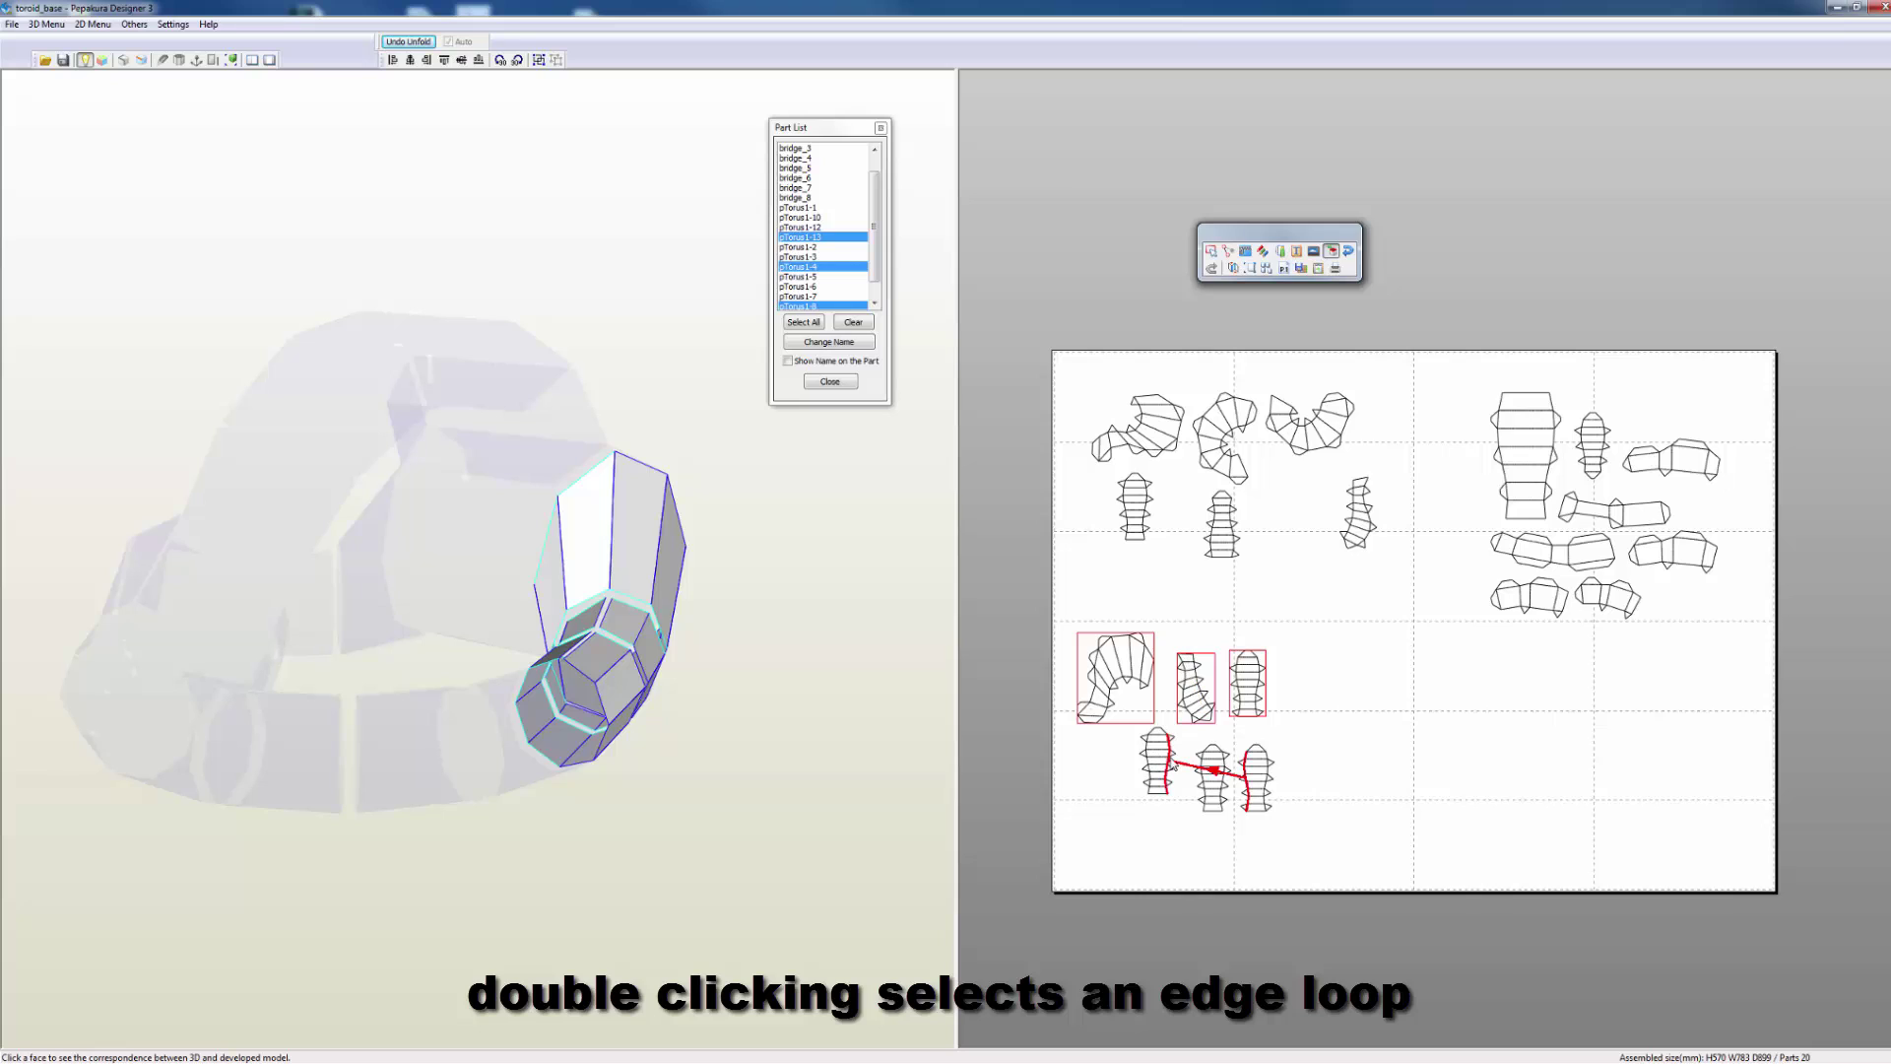
{"action": "left_click", "coordinate": [1161, 759], "text": "shift"}
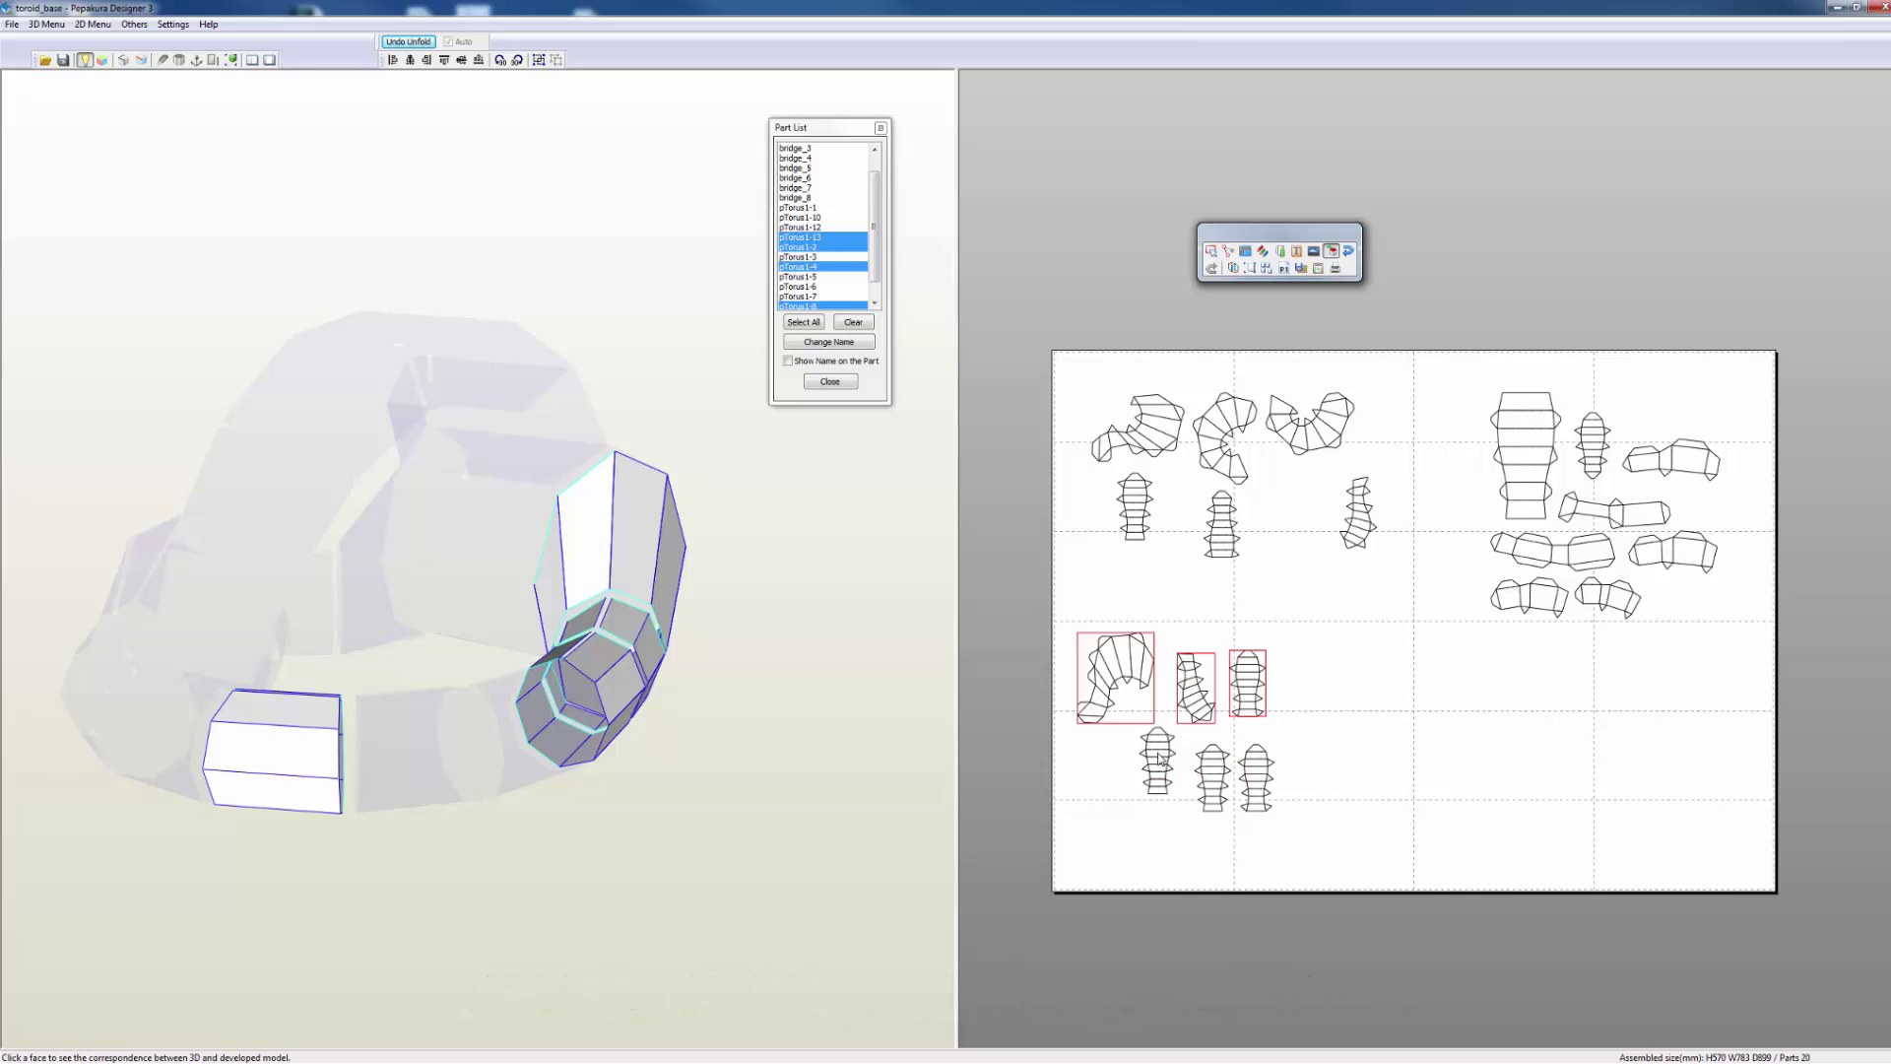
{"action": "left_click", "coordinate": [1213, 775], "text": "shift"}
{"action": "left_click", "coordinate": [1258, 785], "text": "shift"}
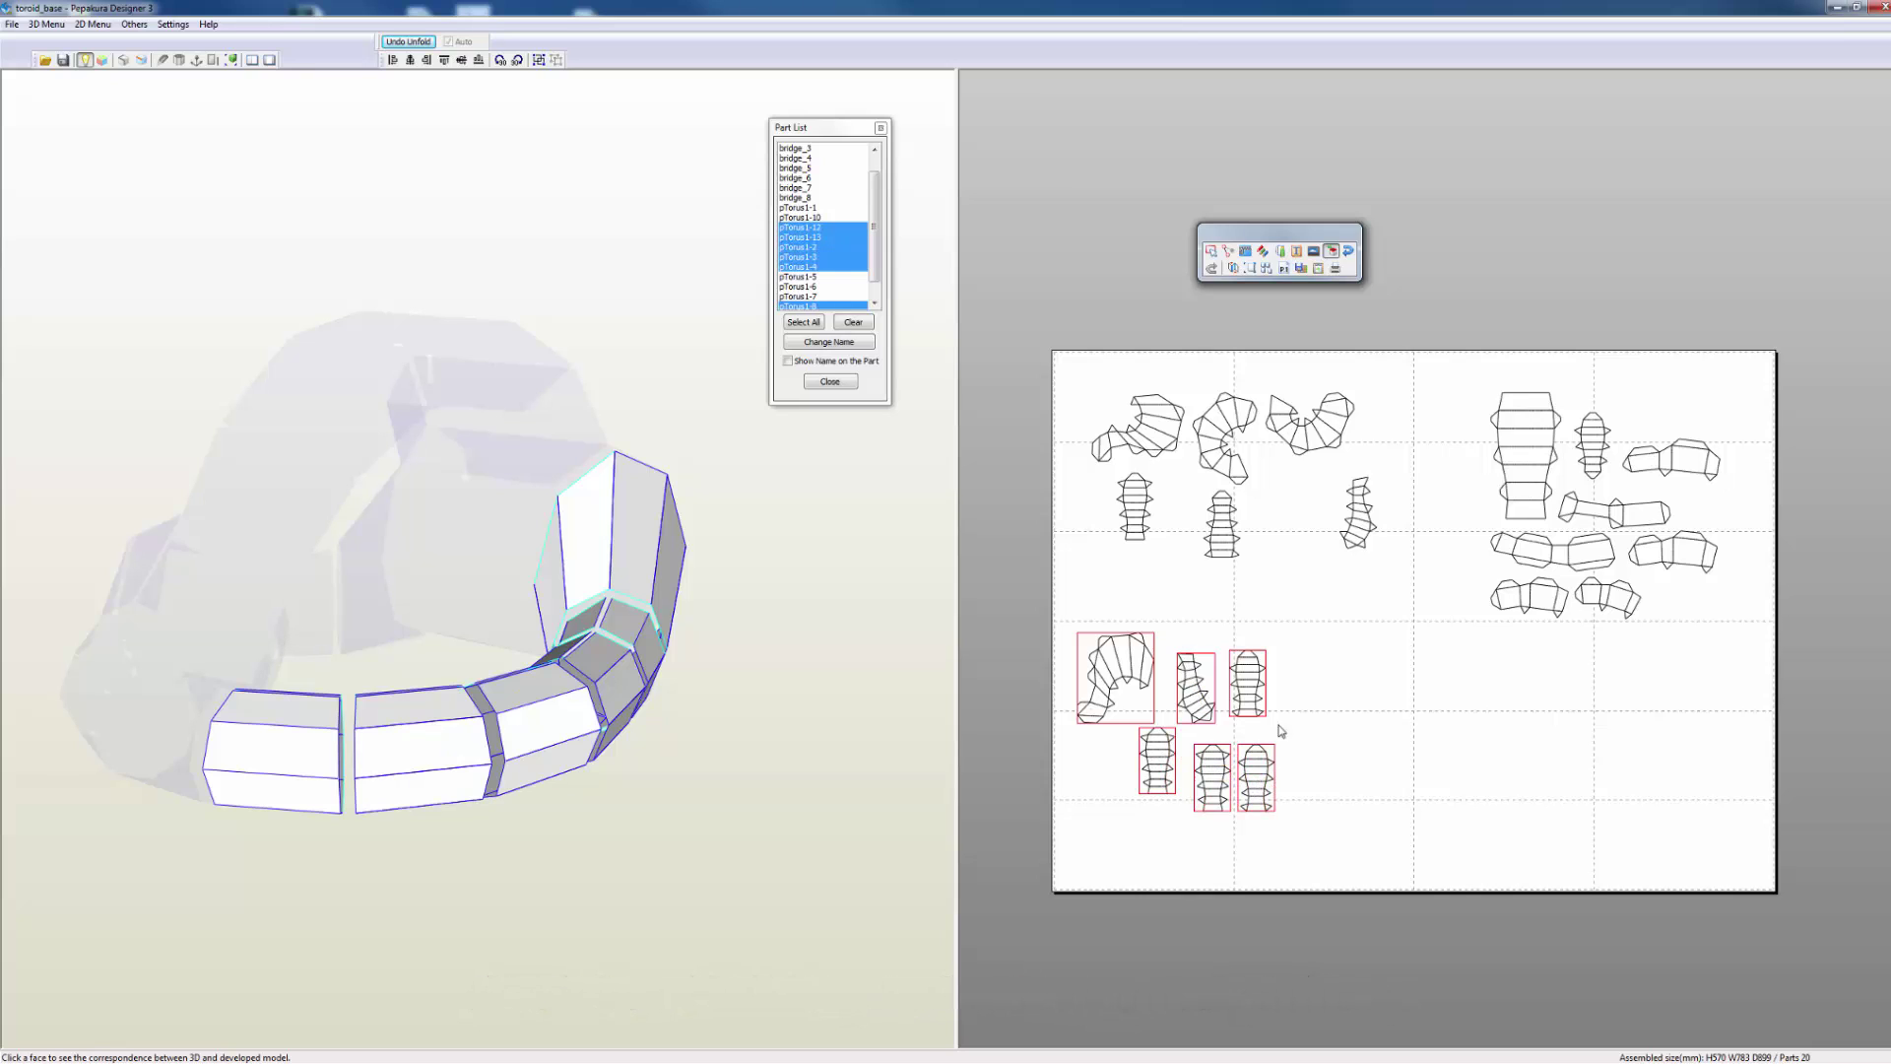
{"action": "left_click", "coordinate": [851, 341]}
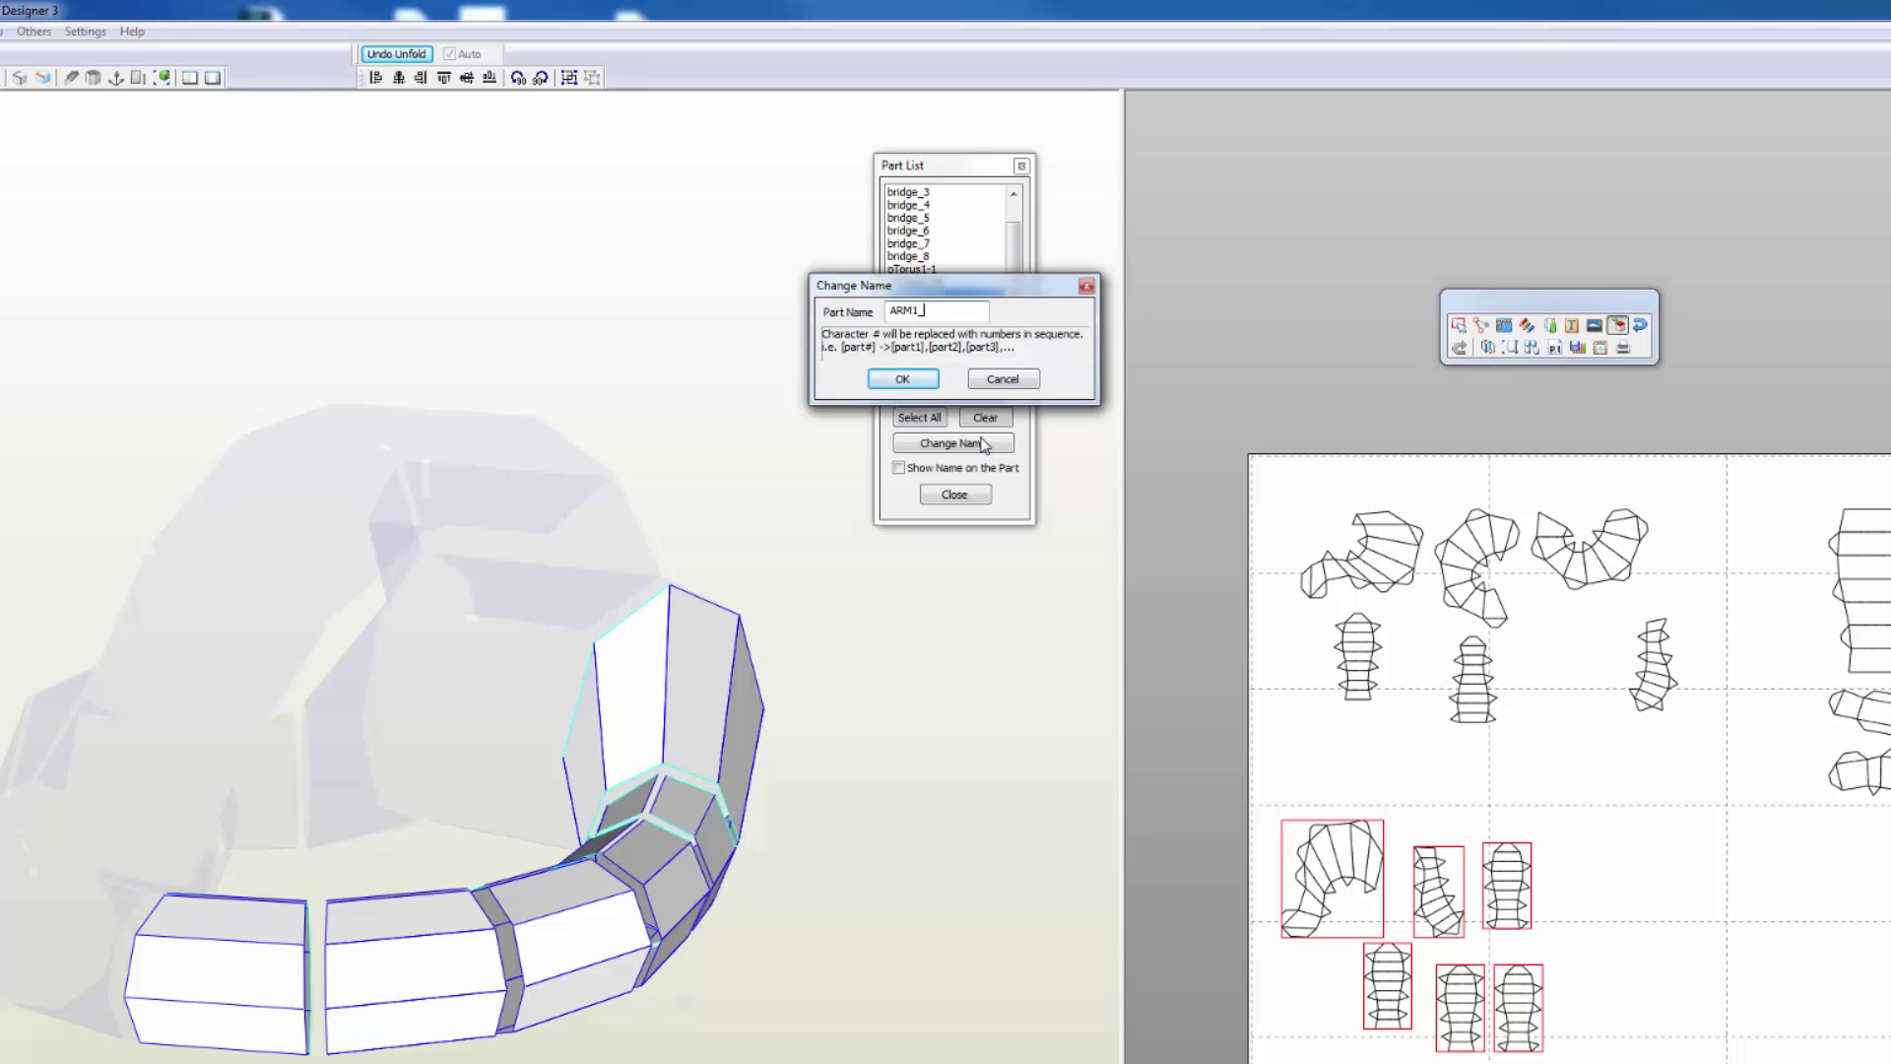
{"action": "left_click", "coordinate": [884, 379]}
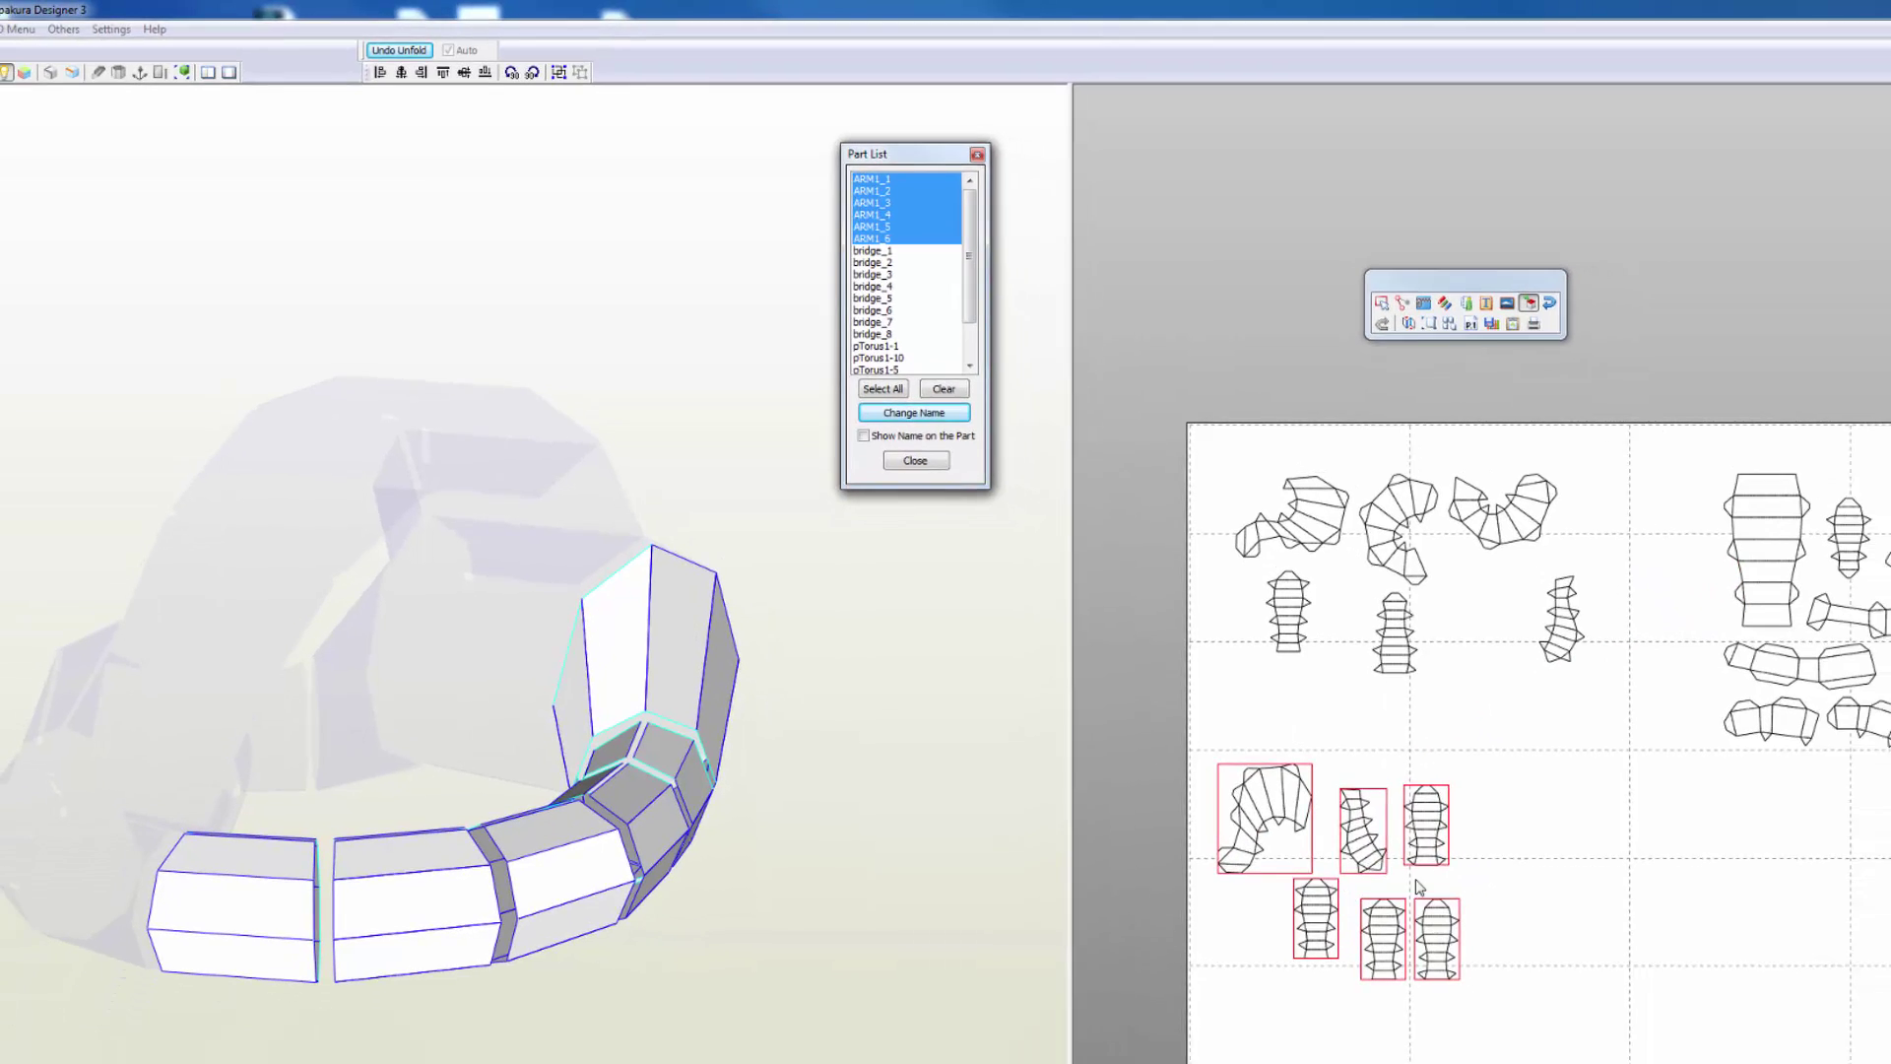
- Select the six upper-left arm parts on the sheet
{"action": "left_click", "coordinate": [1524, 904]}
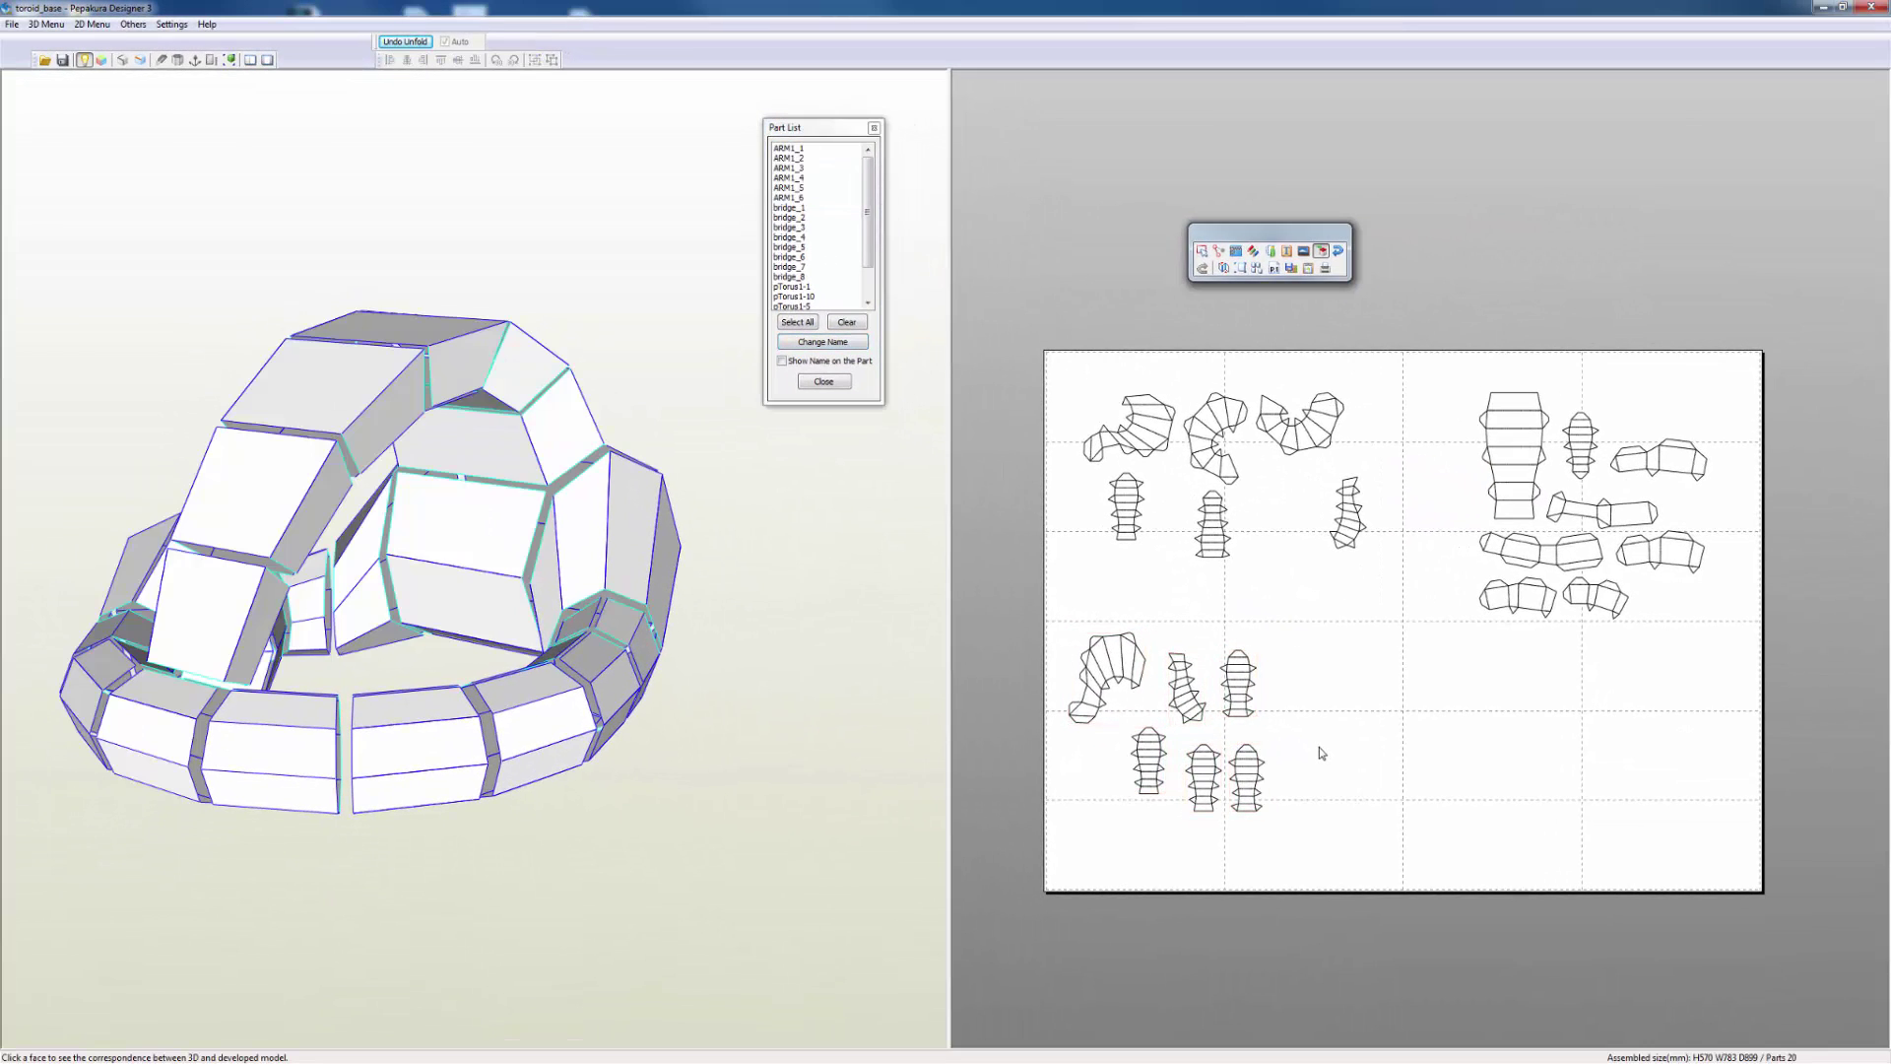
{"action": "left_click", "coordinate": [1353, 529]}
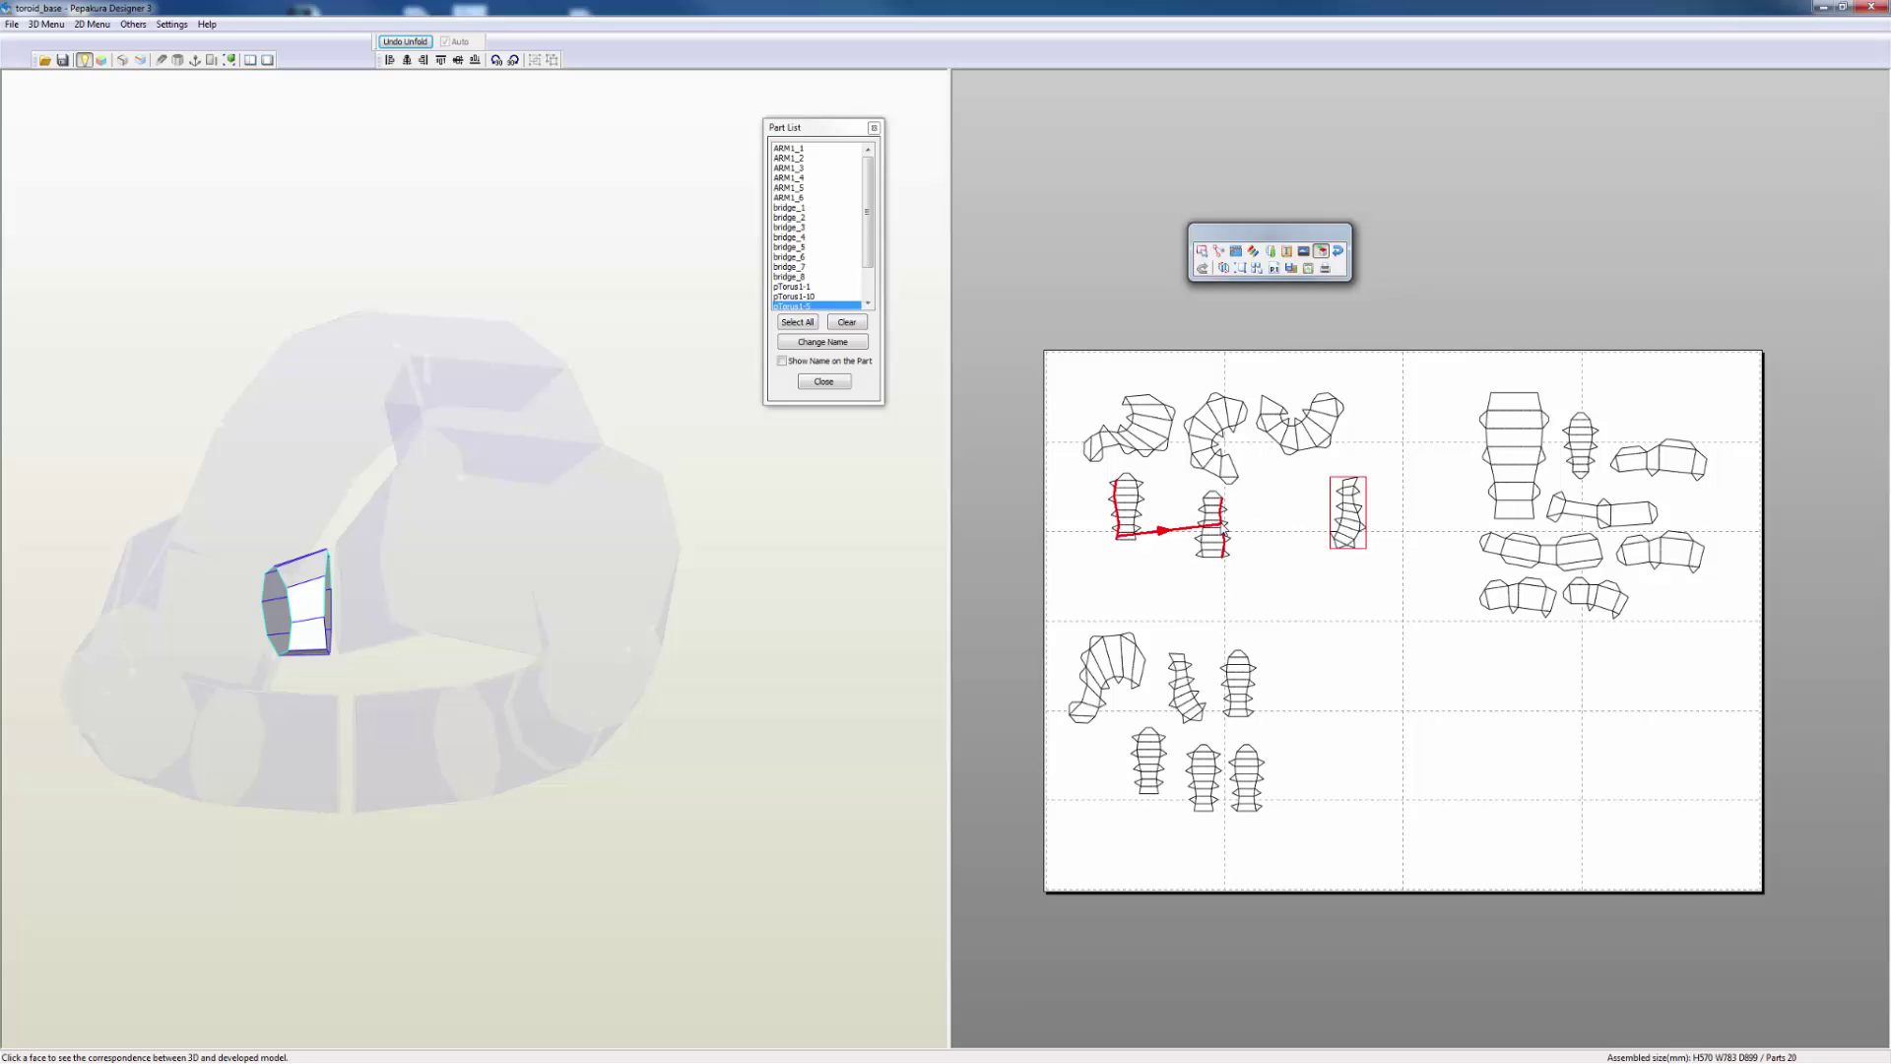
{"action": "left_click", "coordinate": [1212, 522], "text": "shift"}
{"action": "left_click", "coordinate": [1126, 508], "text": "shift"}
{"action": "left_click", "coordinate": [1150, 438], "text": "shift"}
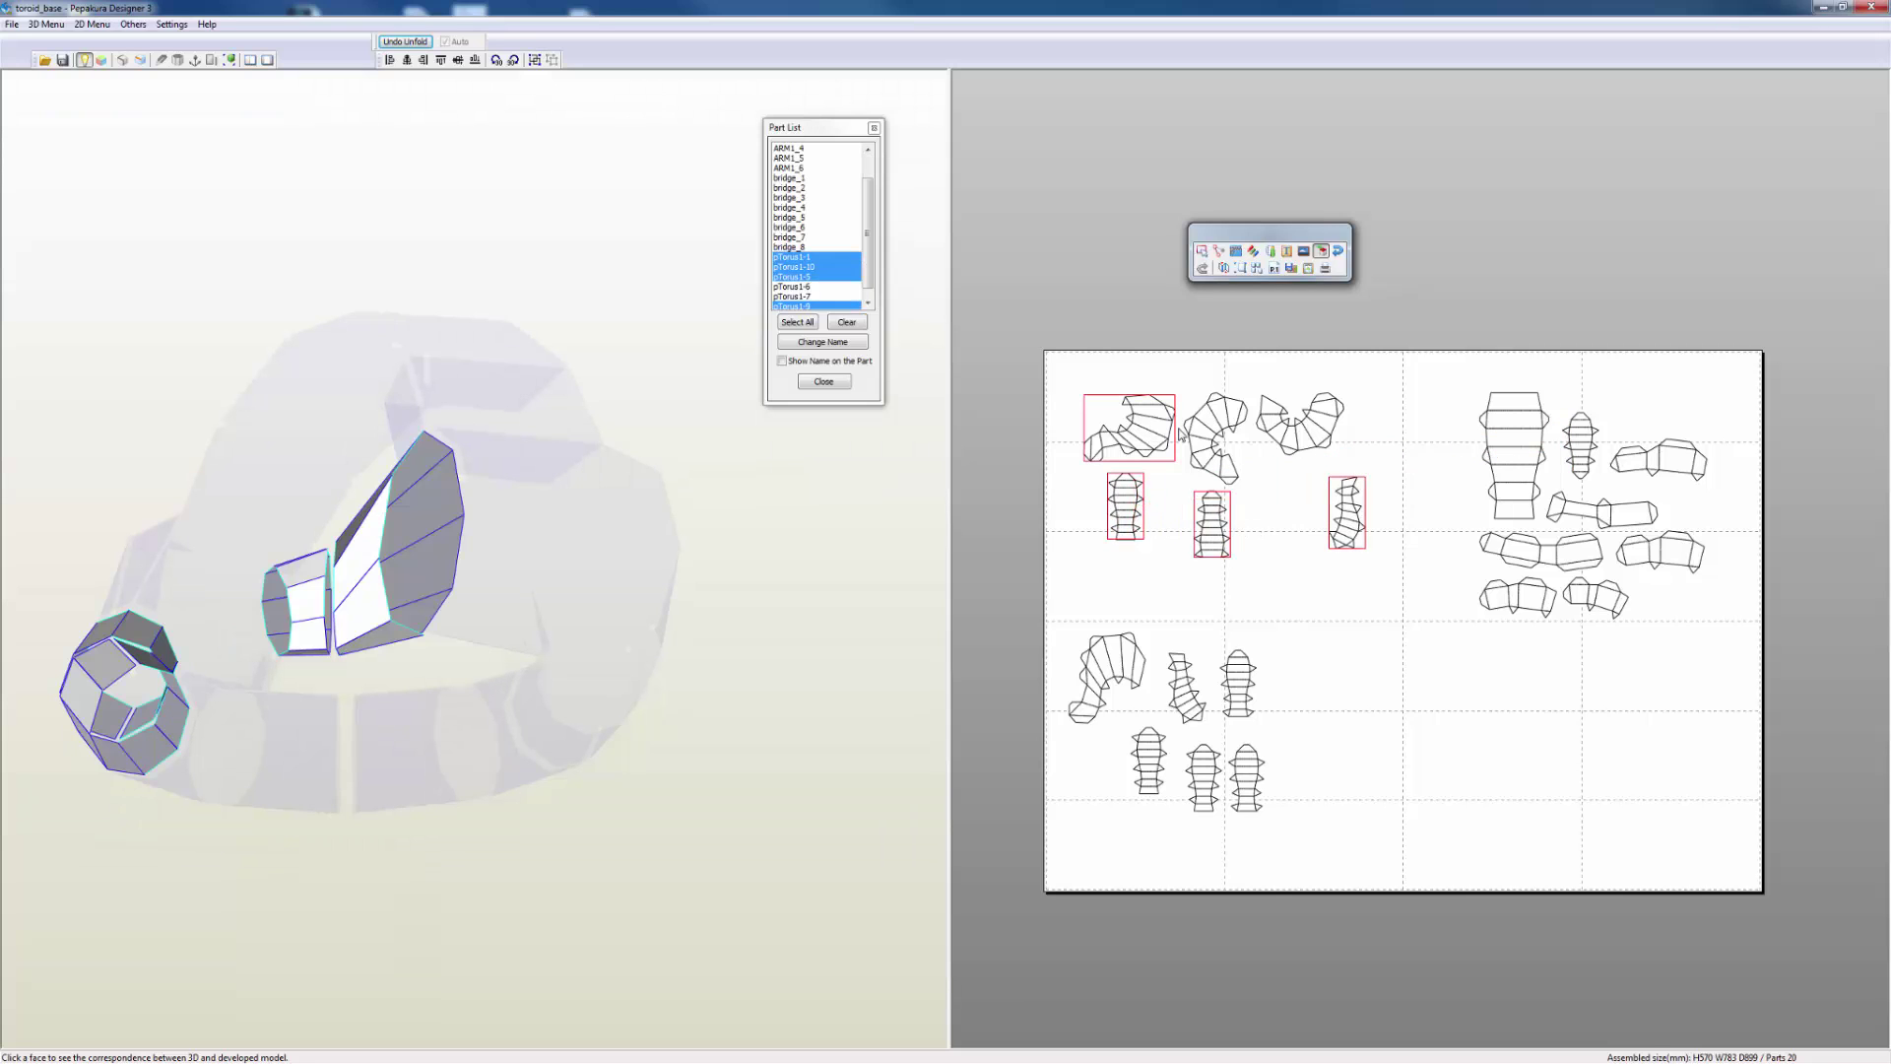
{"action": "left_click", "coordinate": [1209, 435], "text": "shift"}
{"action": "left_click", "coordinate": [1302, 439], "text": "shift"}
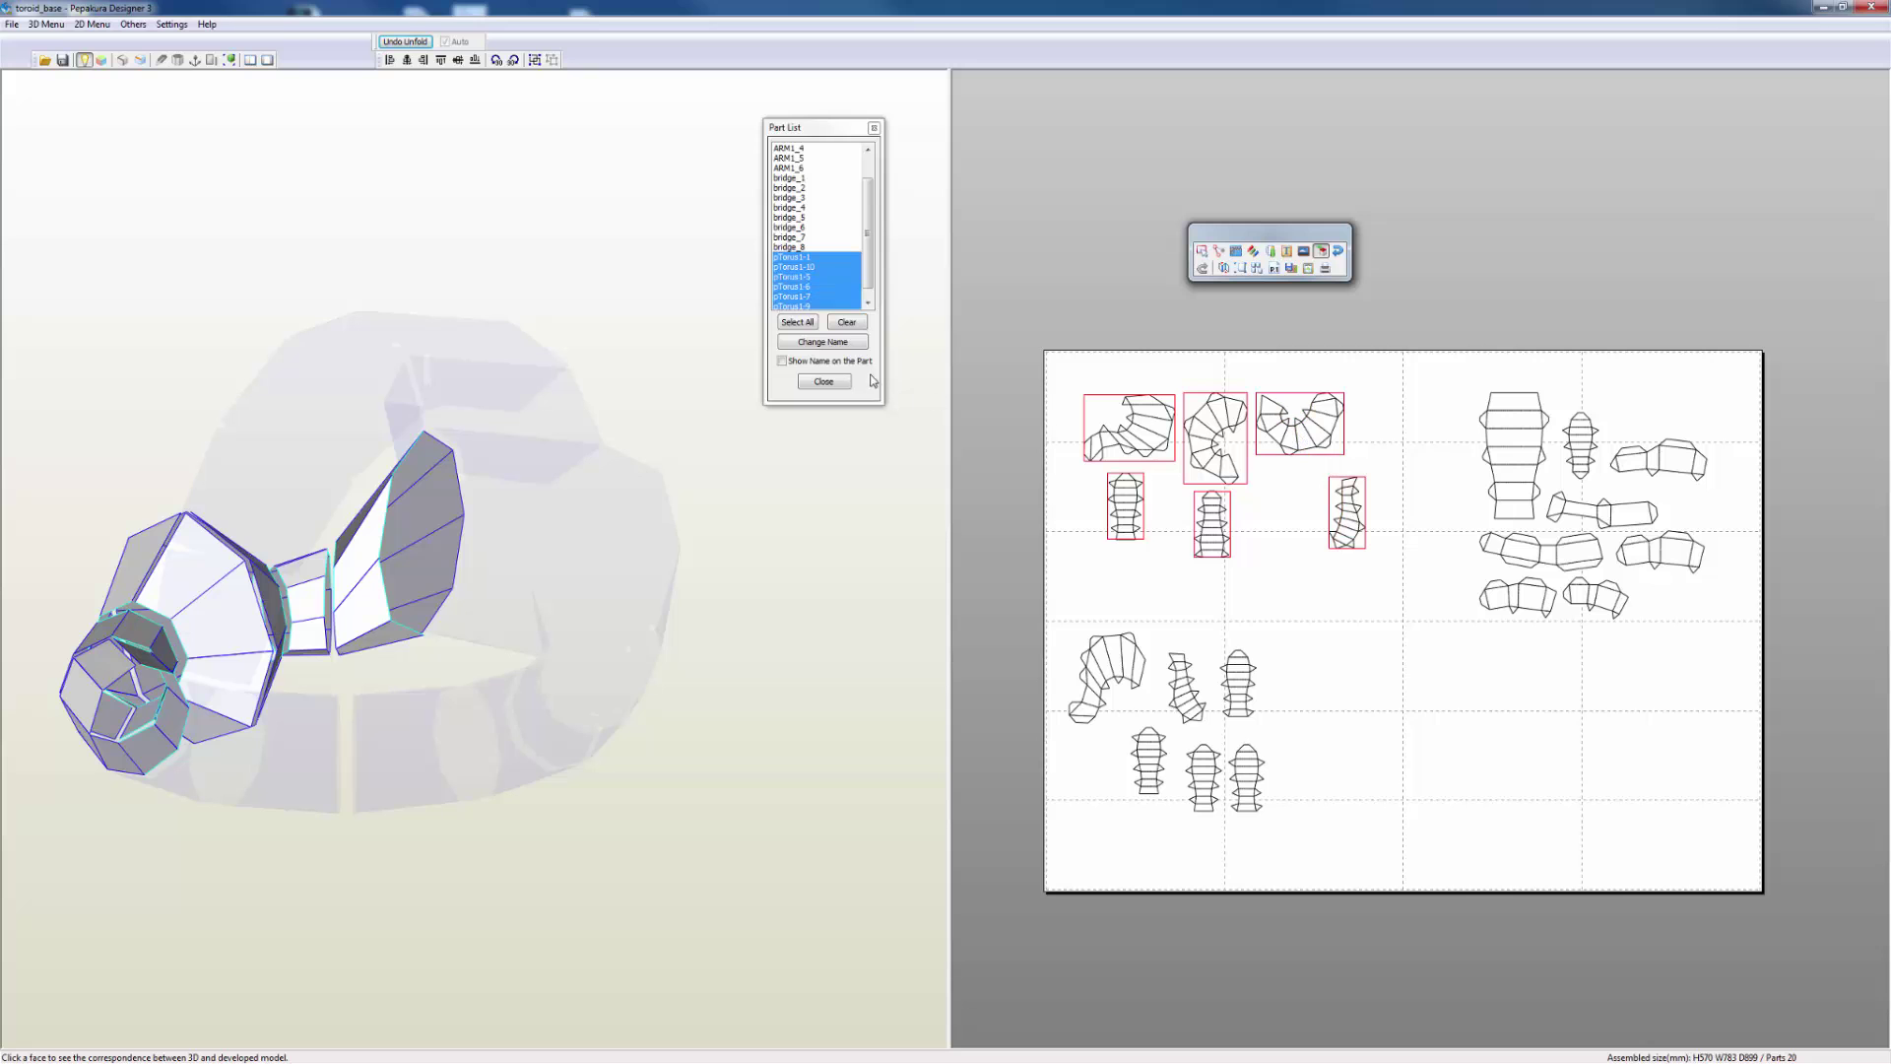
- Rename the selected parts ARM2_1 to ARM2_6 and close the Part List
{"action": "left_click", "coordinate": [837, 341]}
{"action": "type", "text": "A"}
{"action": "type", "text": "RM2_#"}
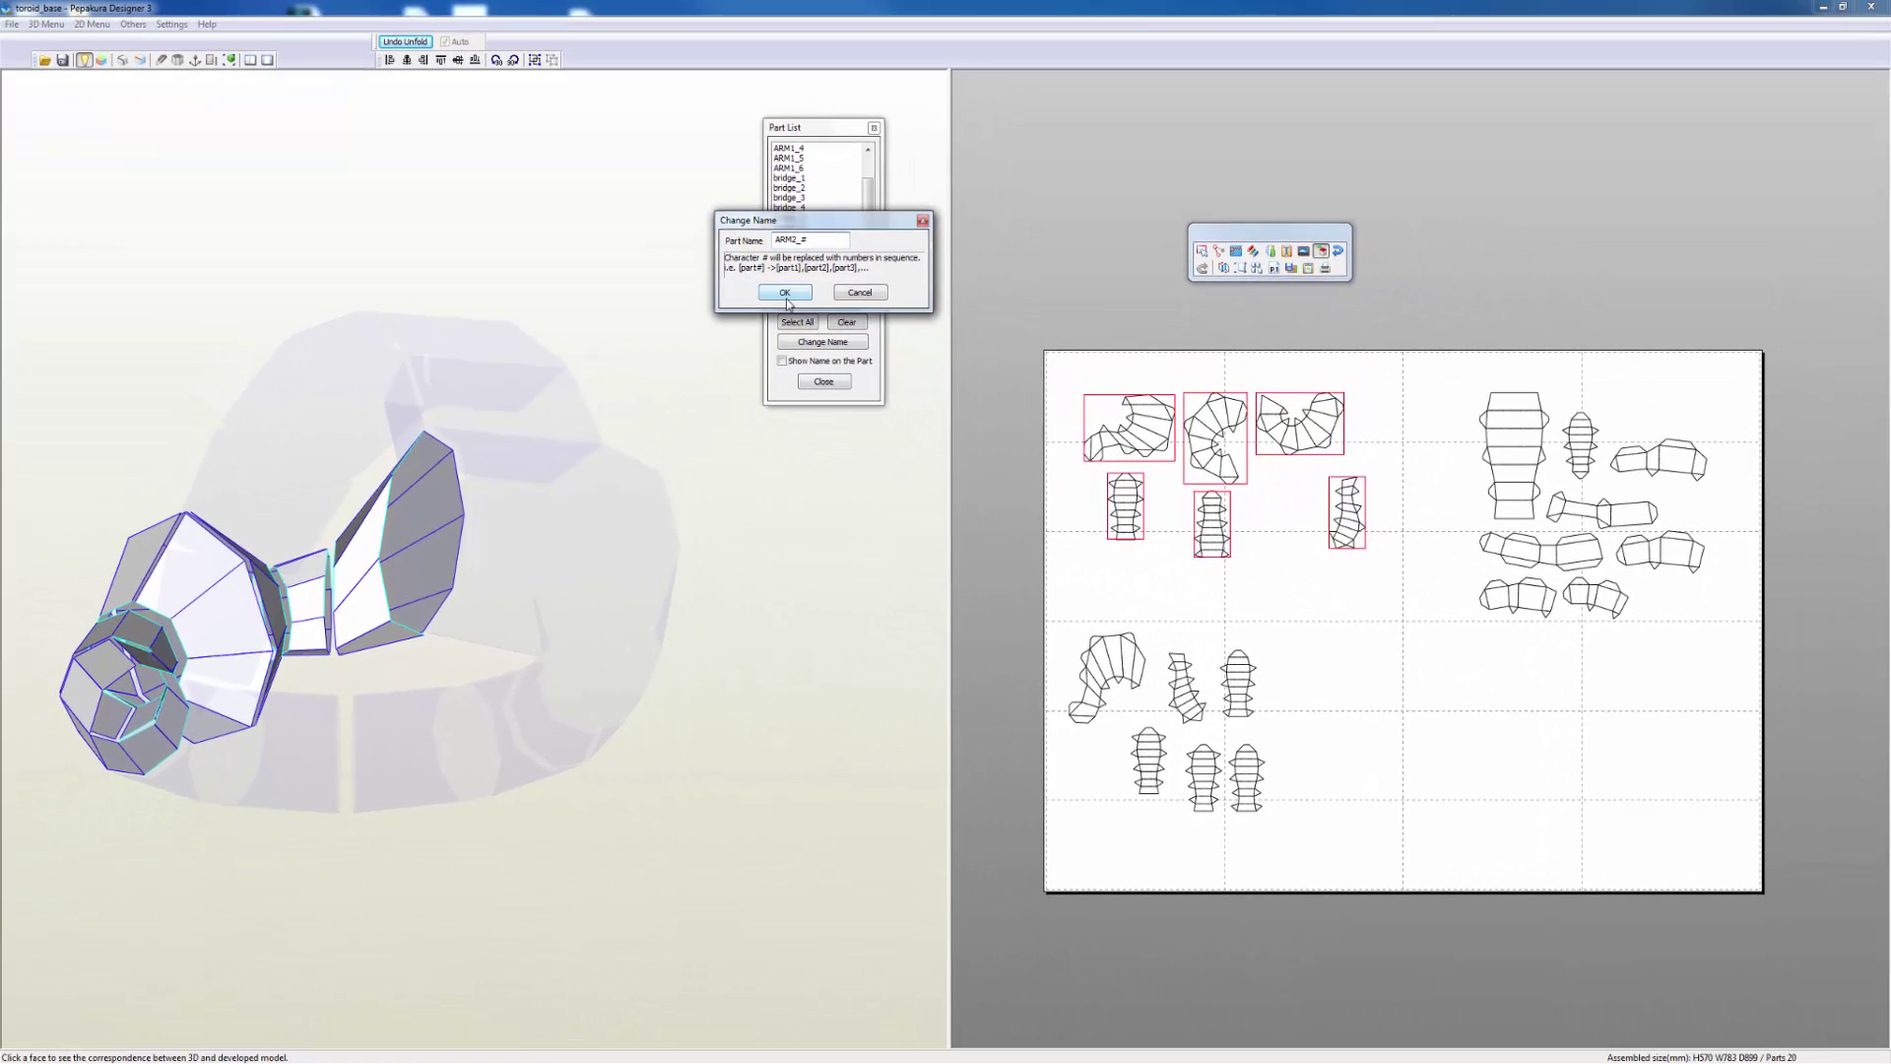
{"action": "left_click", "coordinate": [787, 298]}
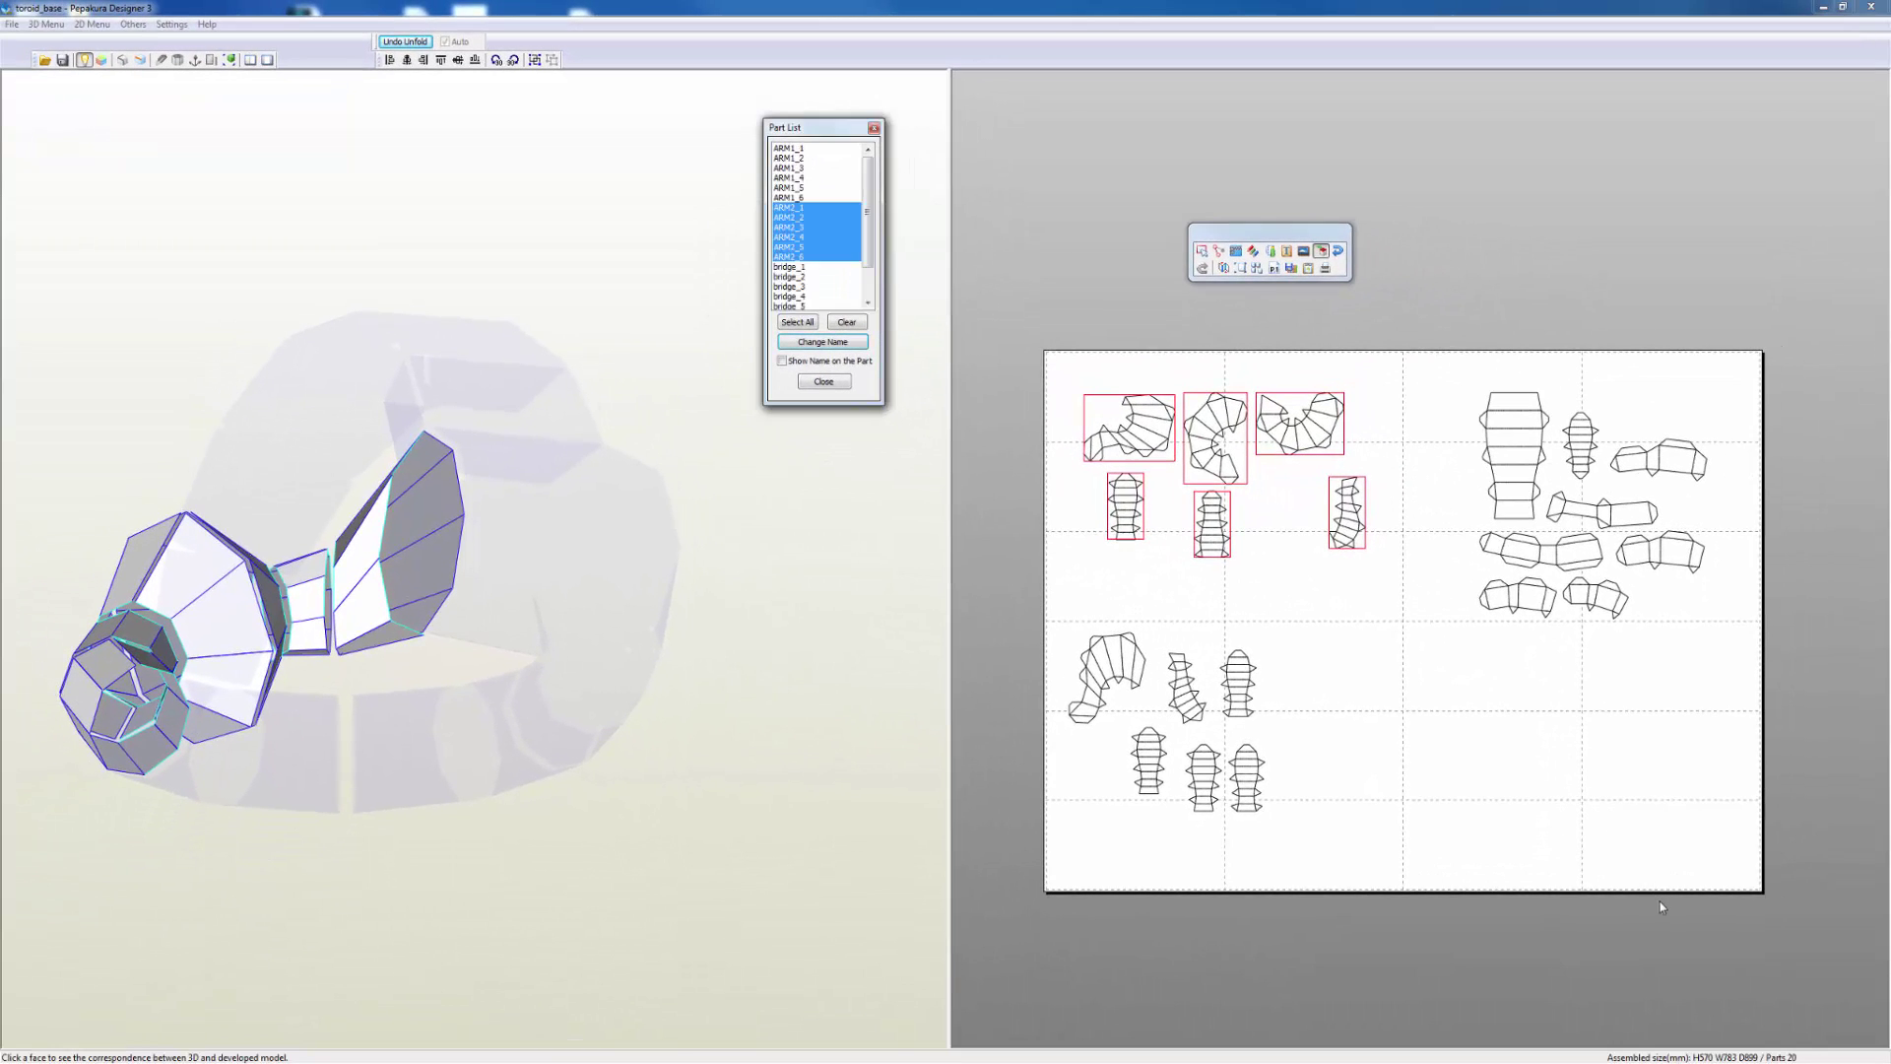
{"action": "left_click", "coordinate": [824, 382]}
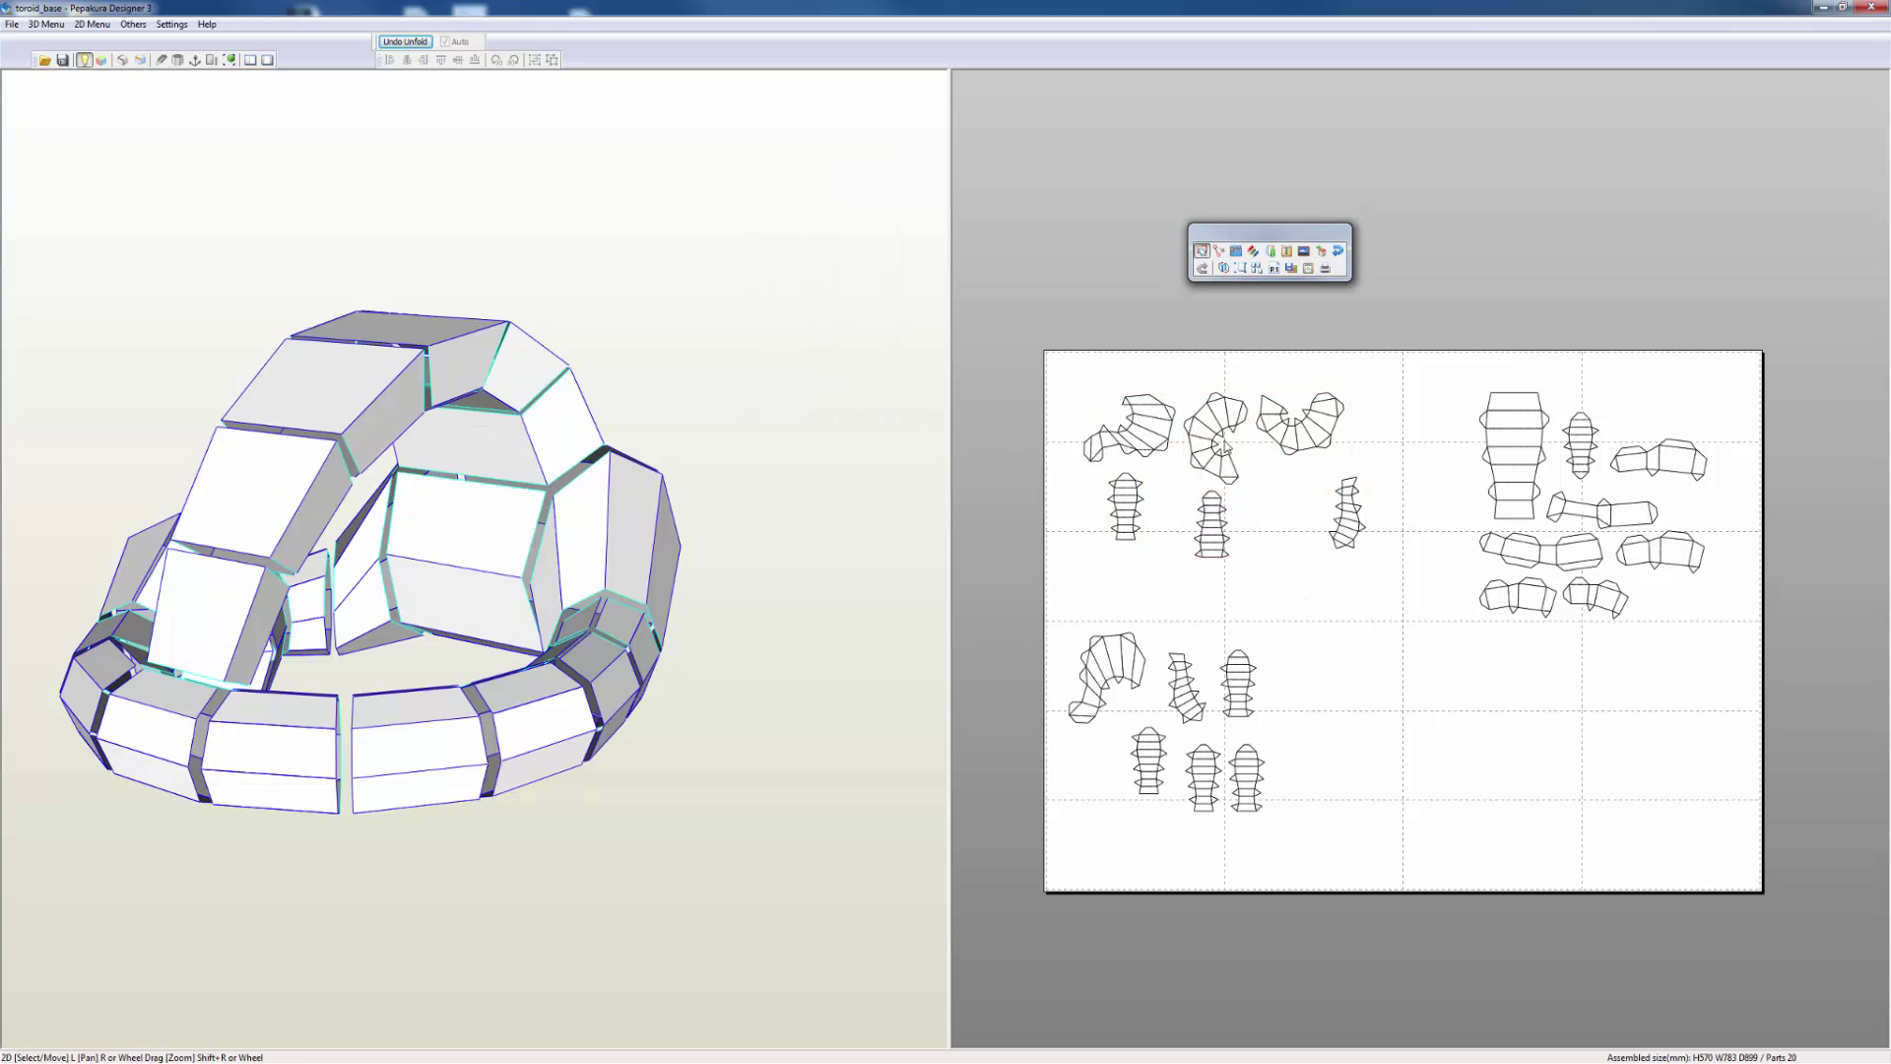
- Drag the top-left curved arm part into the pattern sheet's top-left corner
{"action": "left_click", "coordinate": [1215, 440]}
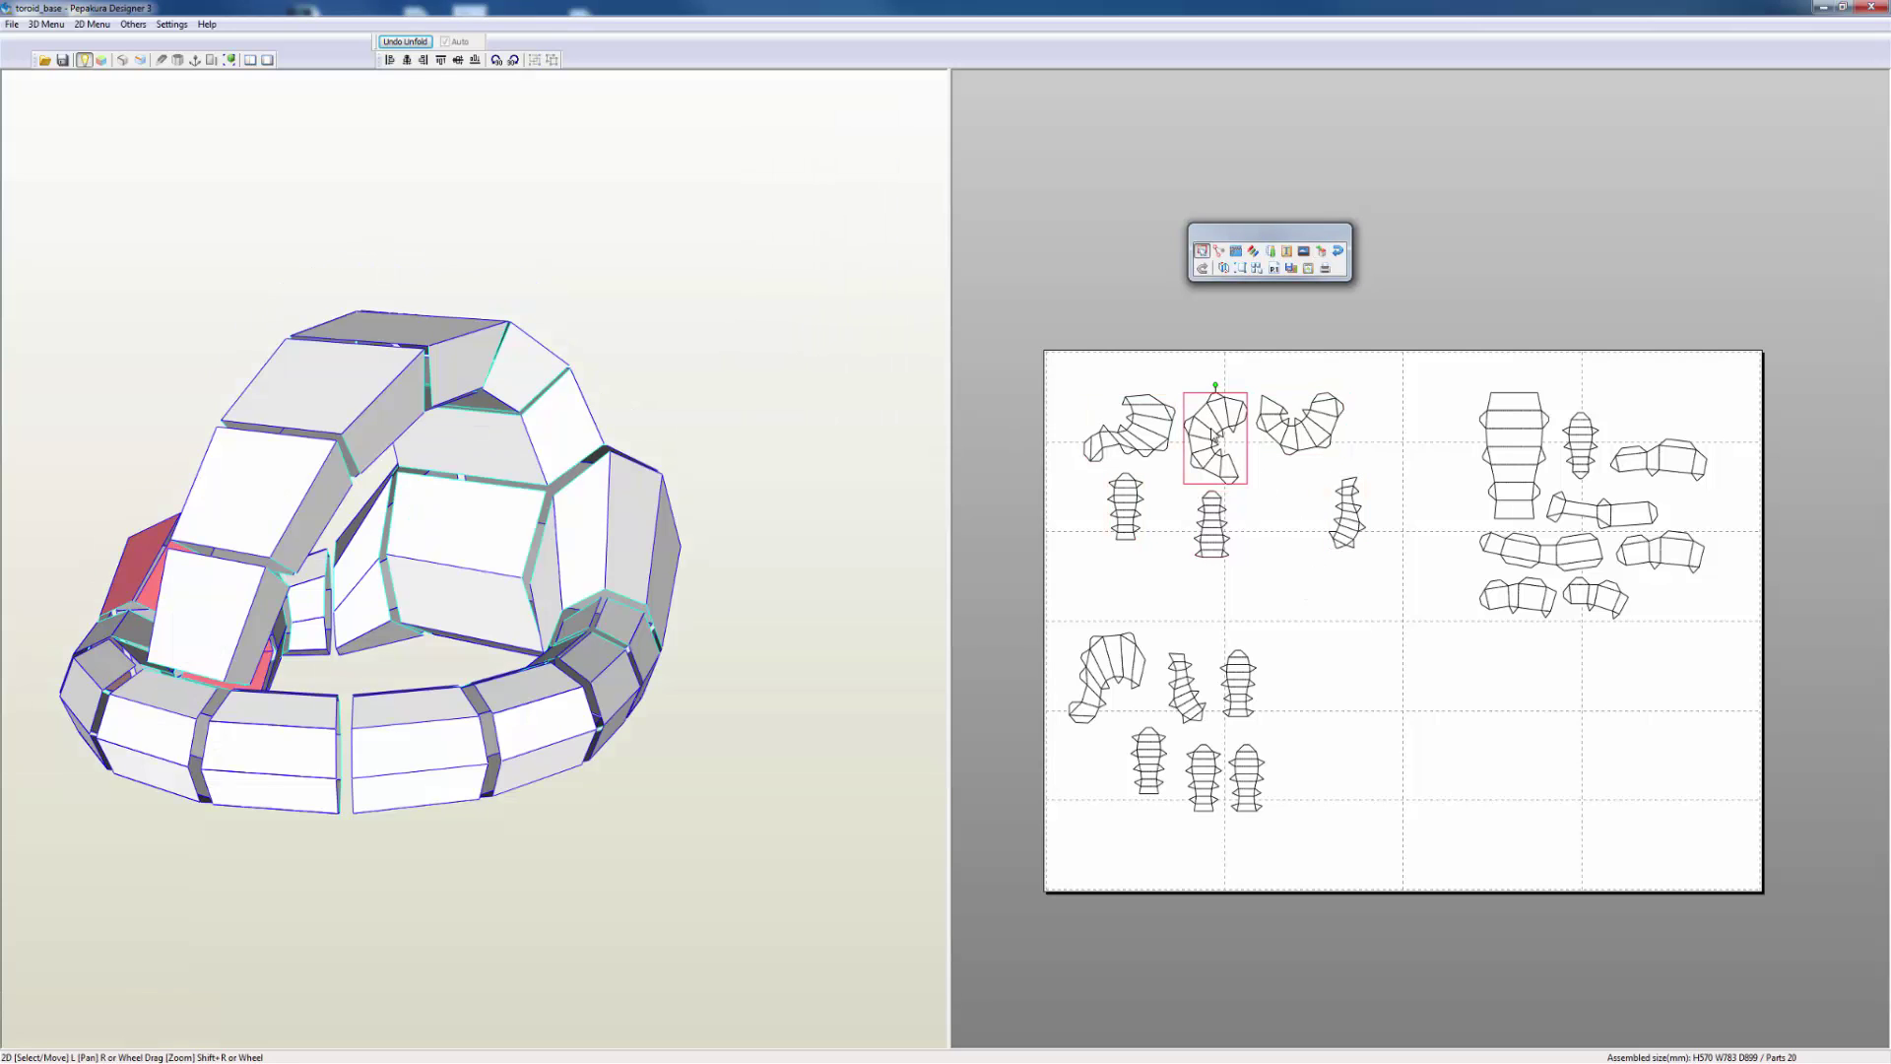
{"action": "left_click", "coordinate": [1130, 438]}
{"action": "left_click_drag", "start_coordinate": [1143, 515], "coordinate": [1118, 425]}
{"action": "scroll", "coordinate": [1300, 605], "scroll_direction": "up", "scroll_amount": 4}
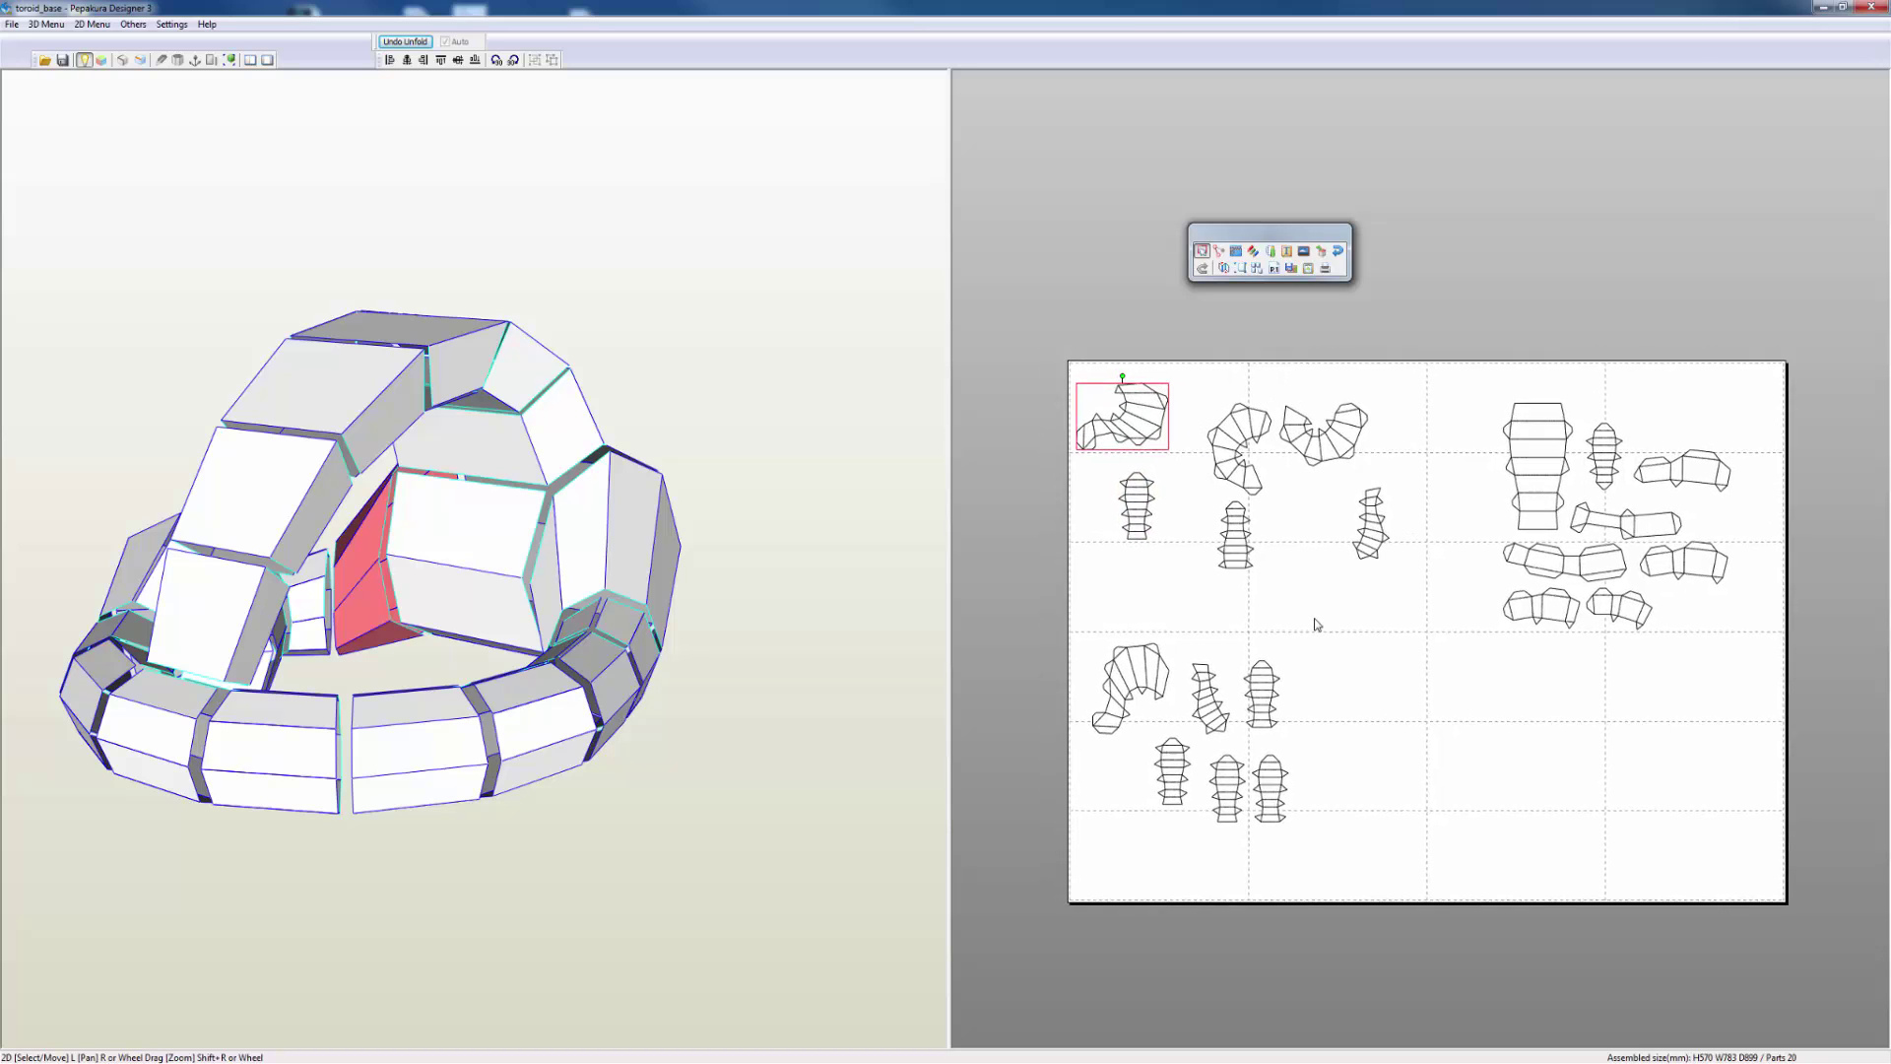
{"action": "scroll", "coordinate": [1296, 574], "scroll_direction": "down", "scroll_amount": 1}
{"action": "scroll", "coordinate": [1296, 574], "scroll_direction": "up", "scroll_amount": 1}
{"action": "scroll", "coordinate": [1297, 573], "scroll_direction": "down", "scroll_amount": 2}
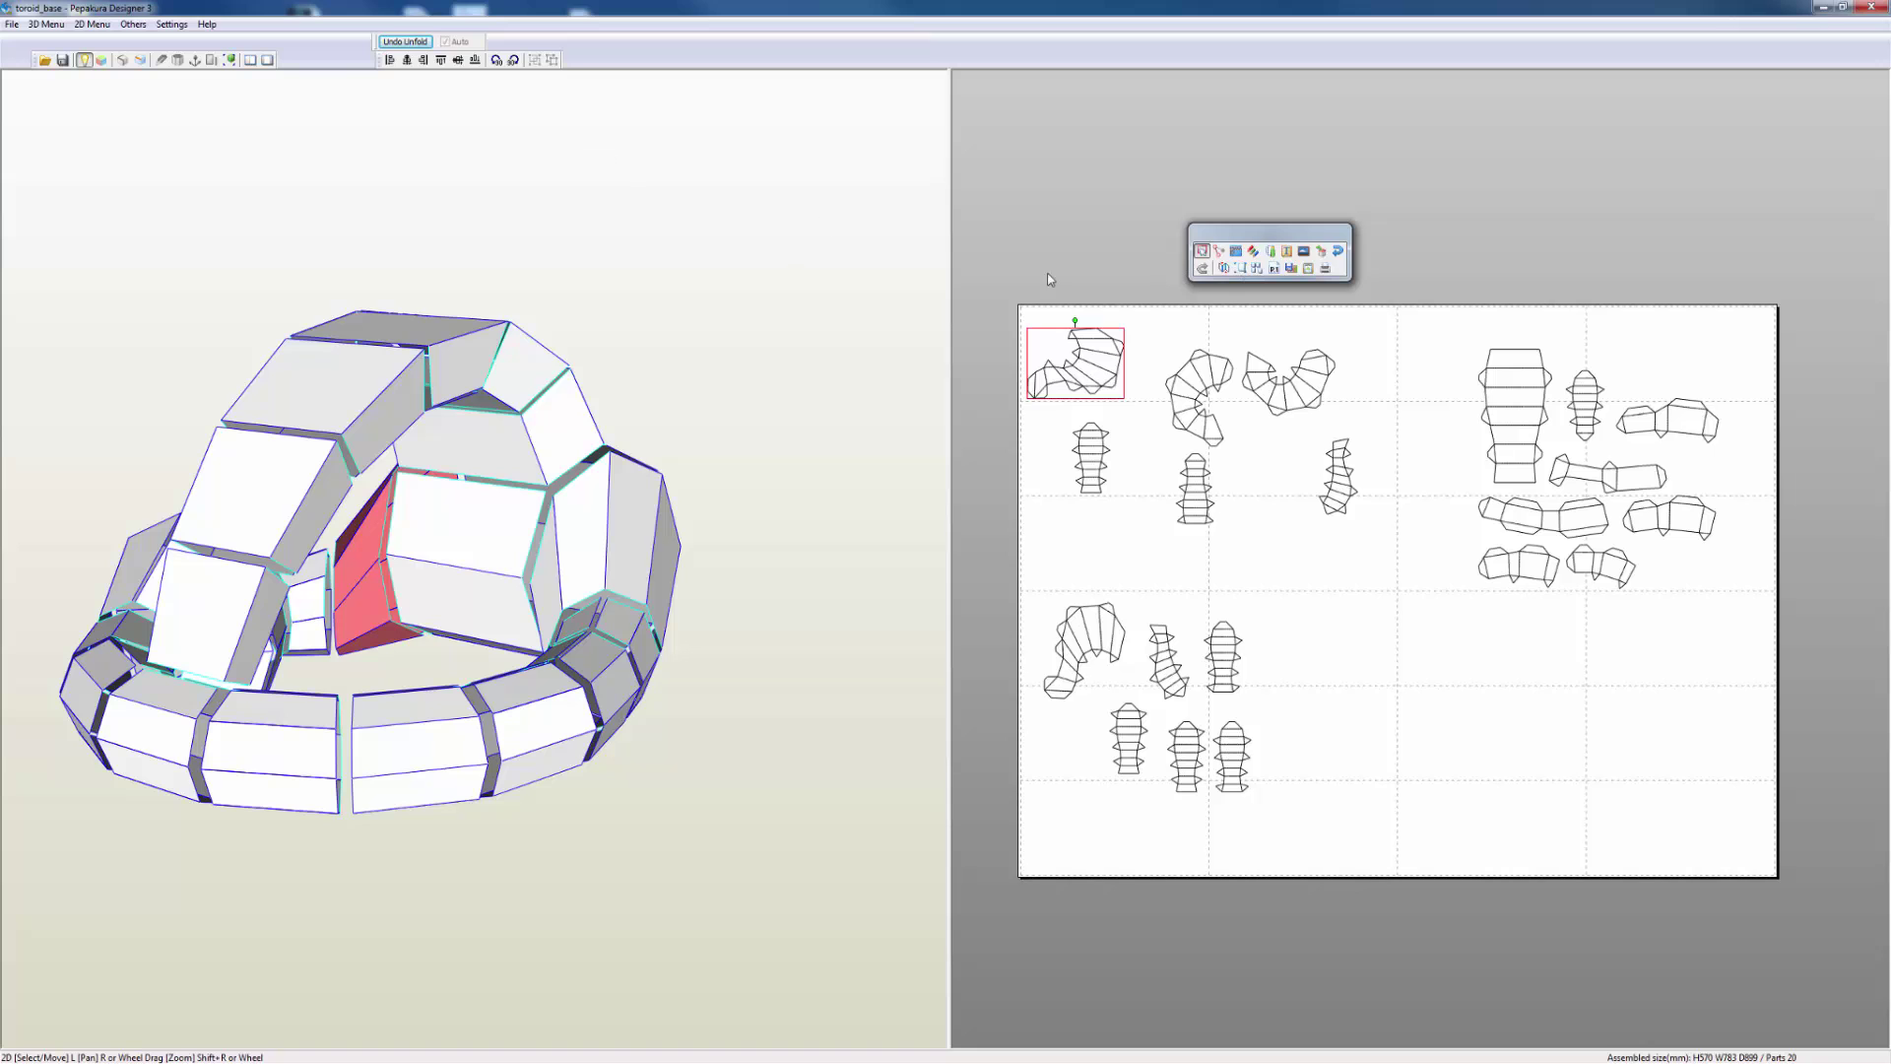
- Hide the 3D view and zoom the pattern in on the sheet's top-left parts
{"action": "left_click", "coordinate": [267, 59]}
{"action": "scroll", "coordinate": [916, 518], "scroll_direction": "up", "scroll_amount": 2}
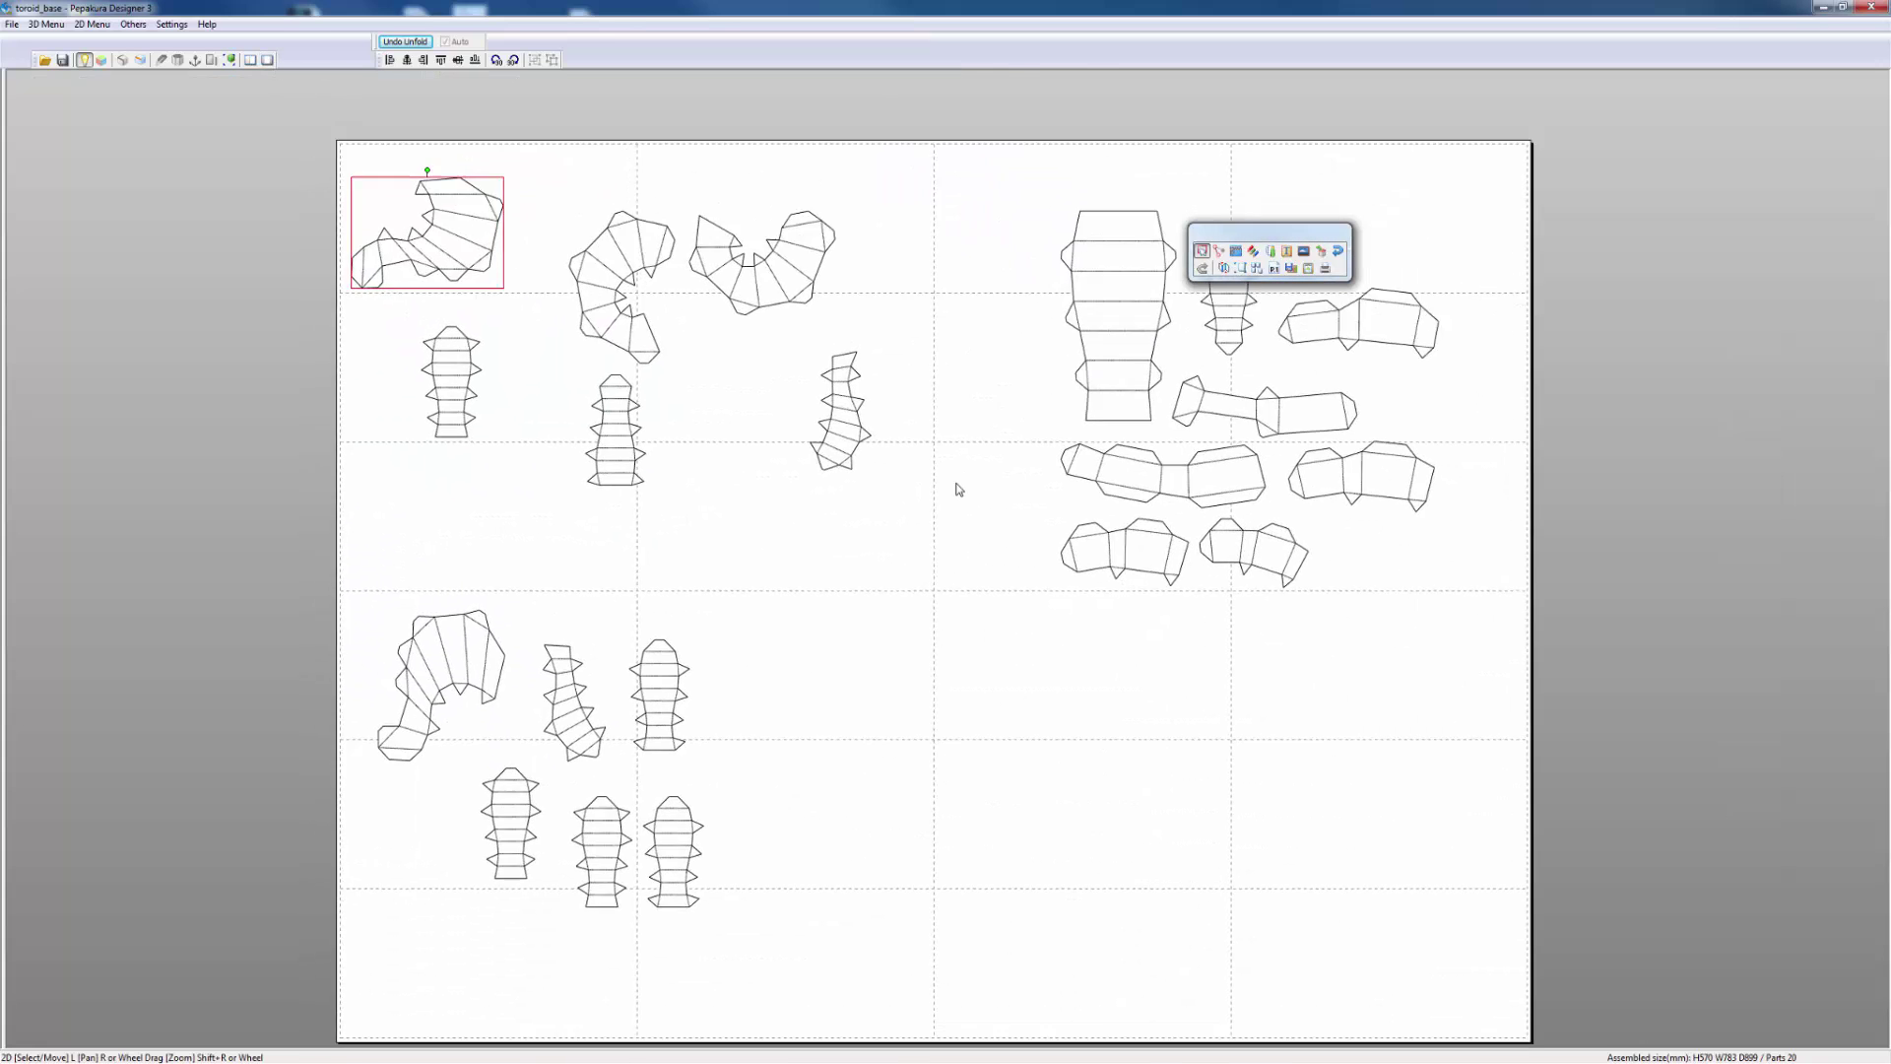
{"action": "mouse_move", "coordinate": [961, 487]}
{"action": "right_mouse_down"}
{"action": "mouse_move", "coordinate": [979, 469]}
{"action": "mouse_move", "coordinate": [980, 498]}
{"action": "right_mouse_up"}
{"action": "scroll", "coordinate": [975, 498], "scroll_direction": "up", "scroll_amount": 2}
{"action": "right_click_drag", "start_coordinate": [815, 504], "coordinate": [1139, 730]}
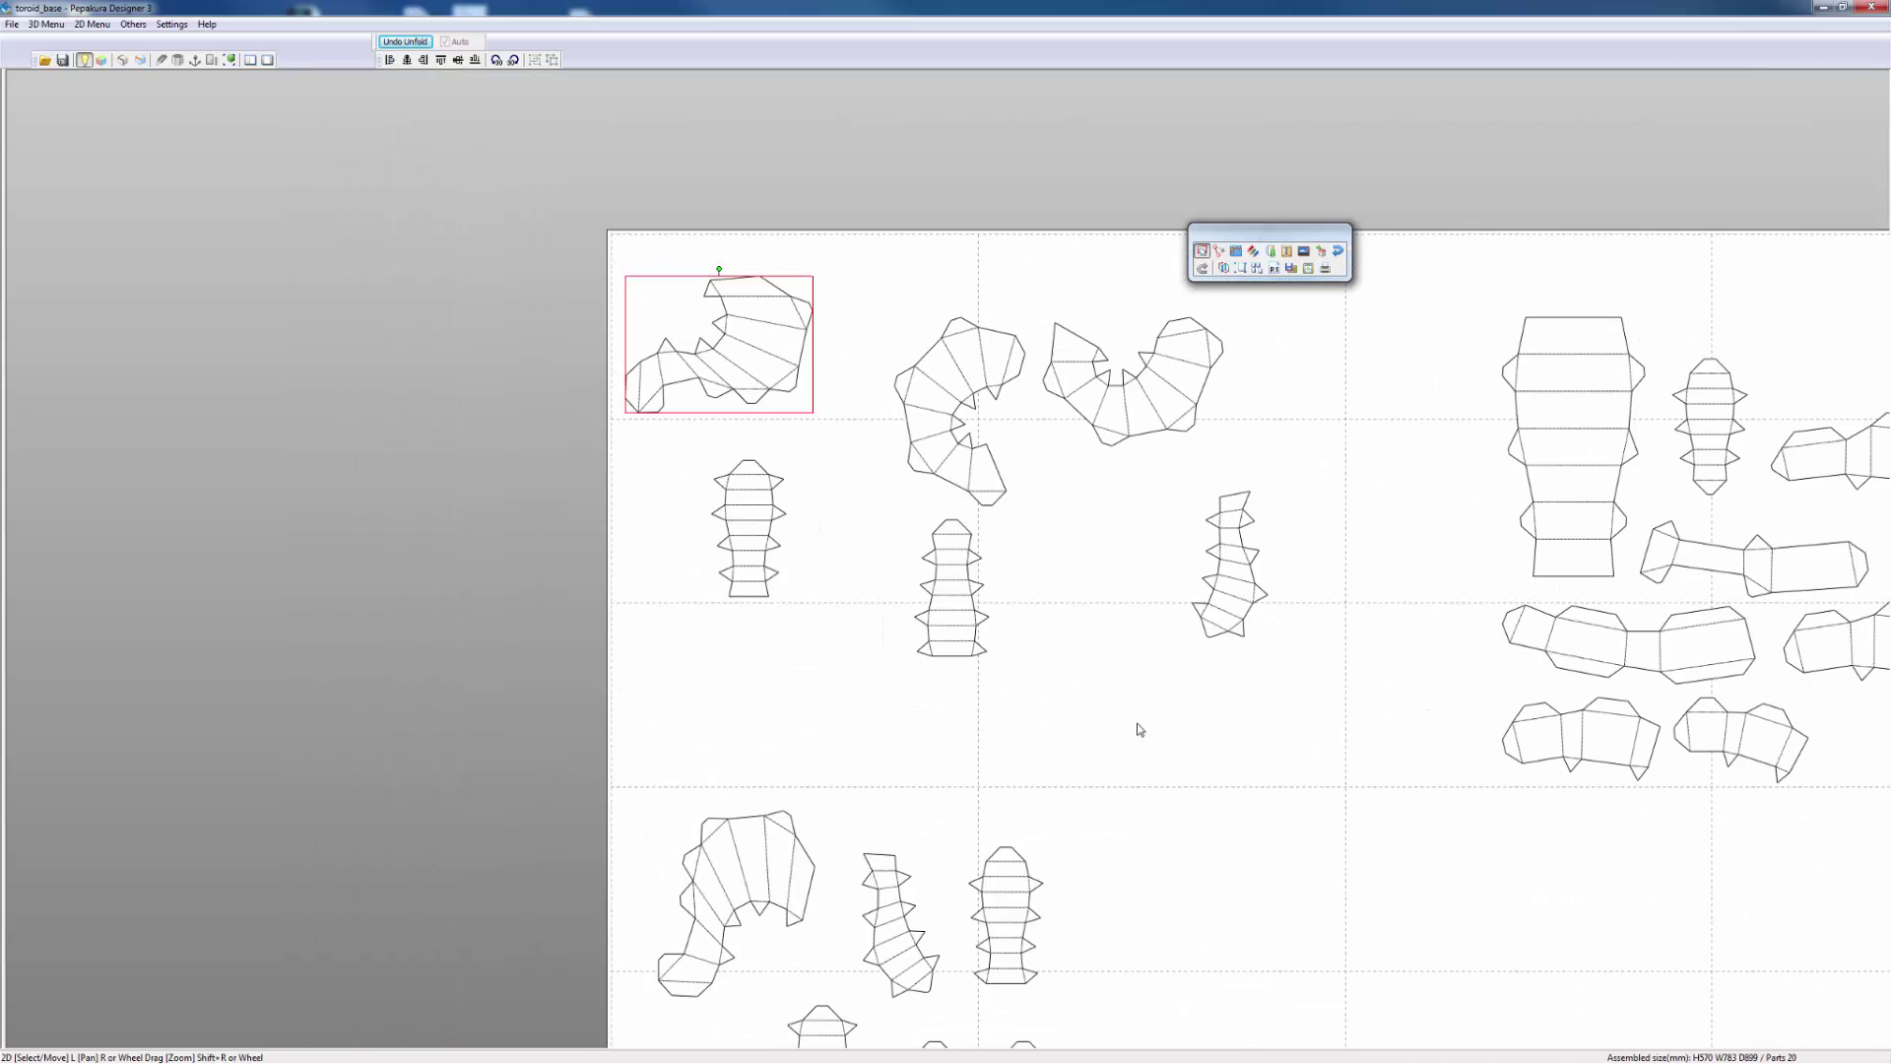
{"action": "scroll", "coordinate": [1141, 720], "scroll_direction": "up", "scroll_amount": 3}
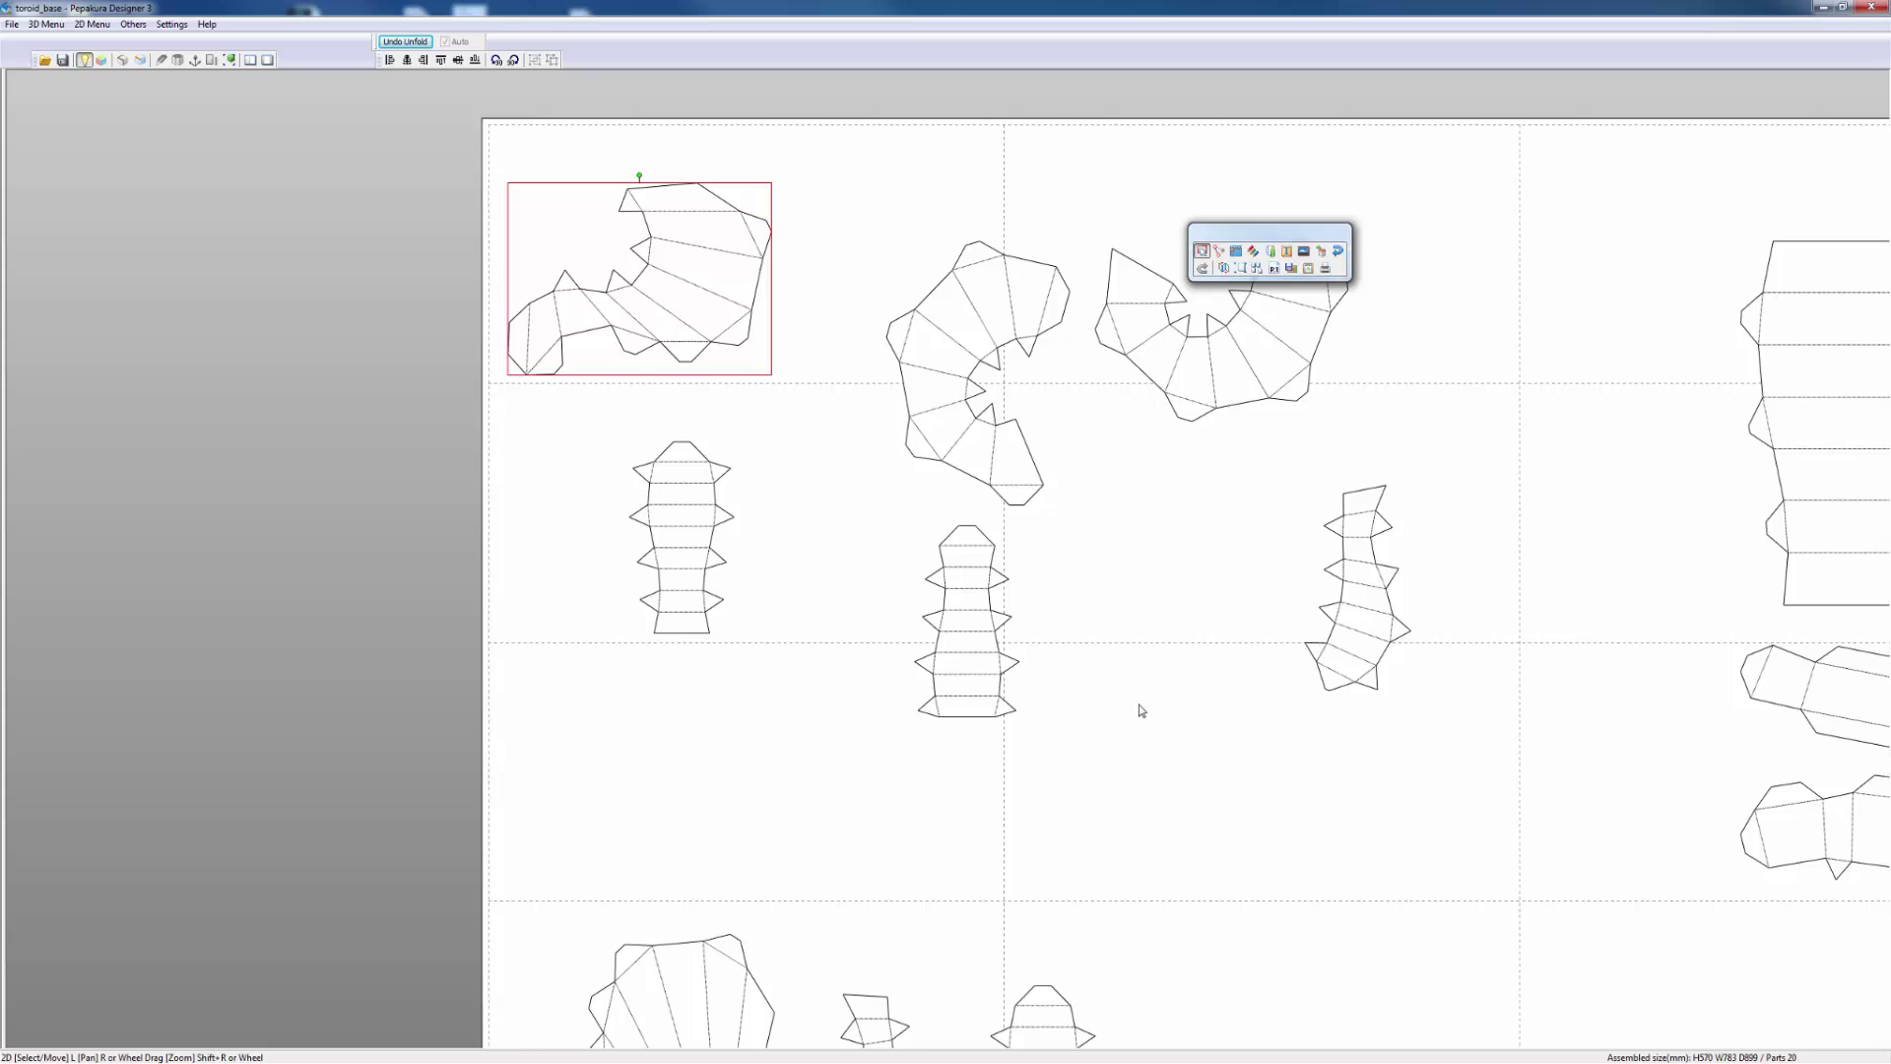
{"action": "scroll", "coordinate": [1140, 709], "scroll_direction": "down", "scroll_amount": 1}
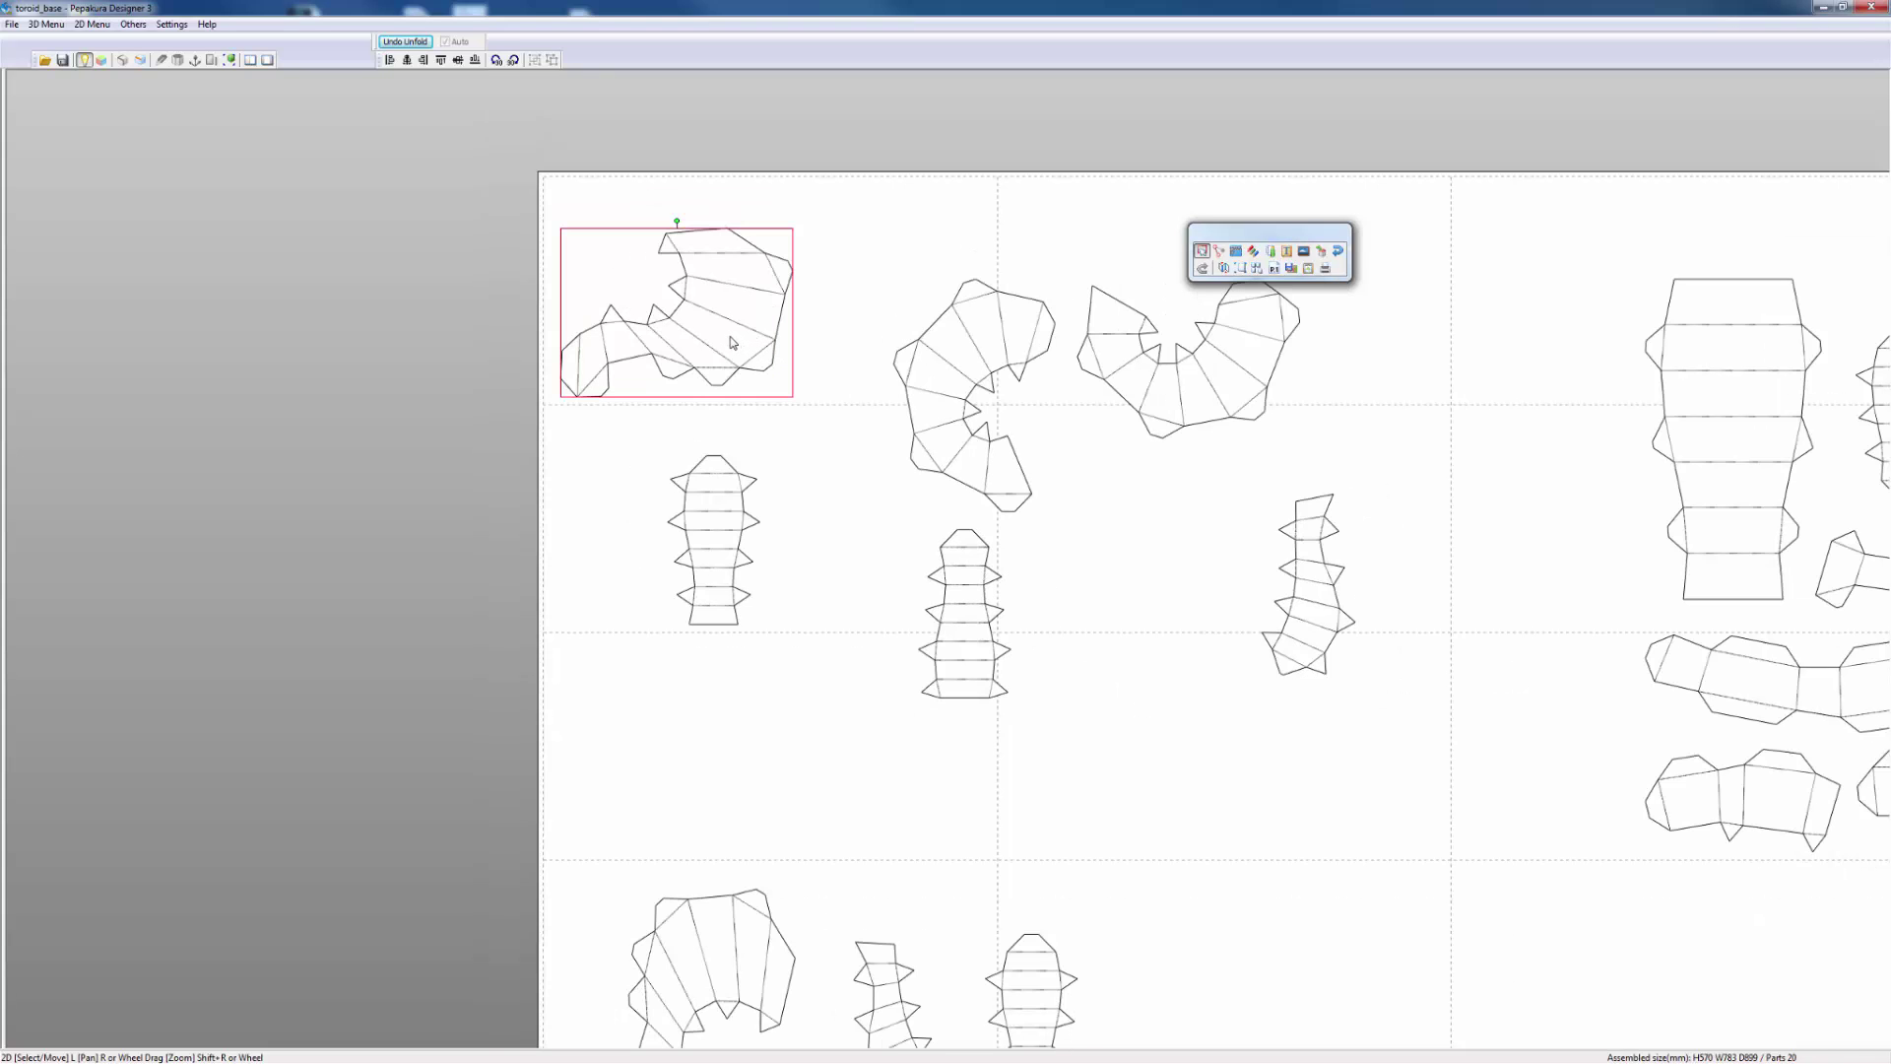
- Tuck the first arm into the corner and place the C-shaped part beside it
{"action": "left_click_drag", "start_coordinate": [730, 342], "coordinate": [719, 297]}
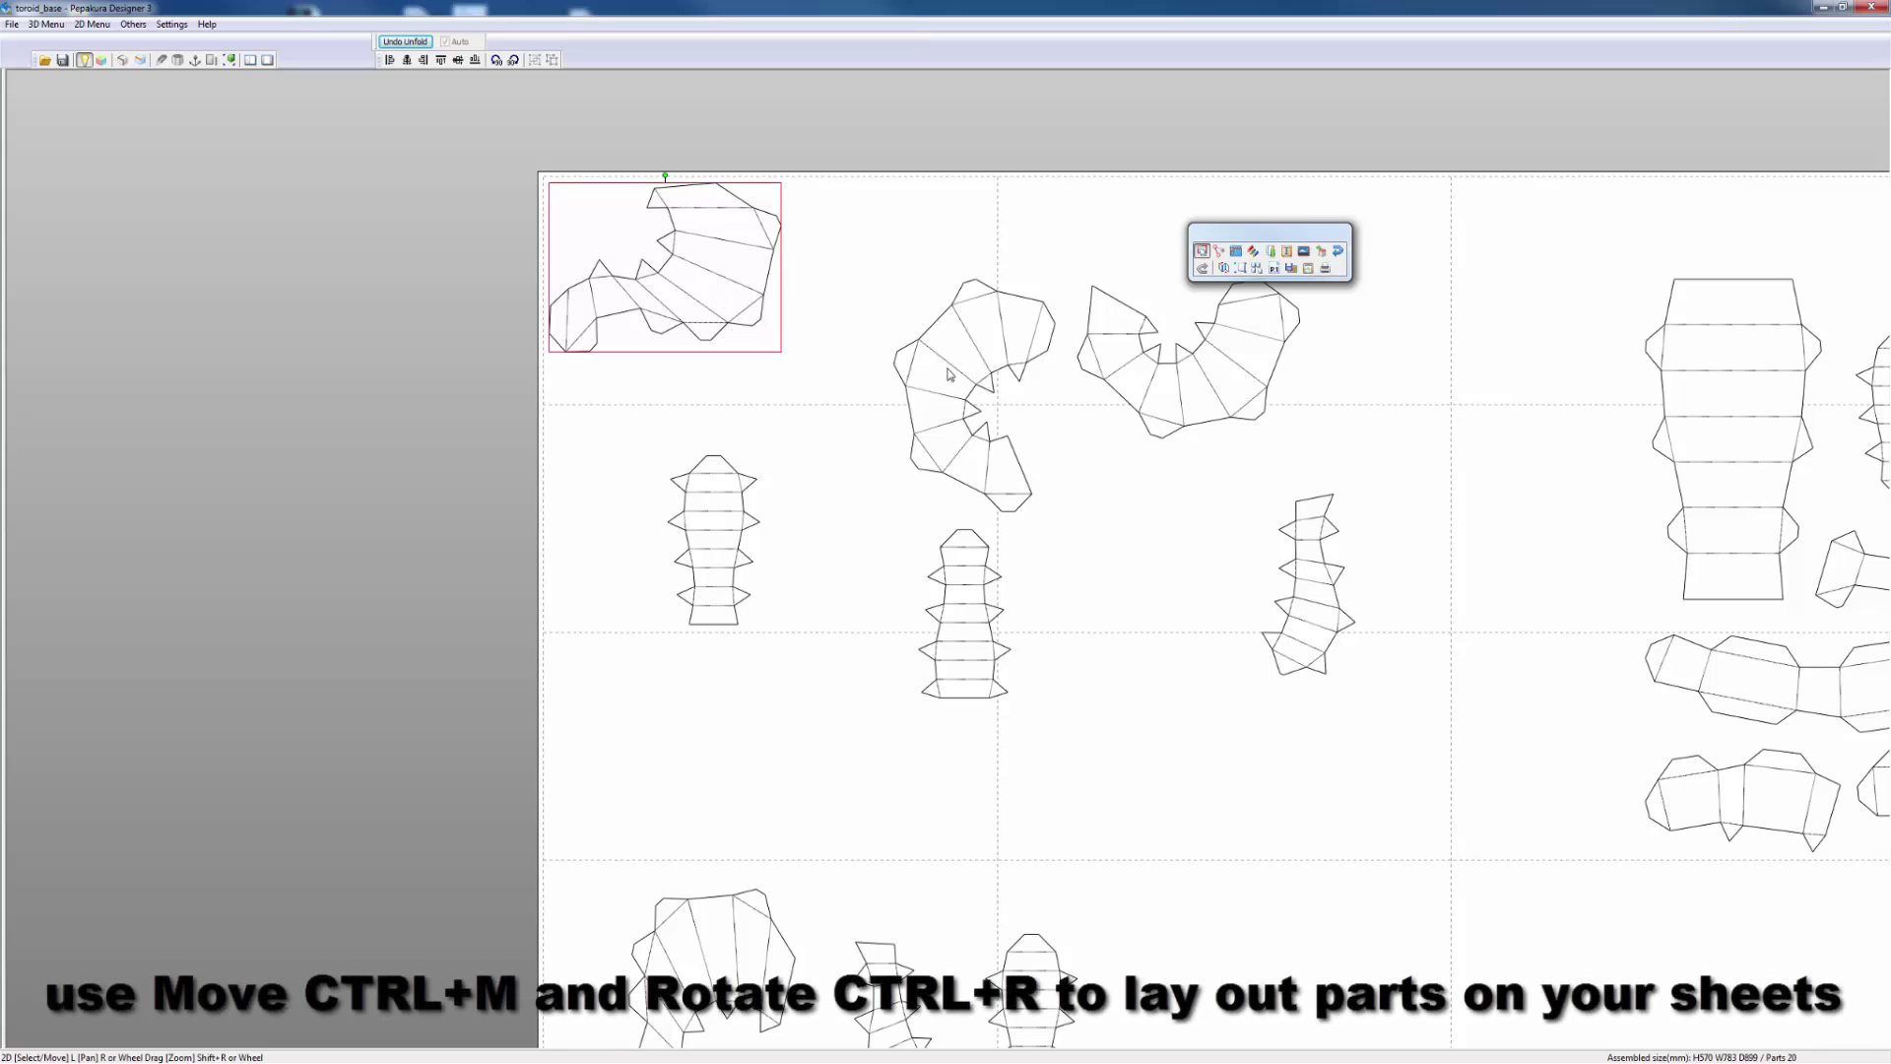
{"action": "left_click_drag", "start_coordinate": [949, 387], "coordinate": [851, 285]}
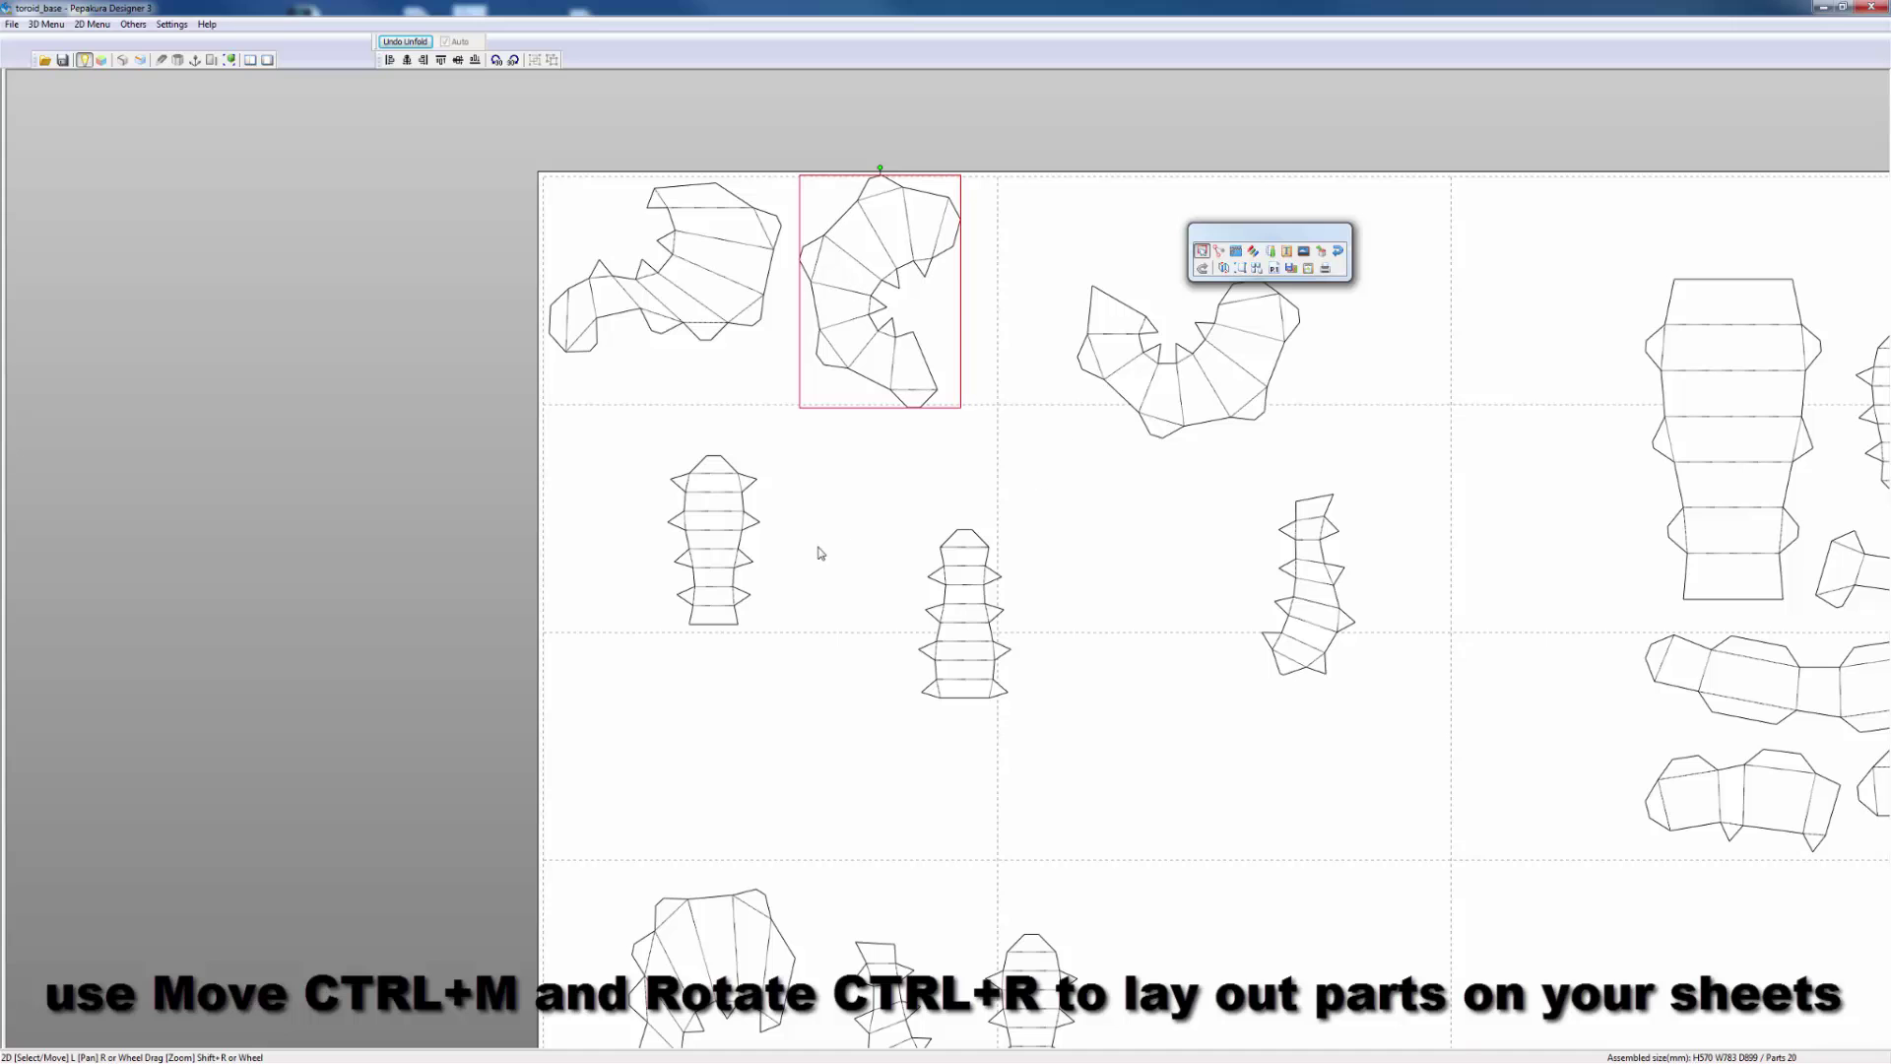
{"action": "scroll", "coordinate": [916, 427], "scroll_direction": "up", "scroll_amount": 3}
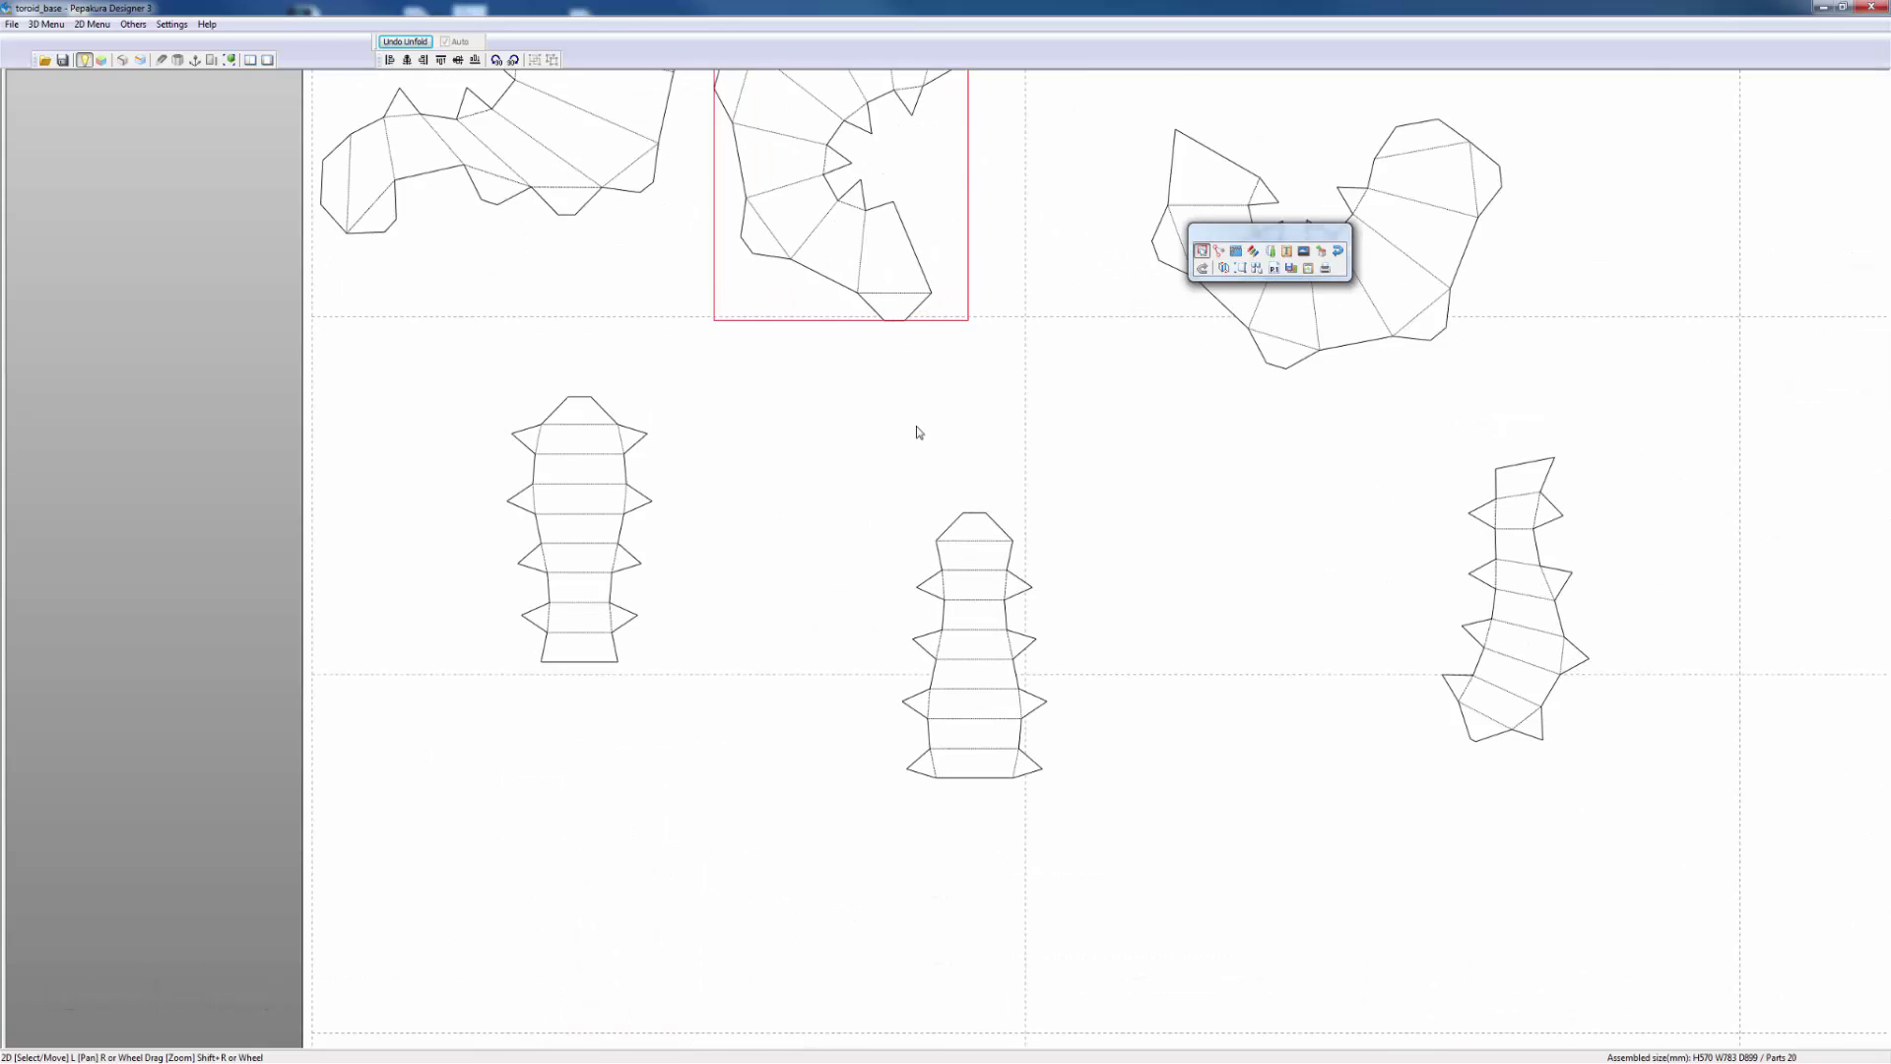
{"action": "scroll", "coordinate": [918, 428], "scroll_direction": "down", "scroll_amount": 4}
{"action": "scroll", "coordinate": [917, 427], "scroll_direction": "down", "scroll_amount": 3}
- Reshape the flaps with Change Shape at 20 mm height and apply it to all flaps
{"action": "right_click_drag", "start_coordinate": [1144, 637], "coordinate": [1129, 594]}
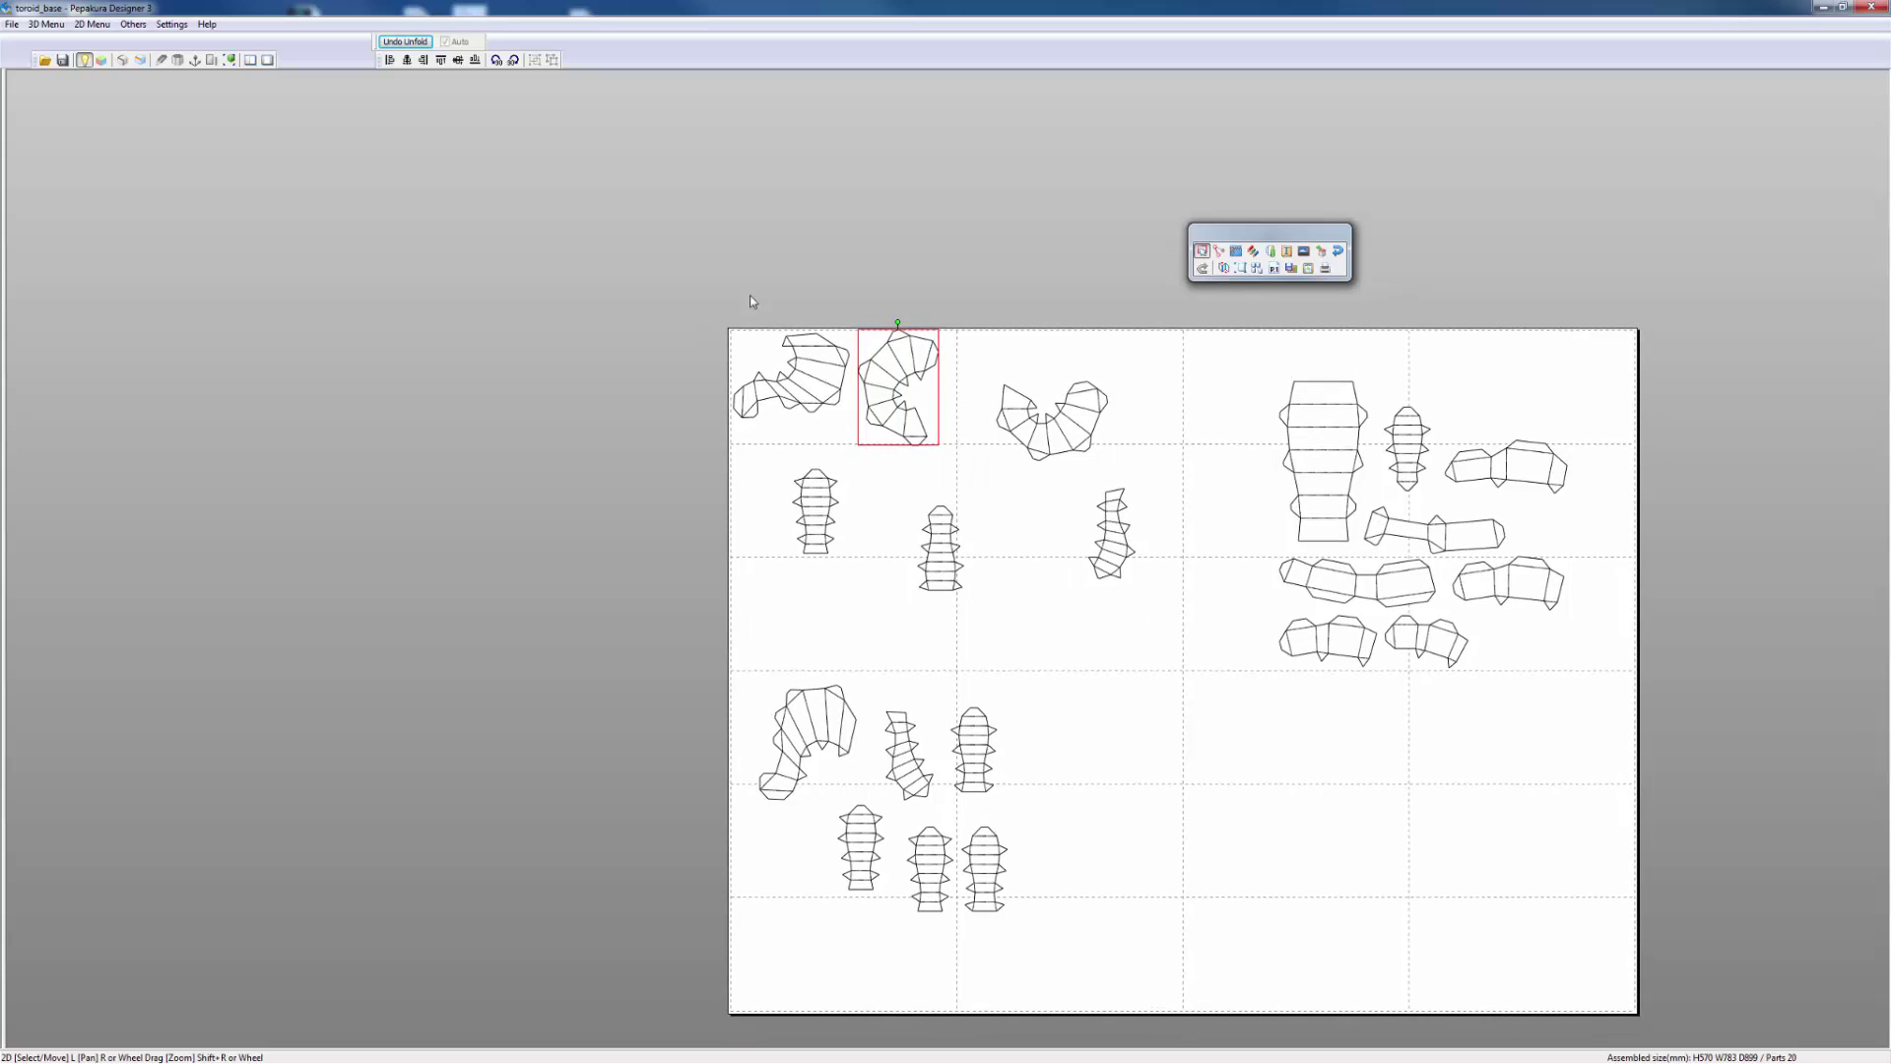
{"action": "left_click", "coordinate": [1117, 678]}
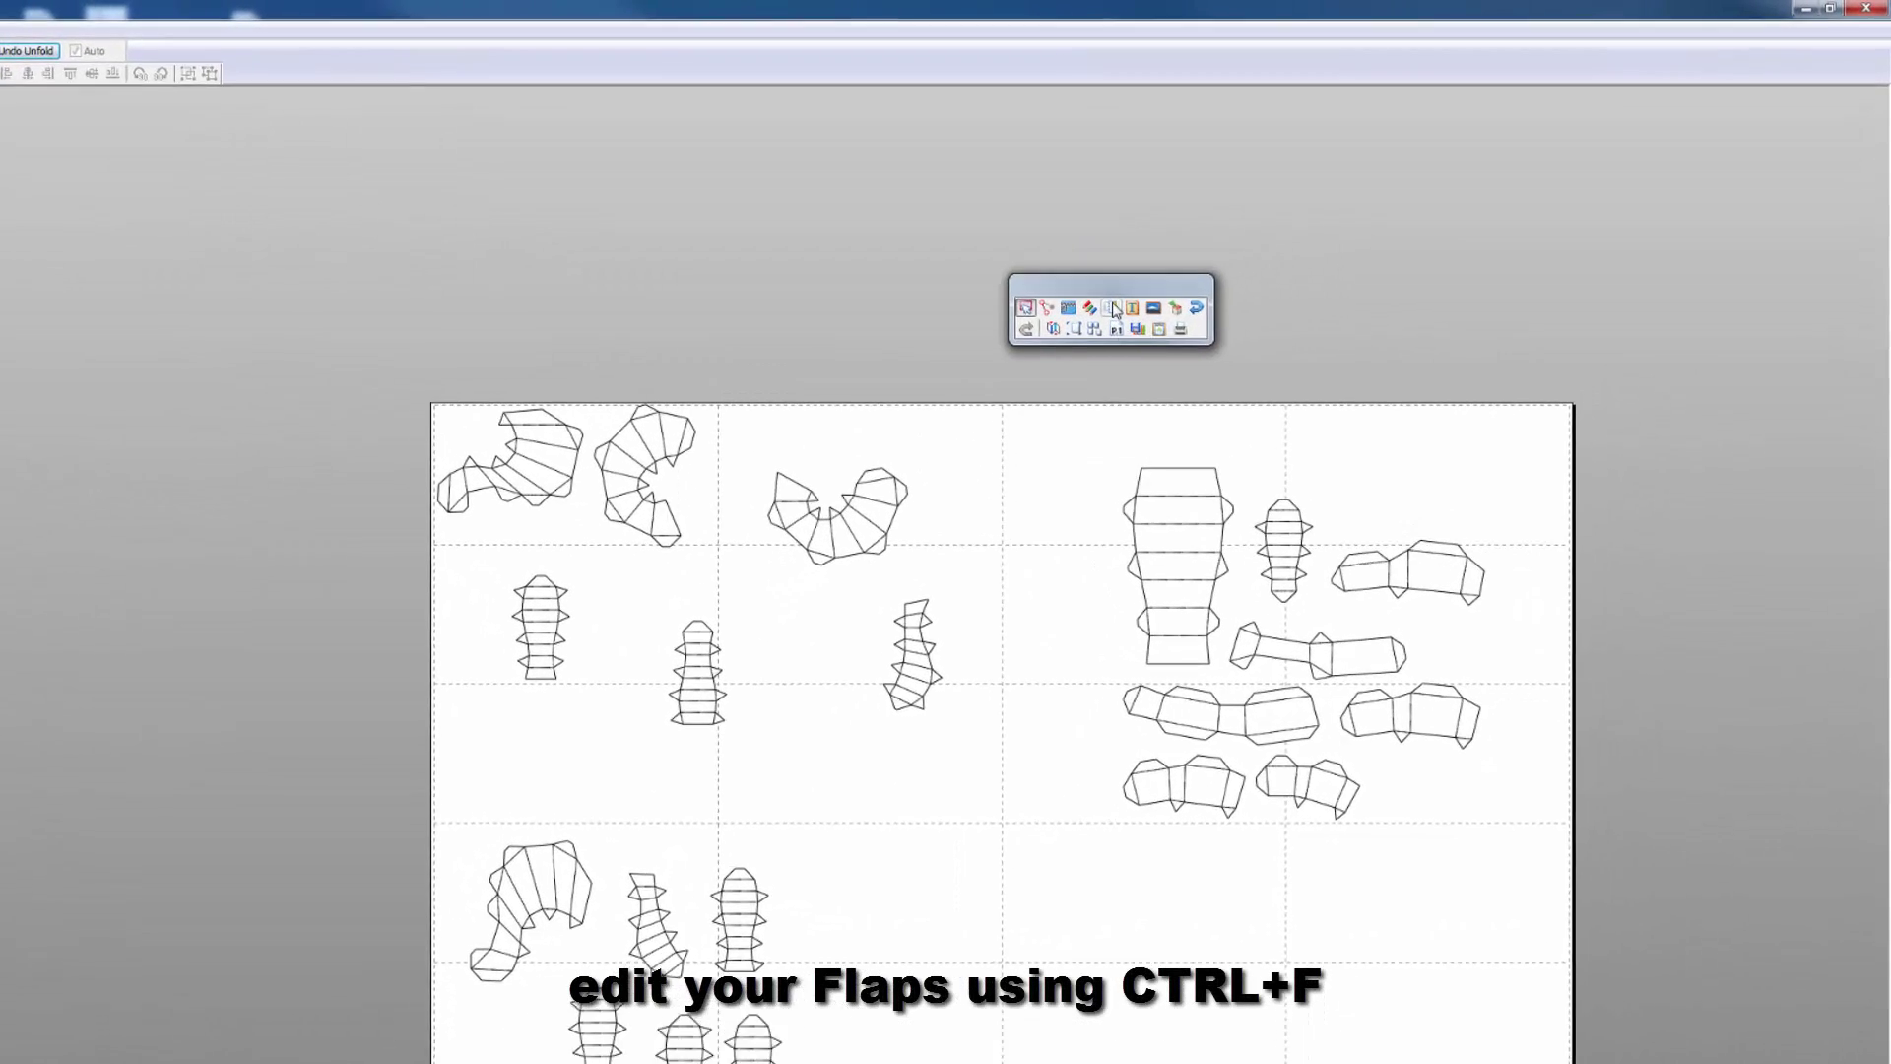
{"action": "left_click", "coordinate": [1112, 308]}
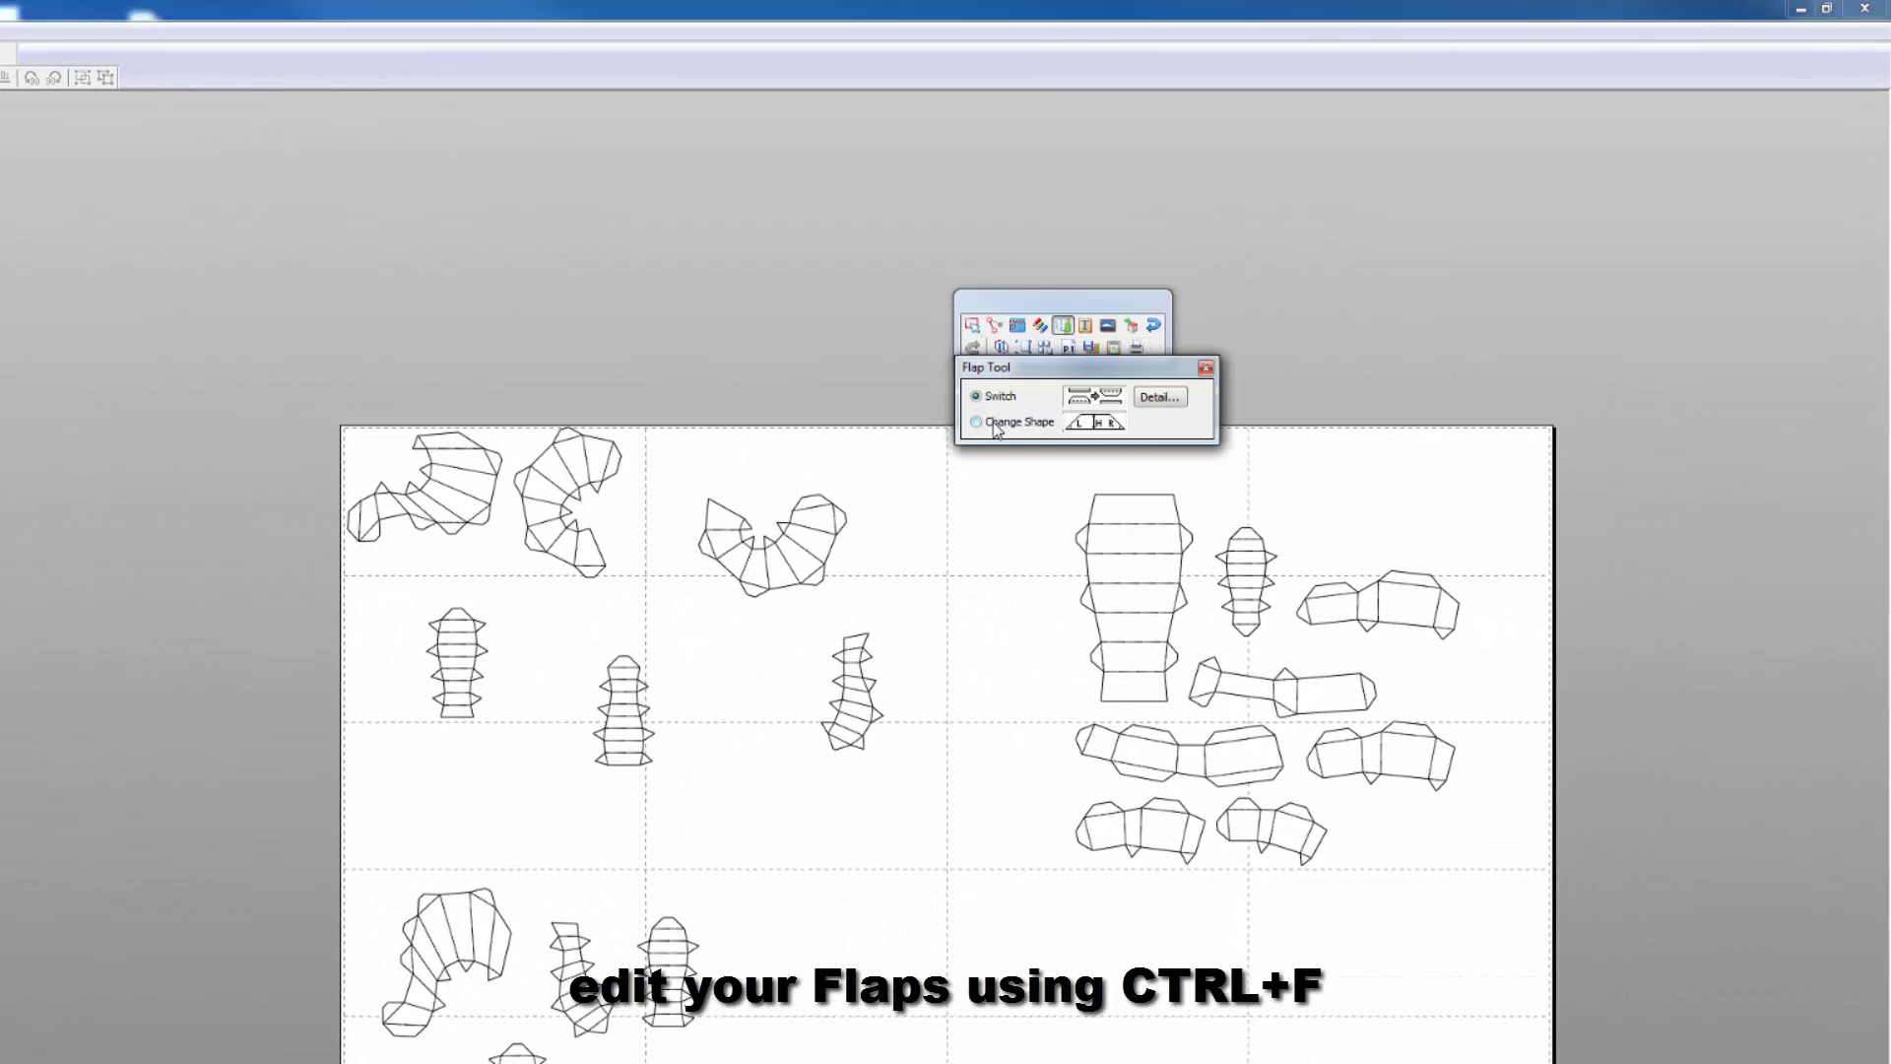
{"action": "left_click", "coordinate": [997, 425]}
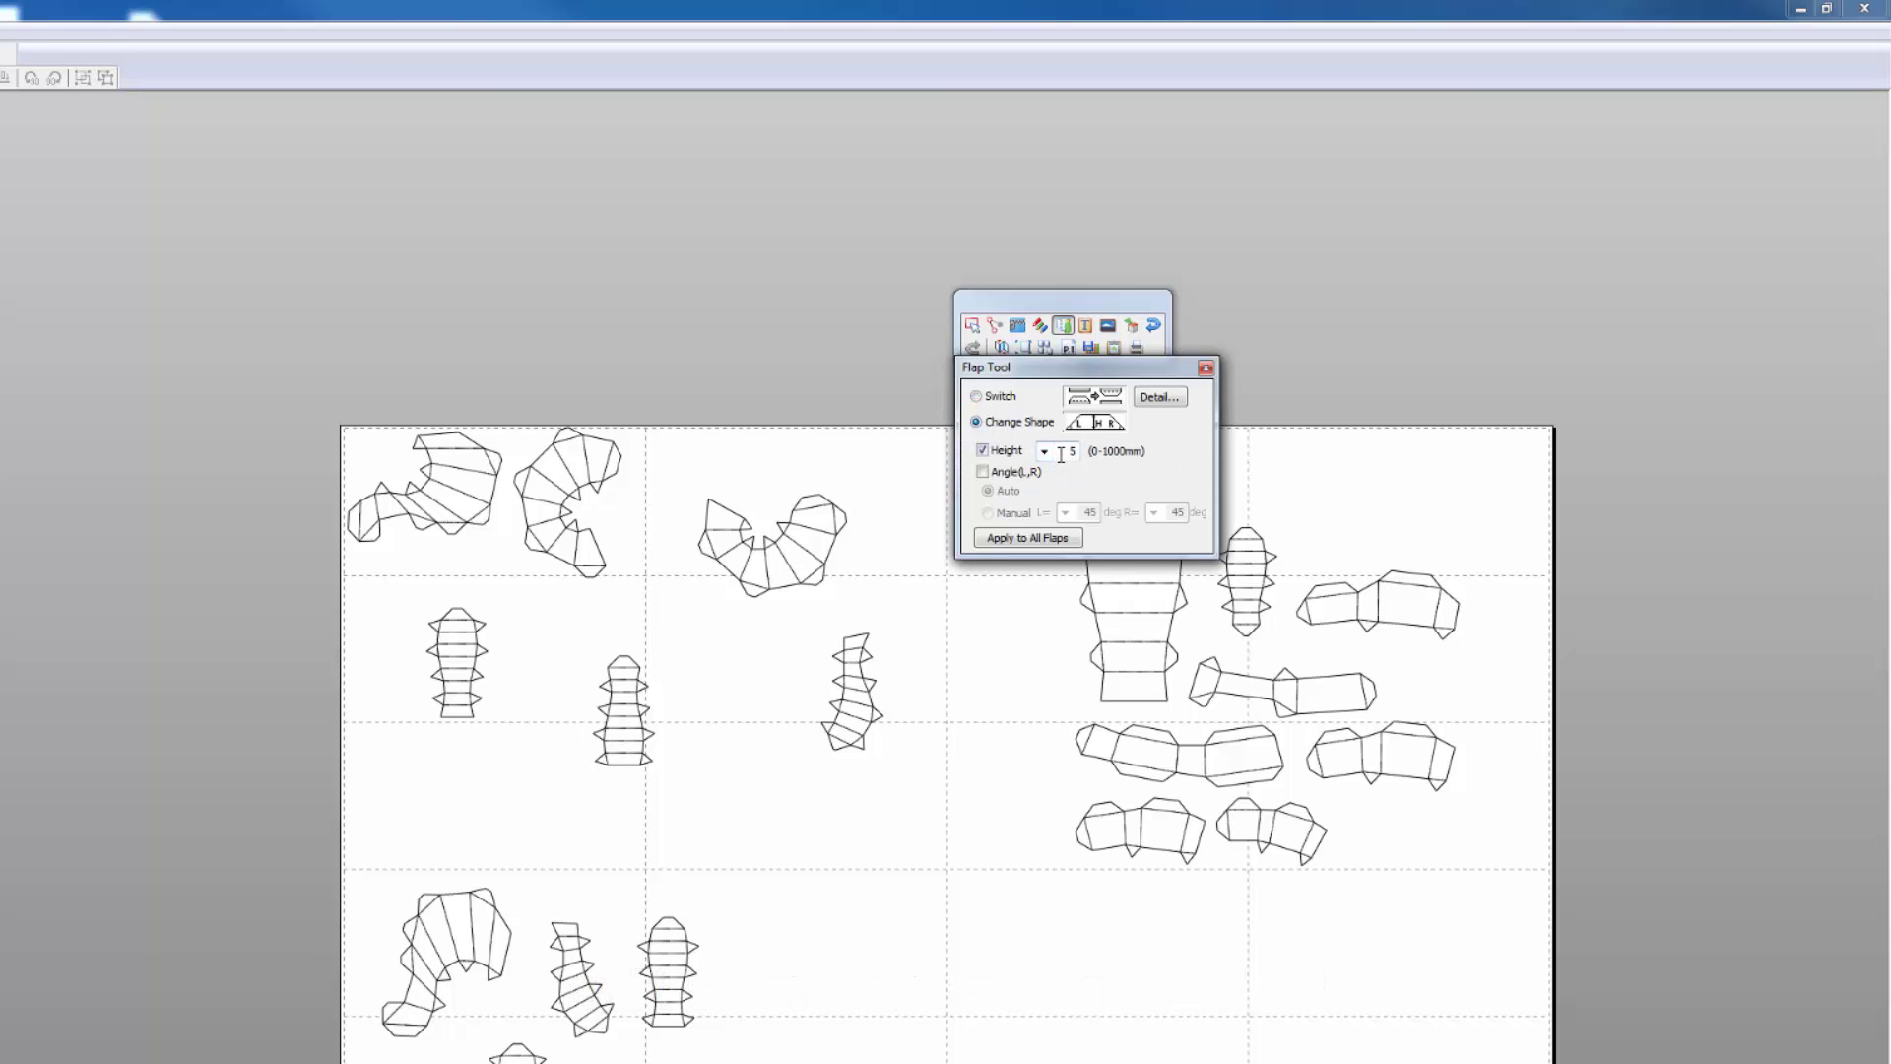
{"action": "double_click", "coordinate": [1072, 451]}
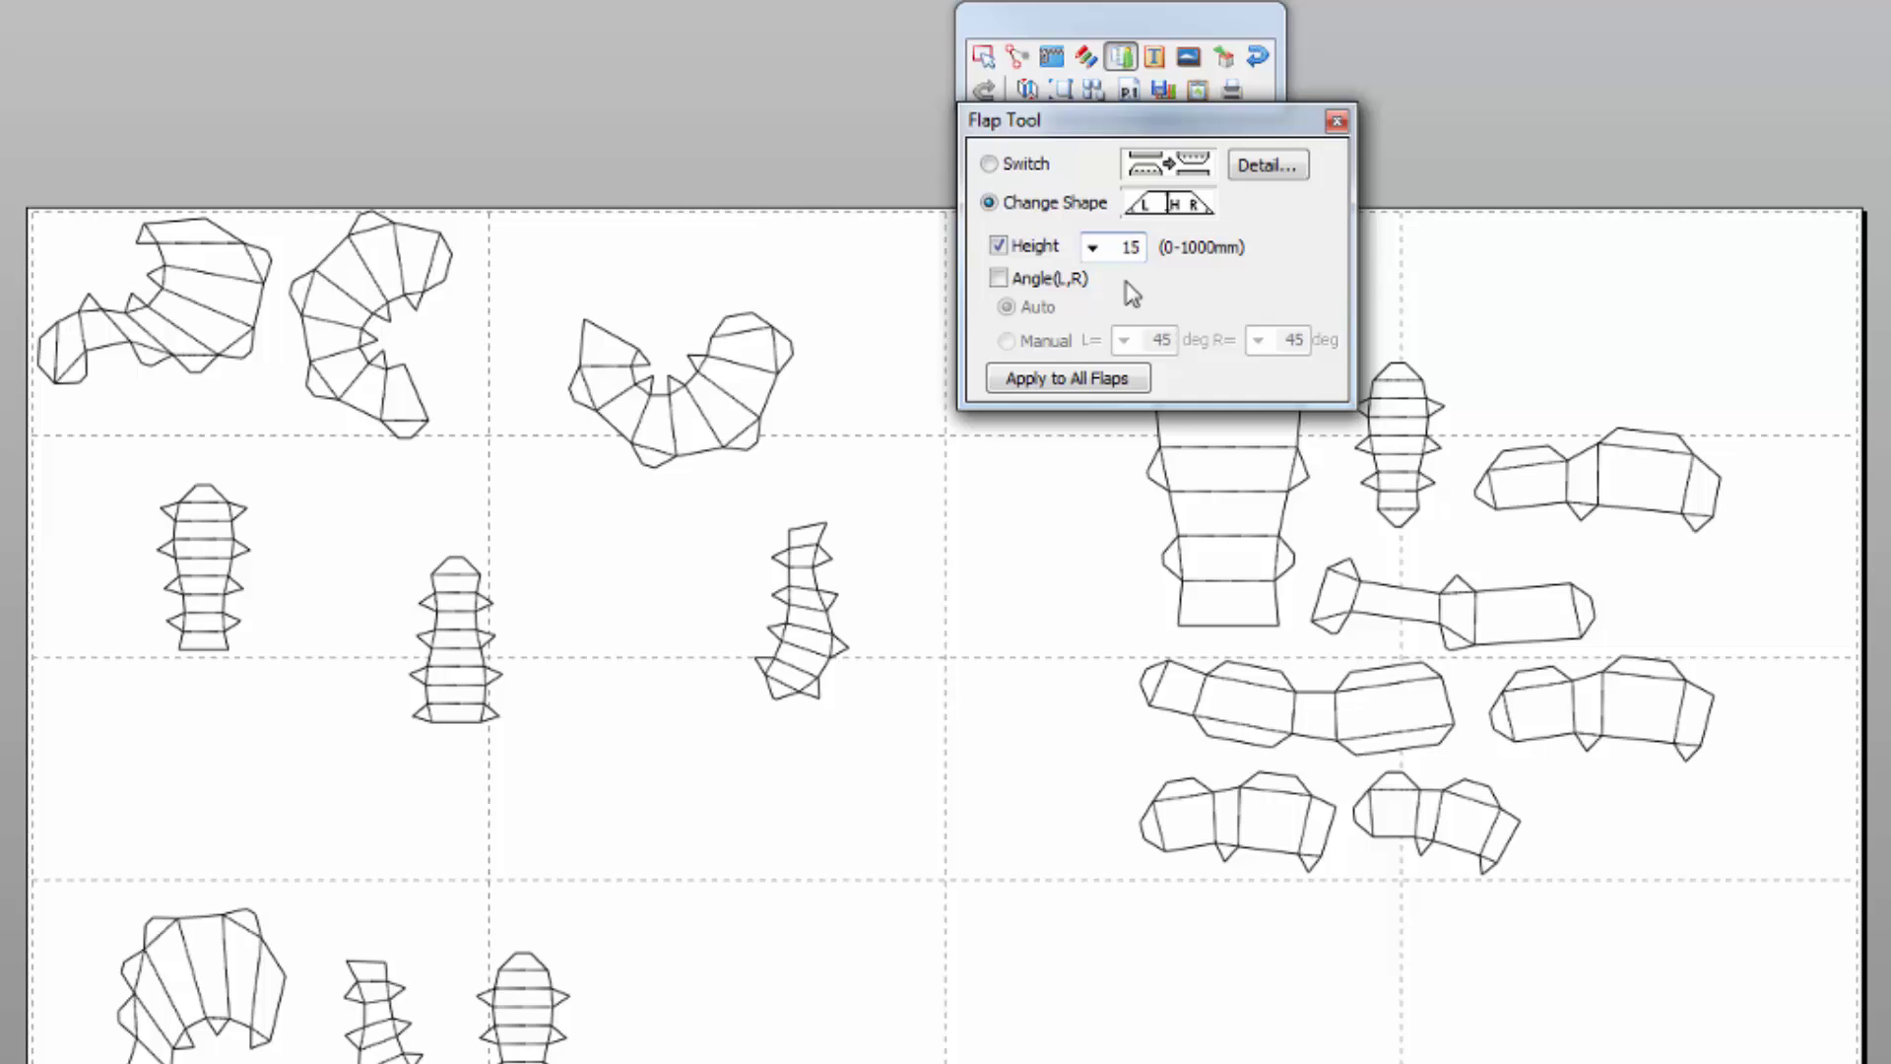
{"action": "key", "text": "Tab"}
{"action": "double_click", "coordinate": [1133, 247]}
{"action": "type", "text": "20"}
{"action": "key", "text": "Tab"}
{"action": "left_click", "coordinate": [1082, 390]}
{"action": "left_click", "coordinate": [1122, 353]}
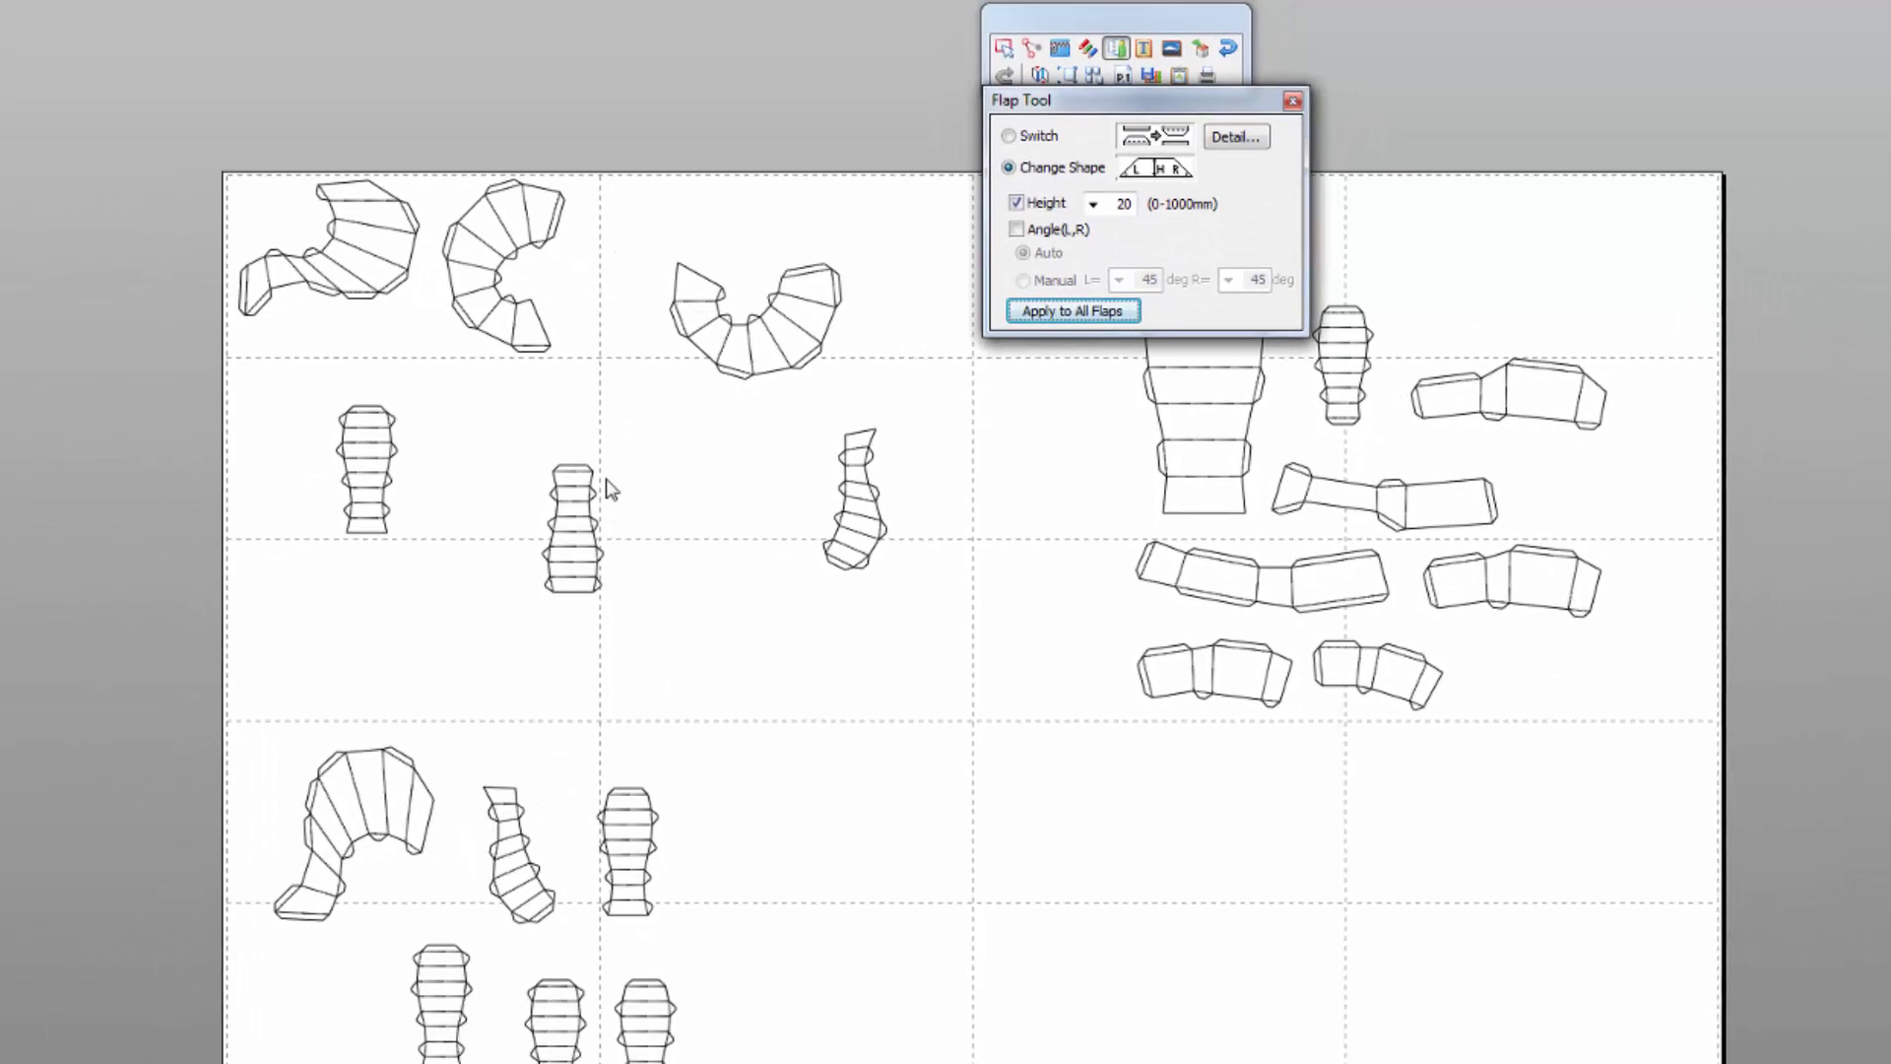
{"action": "scroll", "coordinate": [572, 301], "scroll_direction": "up", "scroll_amount": 3}
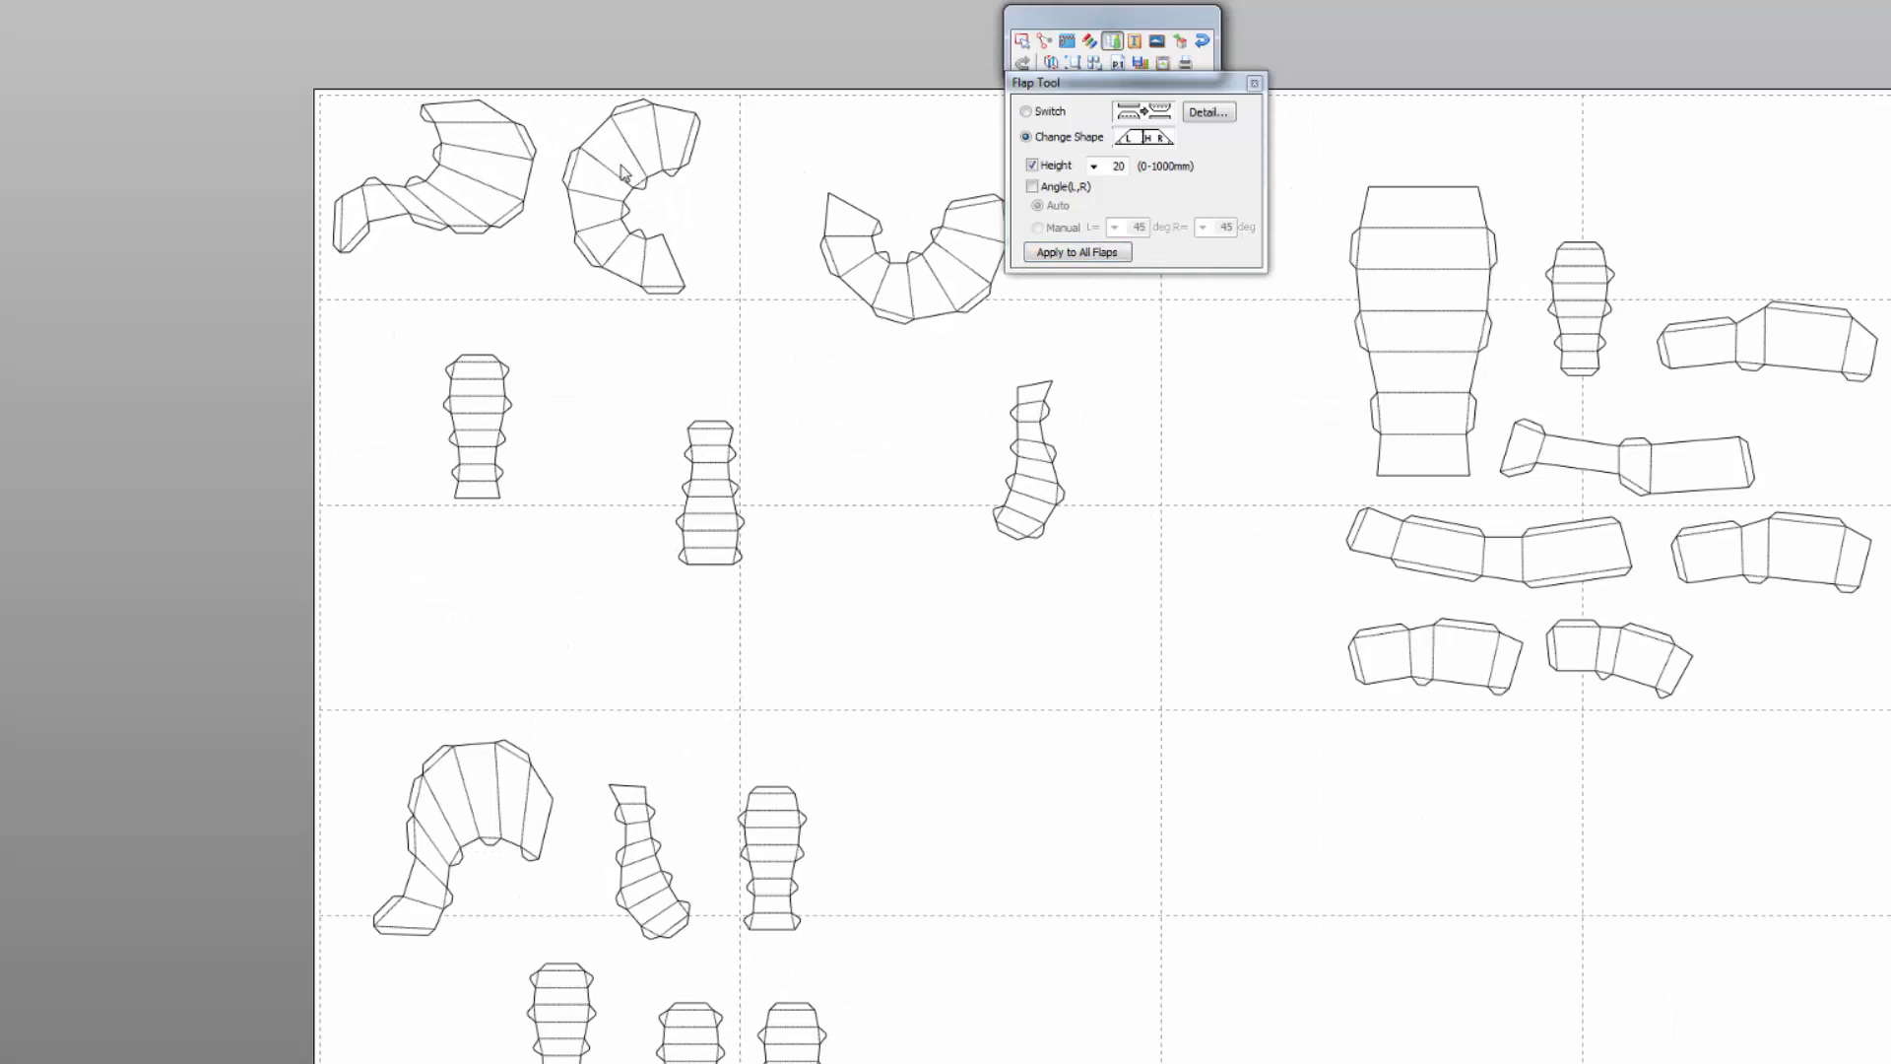
- Spread the curved parts, put a small column between them and two narrow parts below
{"action": "left_click", "coordinate": [1254, 85]}
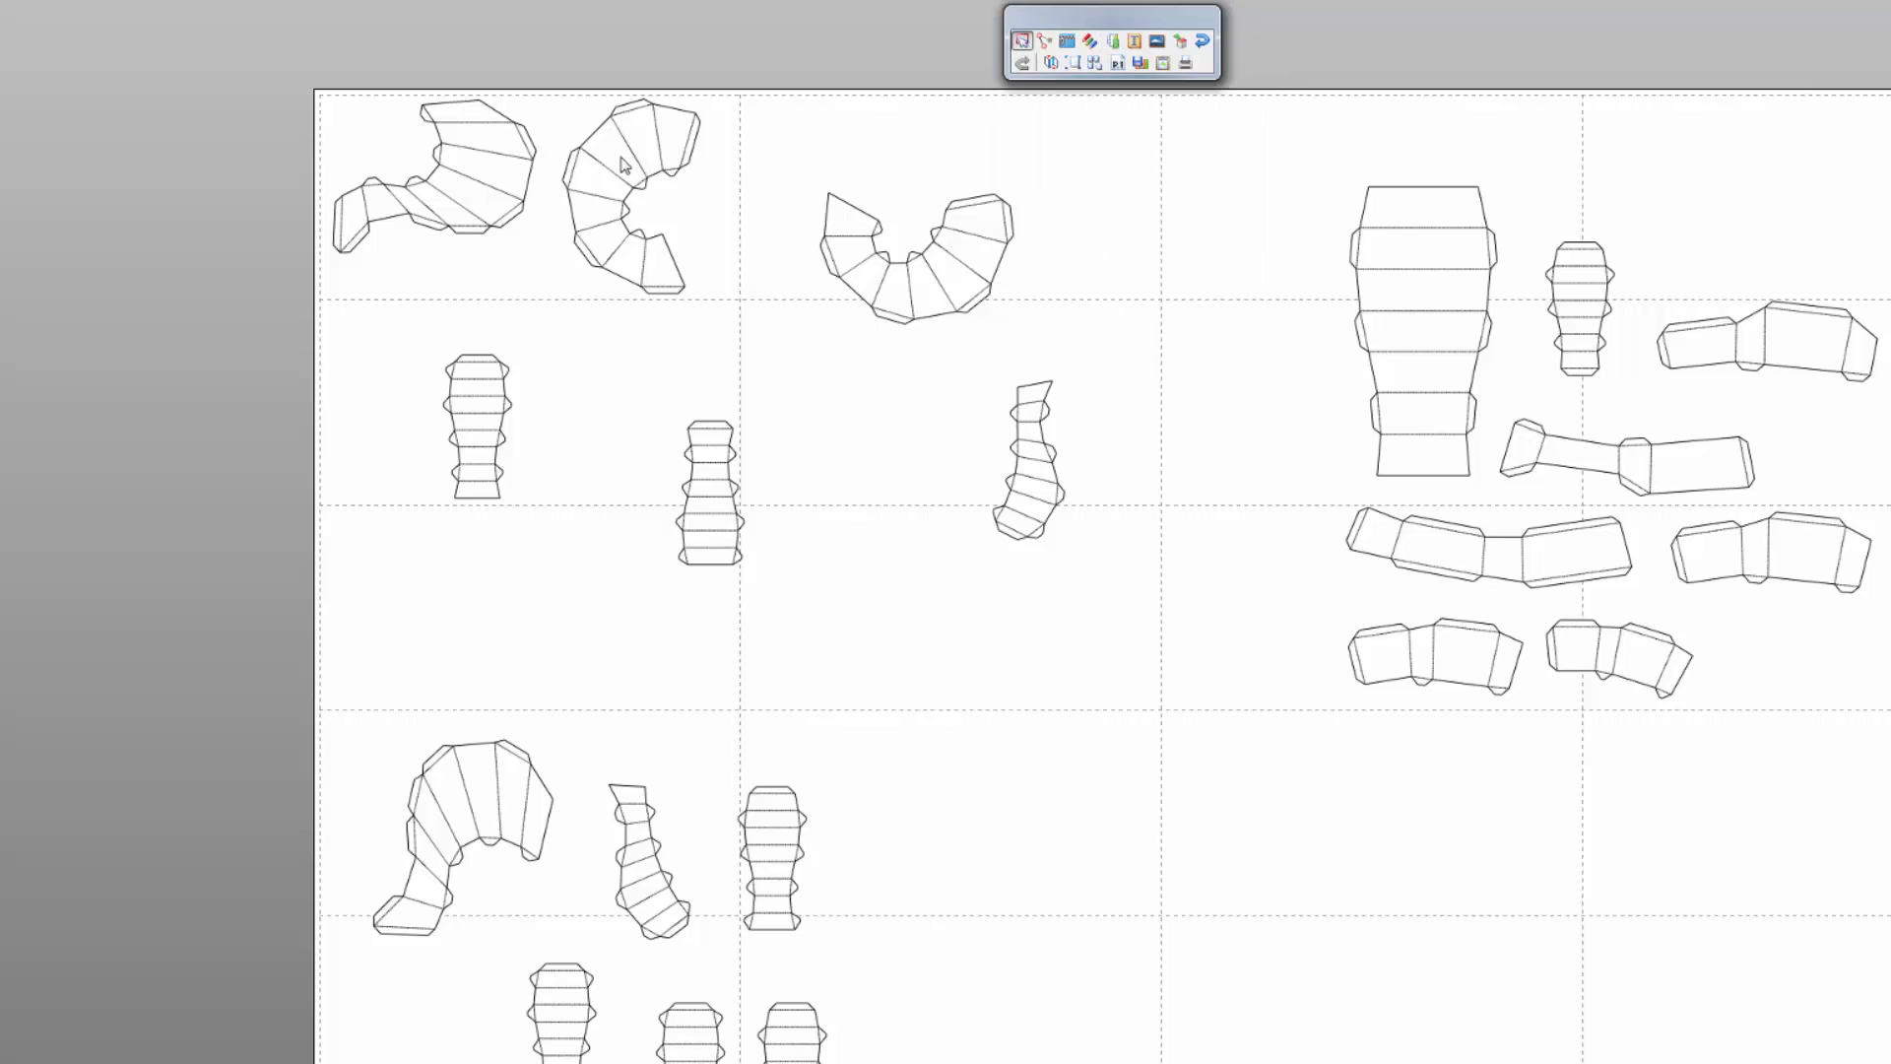
{"action": "left_click_drag", "start_coordinate": [624, 164], "coordinate": [664, 161]}
{"action": "left_click_drag", "start_coordinate": [475, 205], "coordinate": [468, 206]}
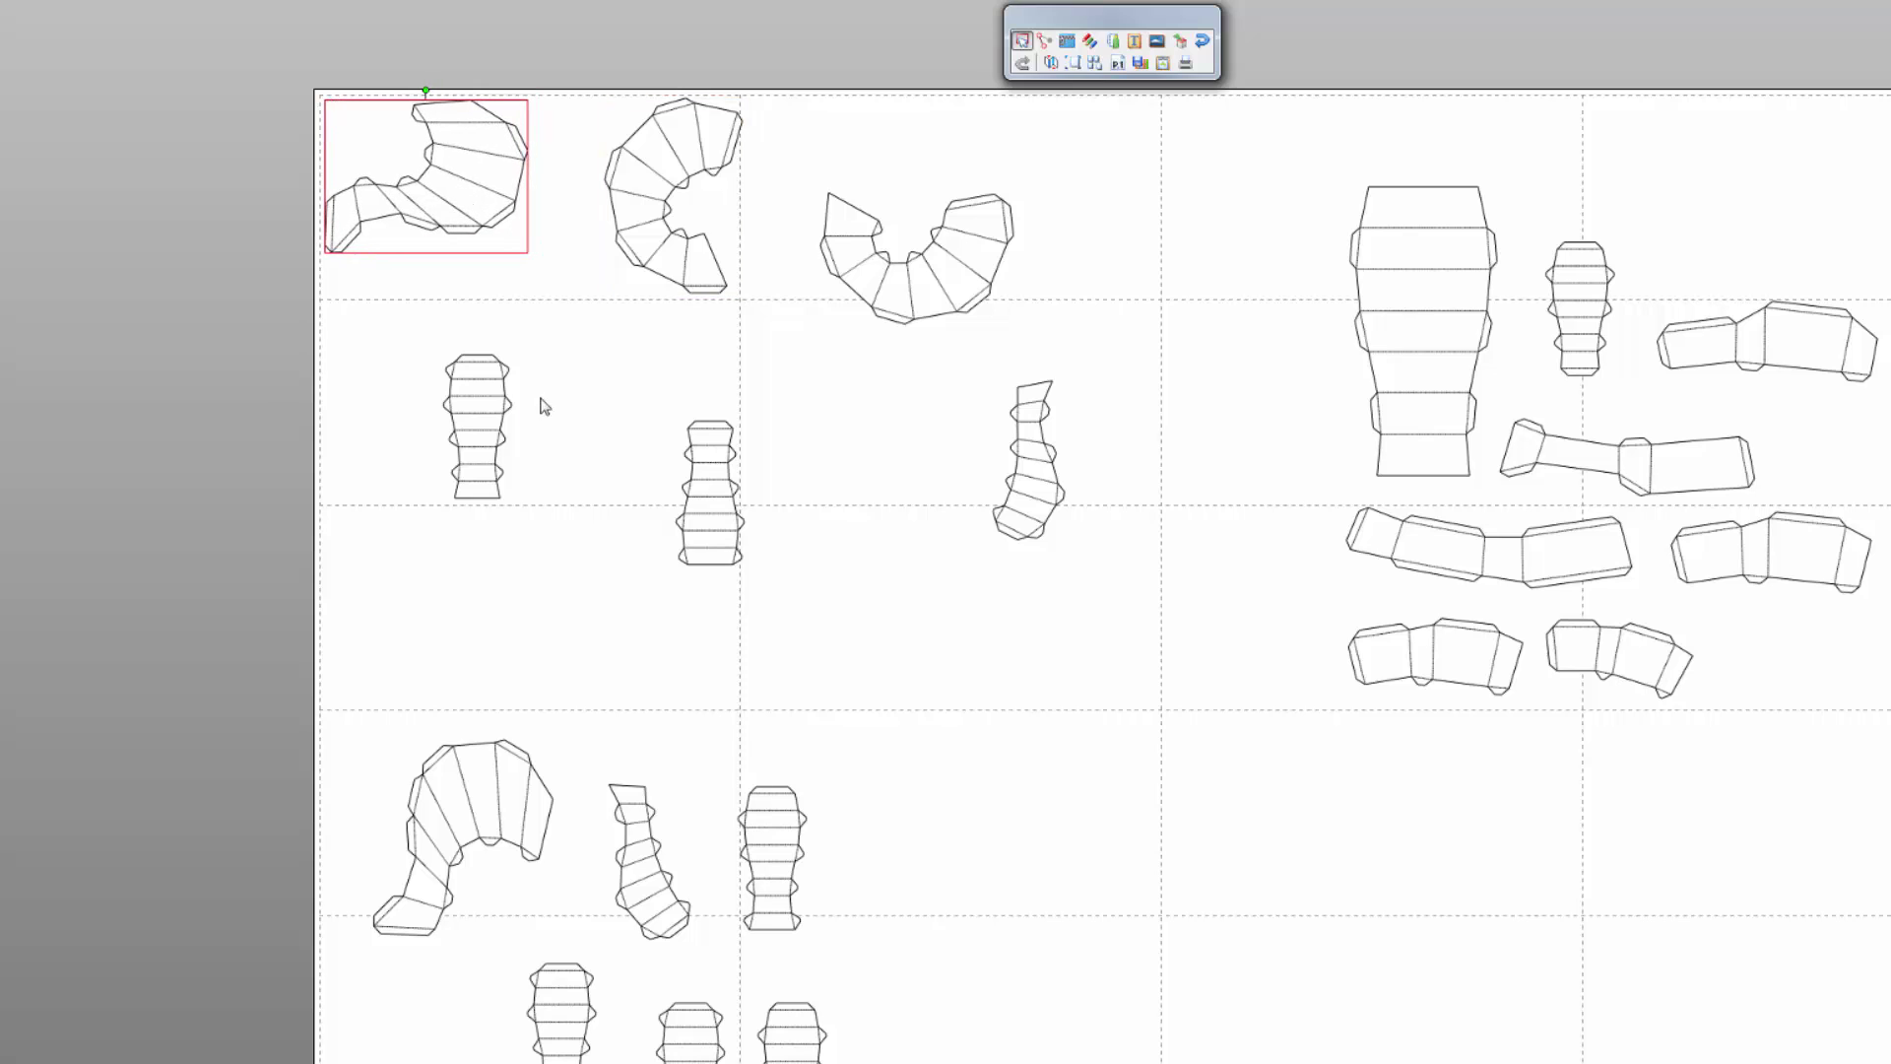
{"action": "left_click_drag", "start_coordinate": [482, 430], "coordinate": [568, 179]}
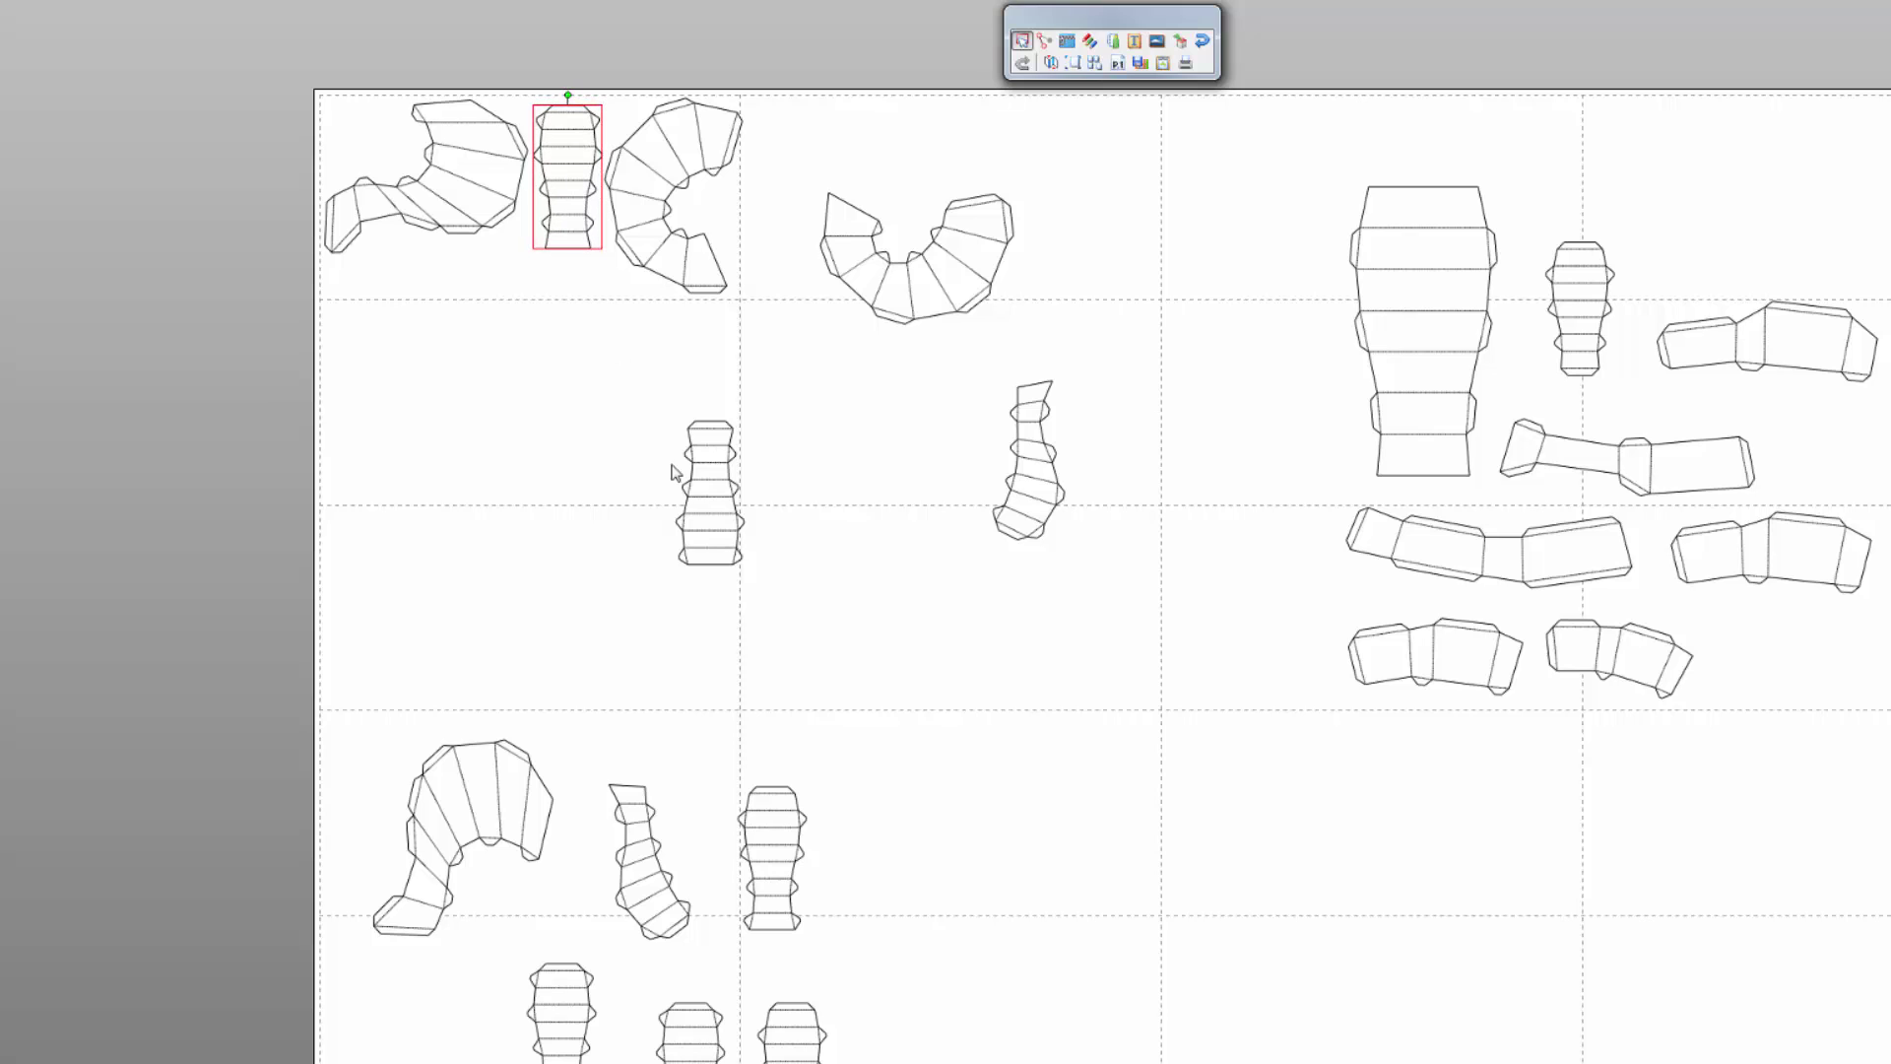
{"action": "left_click_drag", "start_coordinate": [699, 552], "coordinate": [493, 453]}
{"action": "left_click_drag", "start_coordinate": [1042, 497], "coordinate": [599, 461]}
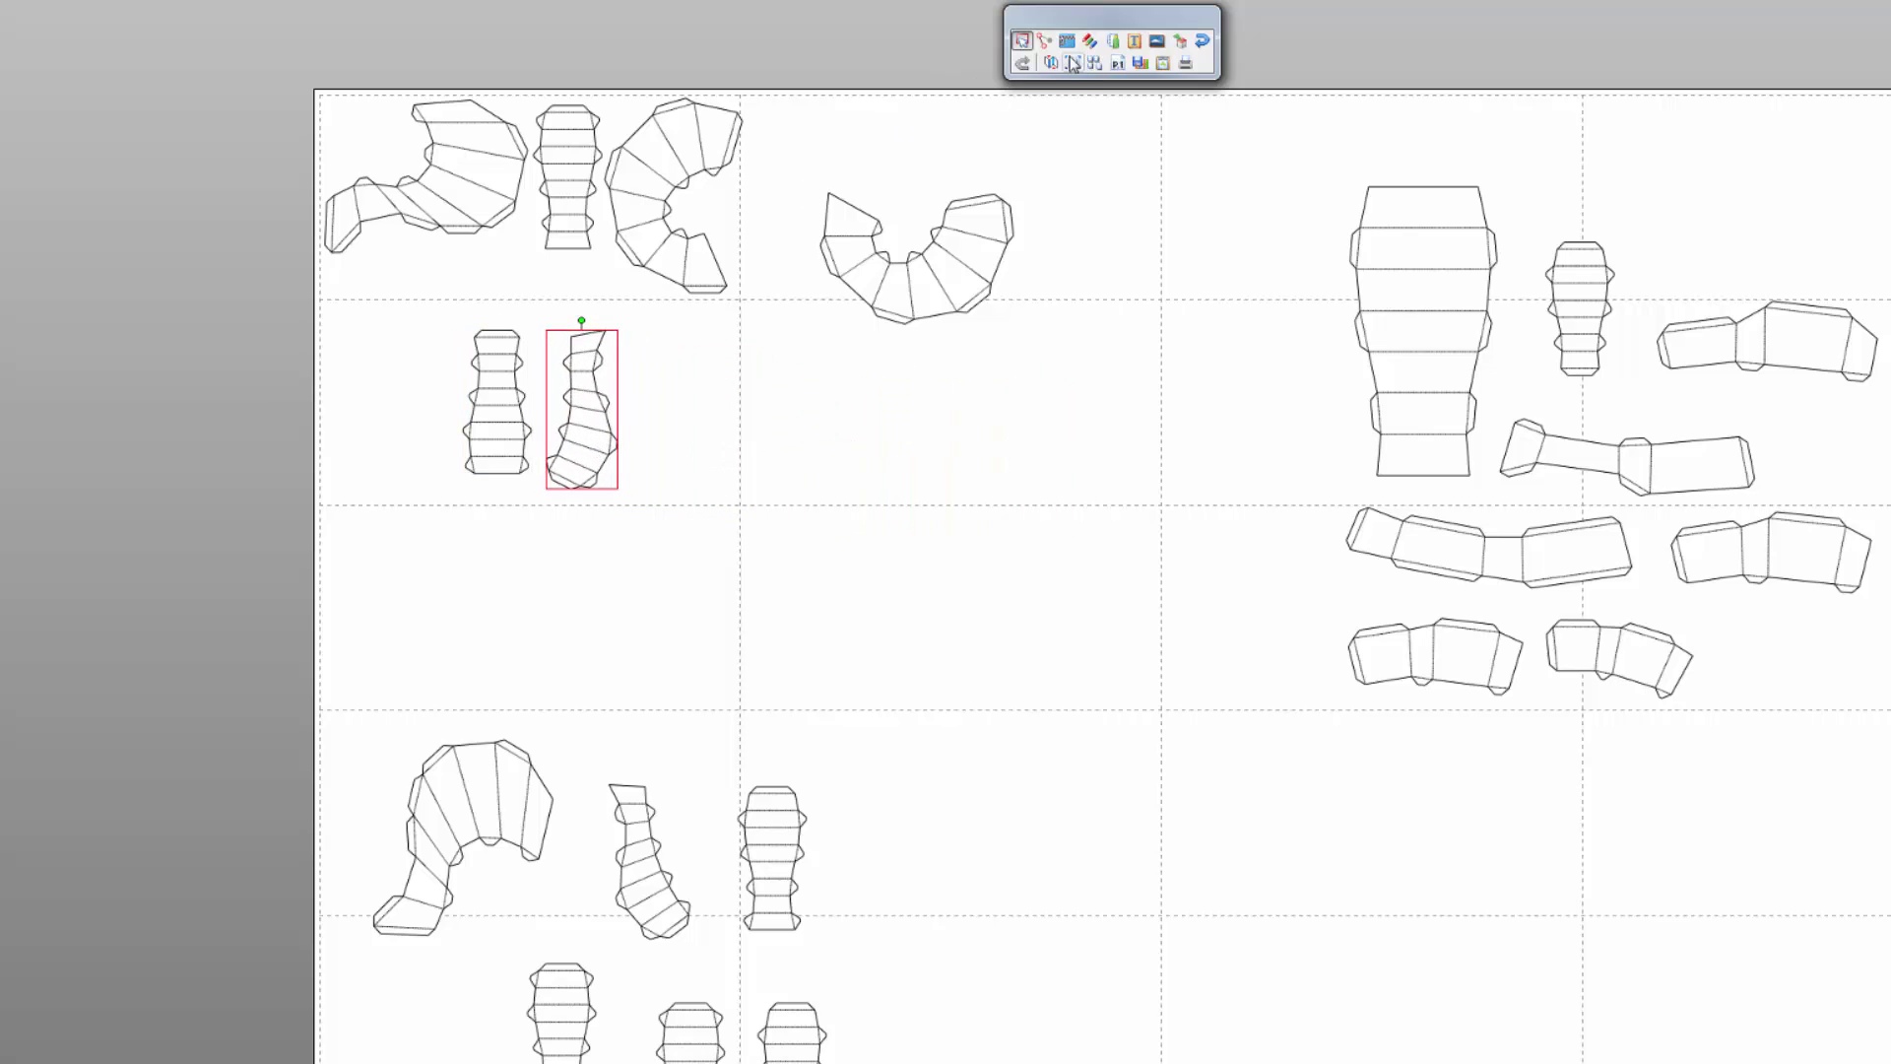
- Rotate the left strip horizontal, tuck it under the top-left part, and bring the U-shaped part alongside
{"action": "left_click", "coordinate": [1044, 40]}
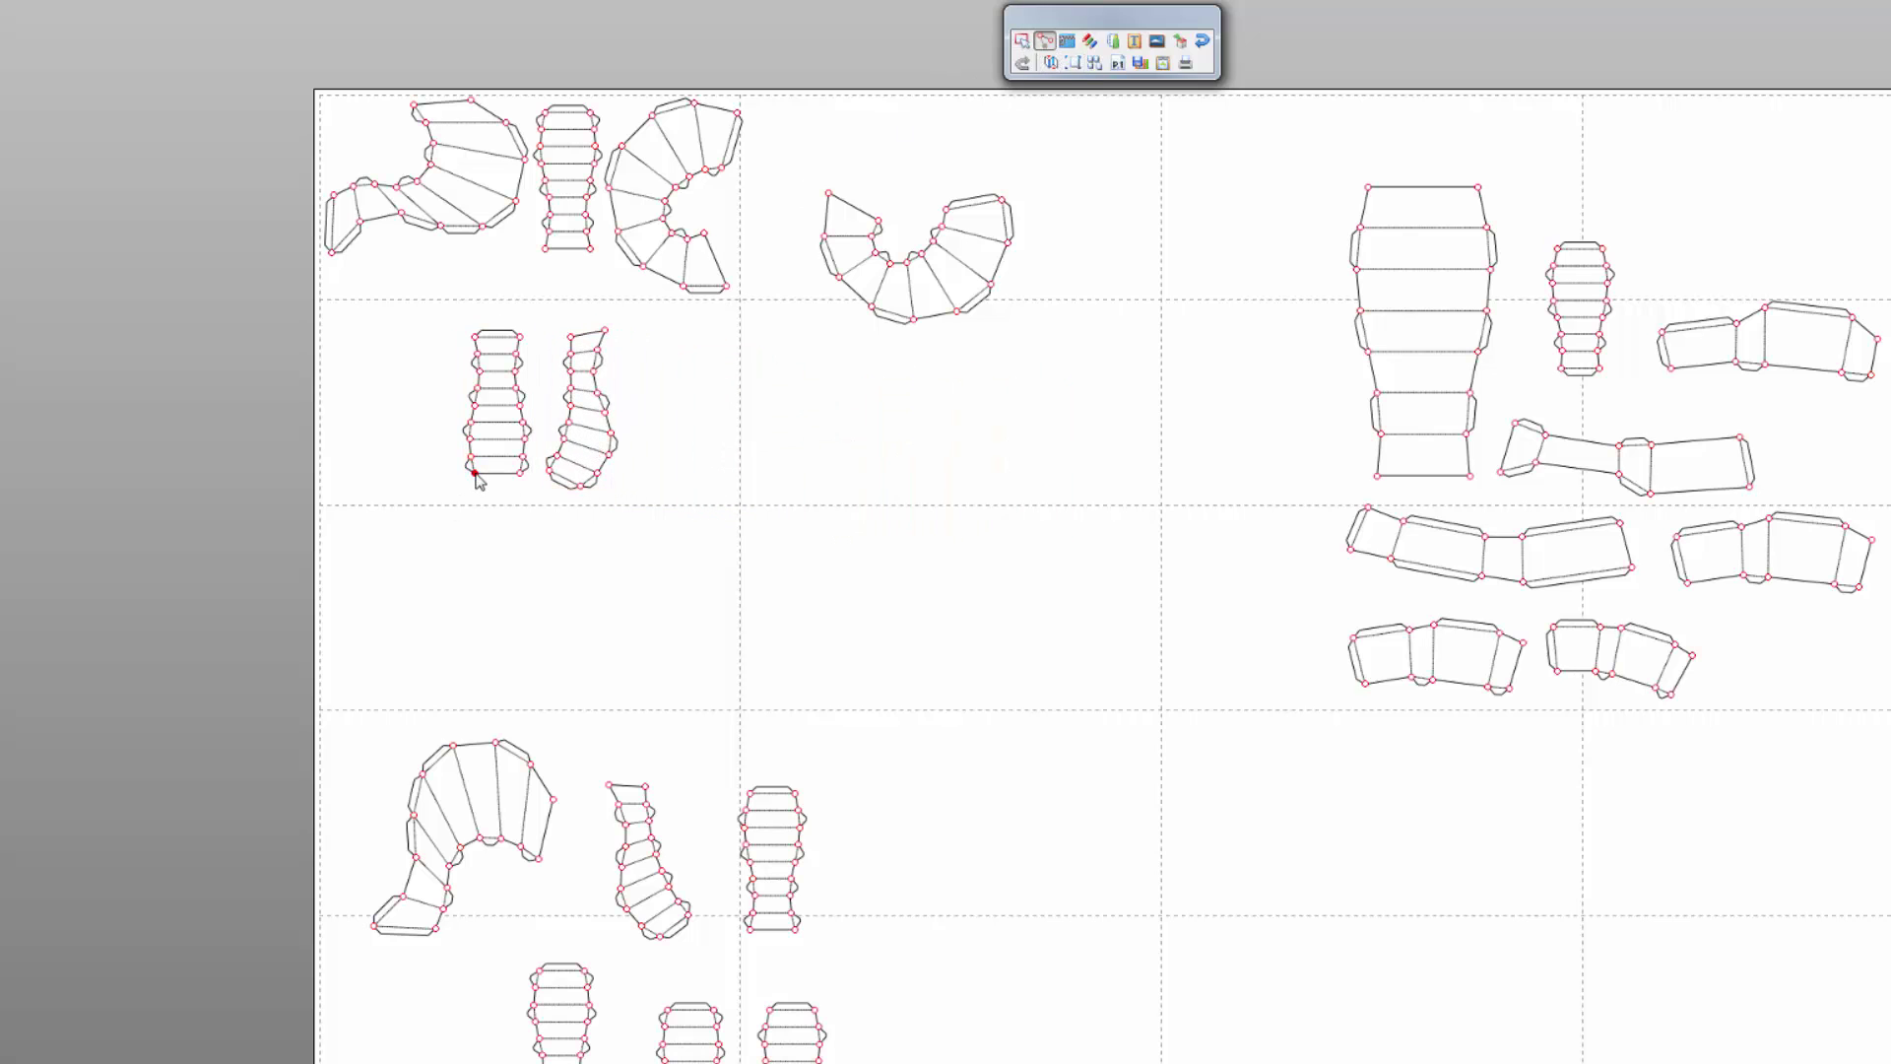
{"action": "key", "text": "ctrl+r"}
{"action": "left_click", "coordinate": [475, 473]}
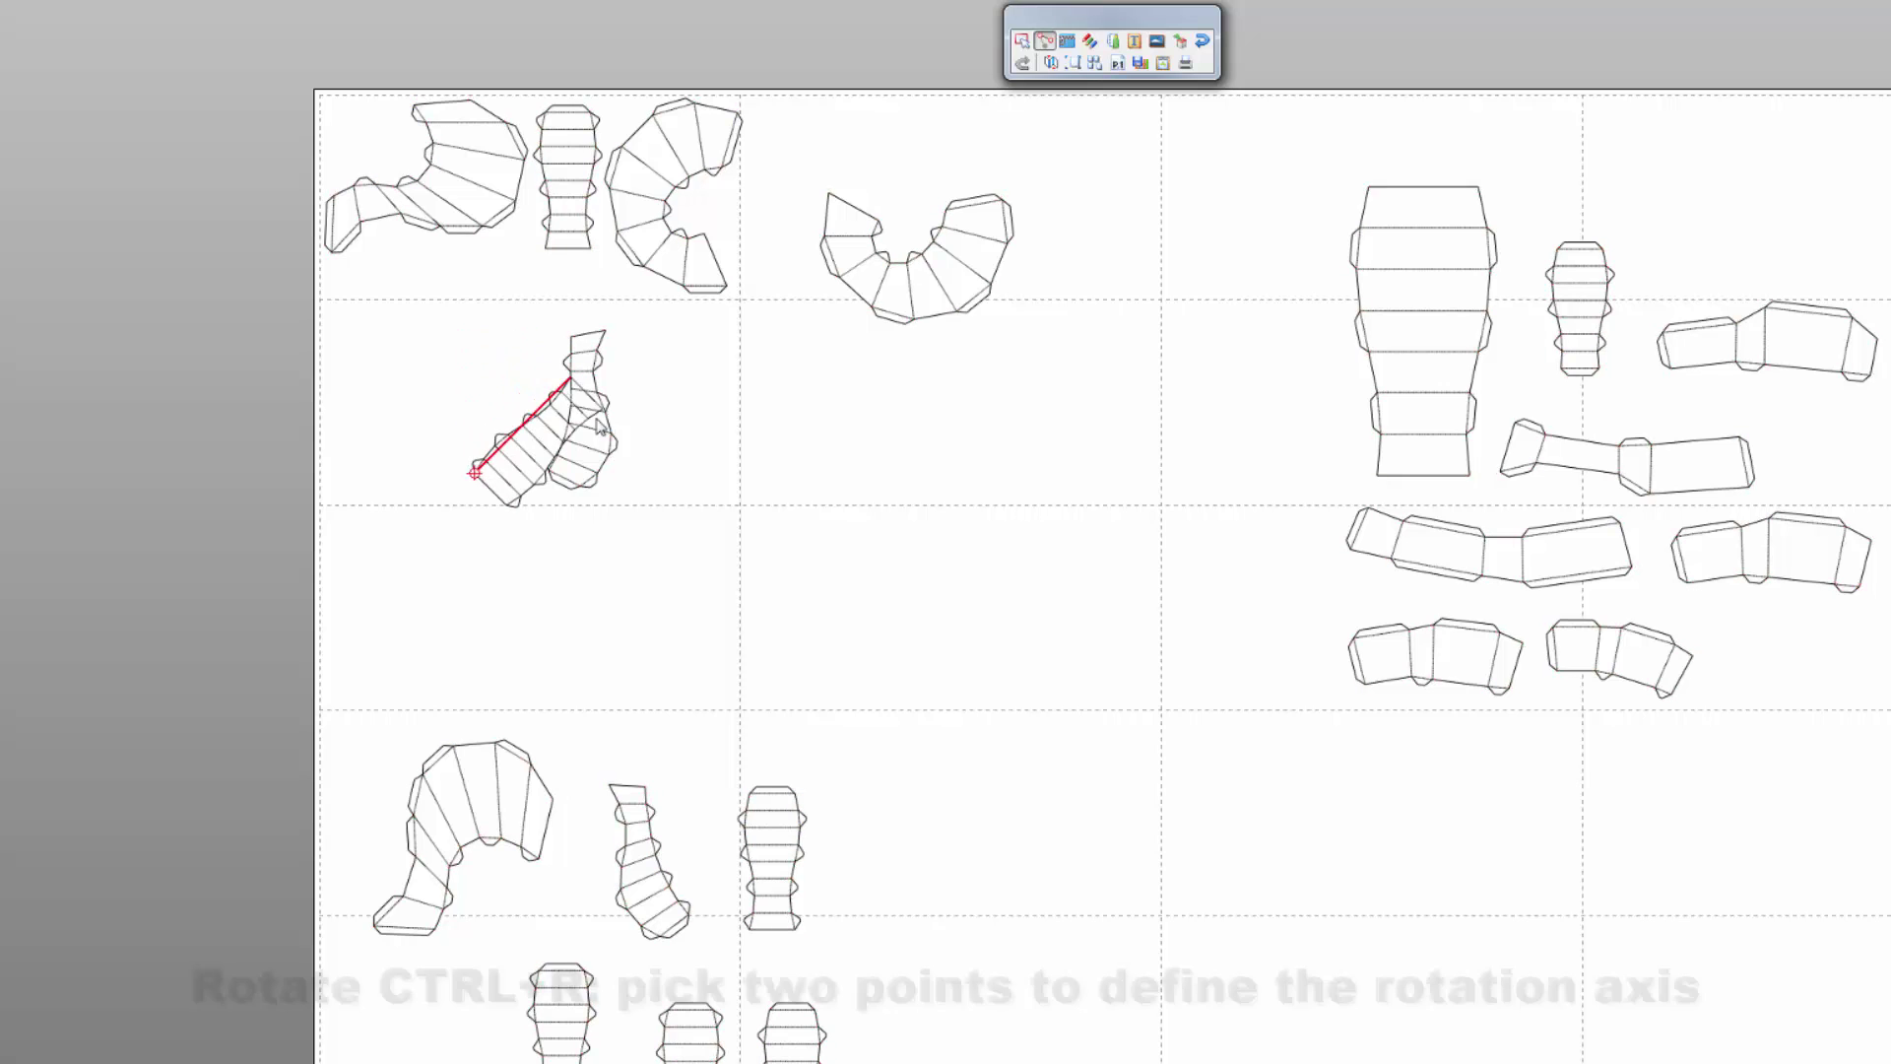
{"action": "left_click", "coordinate": [633, 495]}
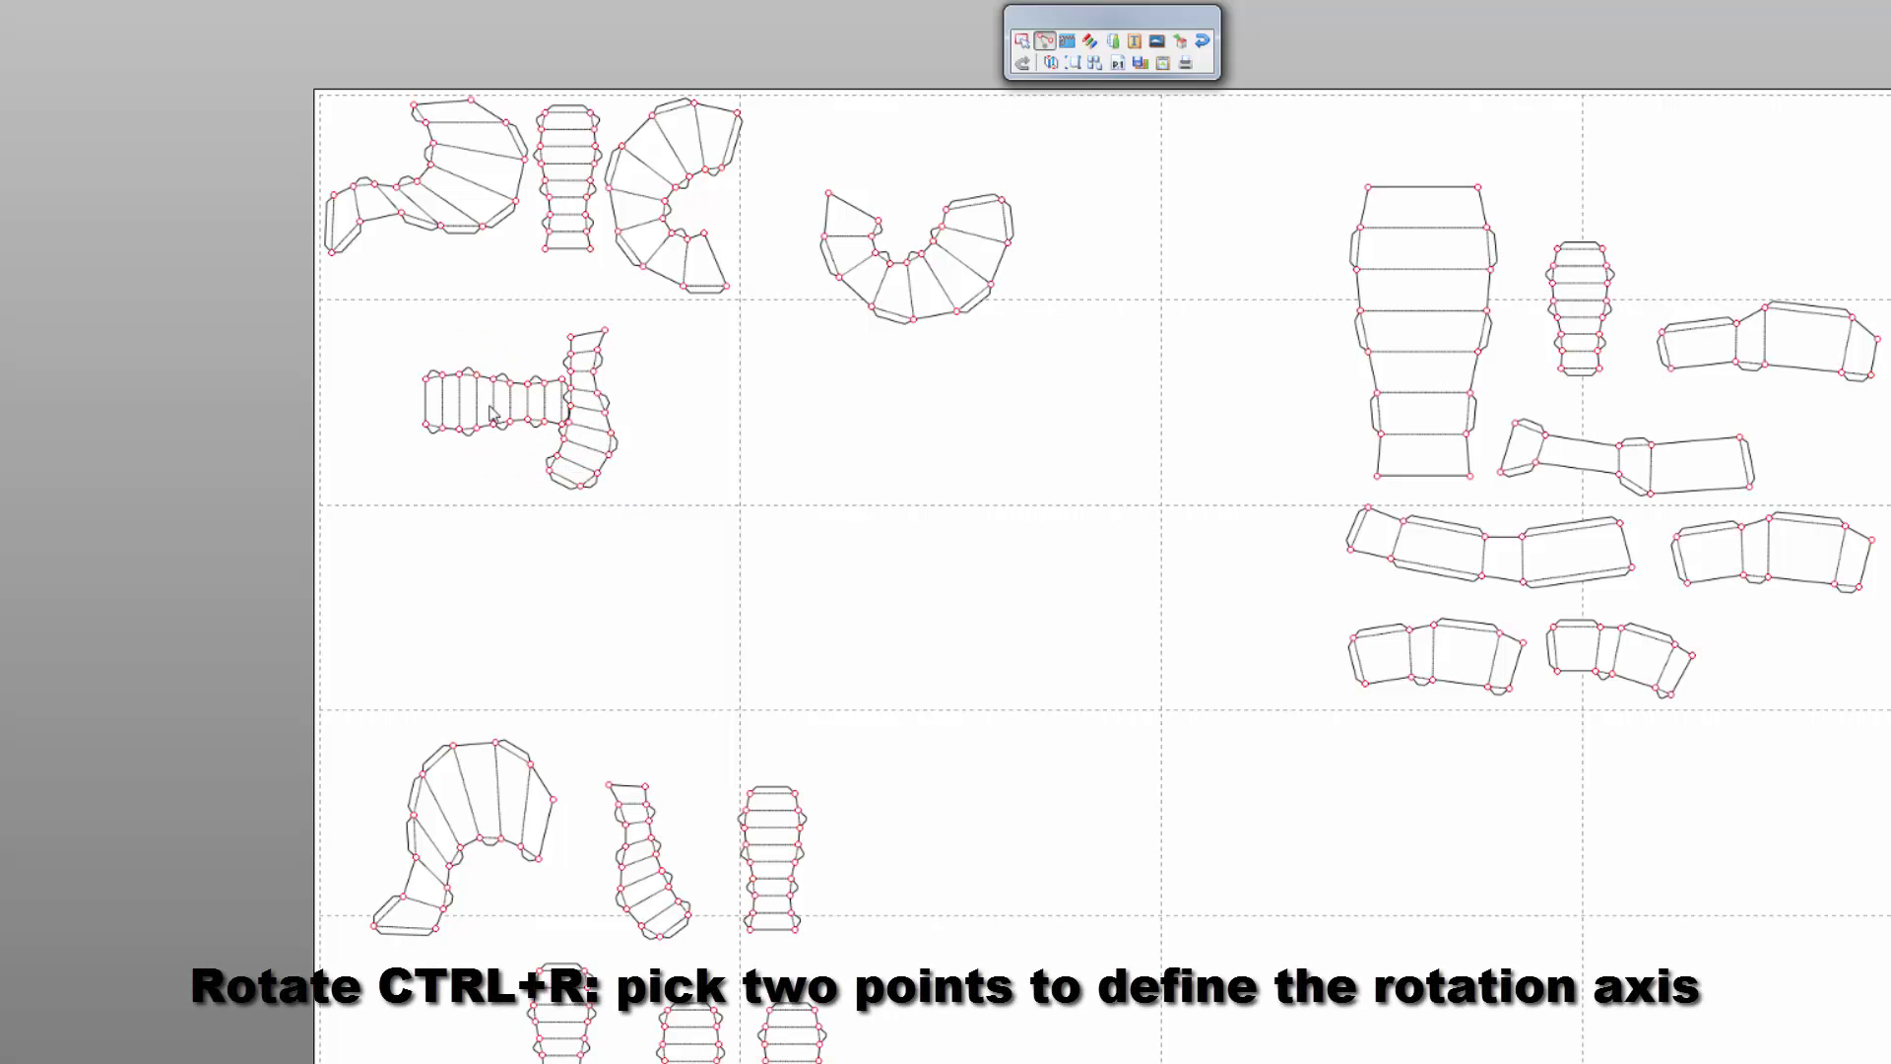
{"action": "left_click_drag", "start_coordinate": [492, 415], "coordinate": [430, 270]}
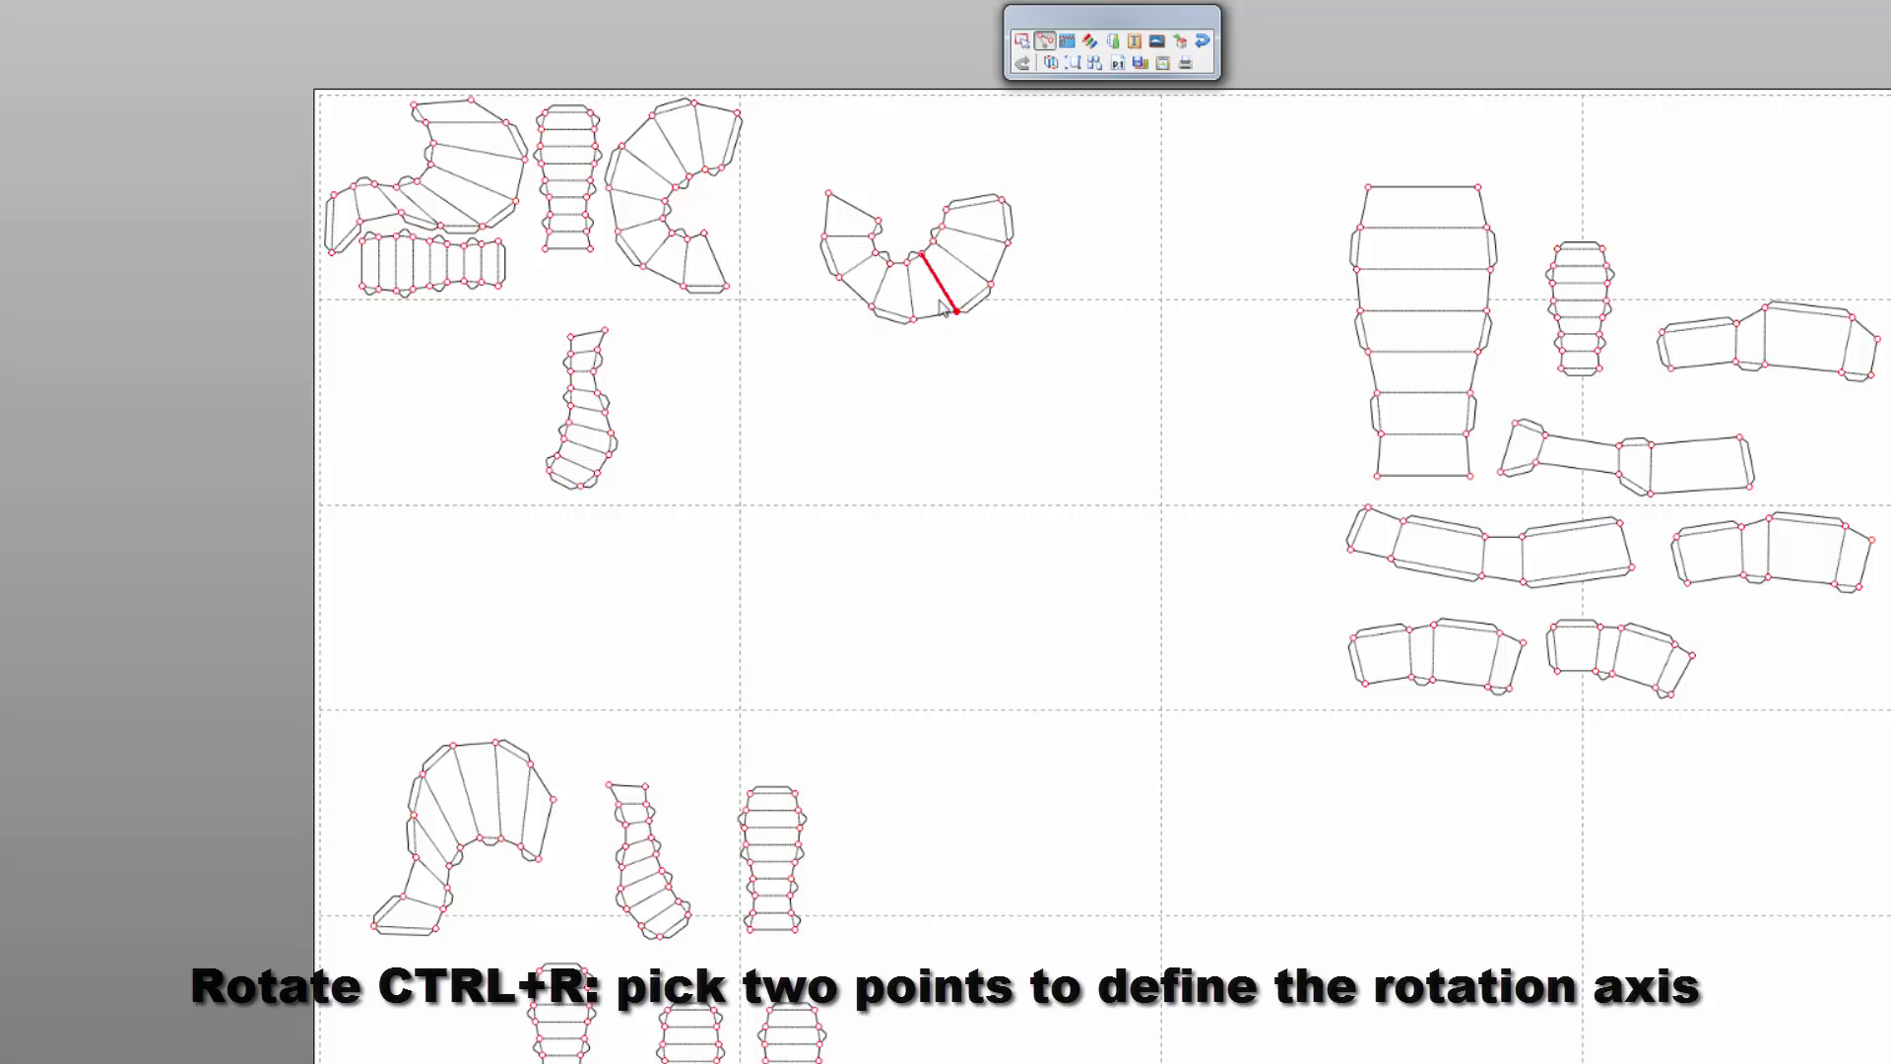
{"action": "left_click_drag", "start_coordinate": [941, 313], "coordinate": [866, 279]}
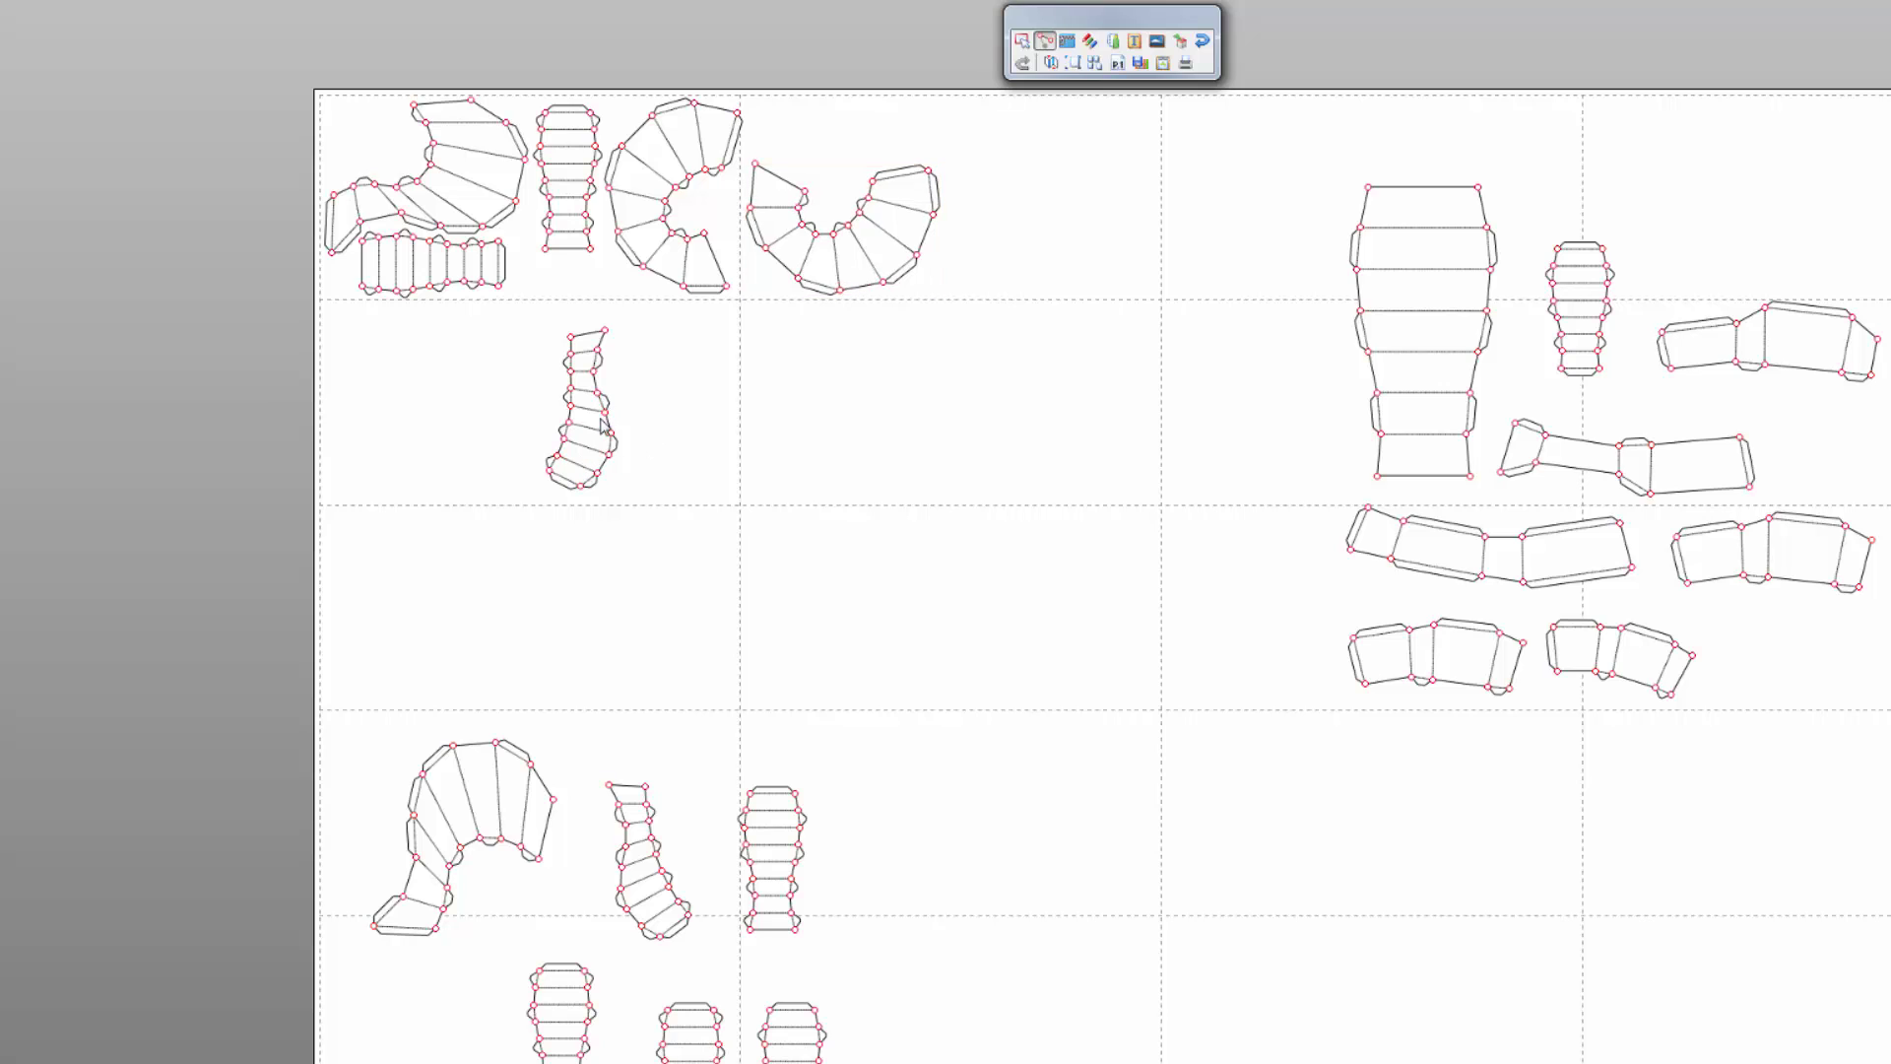
- Rotate the narrow twisted part horizontal and move it into the top row
{"action": "left_click_drag", "start_coordinate": [600, 434], "coordinate": [766, 453]}
{"action": "left_click", "coordinate": [761, 455]}
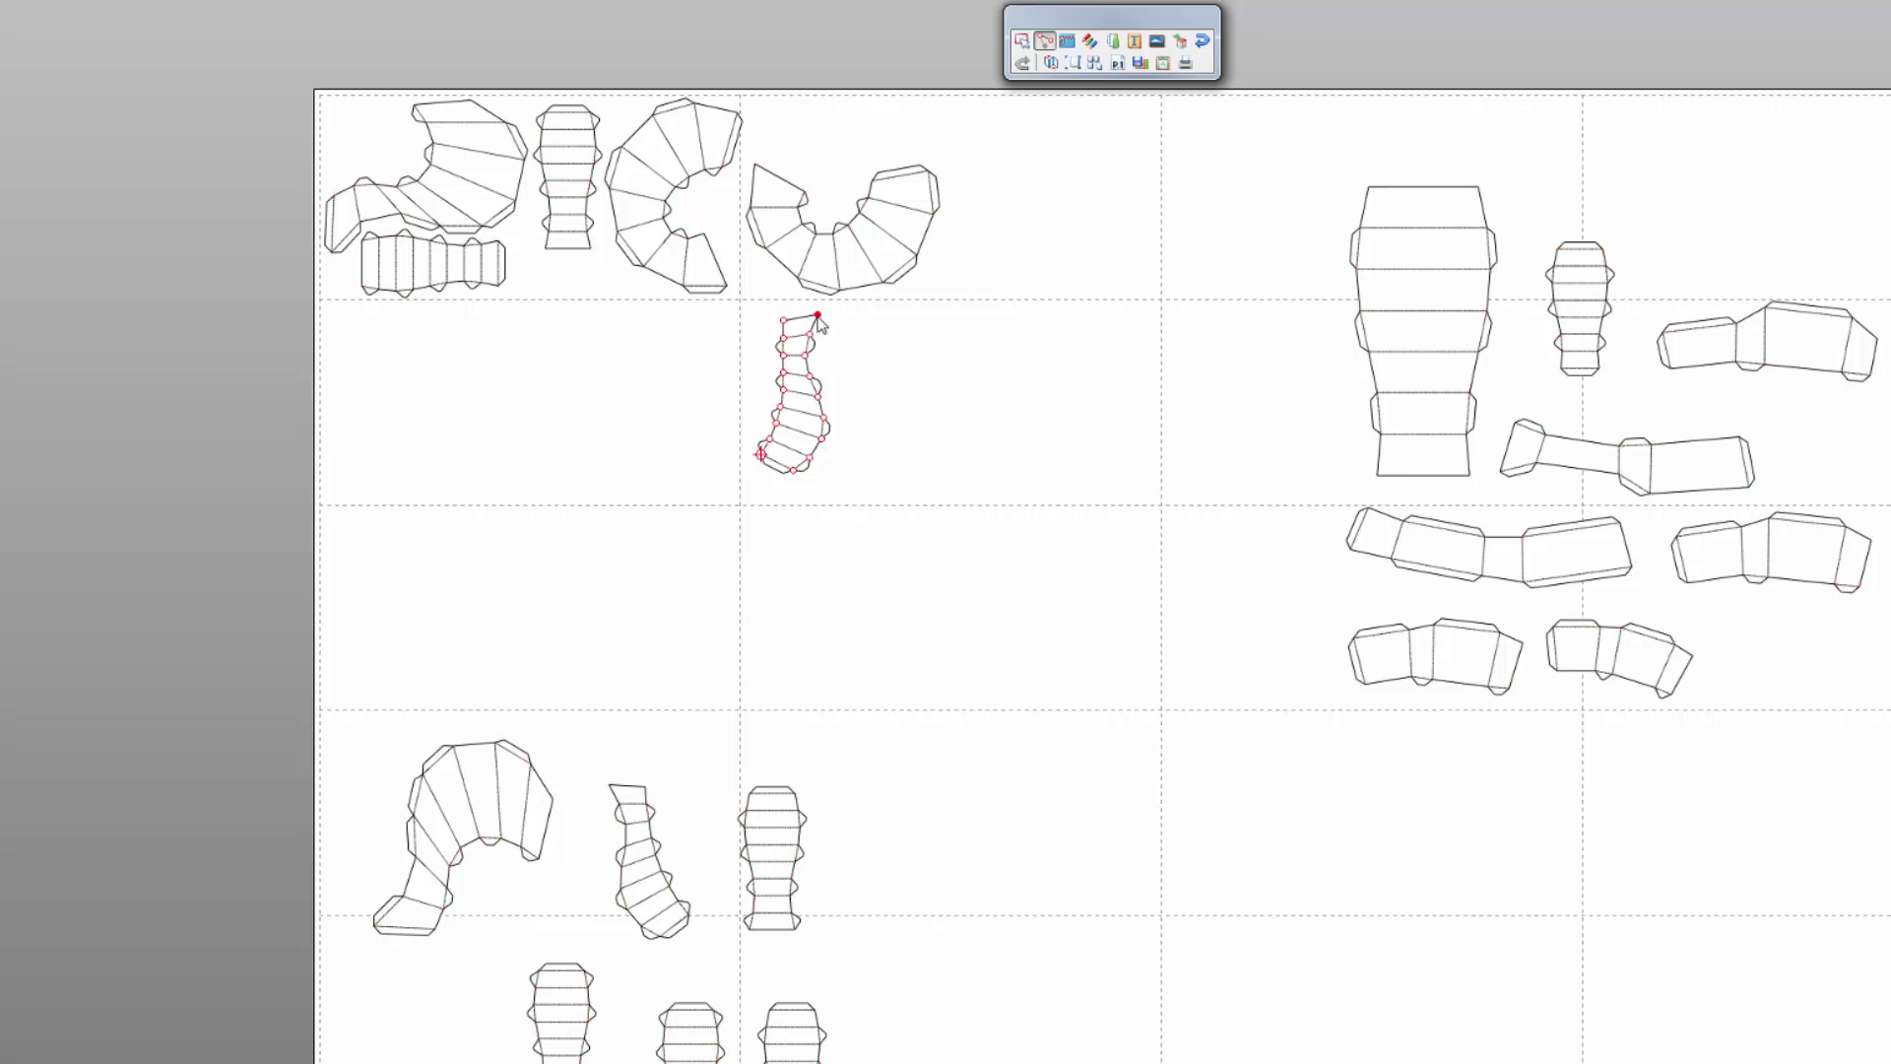
{"action": "left_click_drag", "start_coordinate": [819, 318], "coordinate": [953, 517]}
{"action": "left_click_drag", "start_coordinate": [790, 406], "coordinate": [862, 150]}
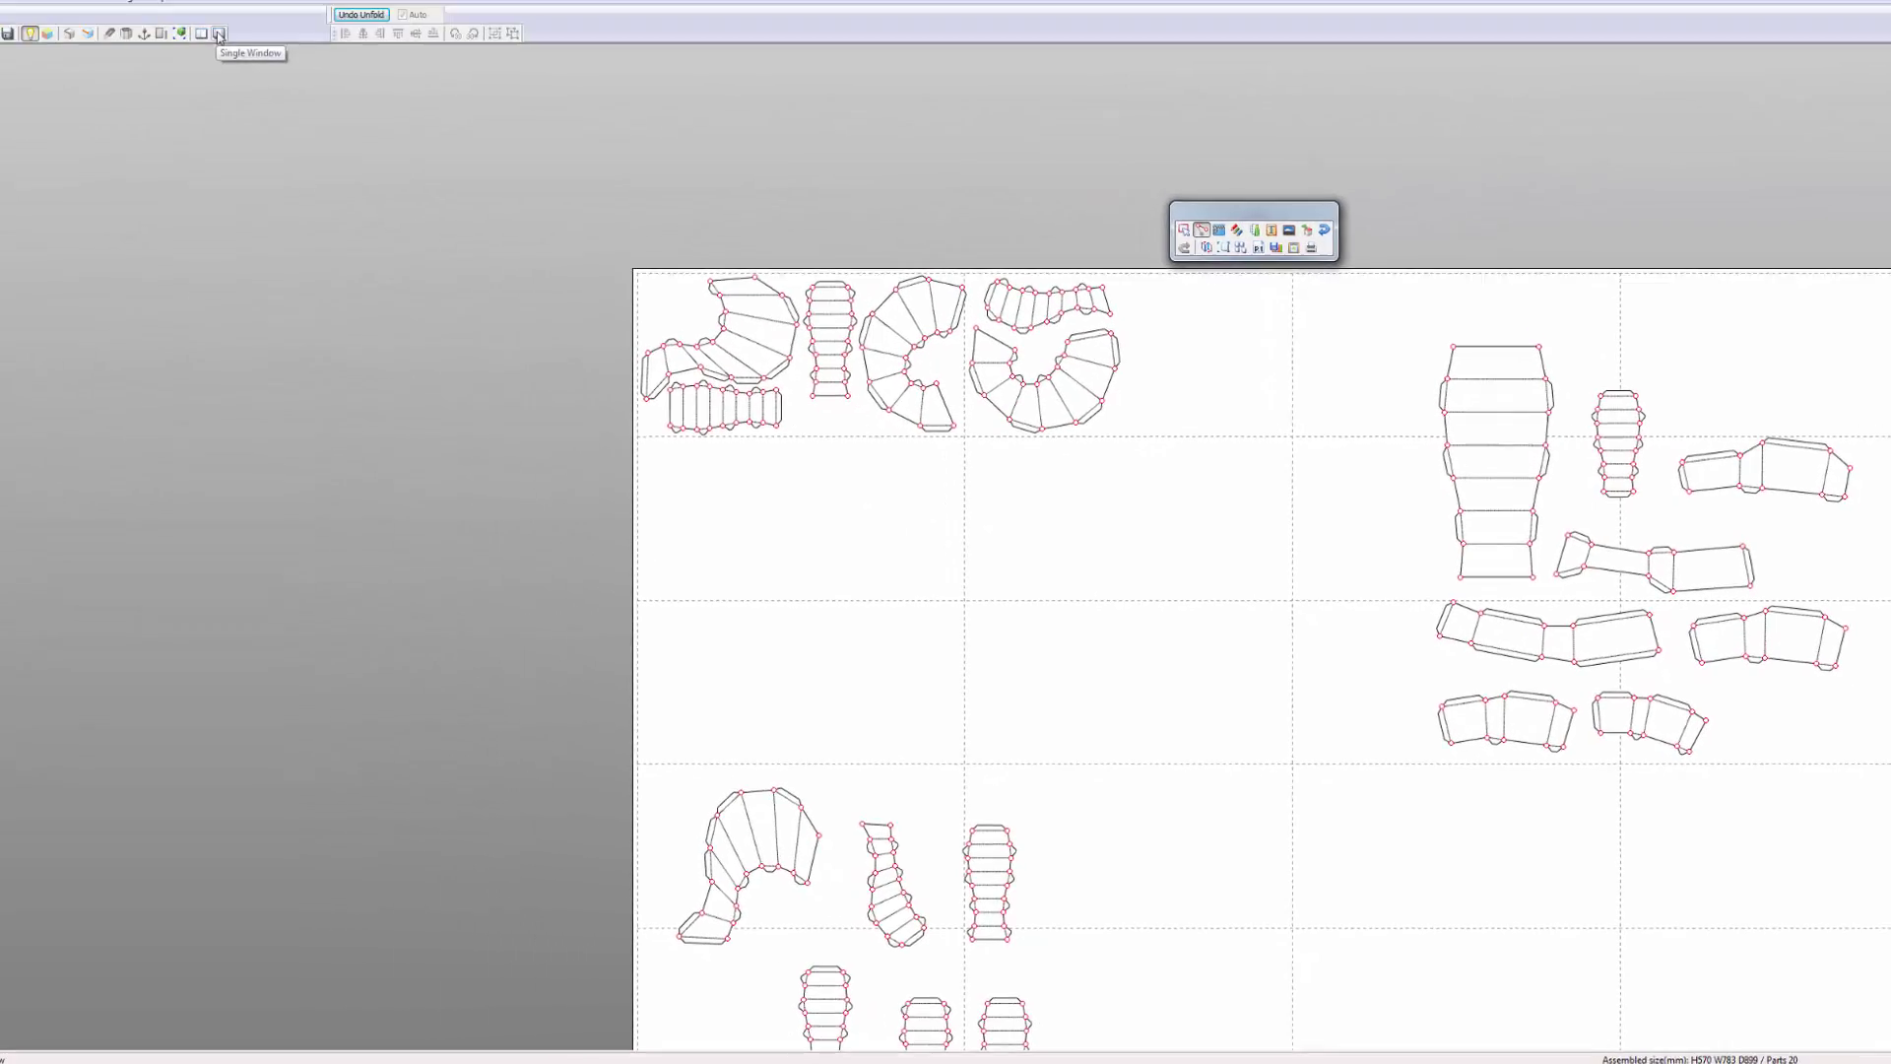
- Show the 3D view and use the Part List to identify the column piece as ARM2_1
{"action": "left_click", "coordinate": [251, 60]}
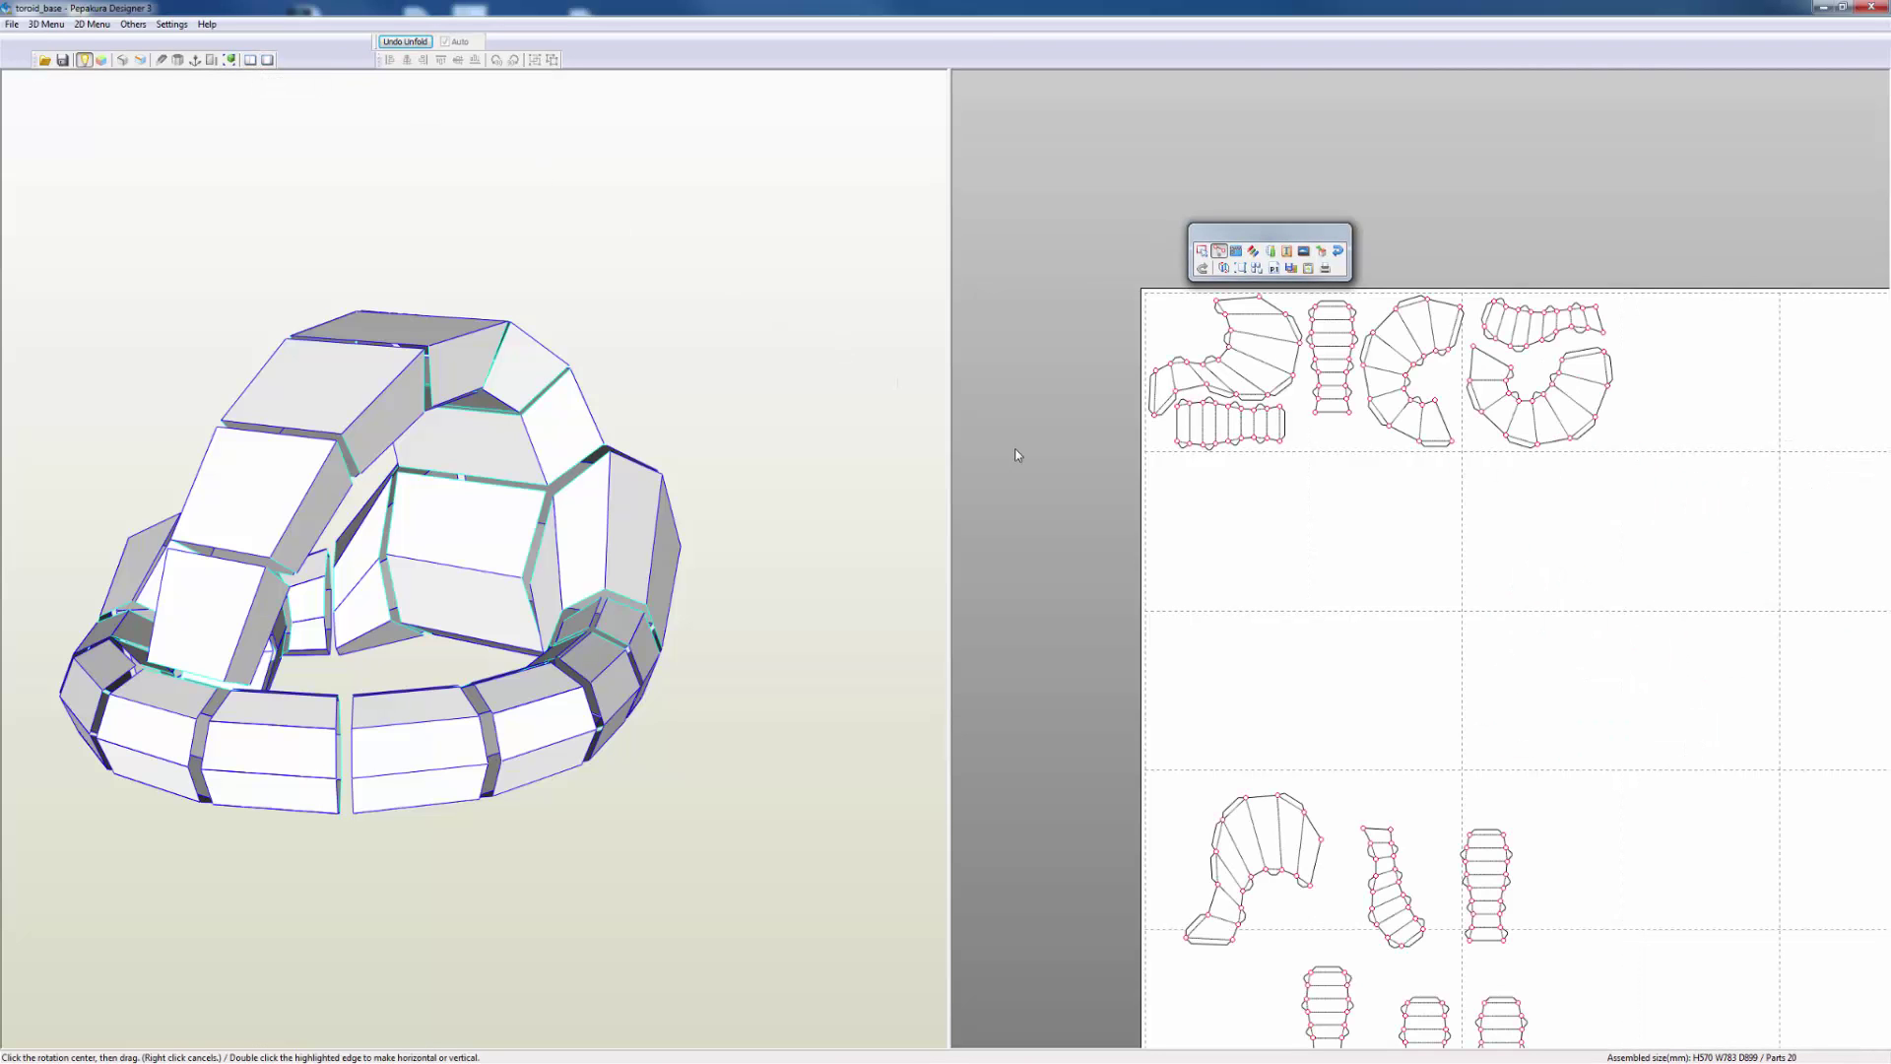
{"action": "left_click", "coordinate": [1322, 252]}
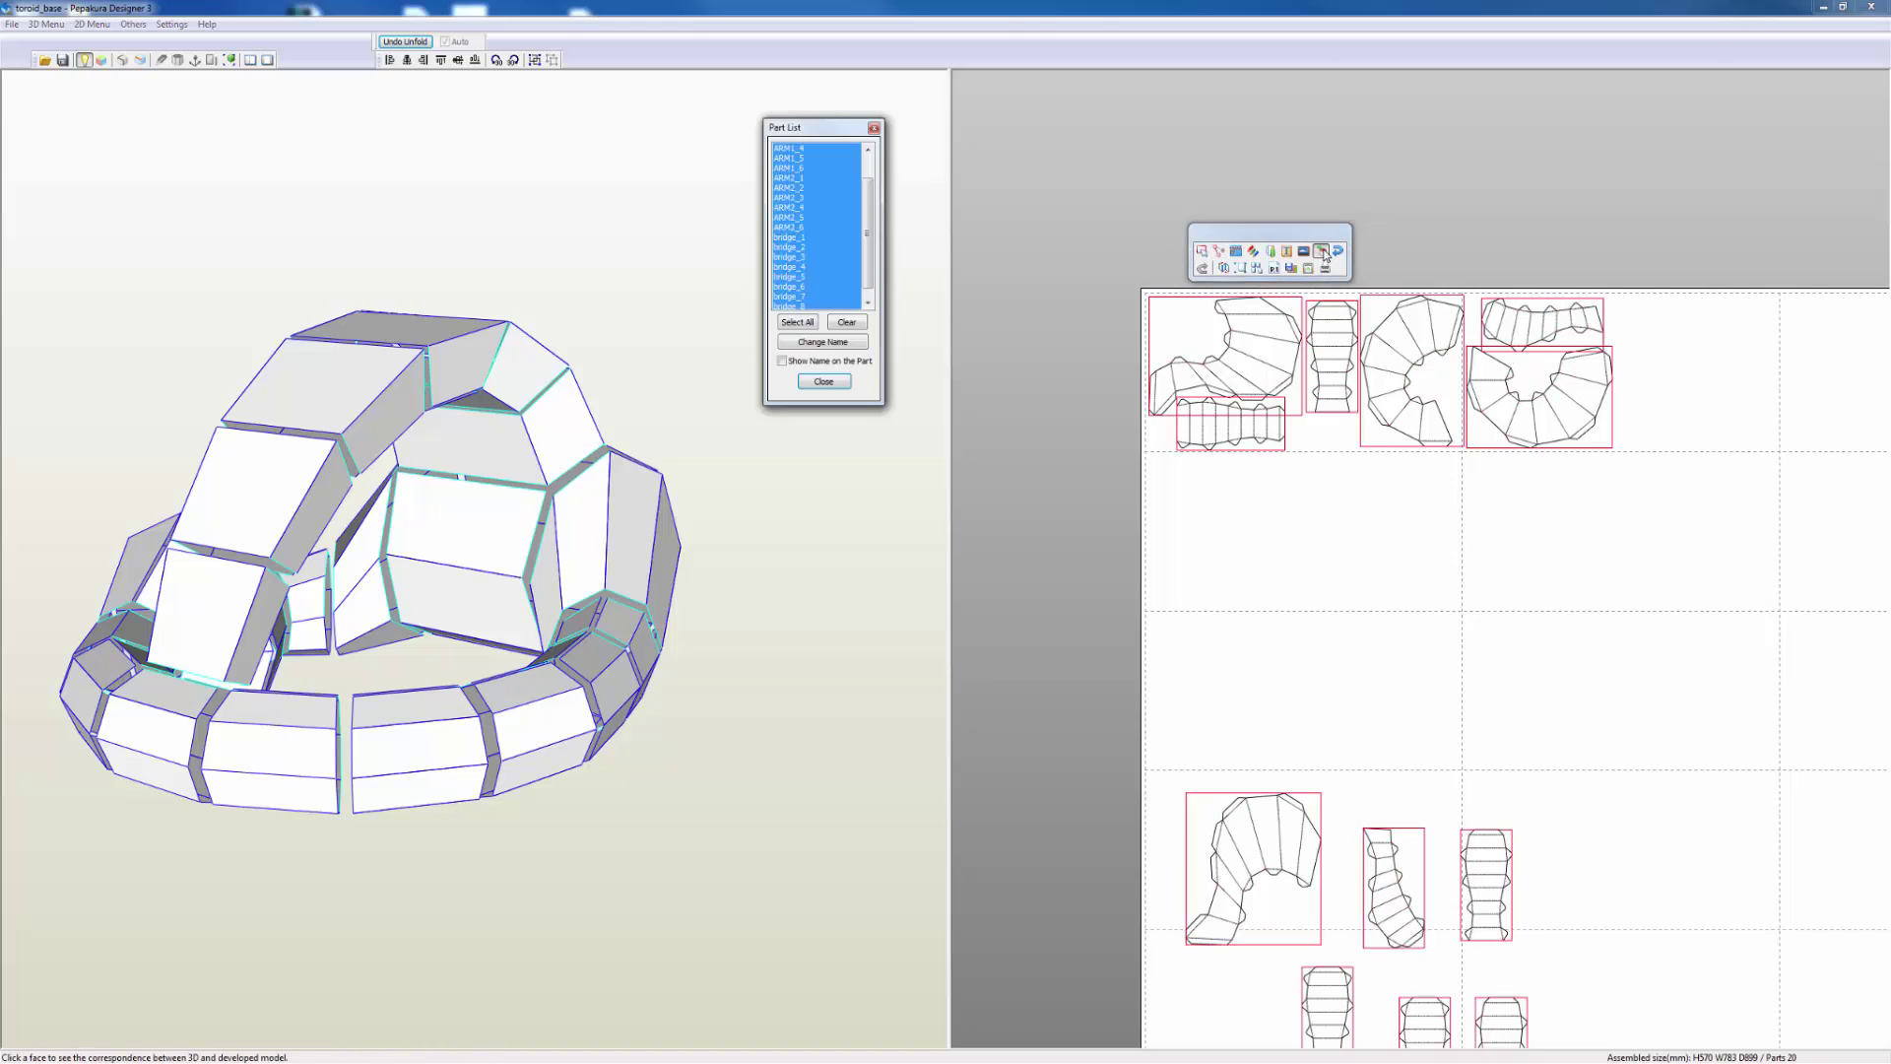
{"action": "left_click", "coordinate": [1304, 477]}
{"action": "left_click", "coordinate": [1332, 382]}
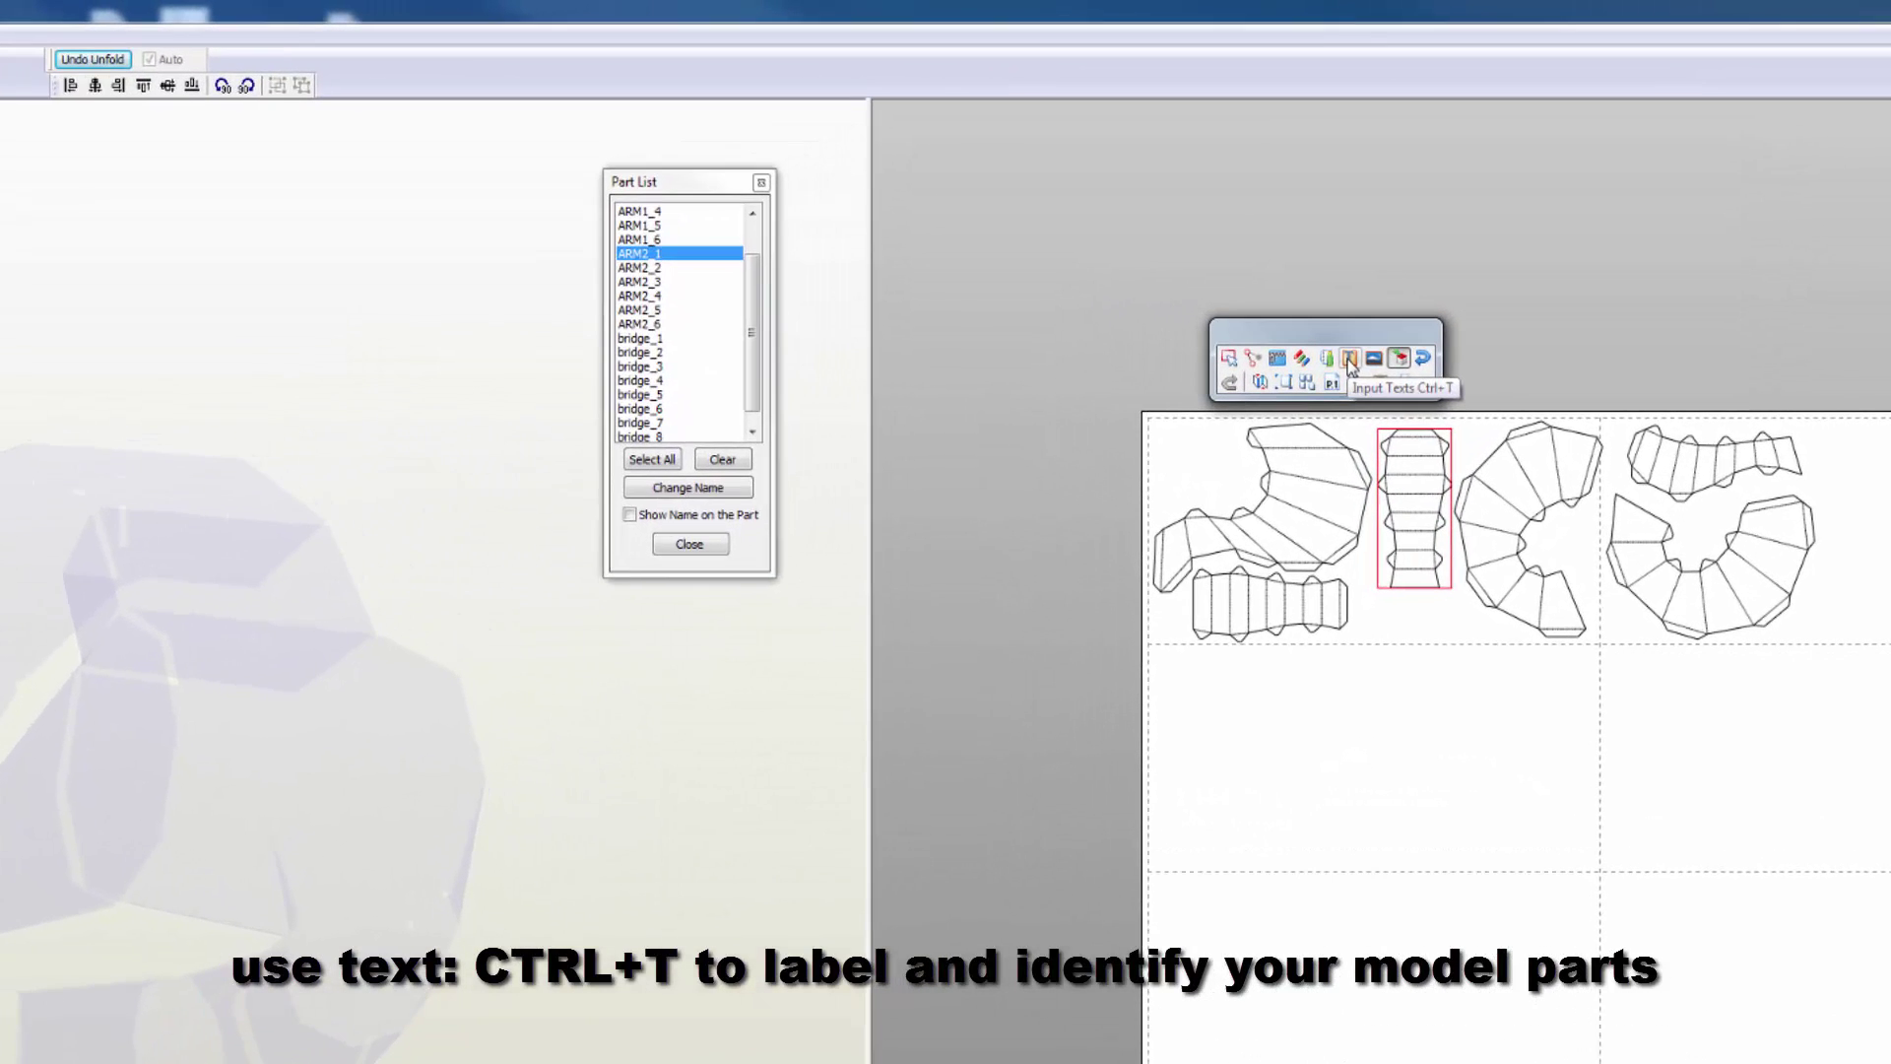
- Add an 'arm 2' text label at size 72 below the column part
{"action": "left_click", "coordinate": [1350, 359]}
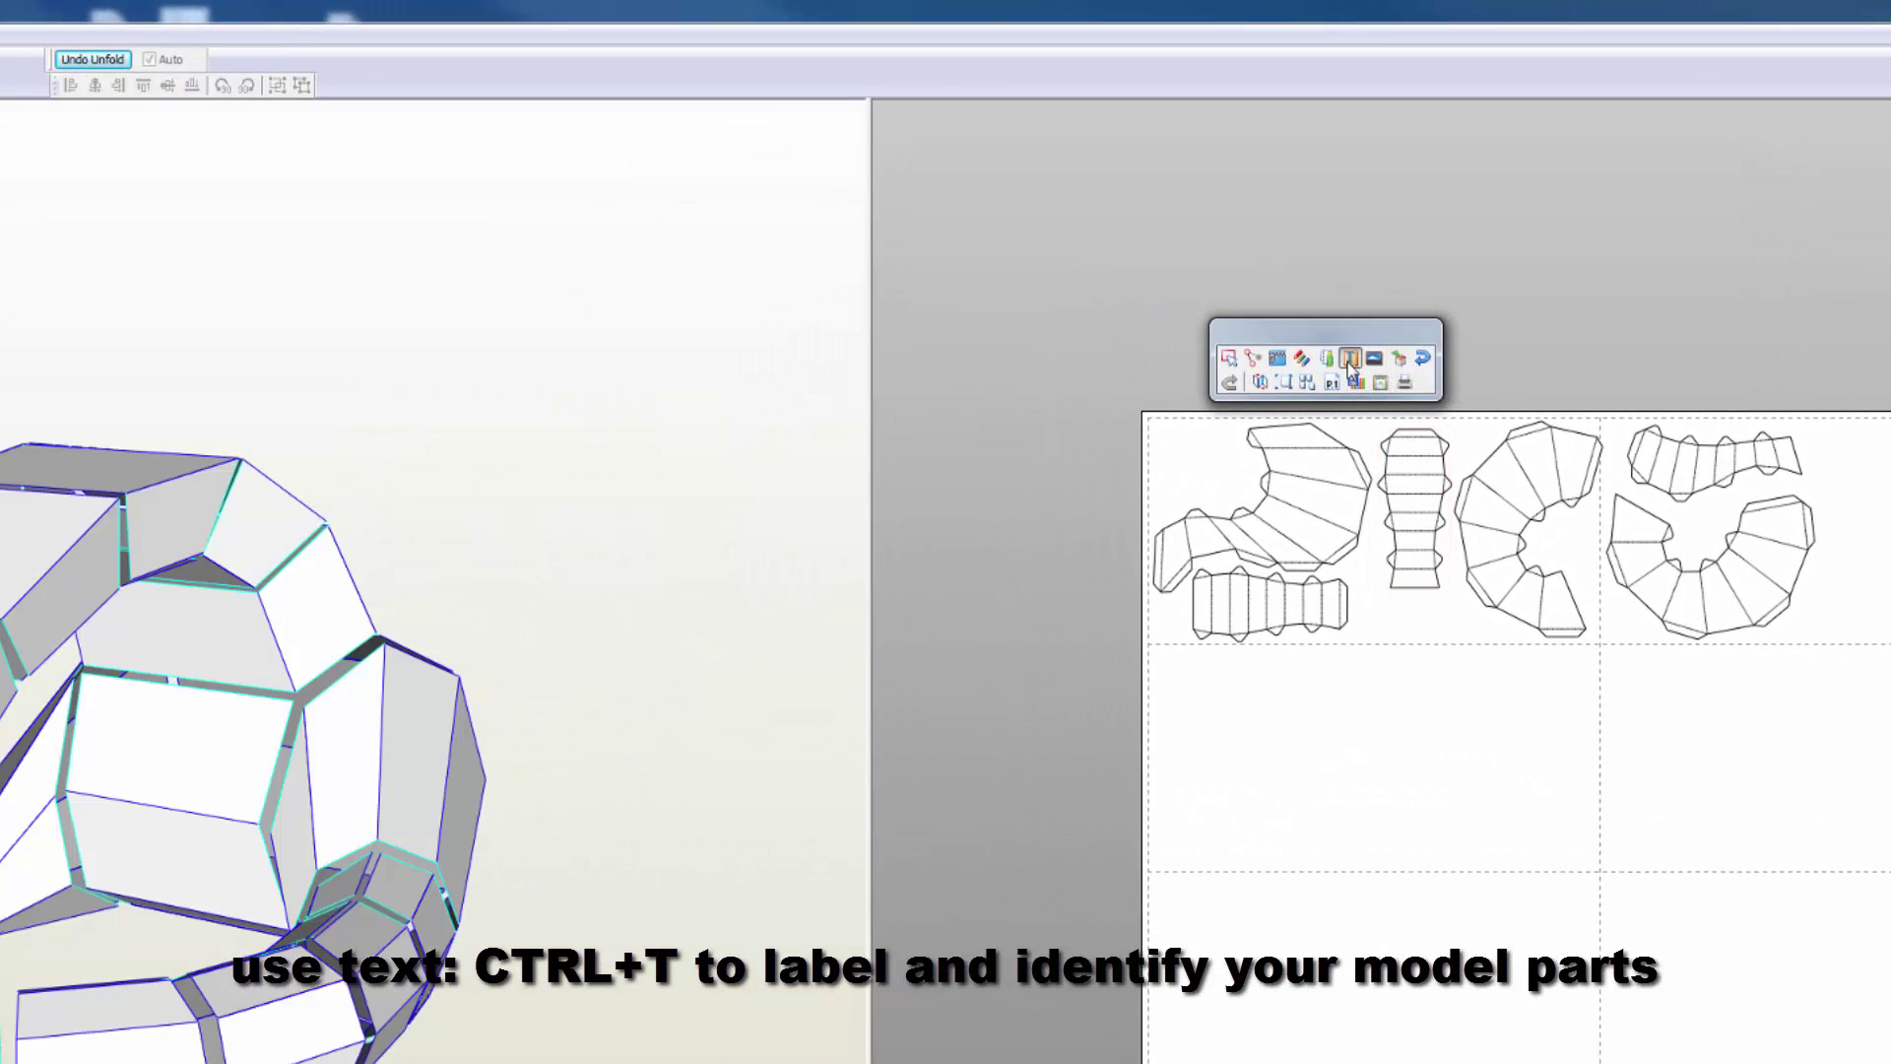
{"action": "left_click", "coordinate": [1393, 619]}
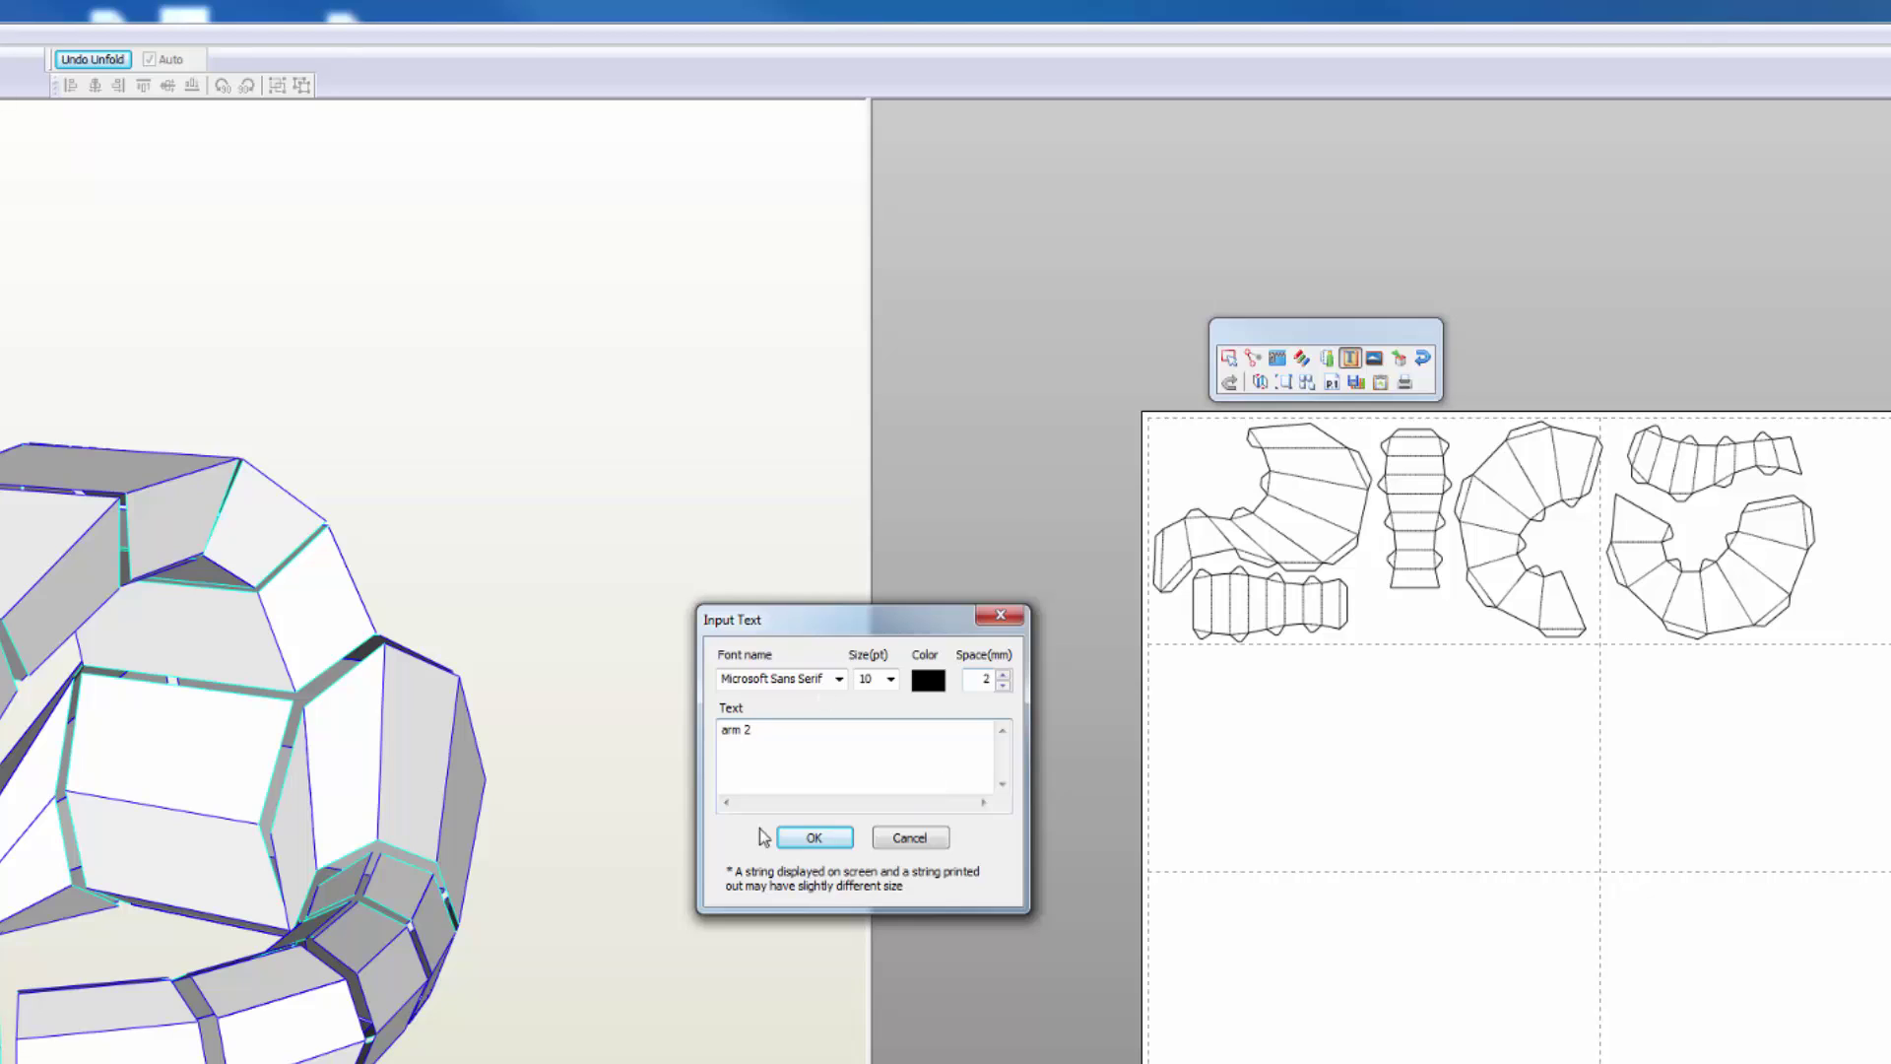
{"action": "left_click_drag", "start_coordinate": [709, 730], "coordinate": [753, 730]}
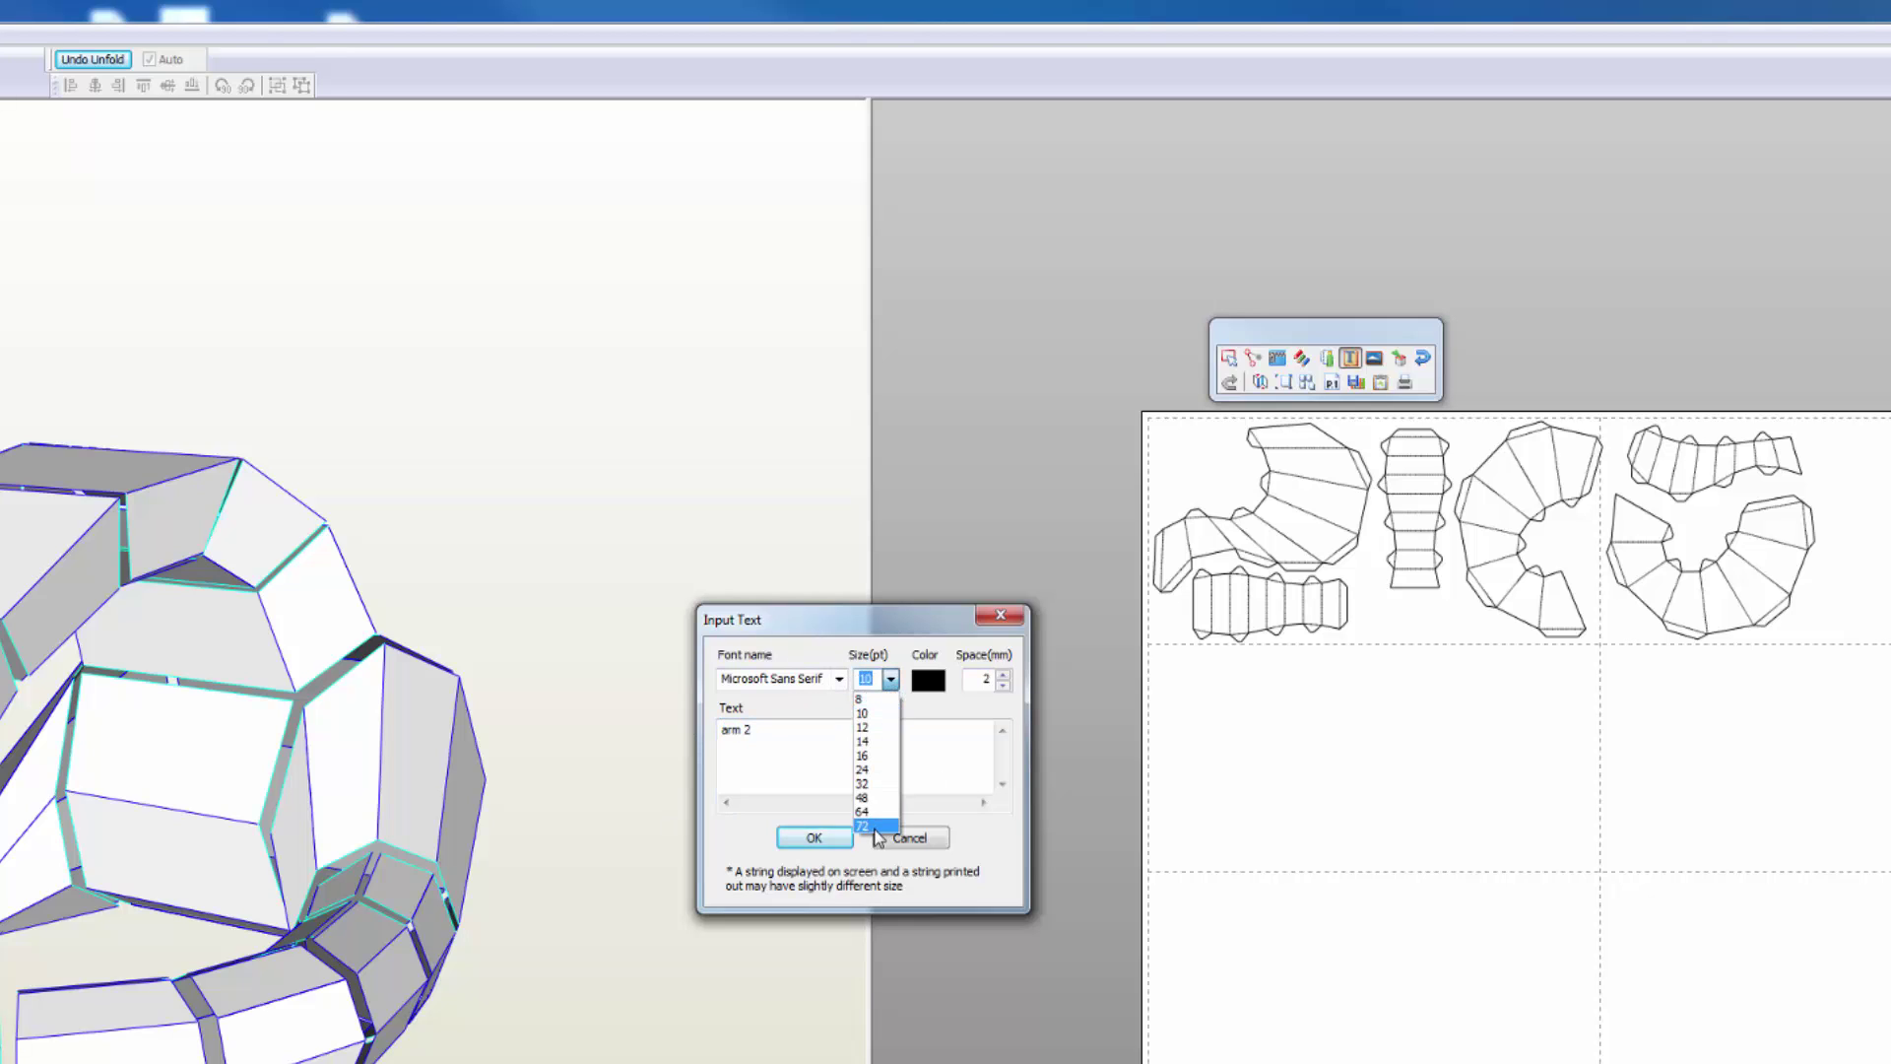
{"action": "left_click", "coordinate": [872, 833]}
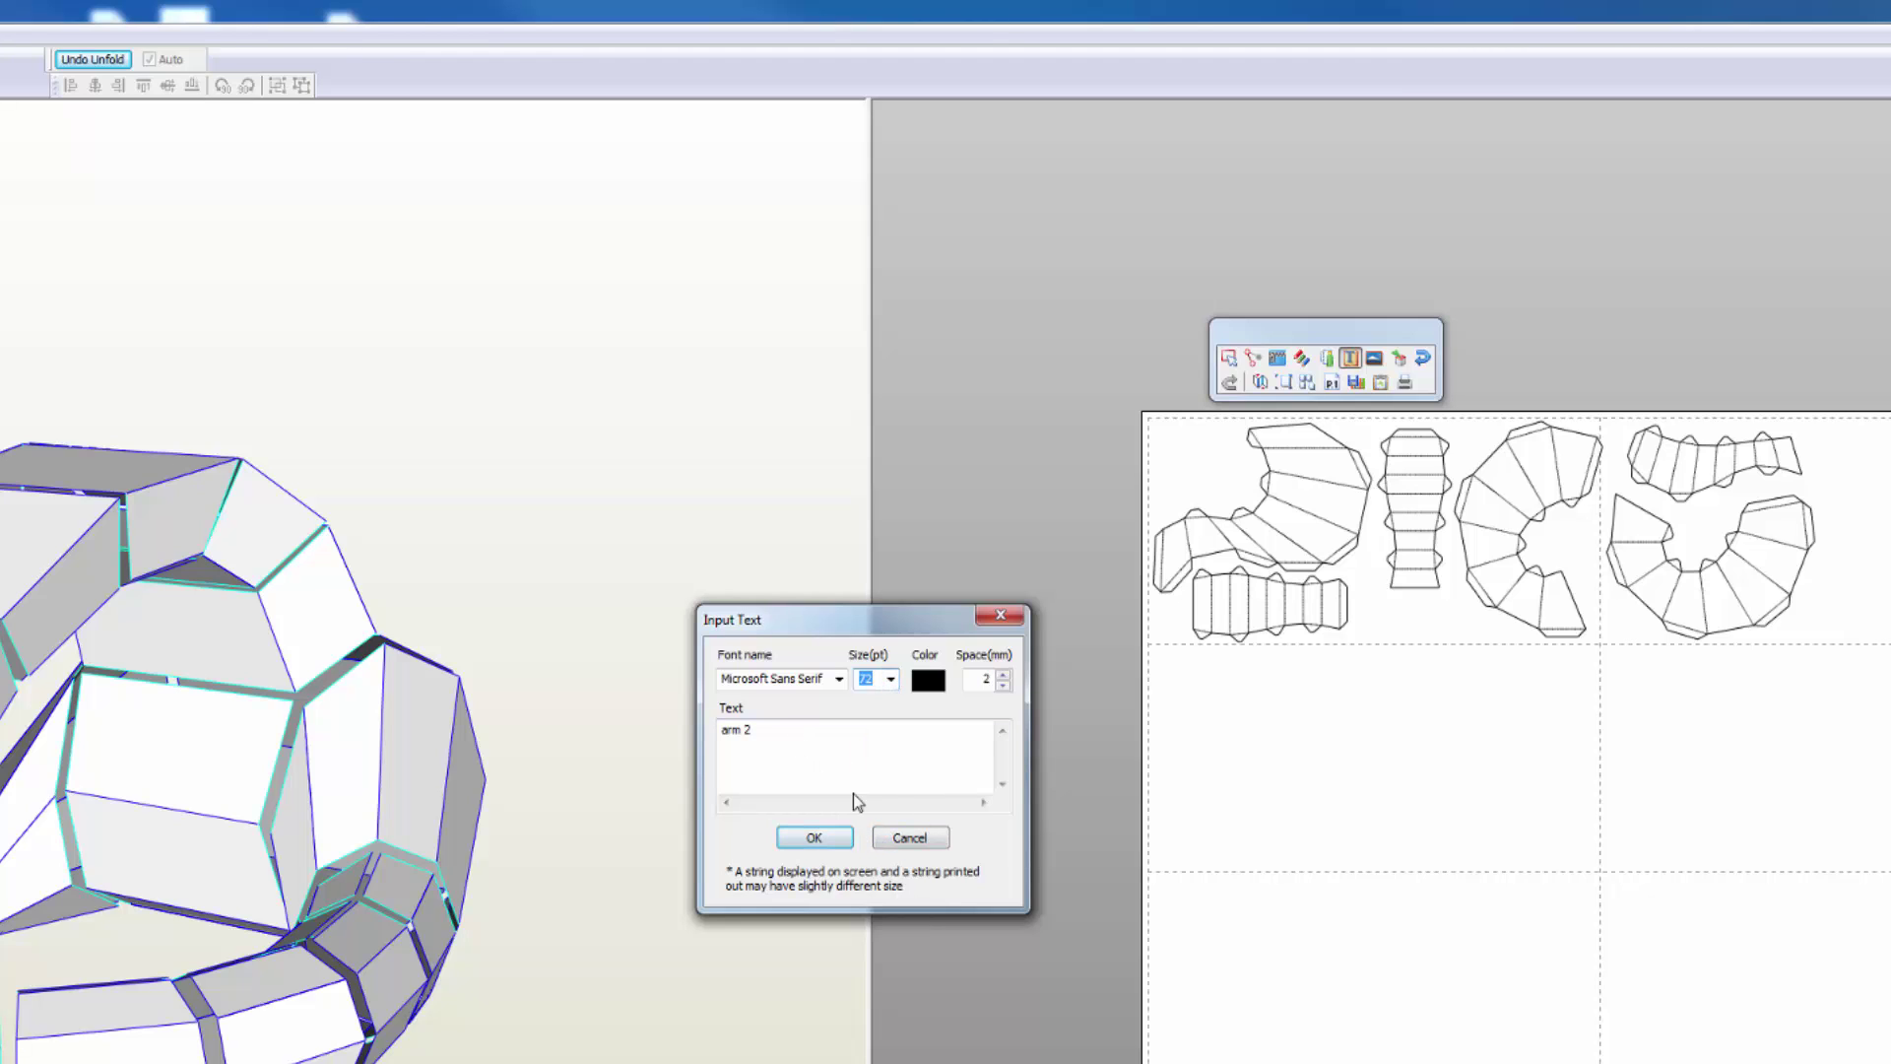
{"action": "left_click", "coordinate": [815, 838]}
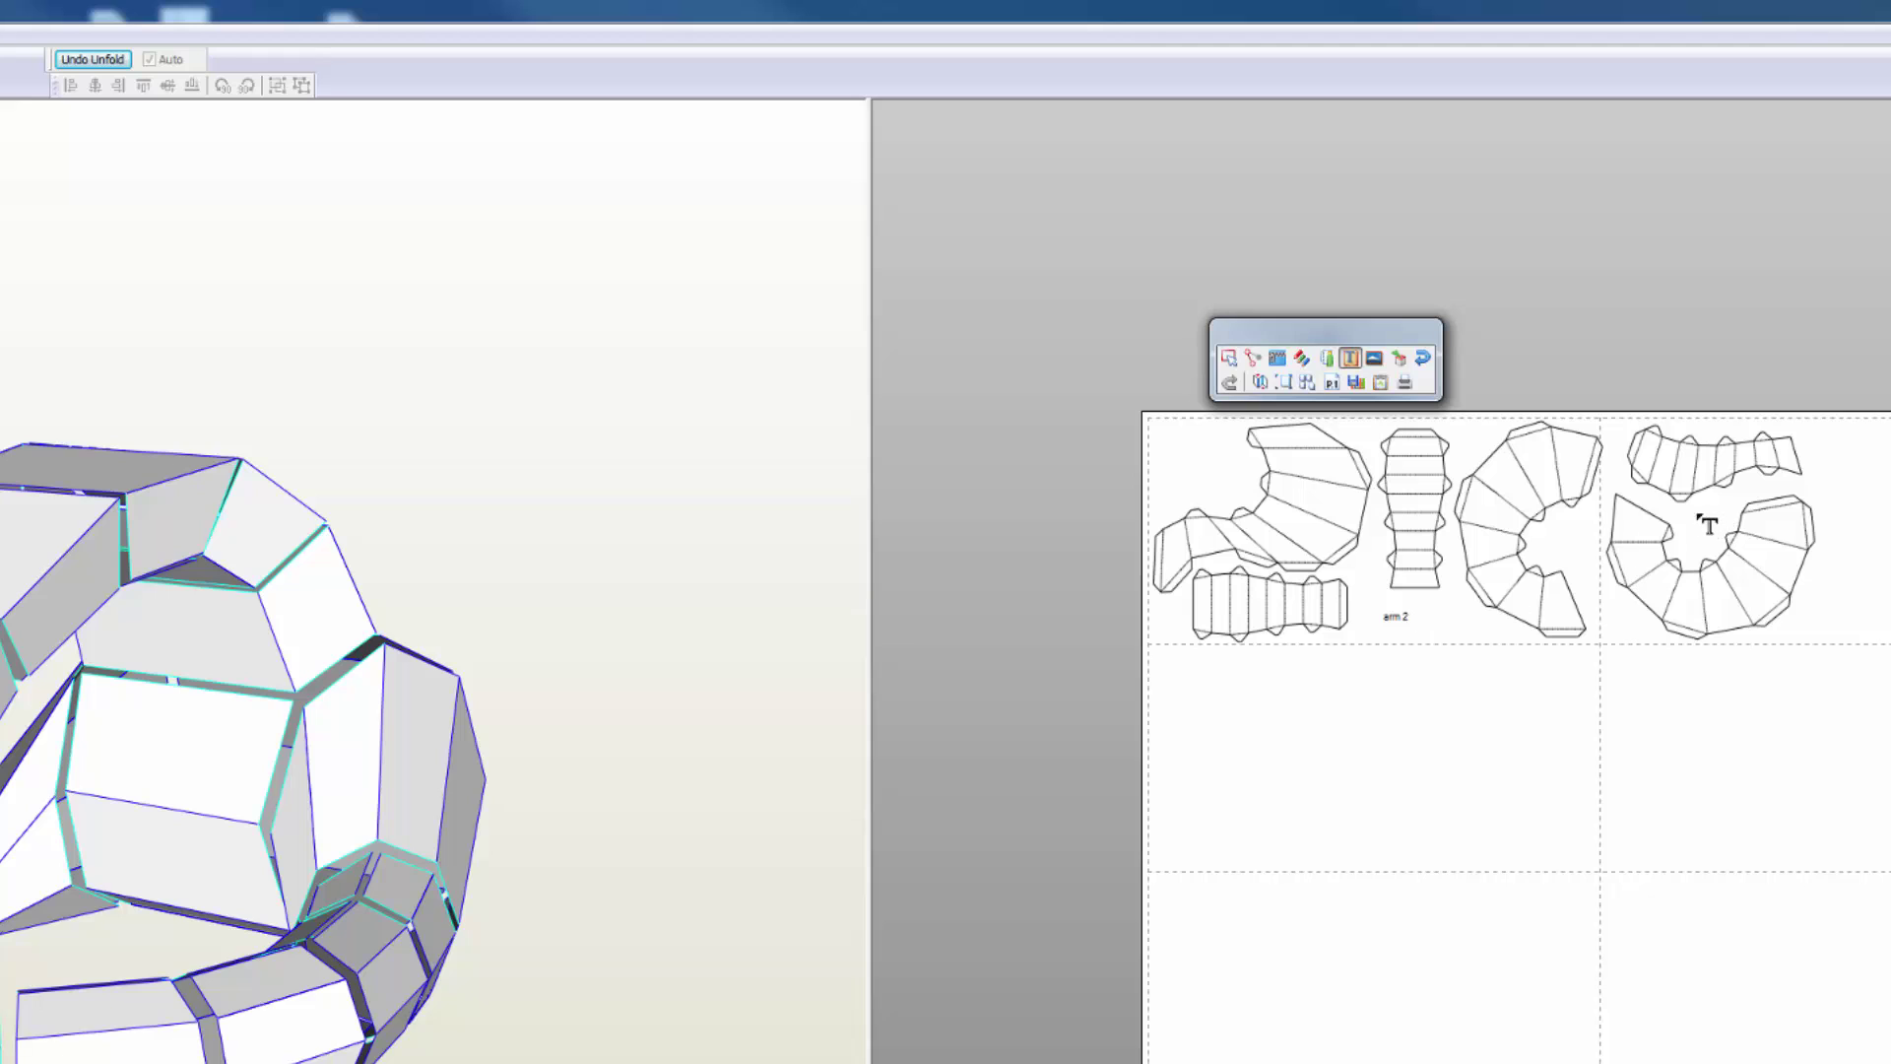
- Add an 'ARM 2' text label inside the curved part
{"action": "left_click", "coordinate": [1643, 574]}
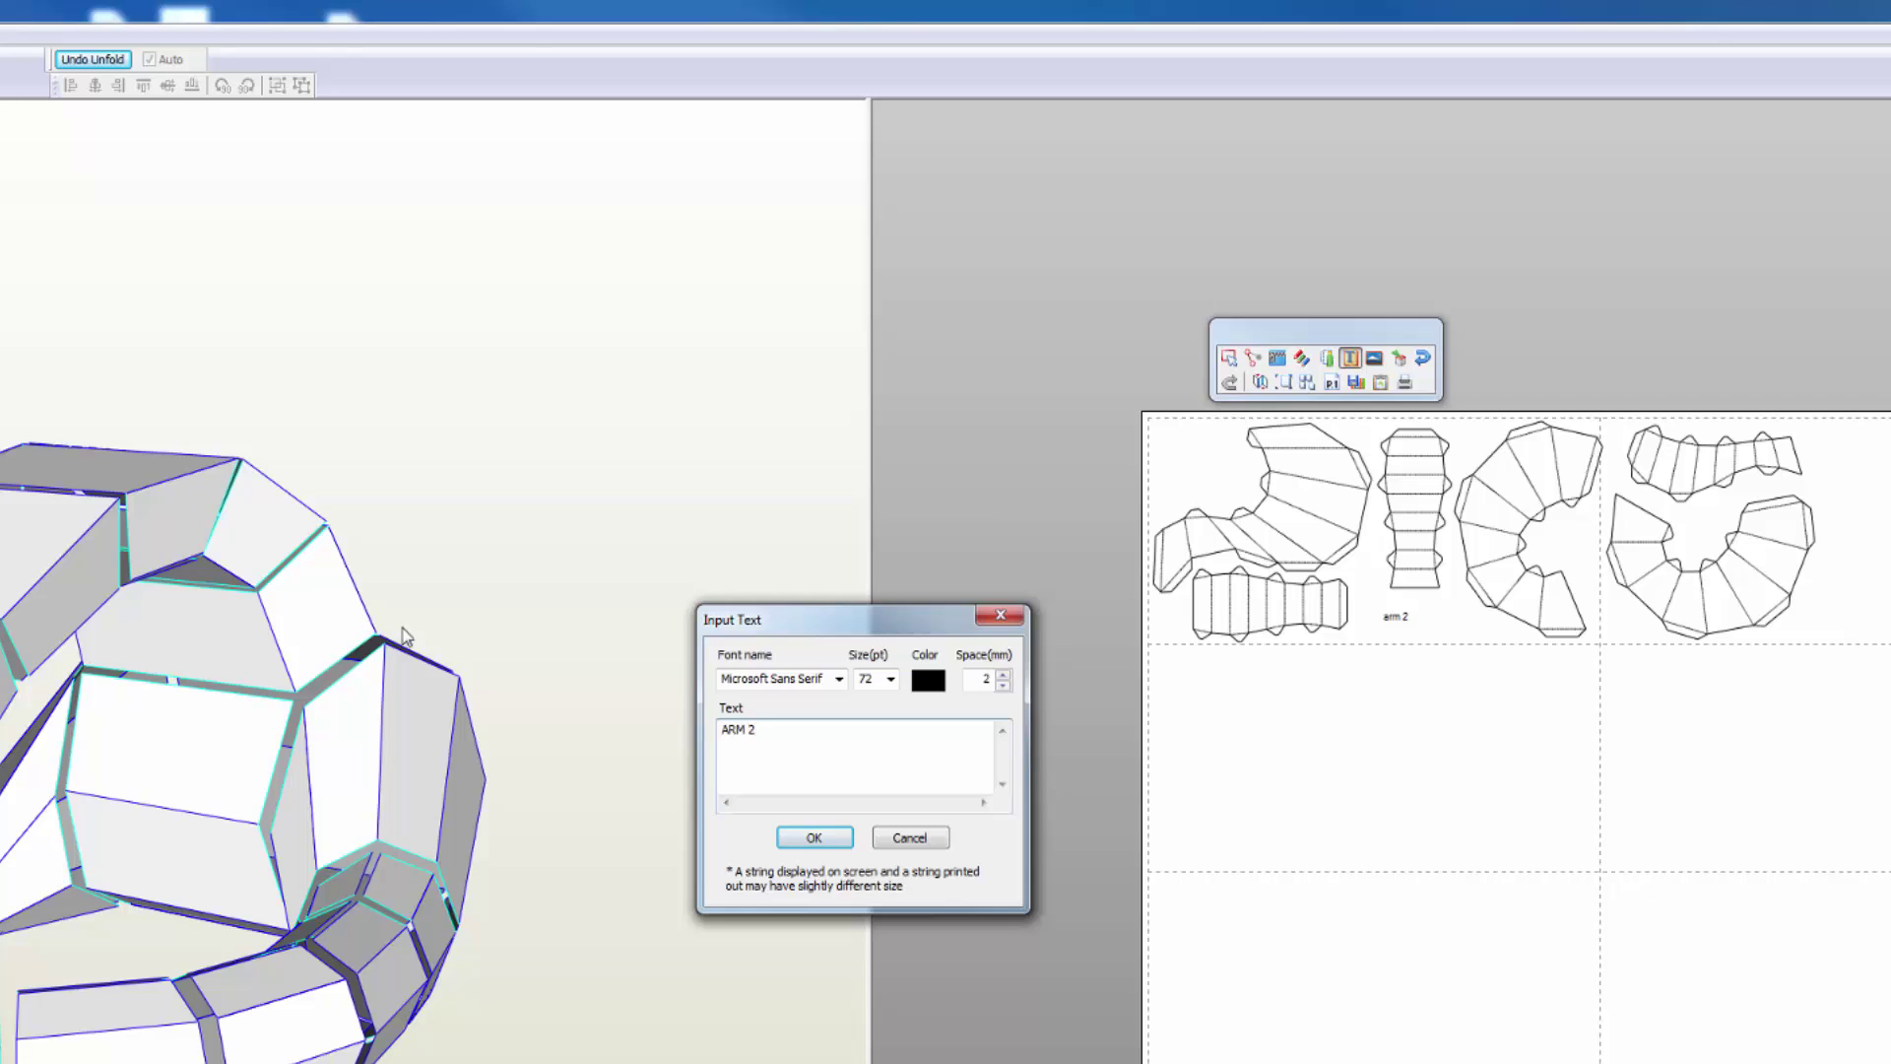
{"action": "left_click", "coordinate": [817, 835]}
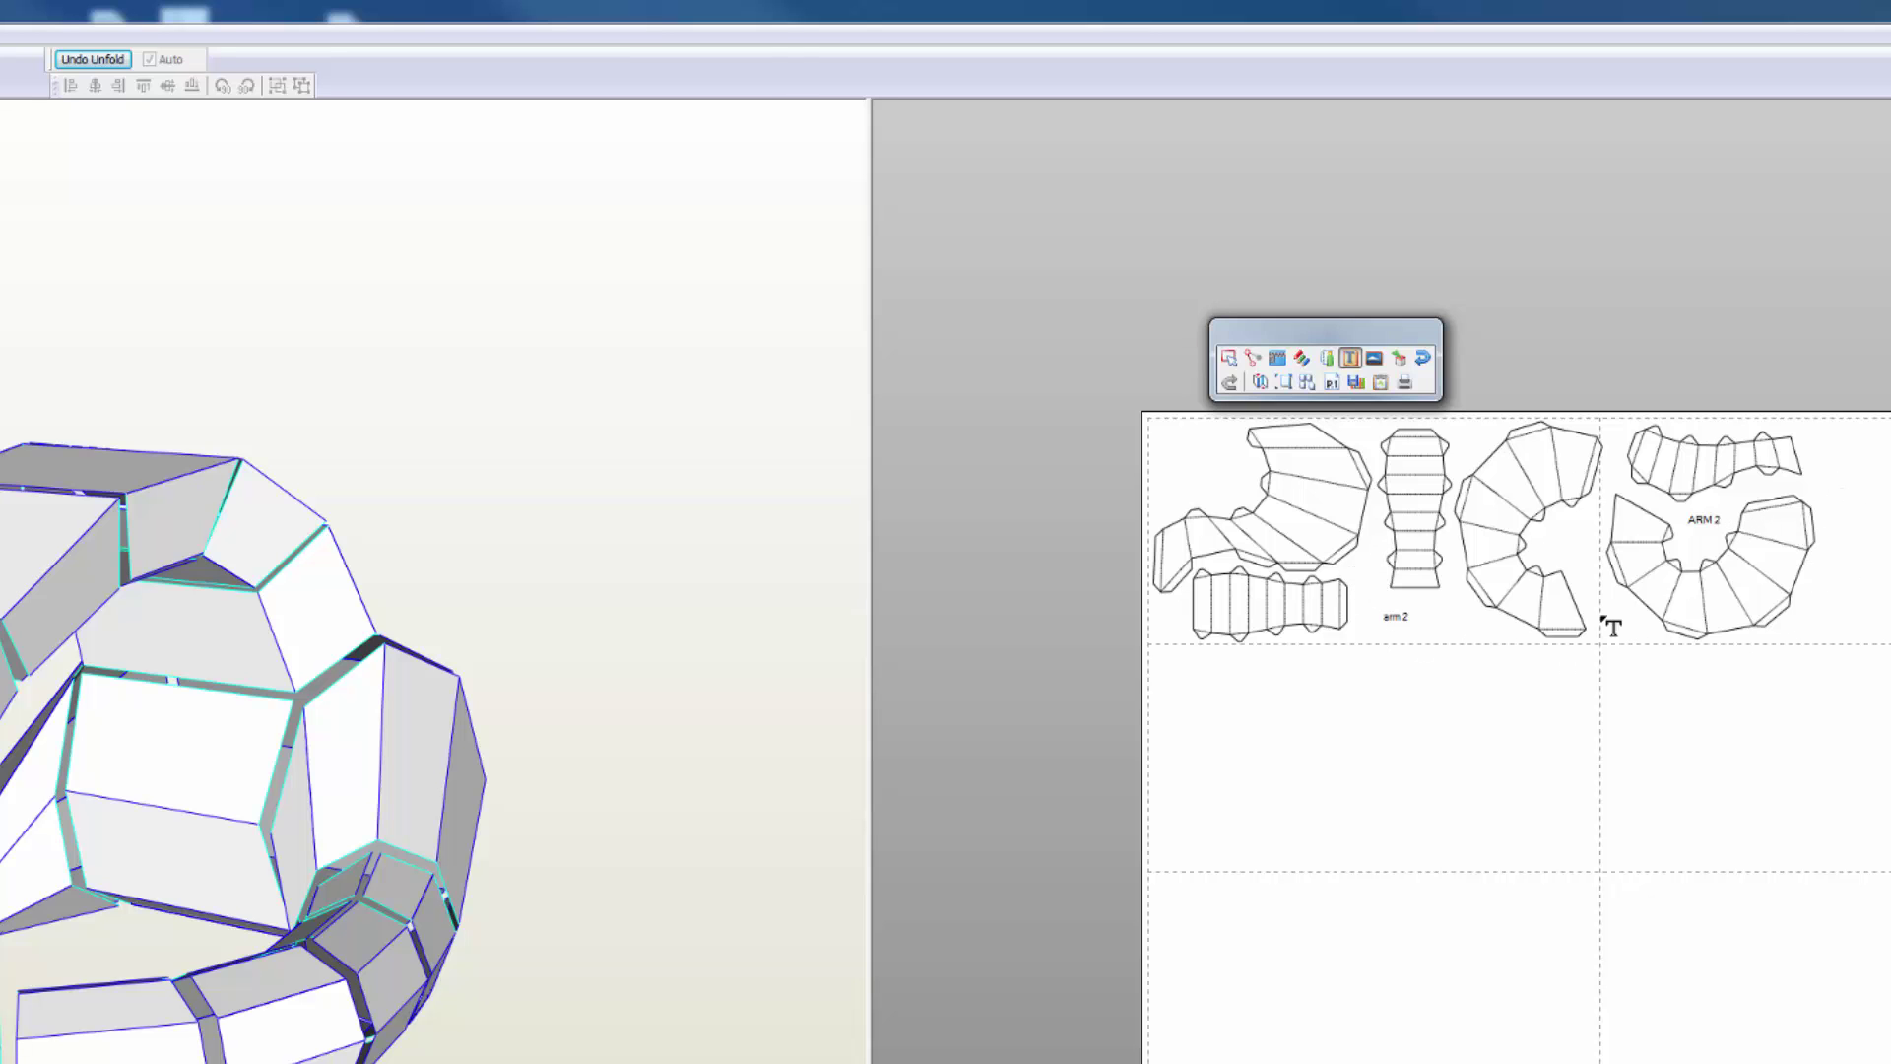
{"action": "scroll", "coordinate": [1460, 751], "scroll_direction": "up", "scroll_amount": 1}
{"action": "scroll", "coordinate": [1483, 763], "scroll_direction": "down", "scroll_amount": 1}
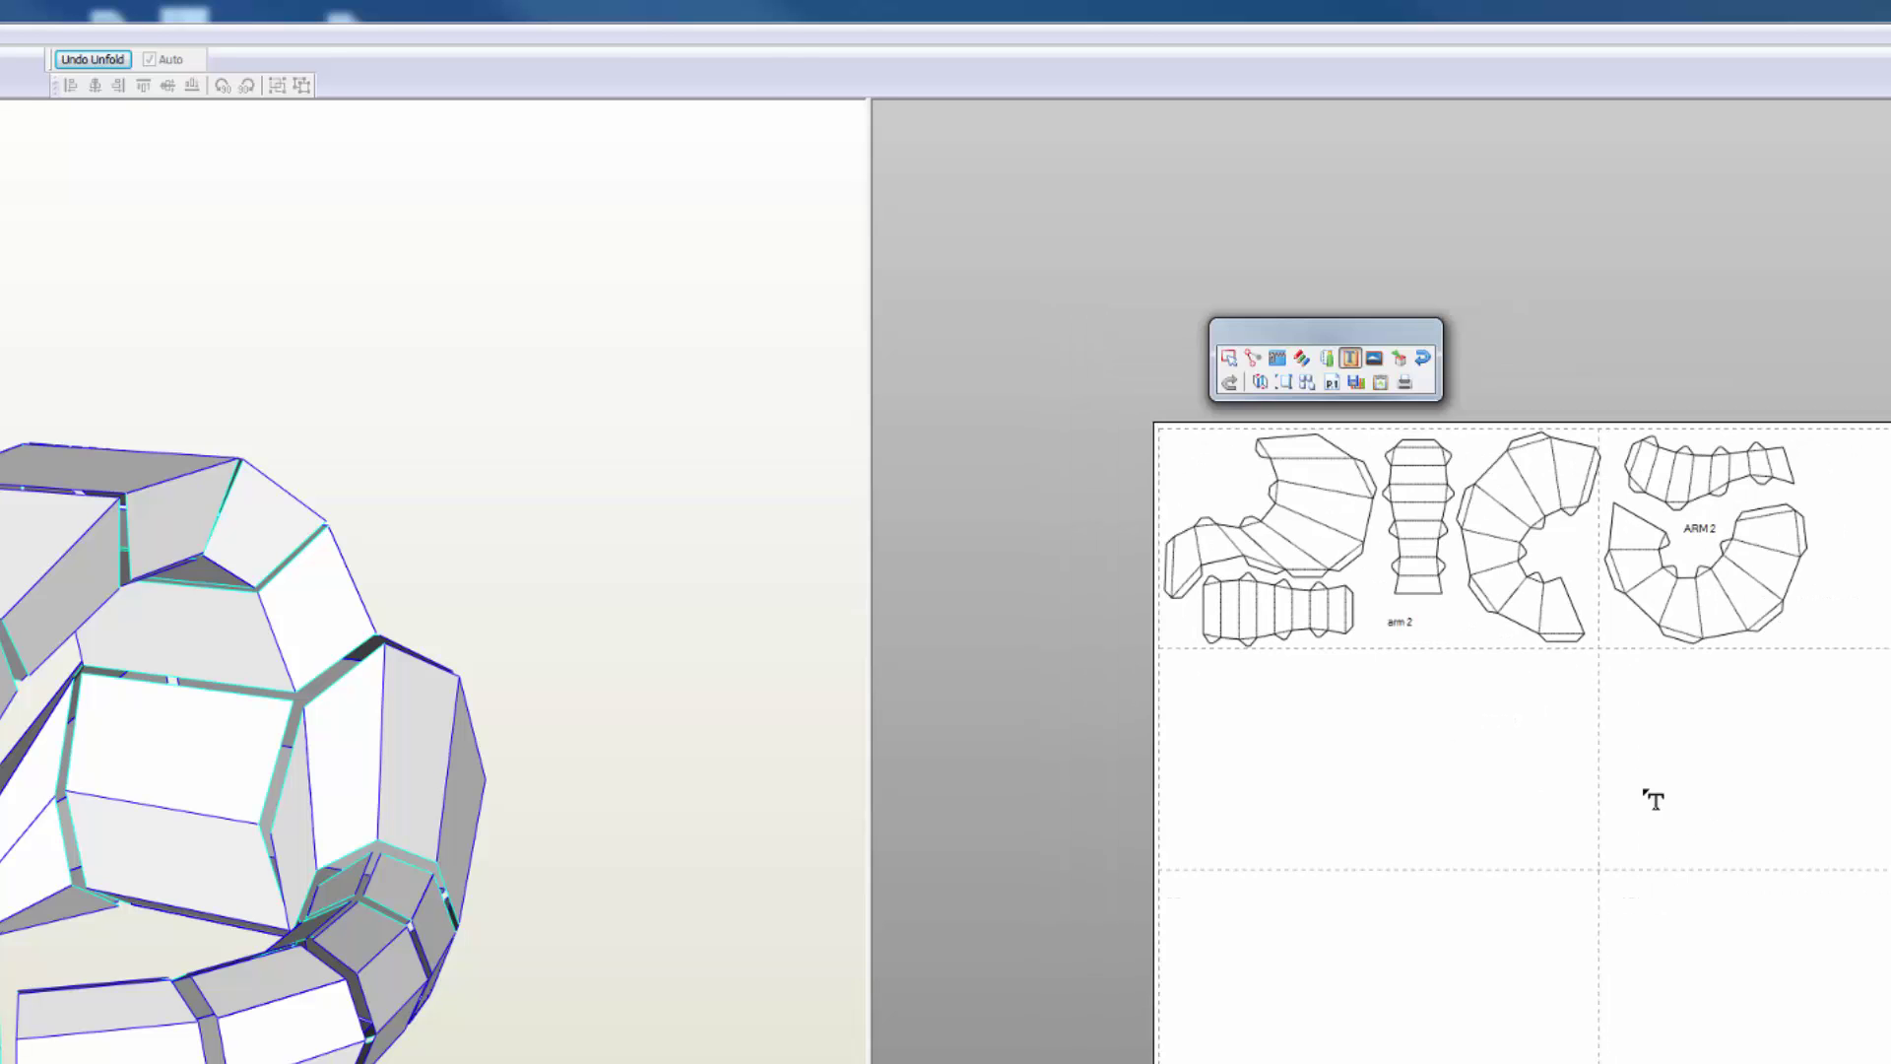
{"action": "scroll", "coordinate": [1504, 764], "scroll_direction": "up", "scroll_amount": 1}
{"action": "scroll", "coordinate": [1508, 760], "scroll_direction": "down", "scroll_amount": 1}
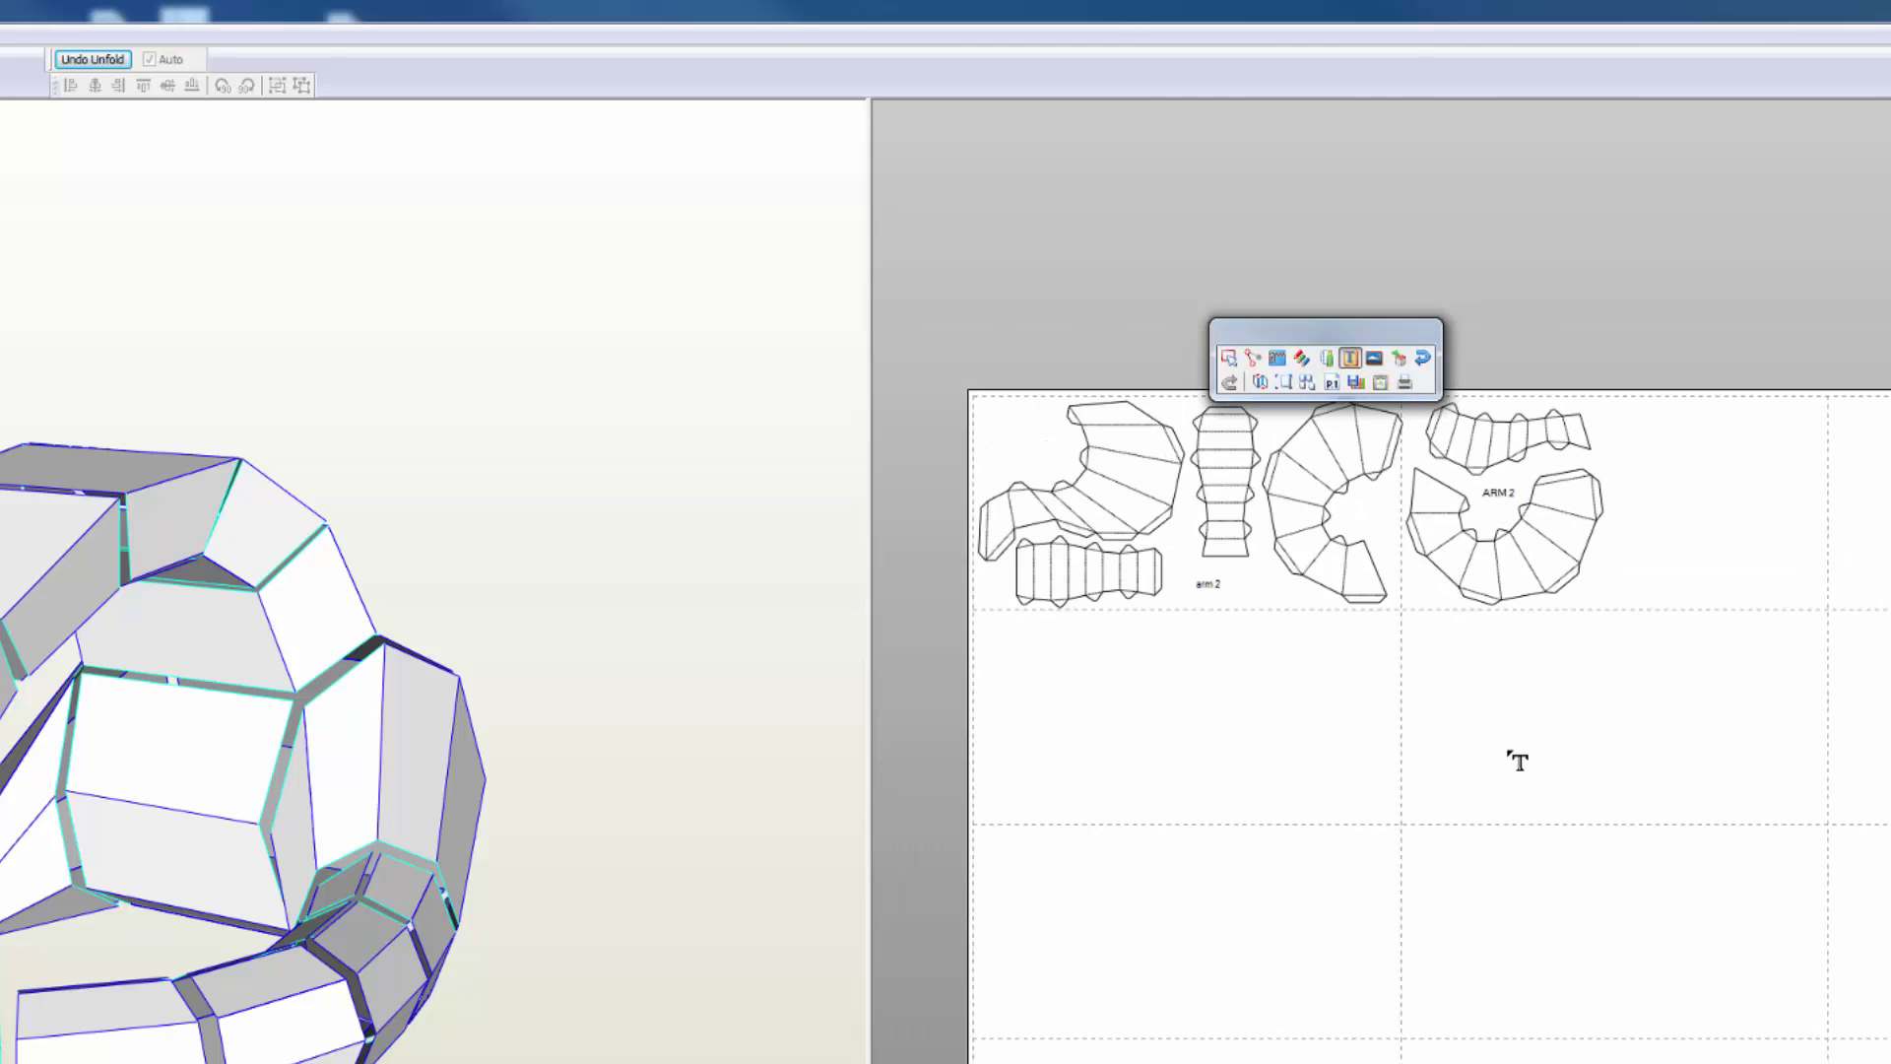
{"action": "scroll", "coordinate": [1512, 760], "scroll_direction": "down", "scroll_amount": 2}
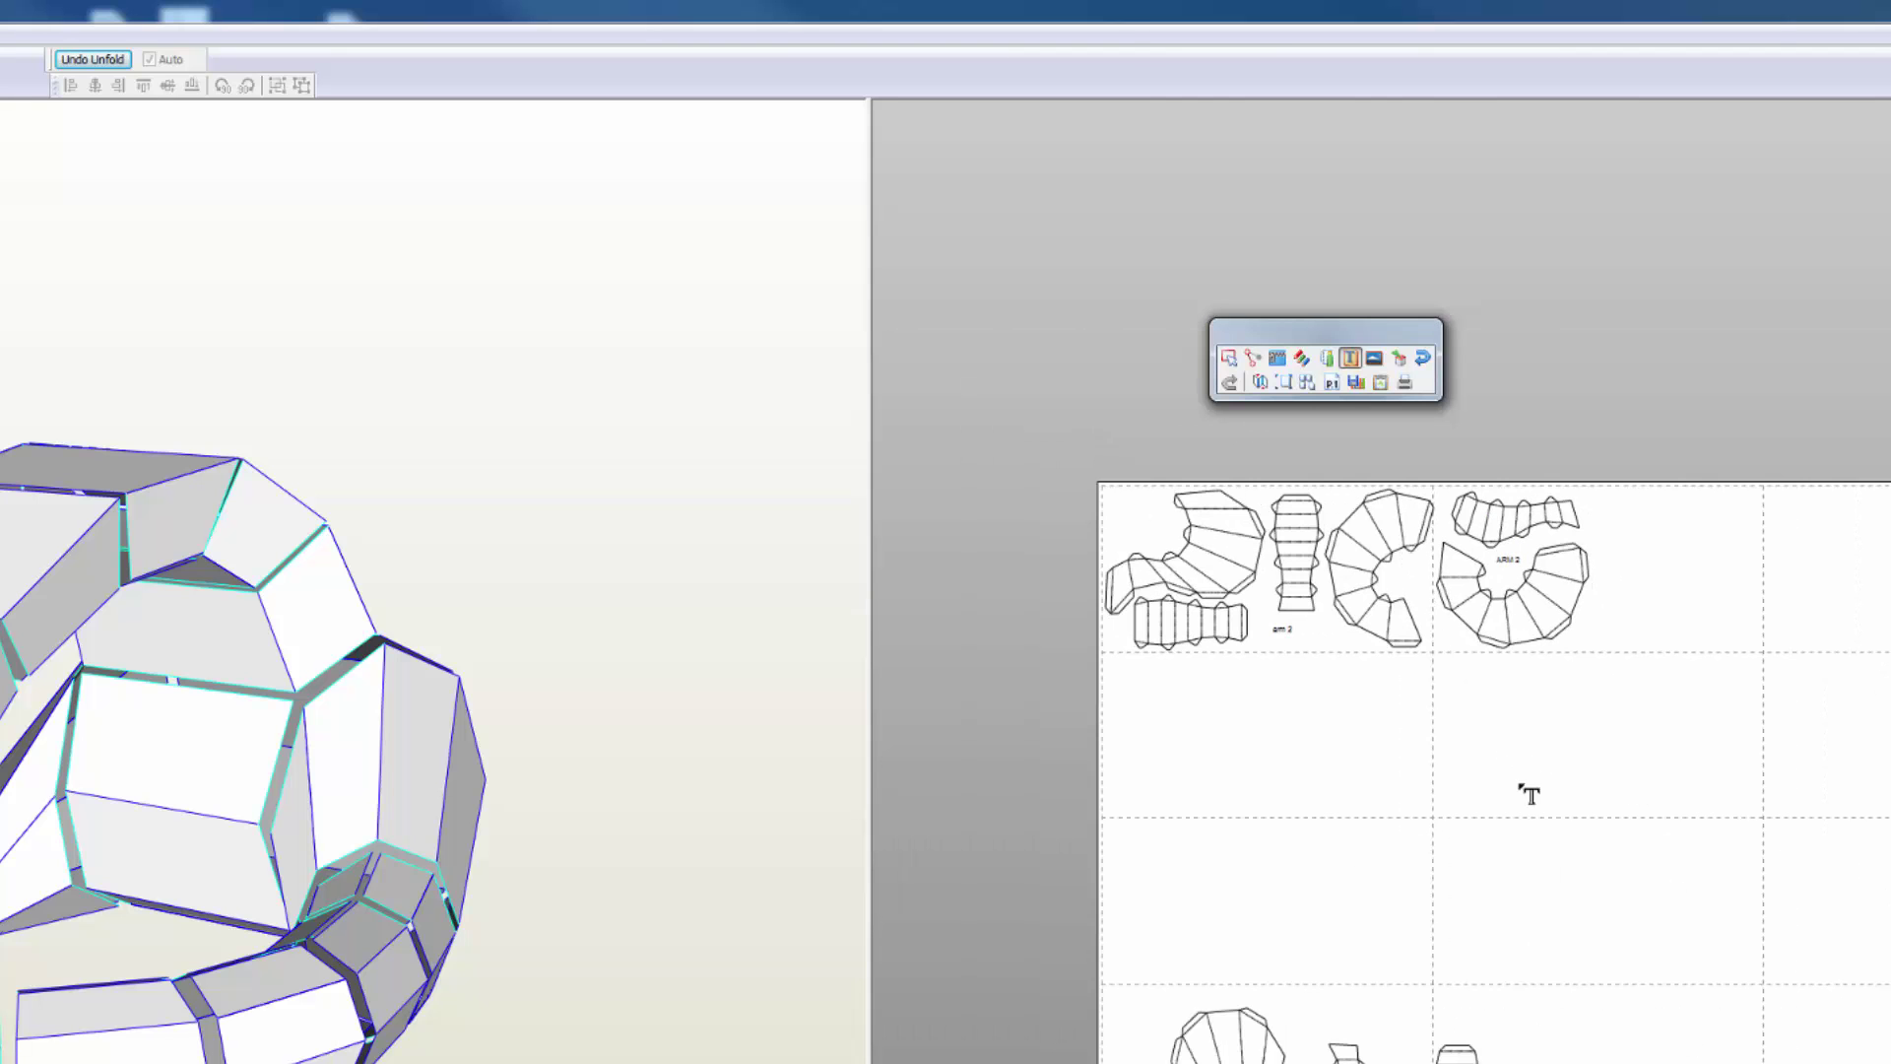
- Move a small column part into the top row and adjust its position
{"action": "left_click", "coordinate": [1229, 358]}
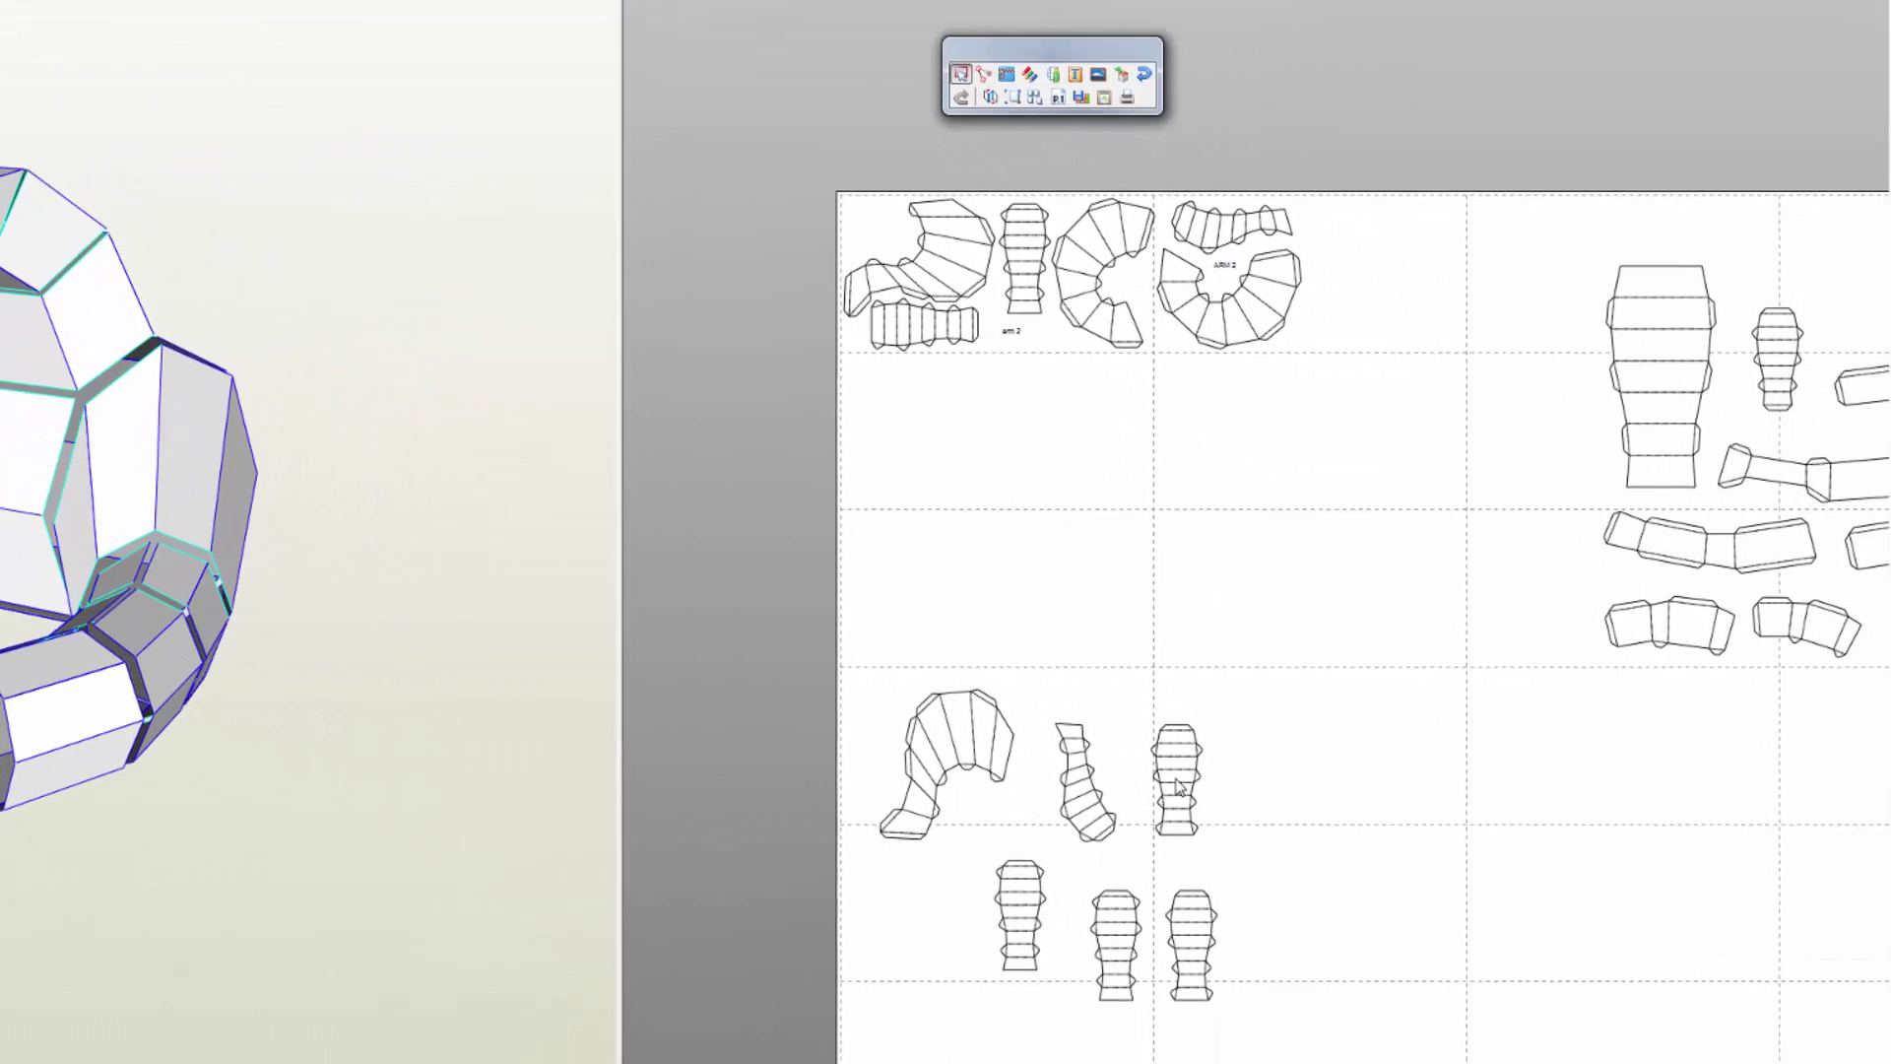
{"action": "left_click_drag", "start_coordinate": [1177, 788], "coordinate": [1379, 285]}
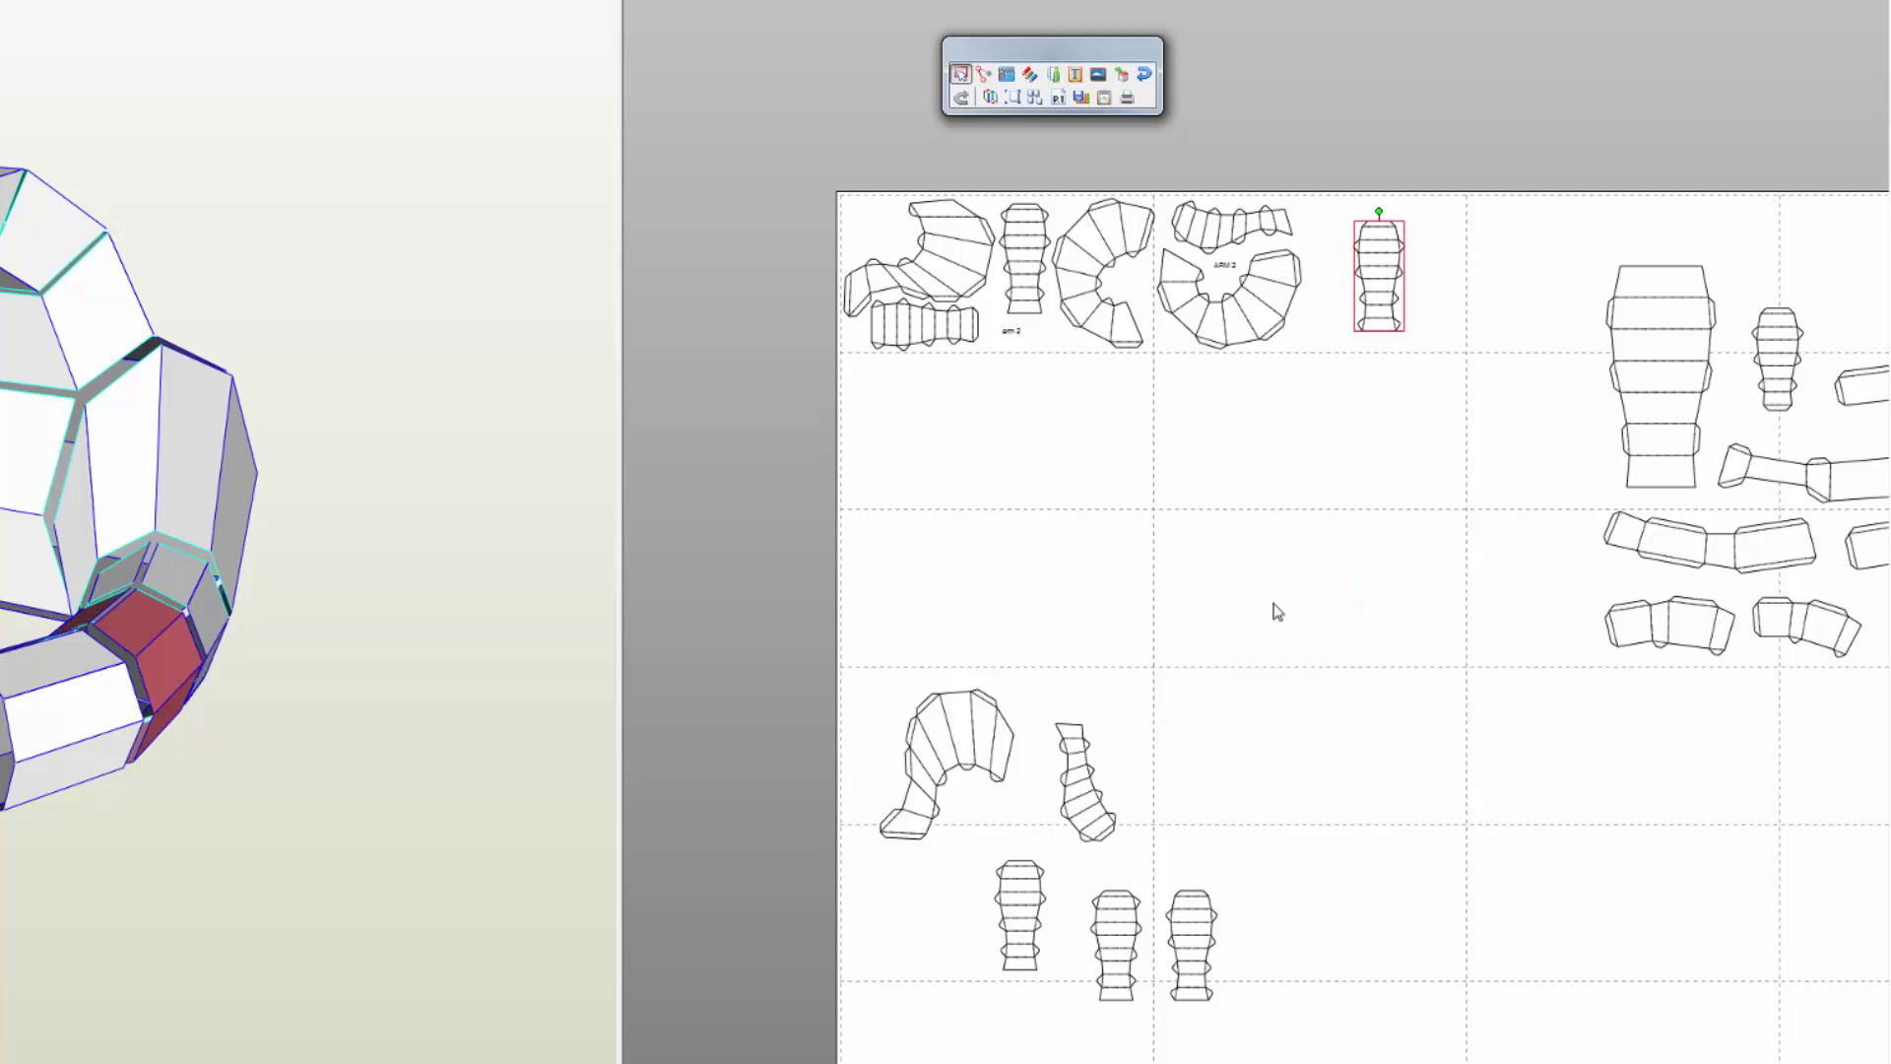
{"action": "scroll", "coordinate": [1386, 306], "scroll_direction": "up", "scroll_amount": 1}
{"action": "scroll", "coordinate": [1389, 301], "scroll_direction": "down", "scroll_amount": 2}
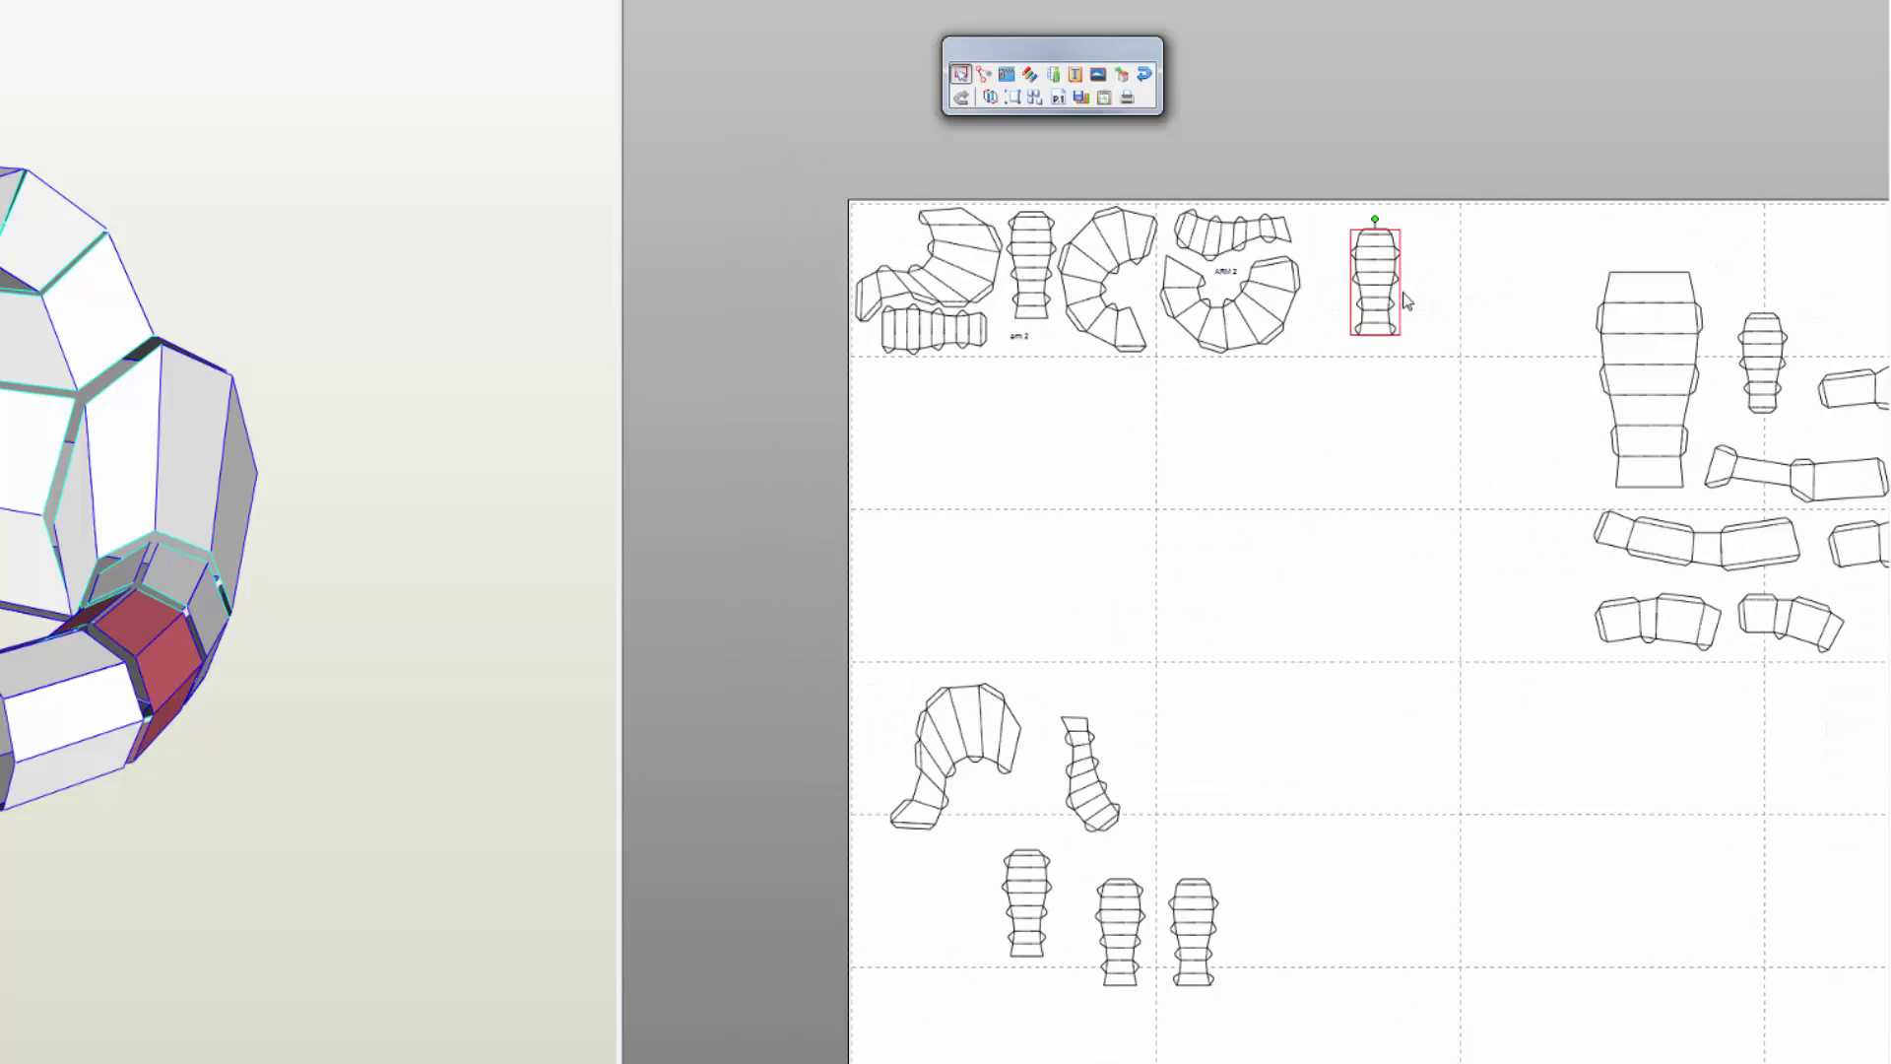
{"action": "mouse_move", "coordinate": [1377, 274]}
{"action": "left_mouse_down"}
{"action": "mouse_move", "coordinate": [1363, 300]}
{"action": "mouse_move", "coordinate": [1363, 266]}
{"action": "left_mouse_up"}
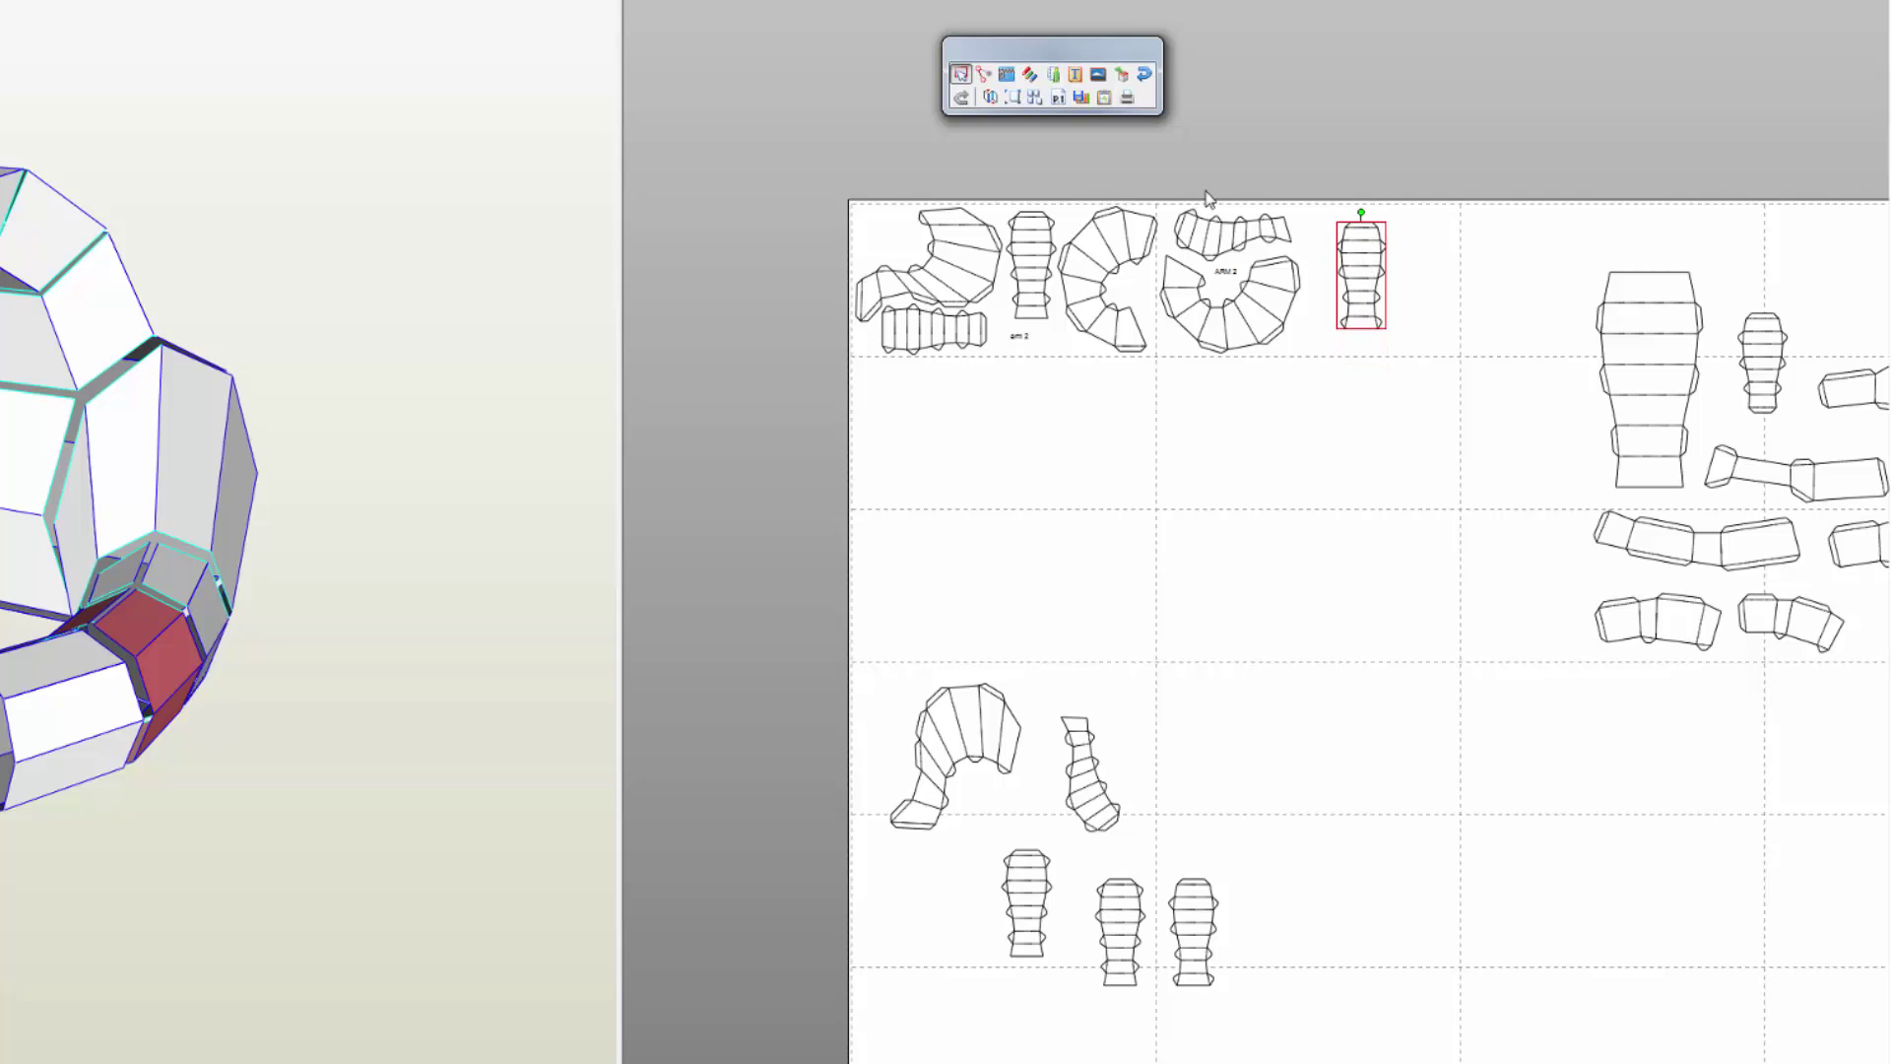
- Rotate the column part sideways and move the arm part toward the lower left
{"action": "left_click", "coordinate": [985, 74]}
{"action": "left_click", "coordinate": [1349, 333]}
{"action": "scroll", "coordinate": [1371, 239], "scroll_direction": "down", "scroll_amount": 2}
{"action": "scroll", "coordinate": [1374, 233], "scroll_direction": "up", "scroll_amount": 3}
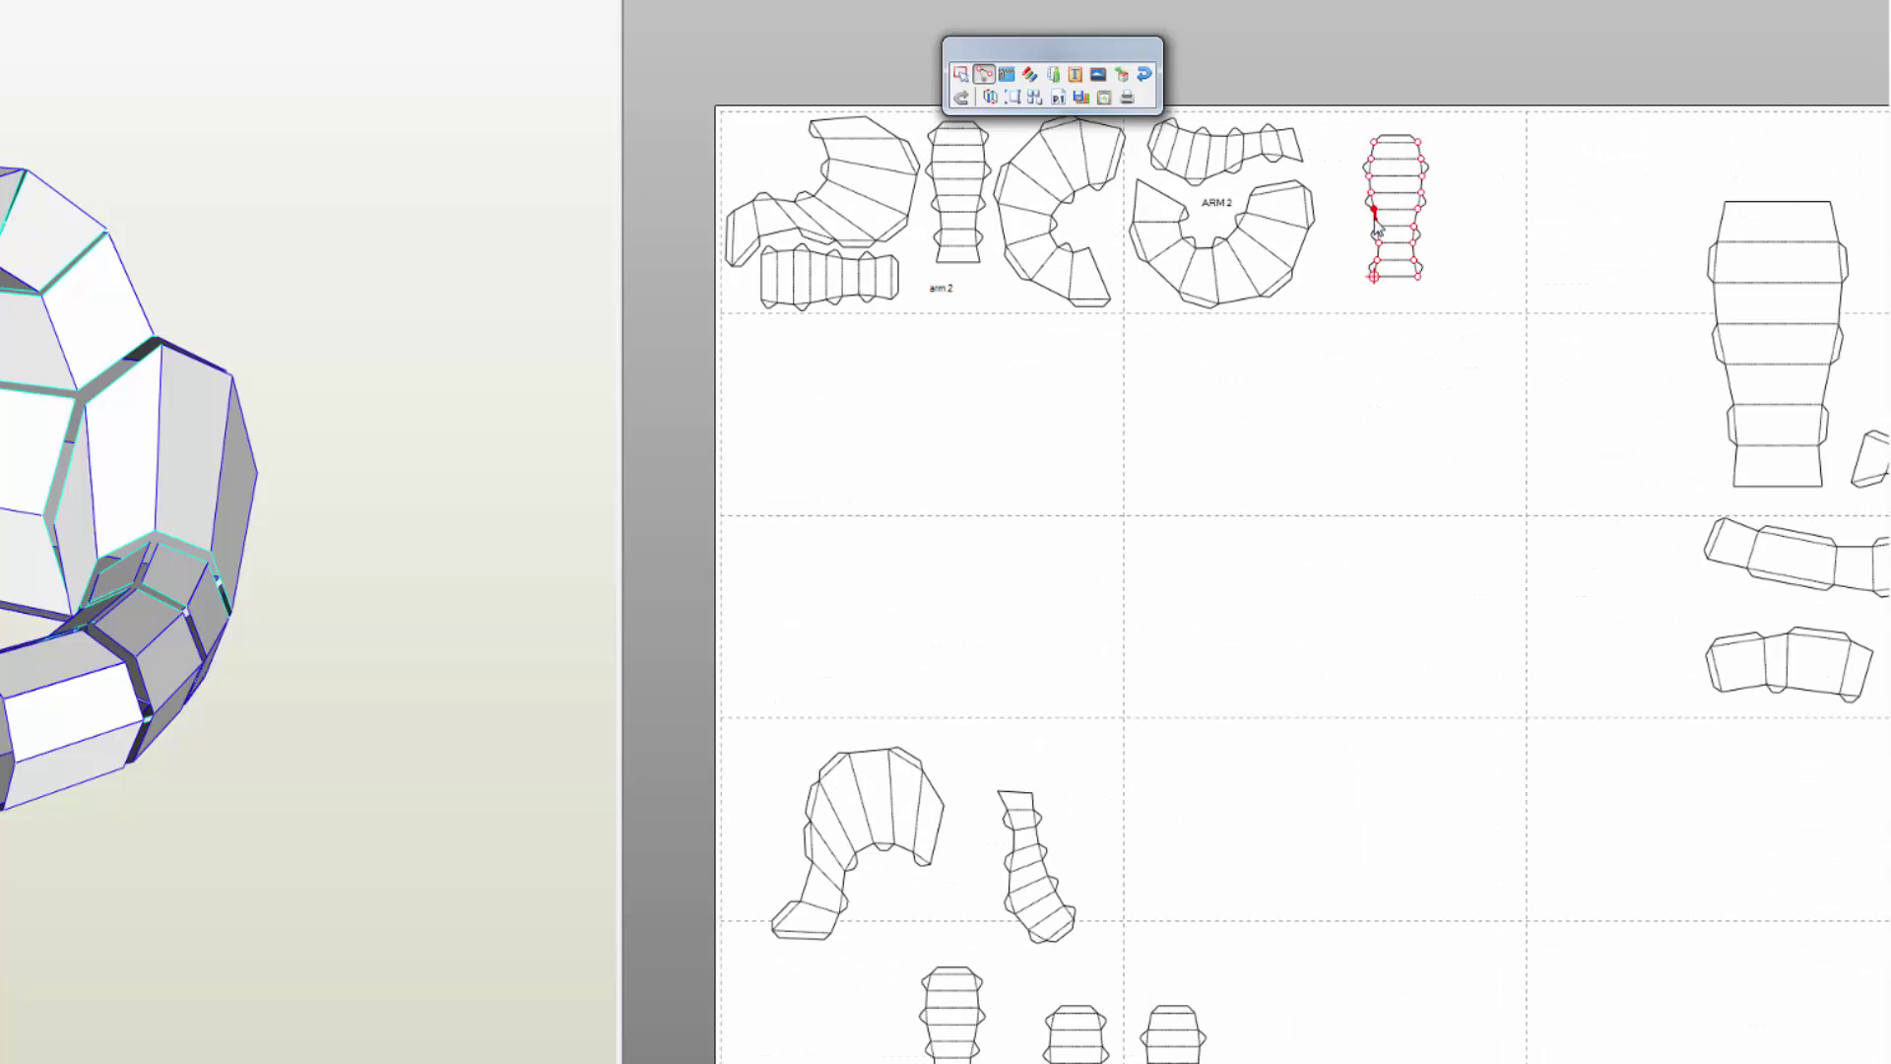
{"action": "left_click_drag", "start_coordinate": [1375, 142], "coordinate": [1526, 280]}
{"action": "left_click_drag", "start_coordinate": [1440, 212], "coordinate": [834, 483]}
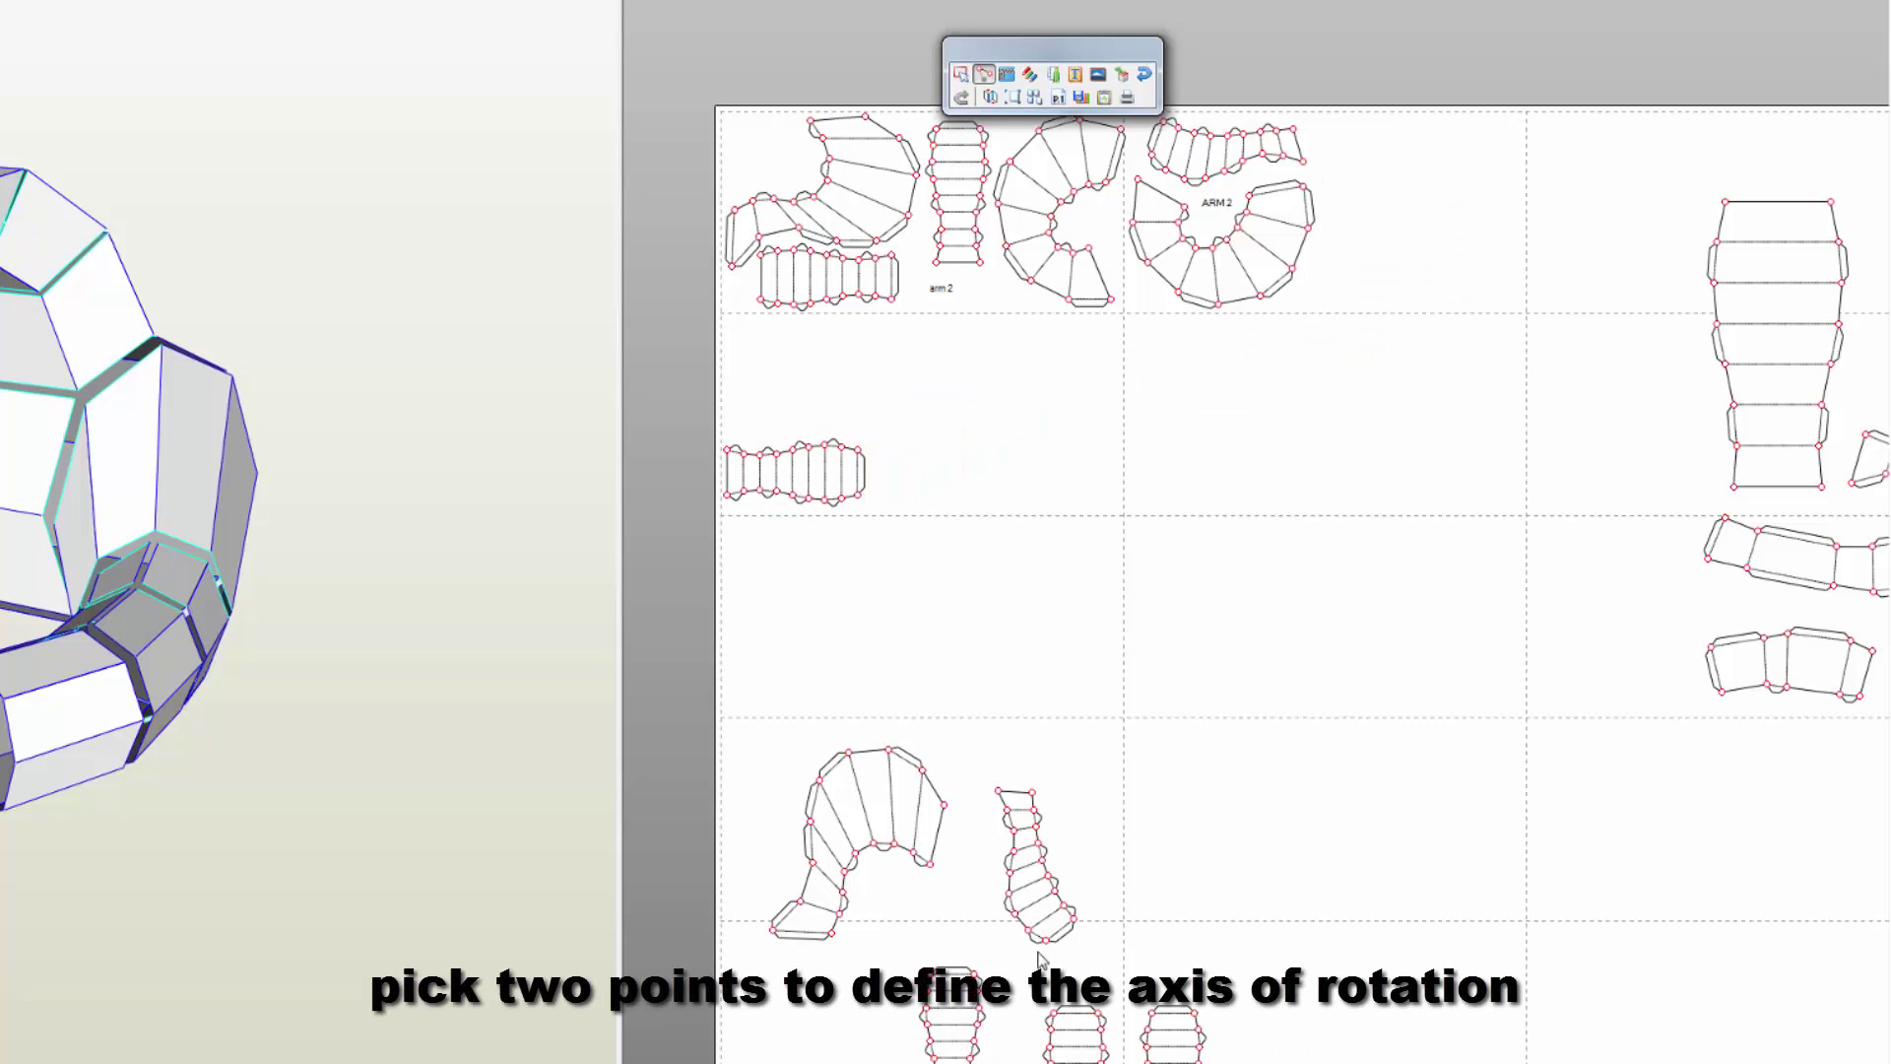
- Rotate the lower-middle column part horizontal and set it beside the left strip
{"action": "left_click", "coordinate": [961, 73]}
{"action": "left_click_drag", "start_coordinate": [1300, 1062], "coordinate": [1032, 541]}
{"action": "scroll", "coordinate": [1032, 542], "scroll_direction": "up", "scroll_amount": 1}
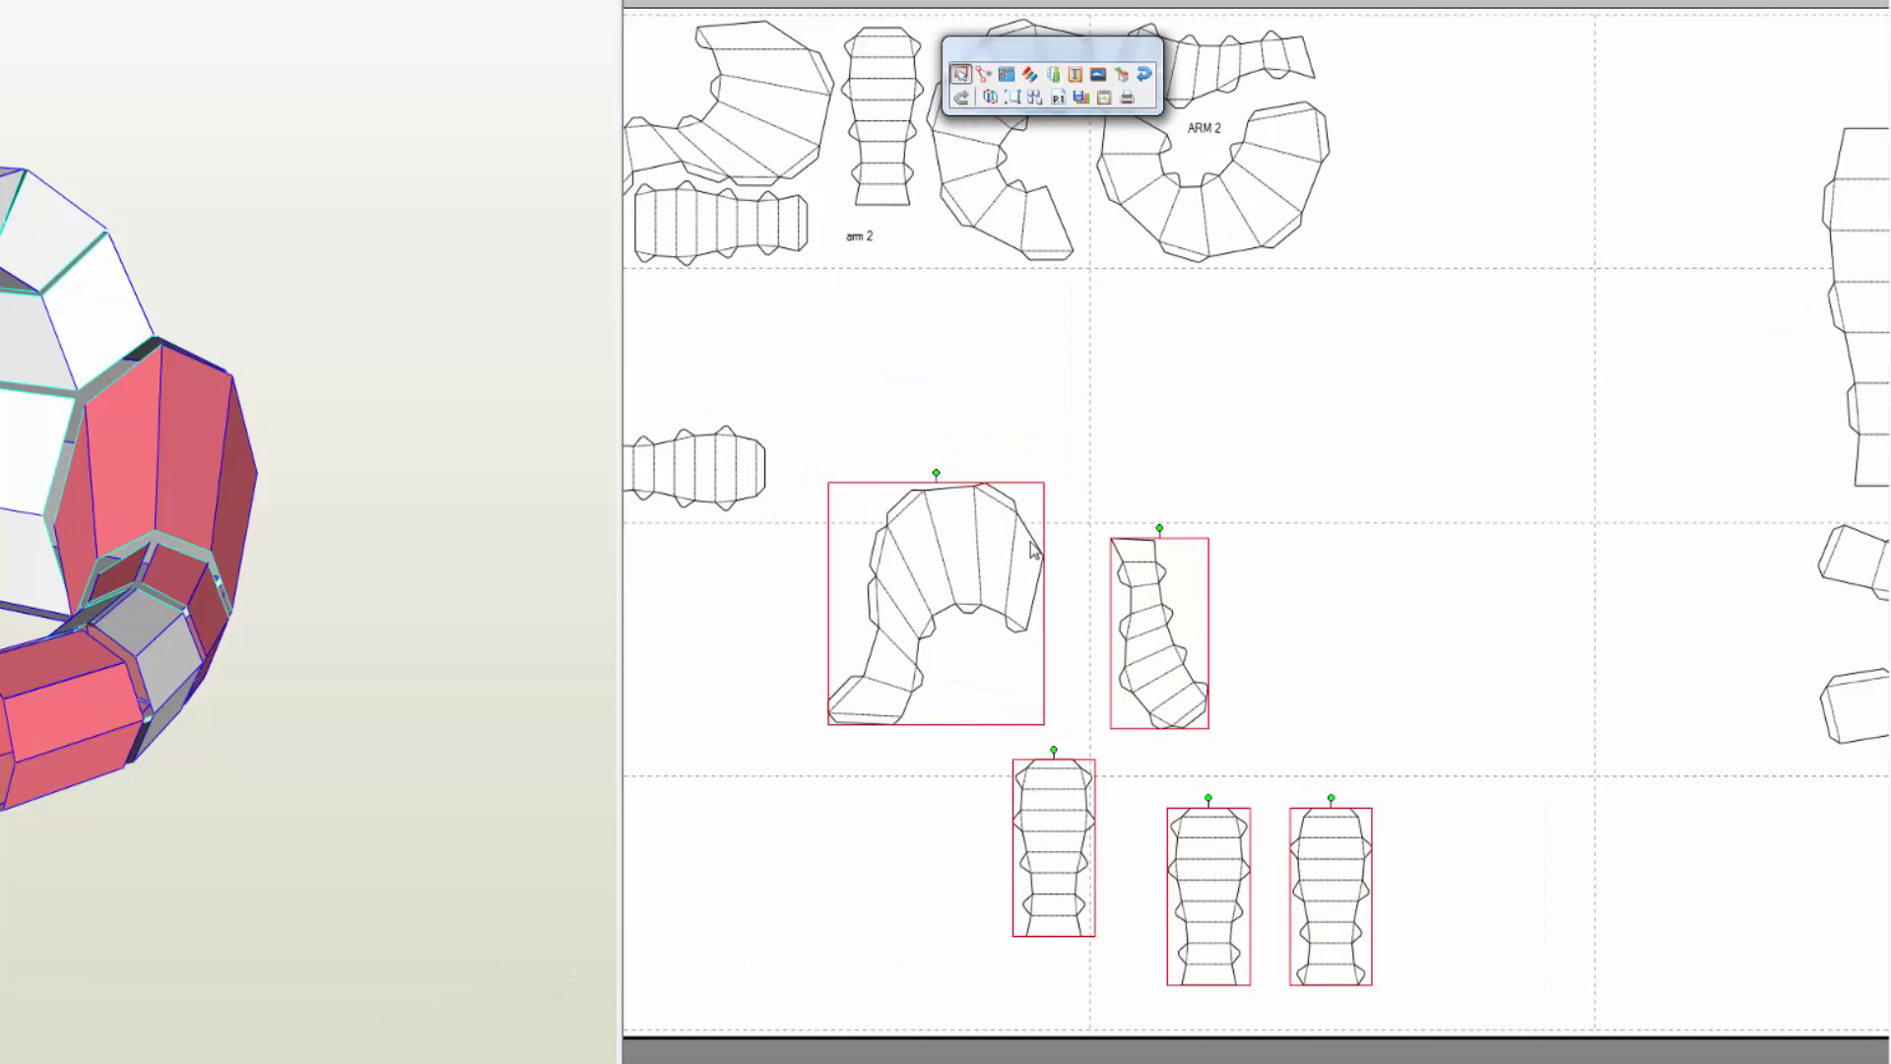
{"action": "right_click_drag", "start_coordinate": [1203, 436], "coordinate": [1393, 404]}
{"action": "left_click", "coordinate": [1533, 695]}
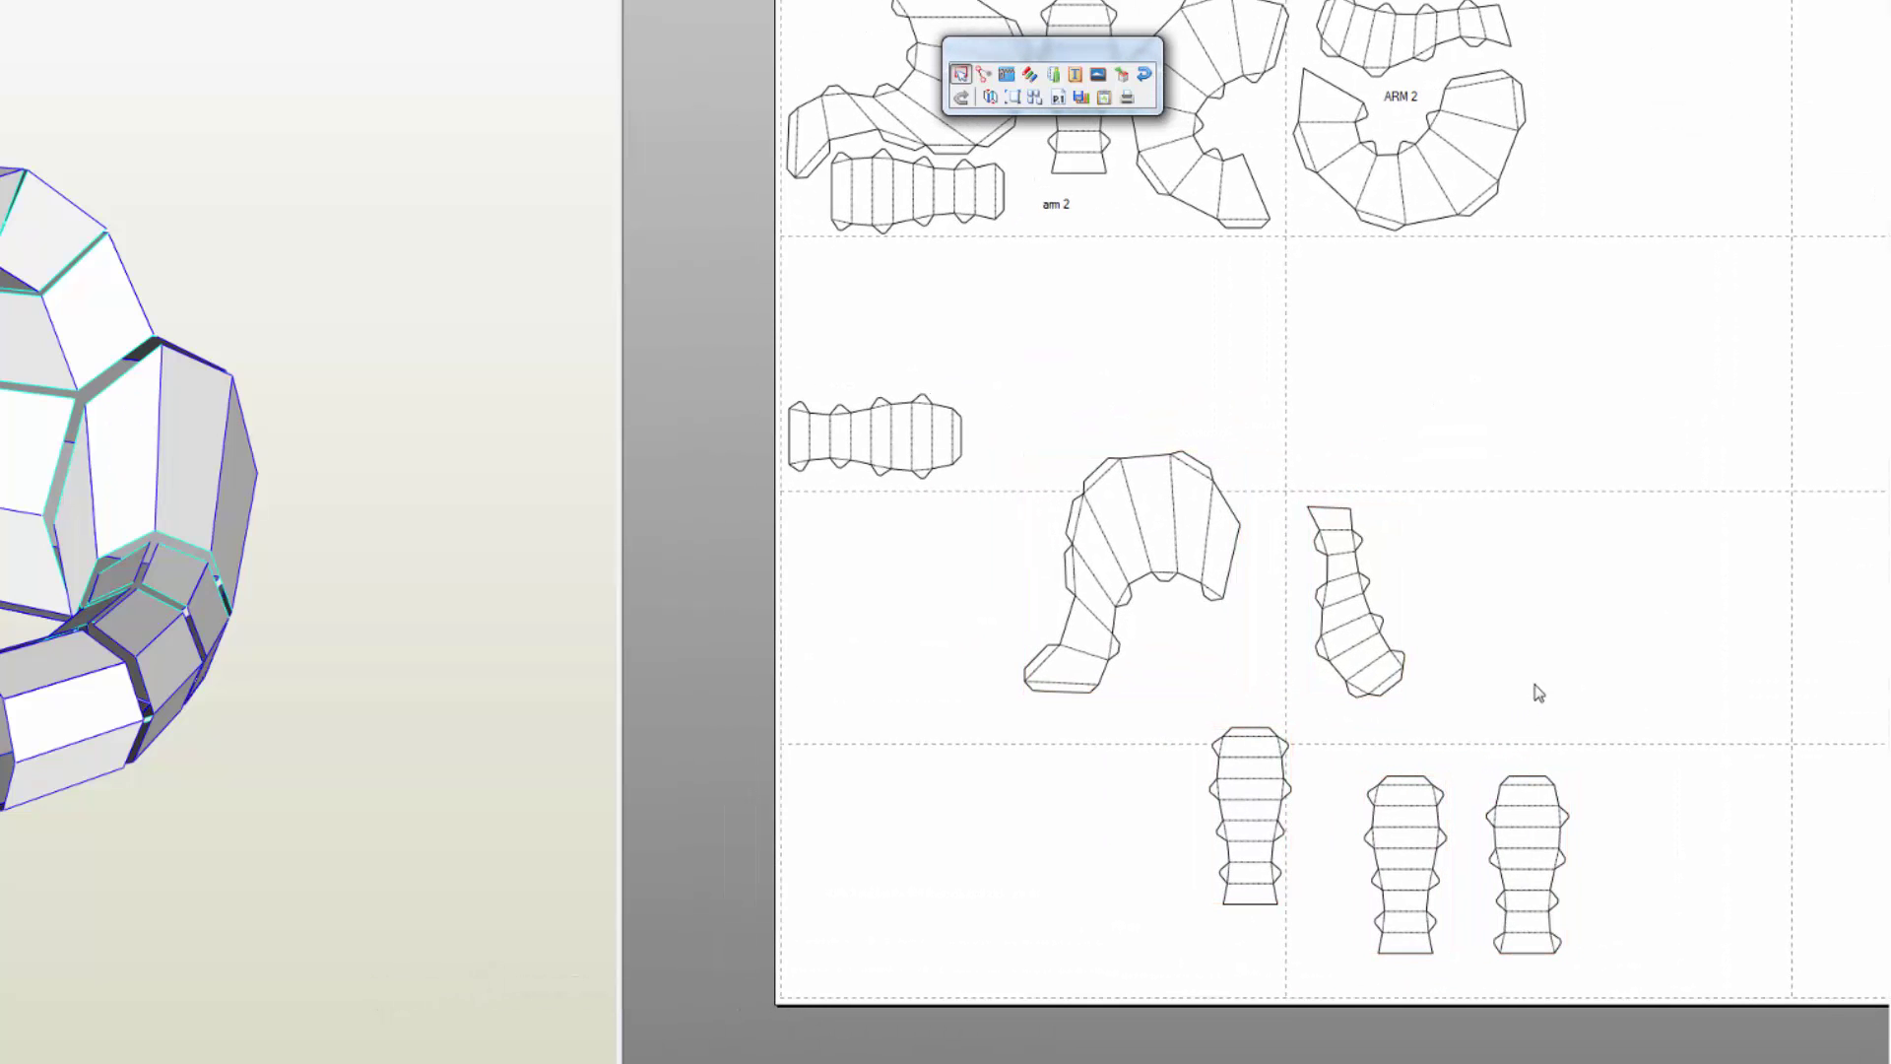
{"action": "left_click", "coordinate": [1243, 791]}
{"action": "left_click", "coordinate": [1222, 736]}
{"action": "left_click_drag", "start_coordinate": [1277, 925], "coordinate": [1414, 675]}
{"action": "left_click_drag", "start_coordinate": [1300, 707], "coordinate": [859, 340]}
- Rotate the lower-left part horizontal and evenly space the three stacked strips
{"action": "left_click", "coordinate": [1378, 785]}
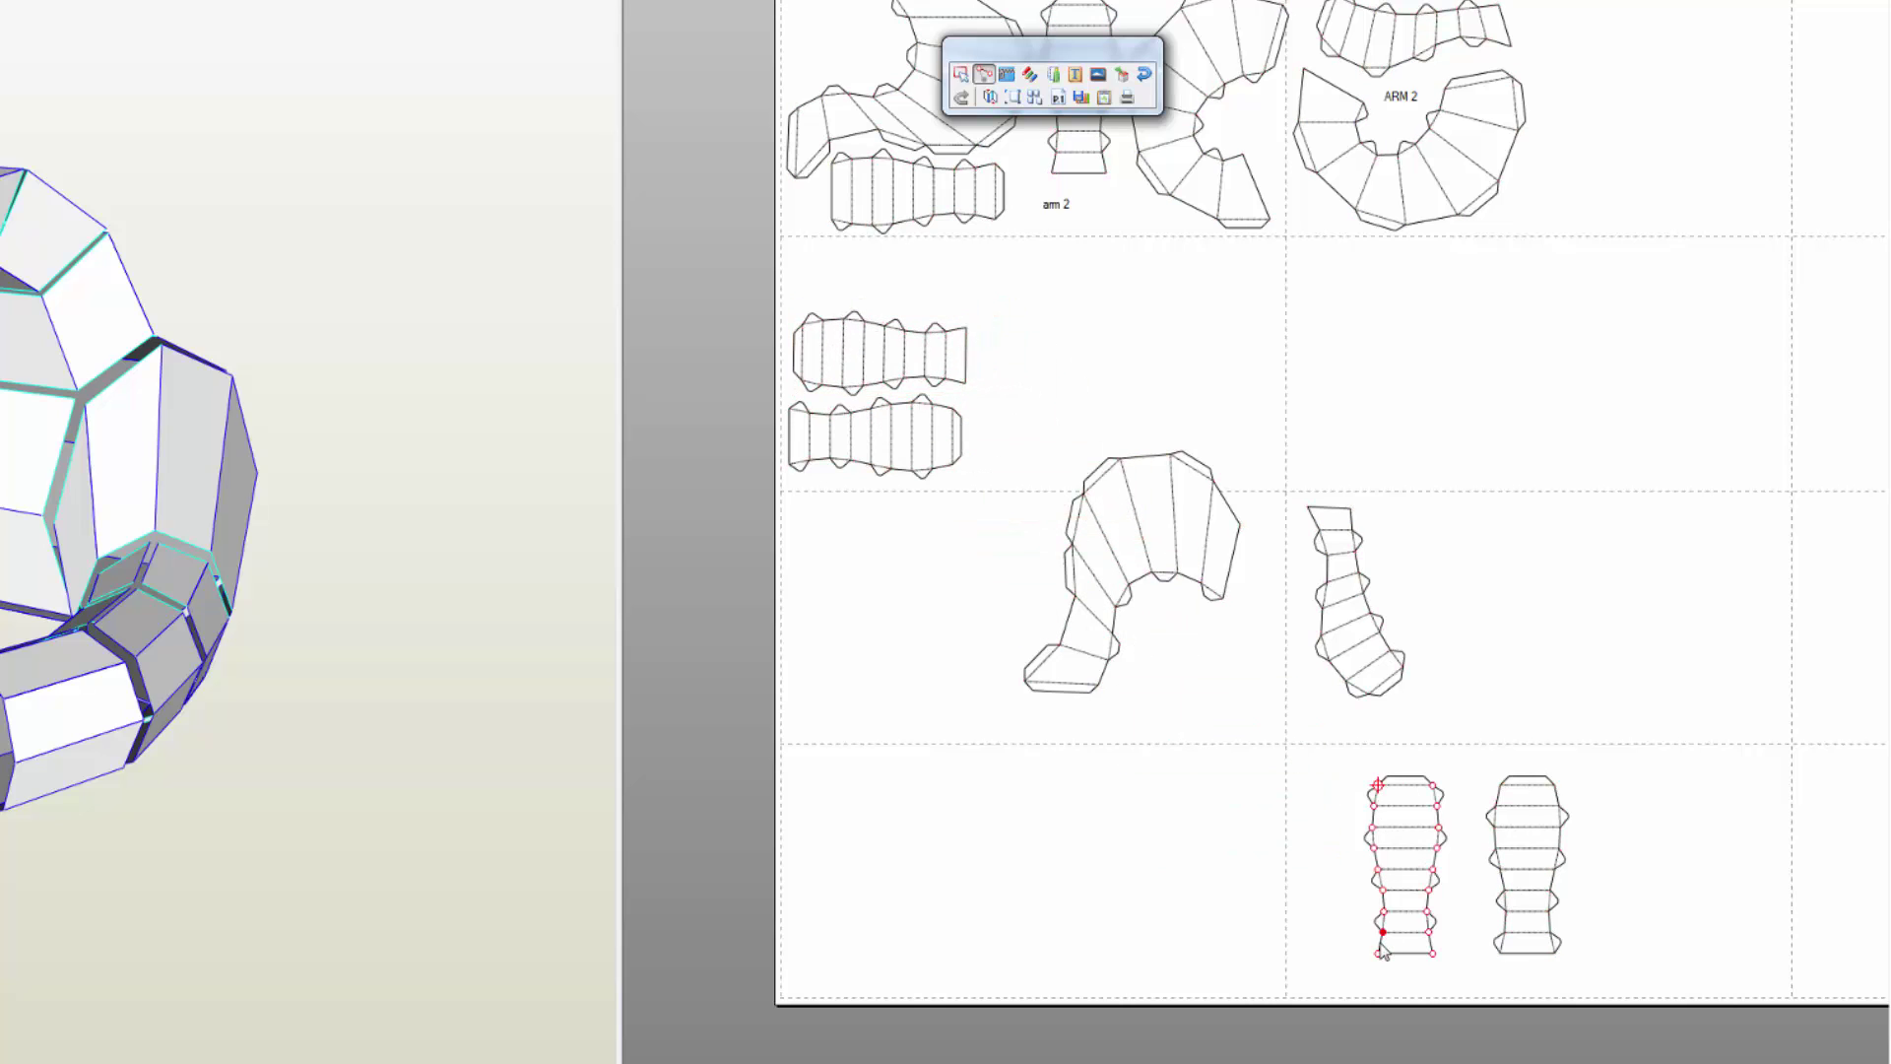
{"action": "left_click_drag", "start_coordinate": [1383, 944], "coordinate": [850, 283]}
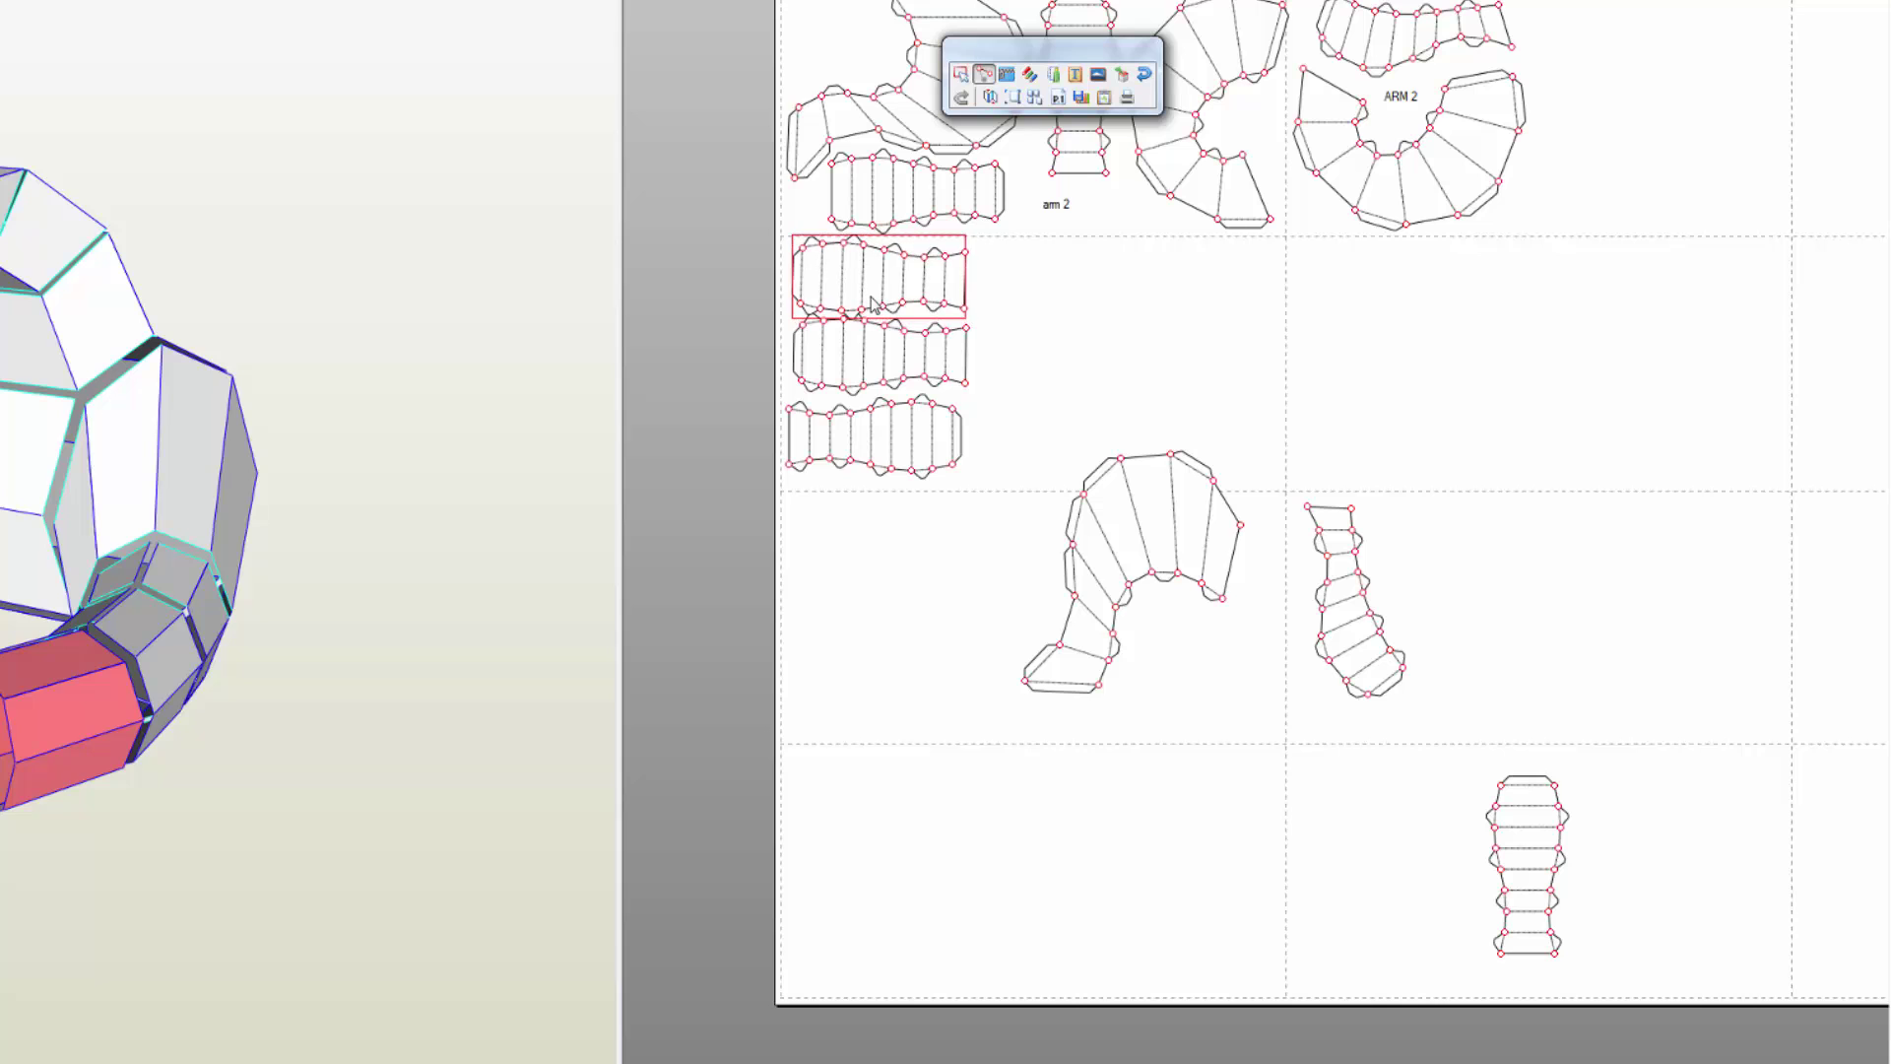
{"action": "left_click", "coordinate": [879, 369]}
{"action": "left_click_drag", "start_coordinate": [880, 367], "coordinate": [879, 373]}
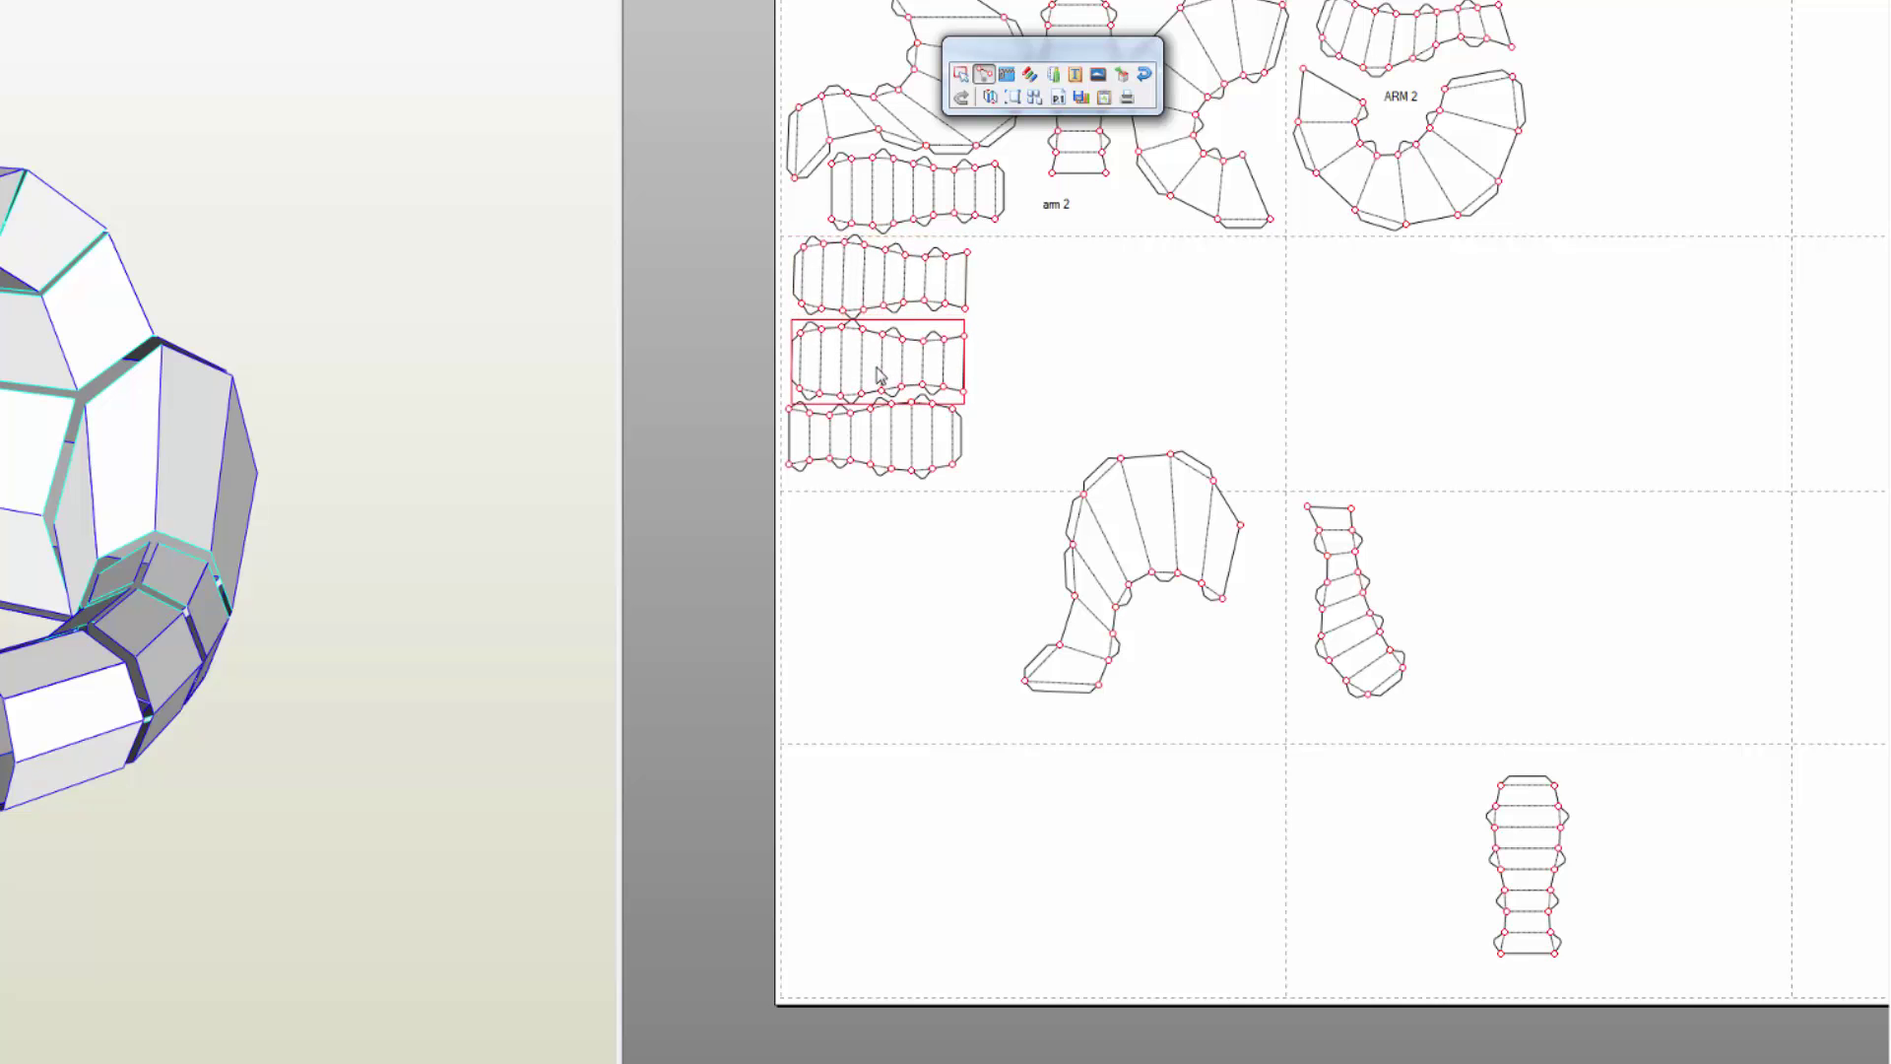
{"action": "scroll", "coordinate": [880, 374], "scroll_direction": "up", "scroll_amount": 5}
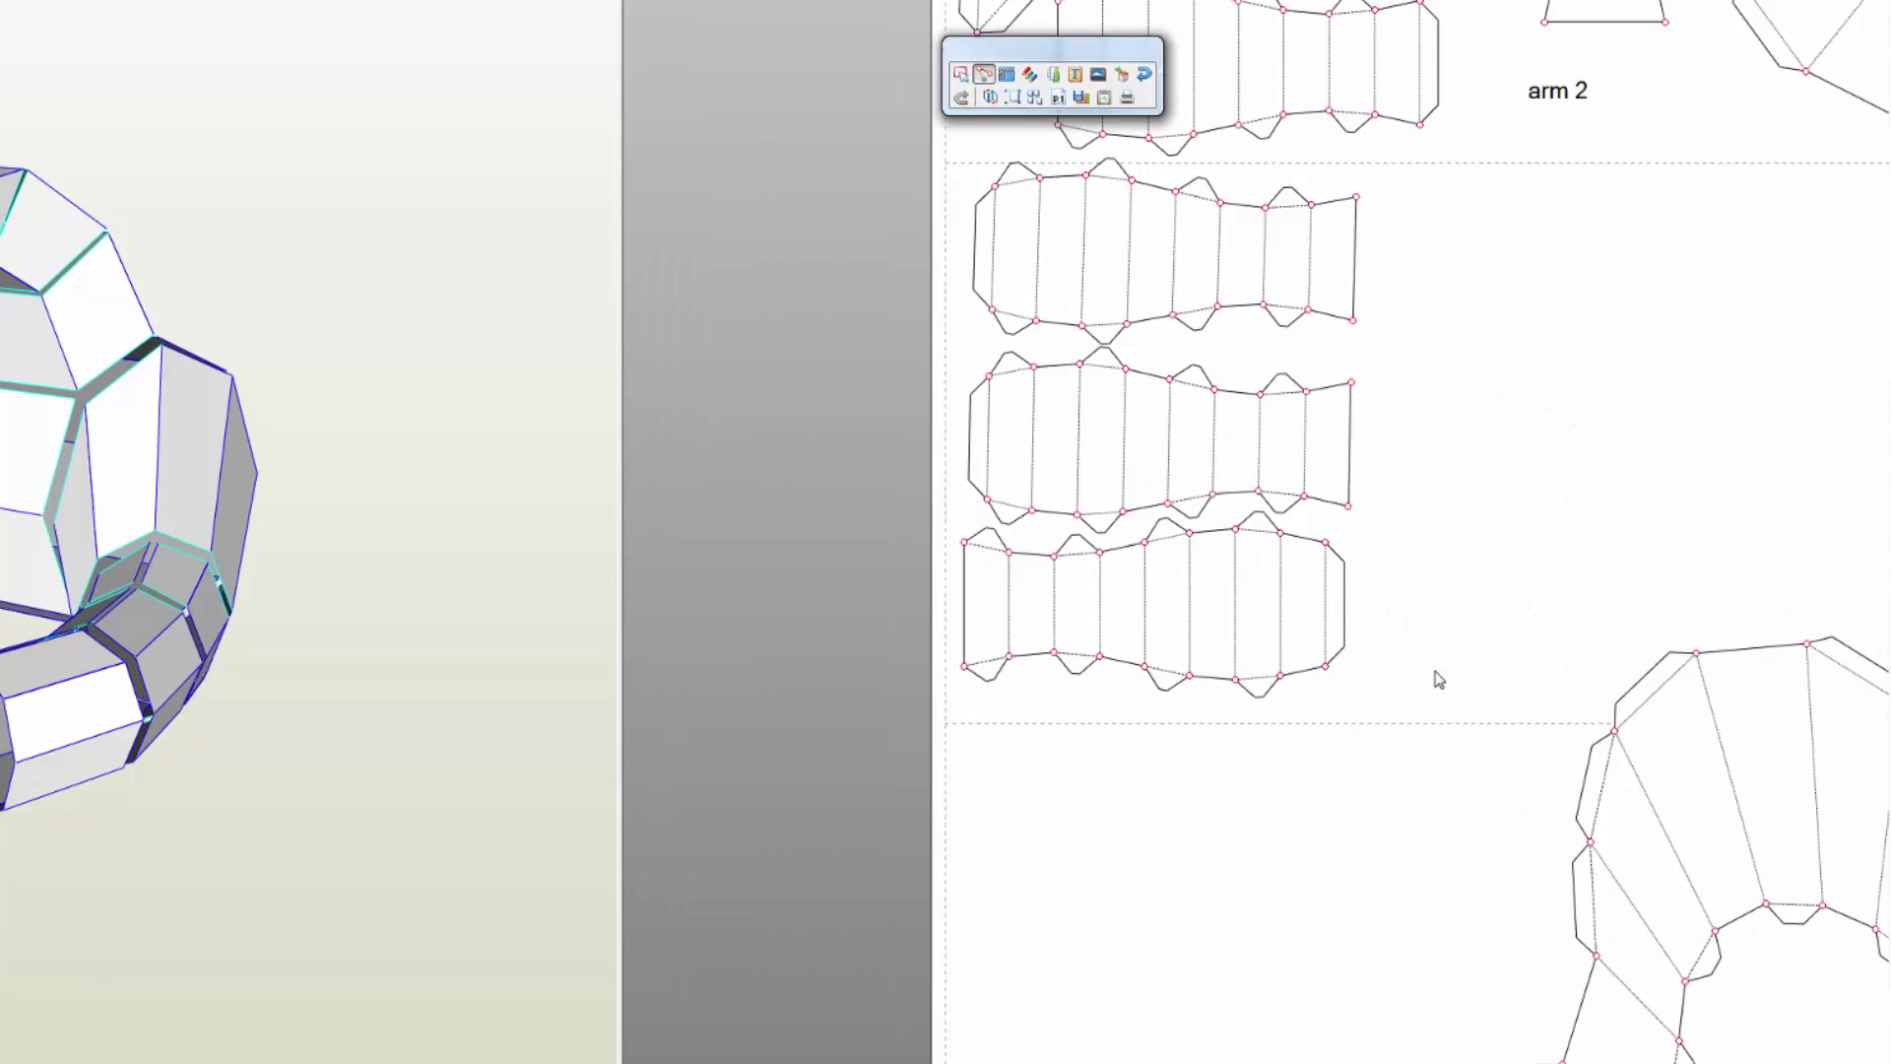
{"action": "left_click", "coordinate": [1202, 794]}
{"action": "left_click_drag", "start_coordinate": [1200, 791], "coordinate": [1191, 802]}
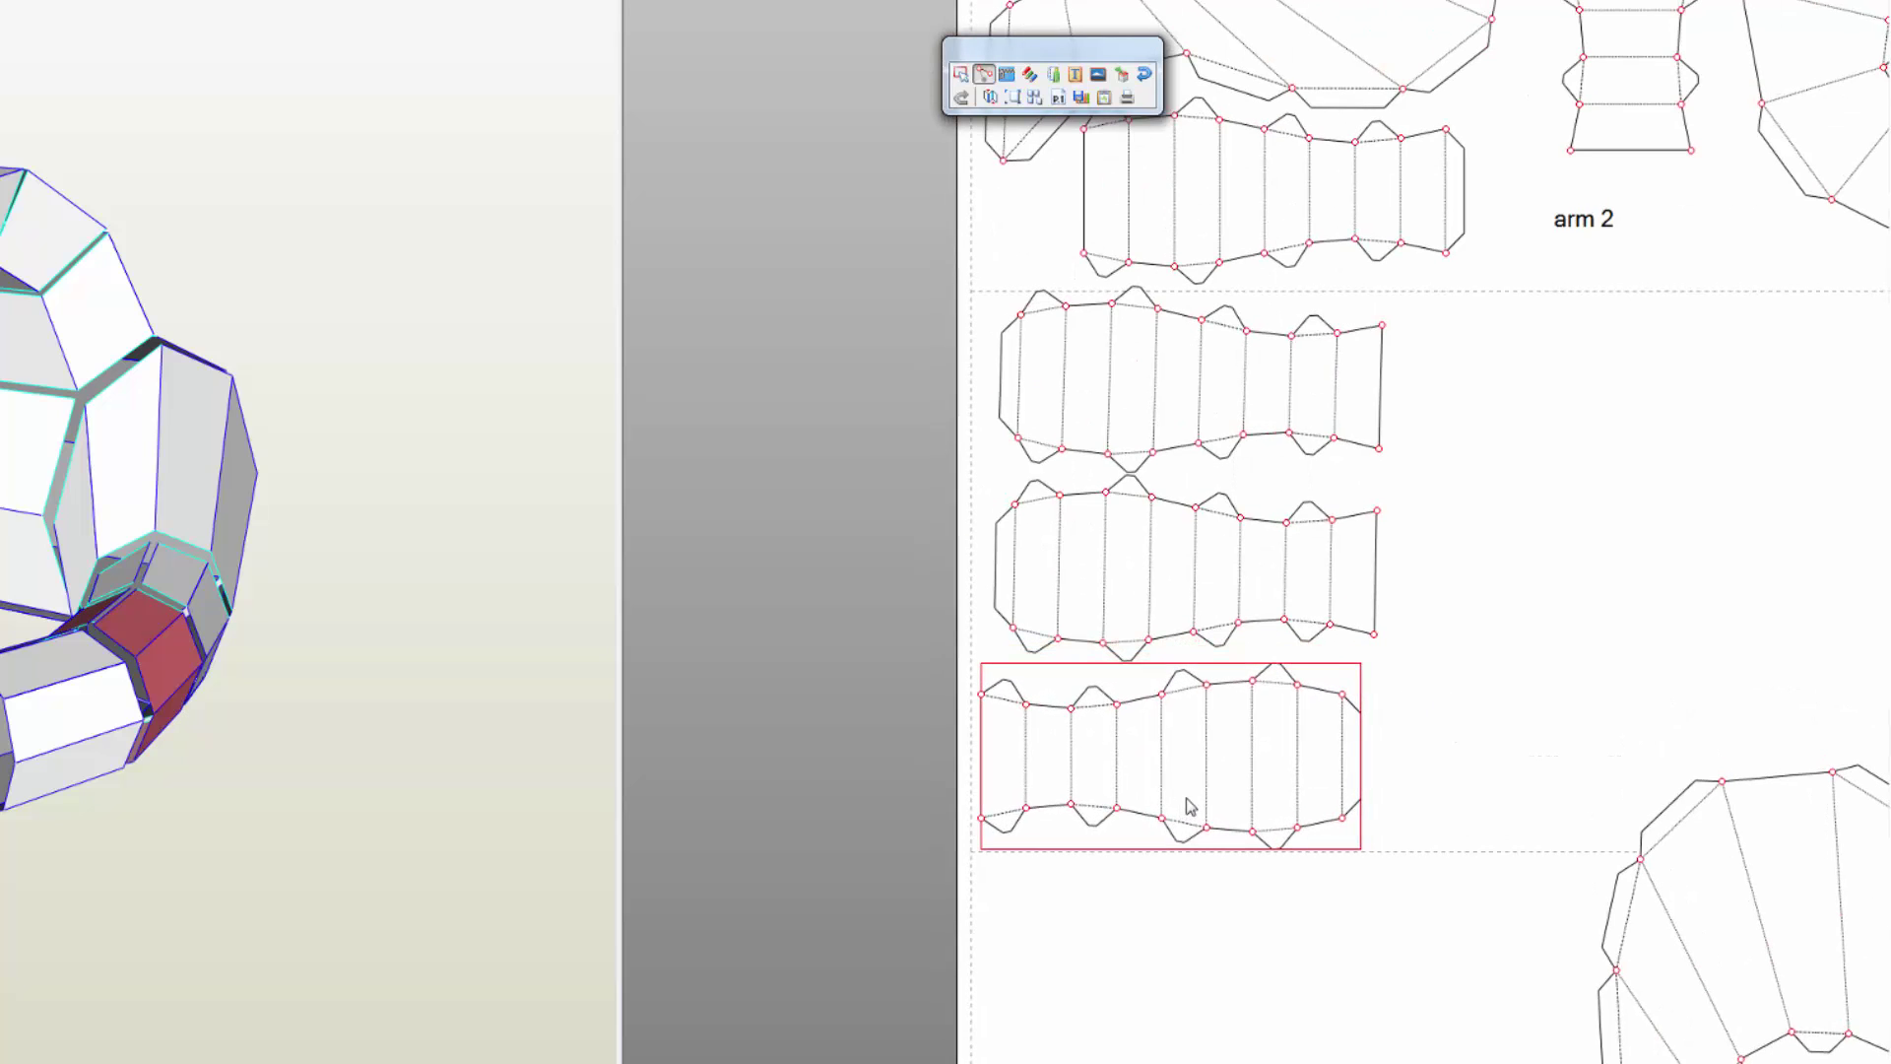
{"action": "left_click", "coordinate": [1194, 619]}
{"action": "left_click_drag", "start_coordinate": [1191, 613], "coordinate": [1198, 623]}
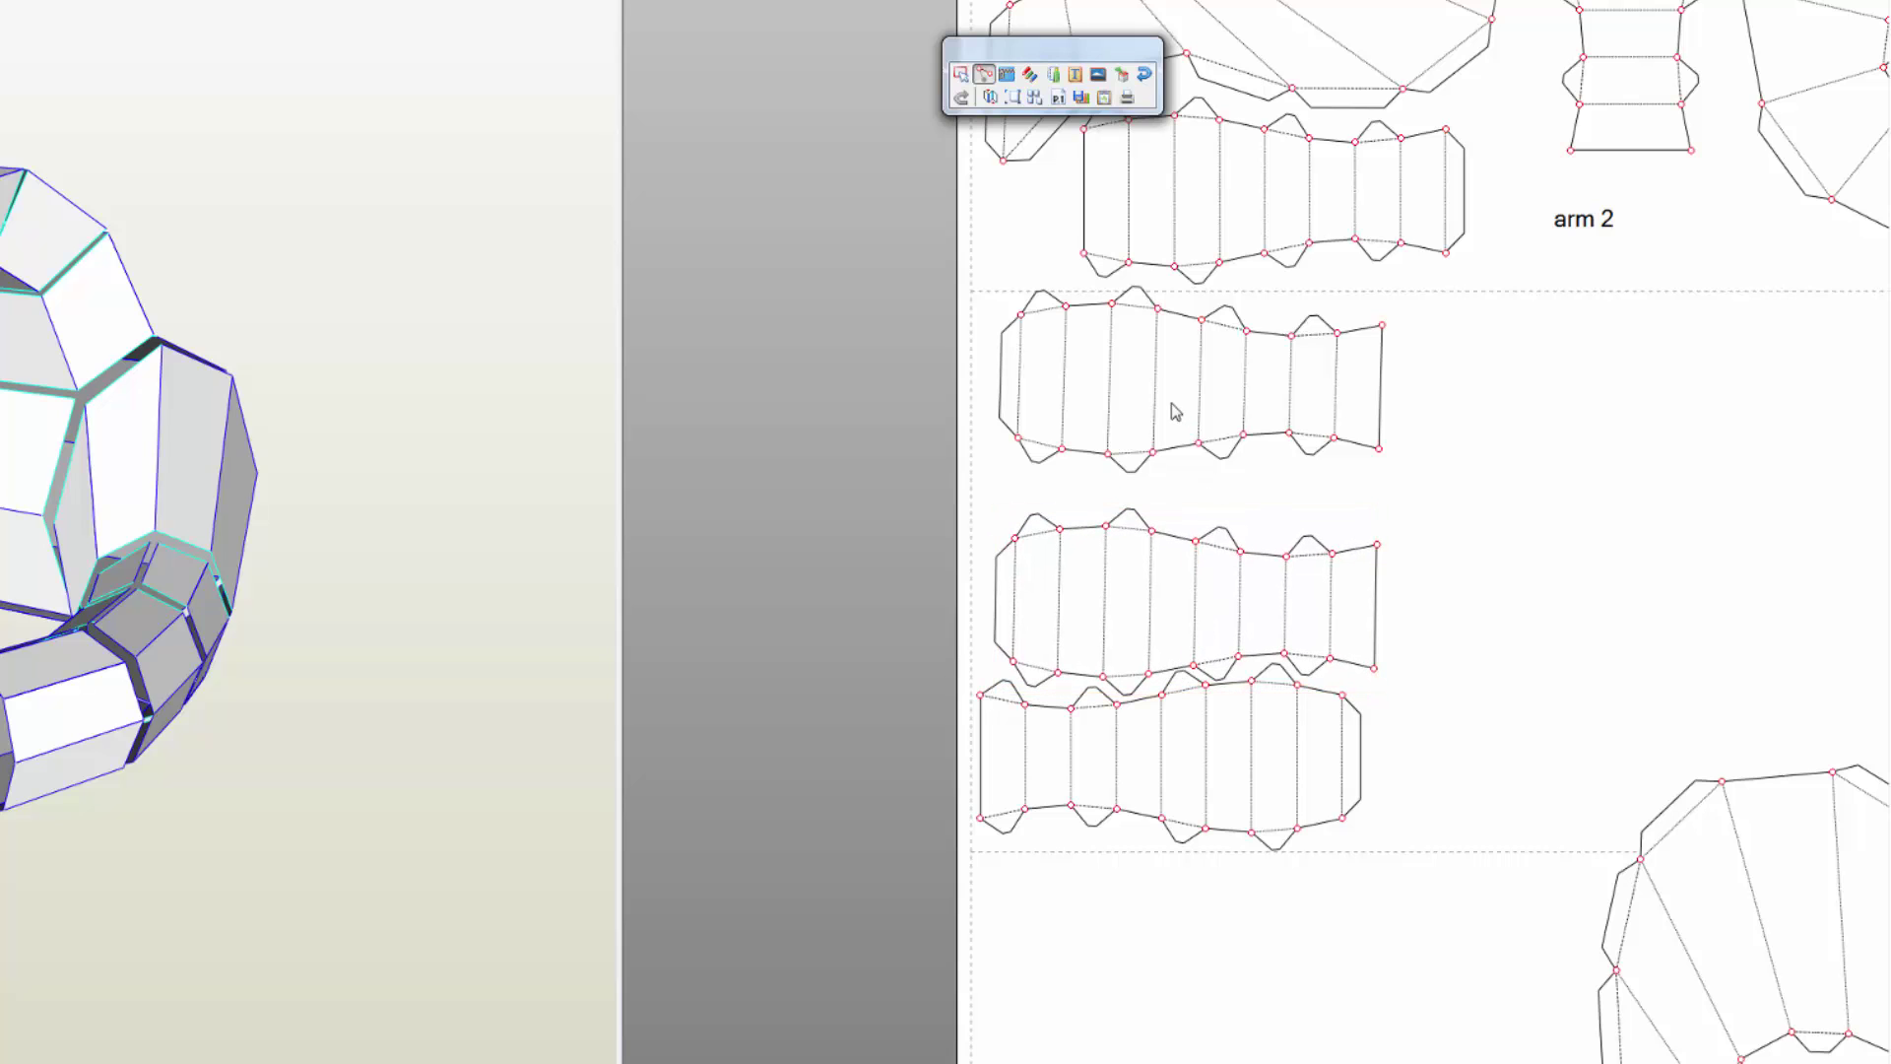
{"action": "left_click_drag", "start_coordinate": [1186, 401], "coordinate": [1178, 445]}
- Turn the narrow twisted strip nearly horizontal and drop it into the second row
{"action": "scroll", "coordinate": [1178, 445], "scroll_direction": "up", "scroll_amount": 1}
{"action": "scroll", "coordinate": [1187, 441], "scroll_direction": "down", "scroll_amount": 4}
{"action": "right_click_drag", "start_coordinate": [1427, 881], "coordinate": [1089, 848]}
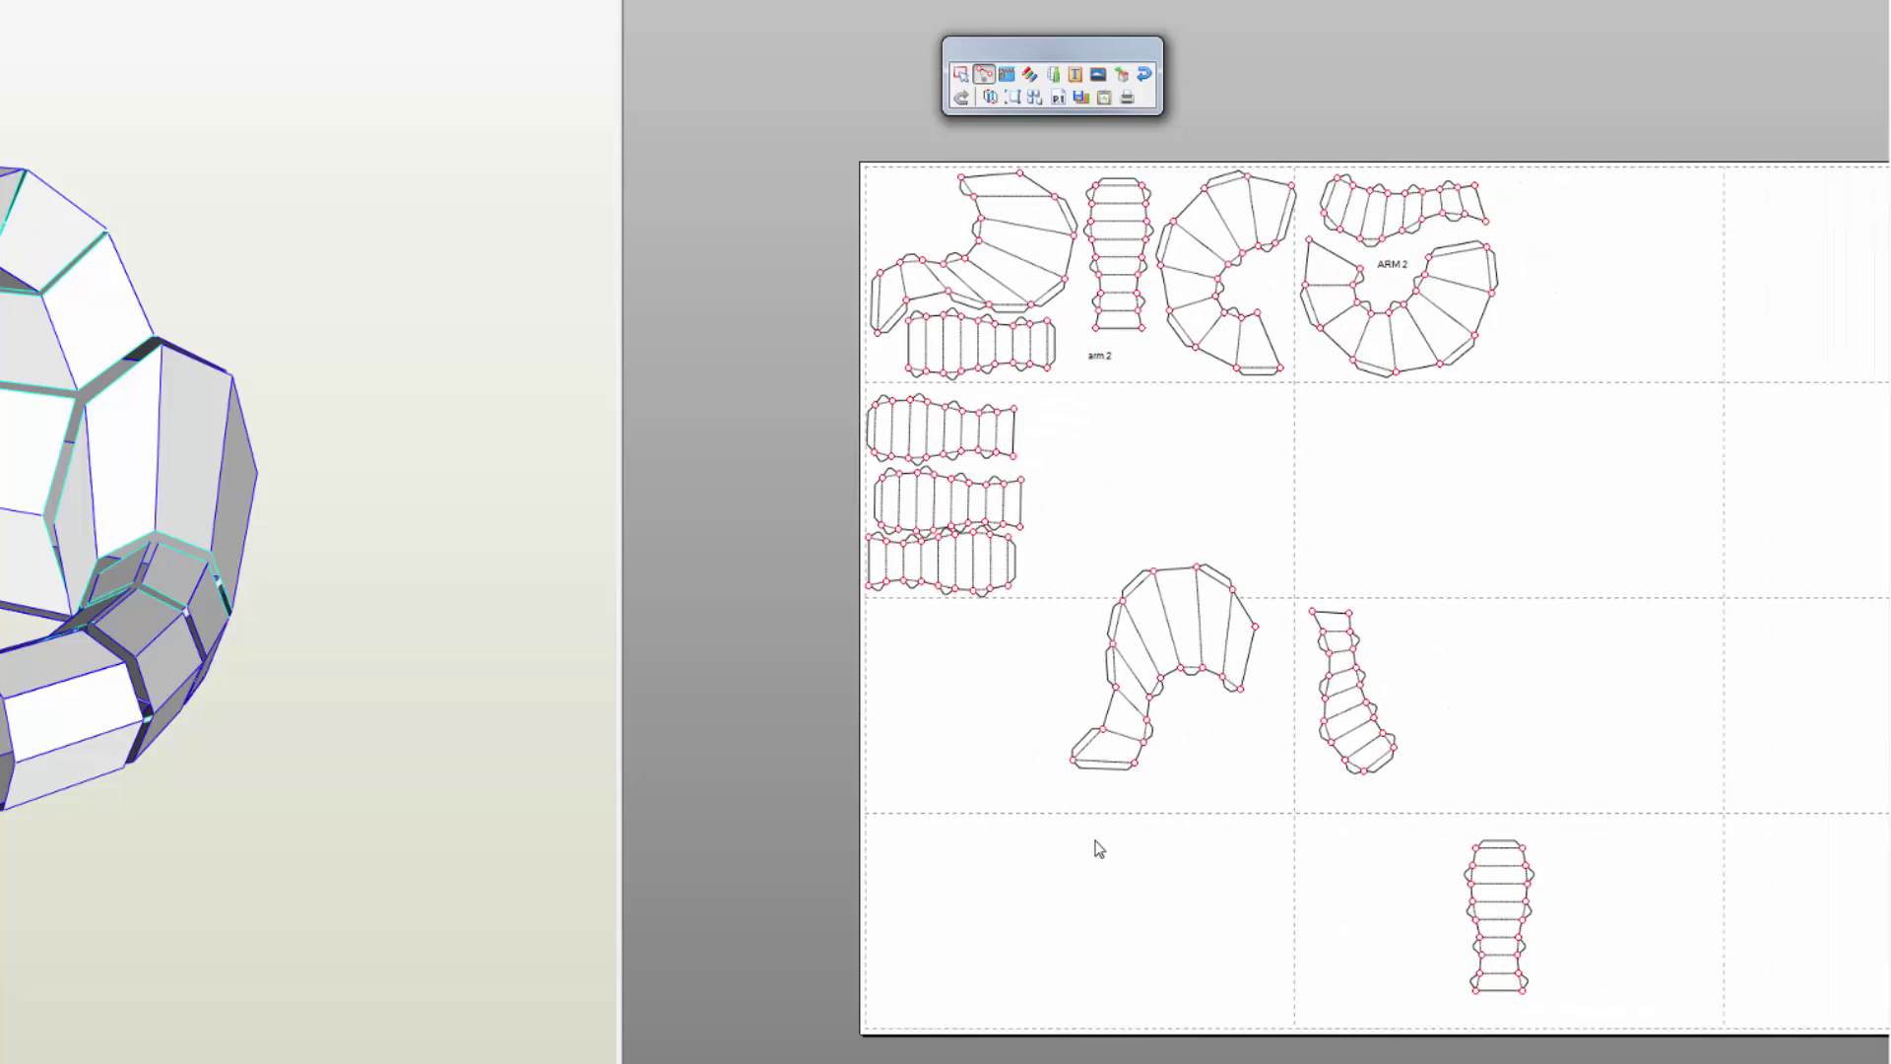
{"action": "right_click_drag", "start_coordinate": [1457, 775], "coordinate": [1355, 769]}
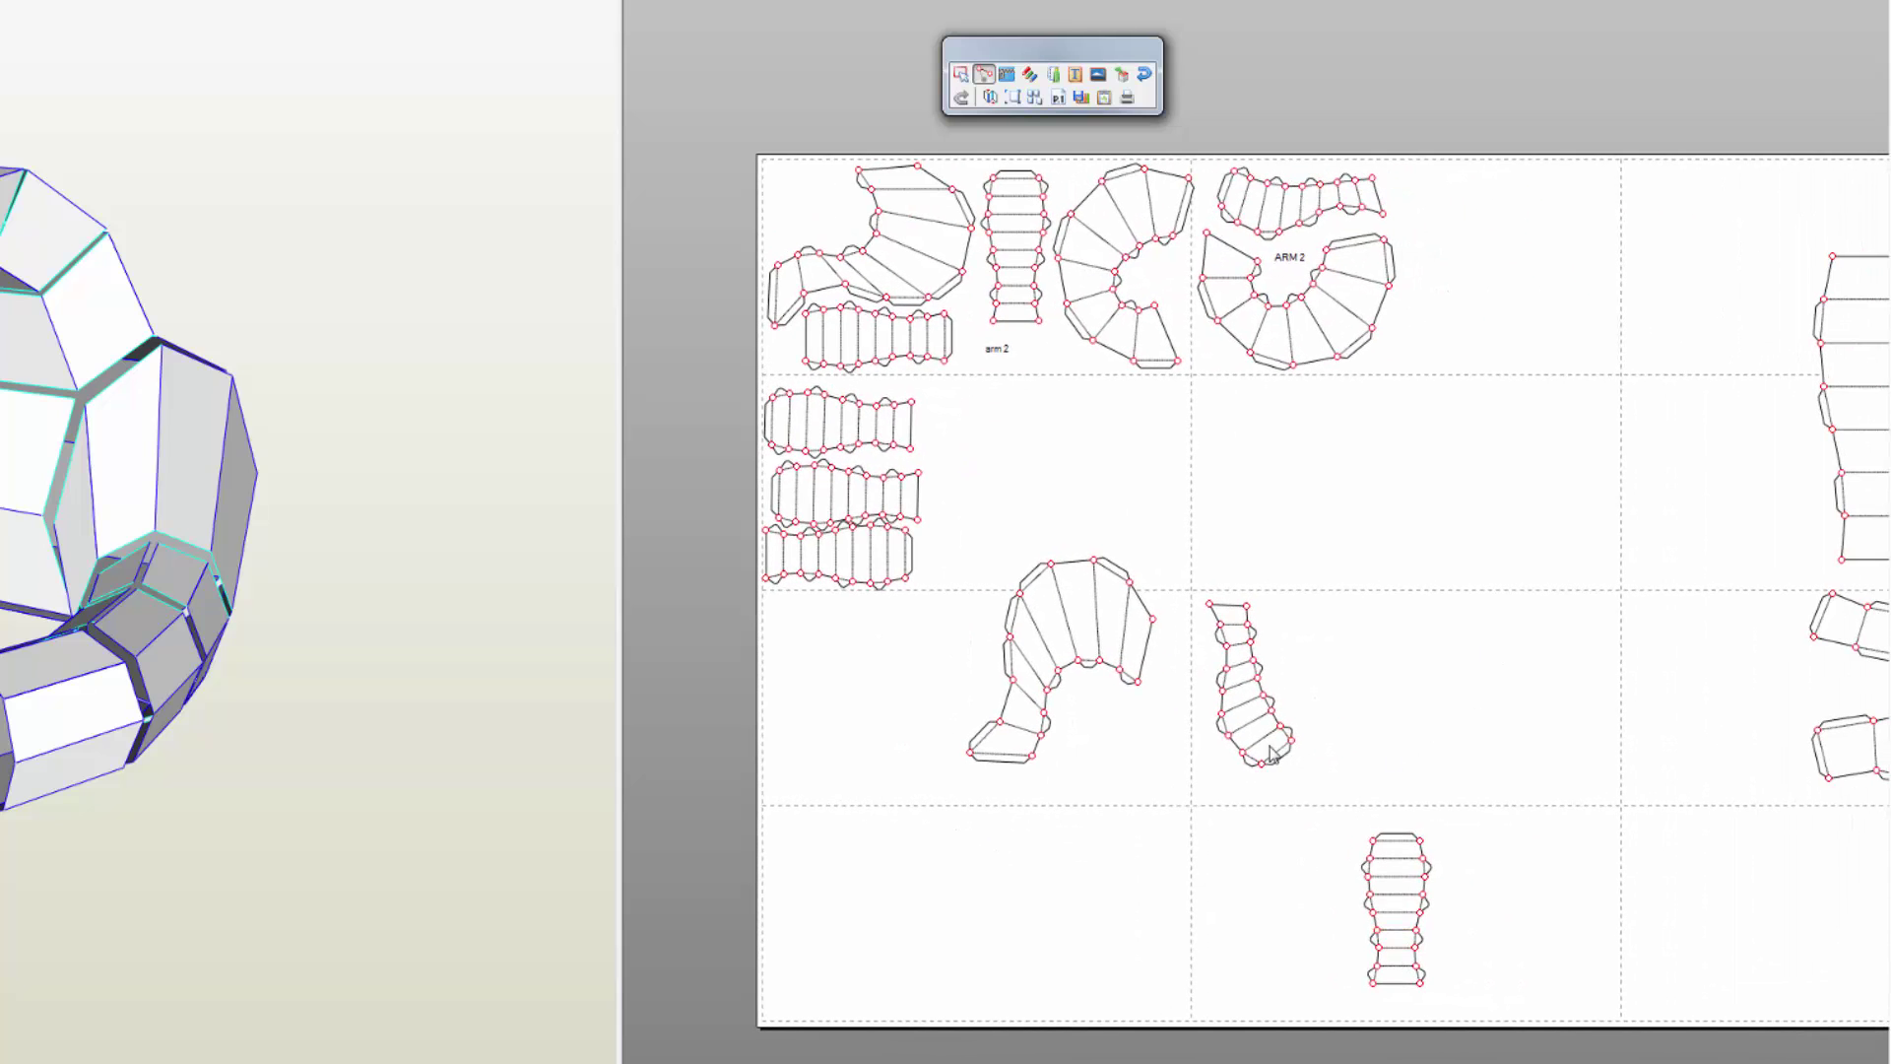
{"action": "left_click_drag", "start_coordinate": [1269, 753], "coordinate": [1057, 540]}
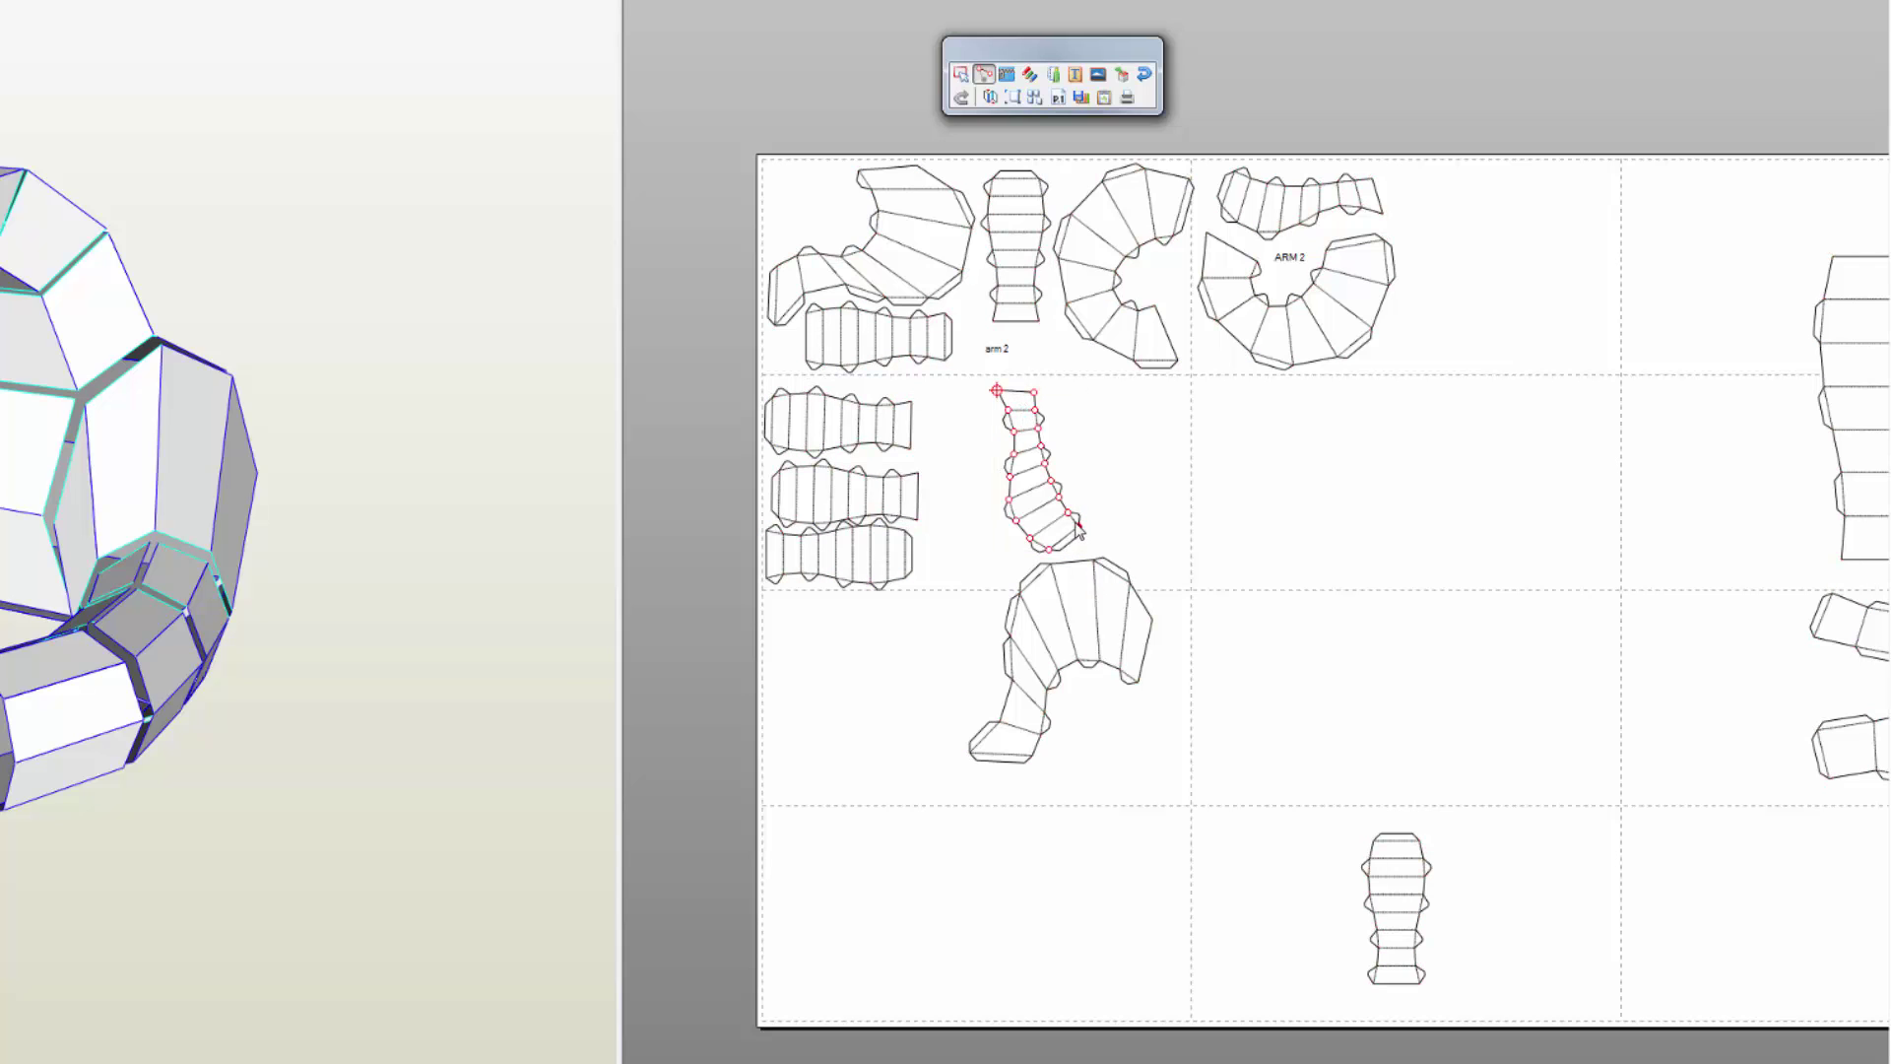
{"action": "left_click_drag", "start_coordinate": [1083, 532], "coordinate": [1178, 363]}
{"action": "left_click_drag", "start_coordinate": [1131, 421], "coordinate": [1089, 433]}
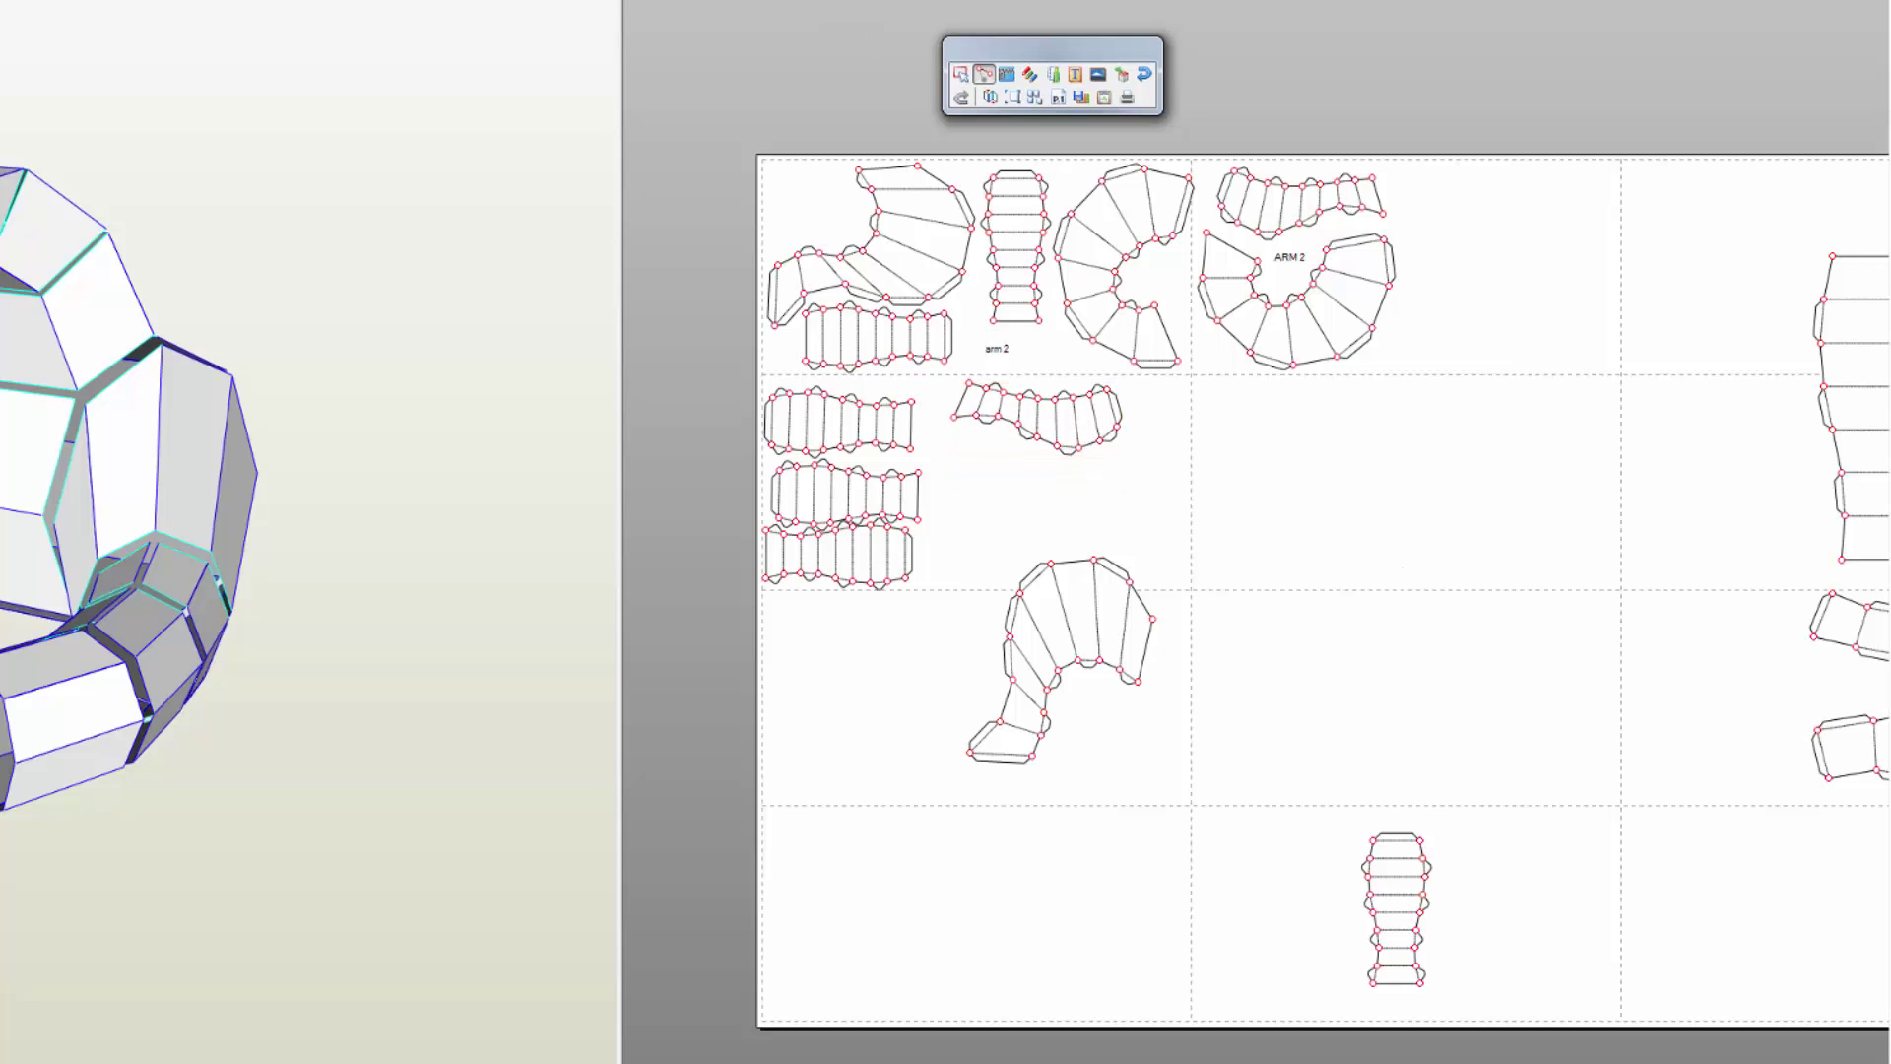
- Move the bottom part up into the second row and shift the ladder and arm pieces clear
{"action": "scroll", "coordinate": [345, 589], "scroll_direction": "up", "scroll_amount": 6}
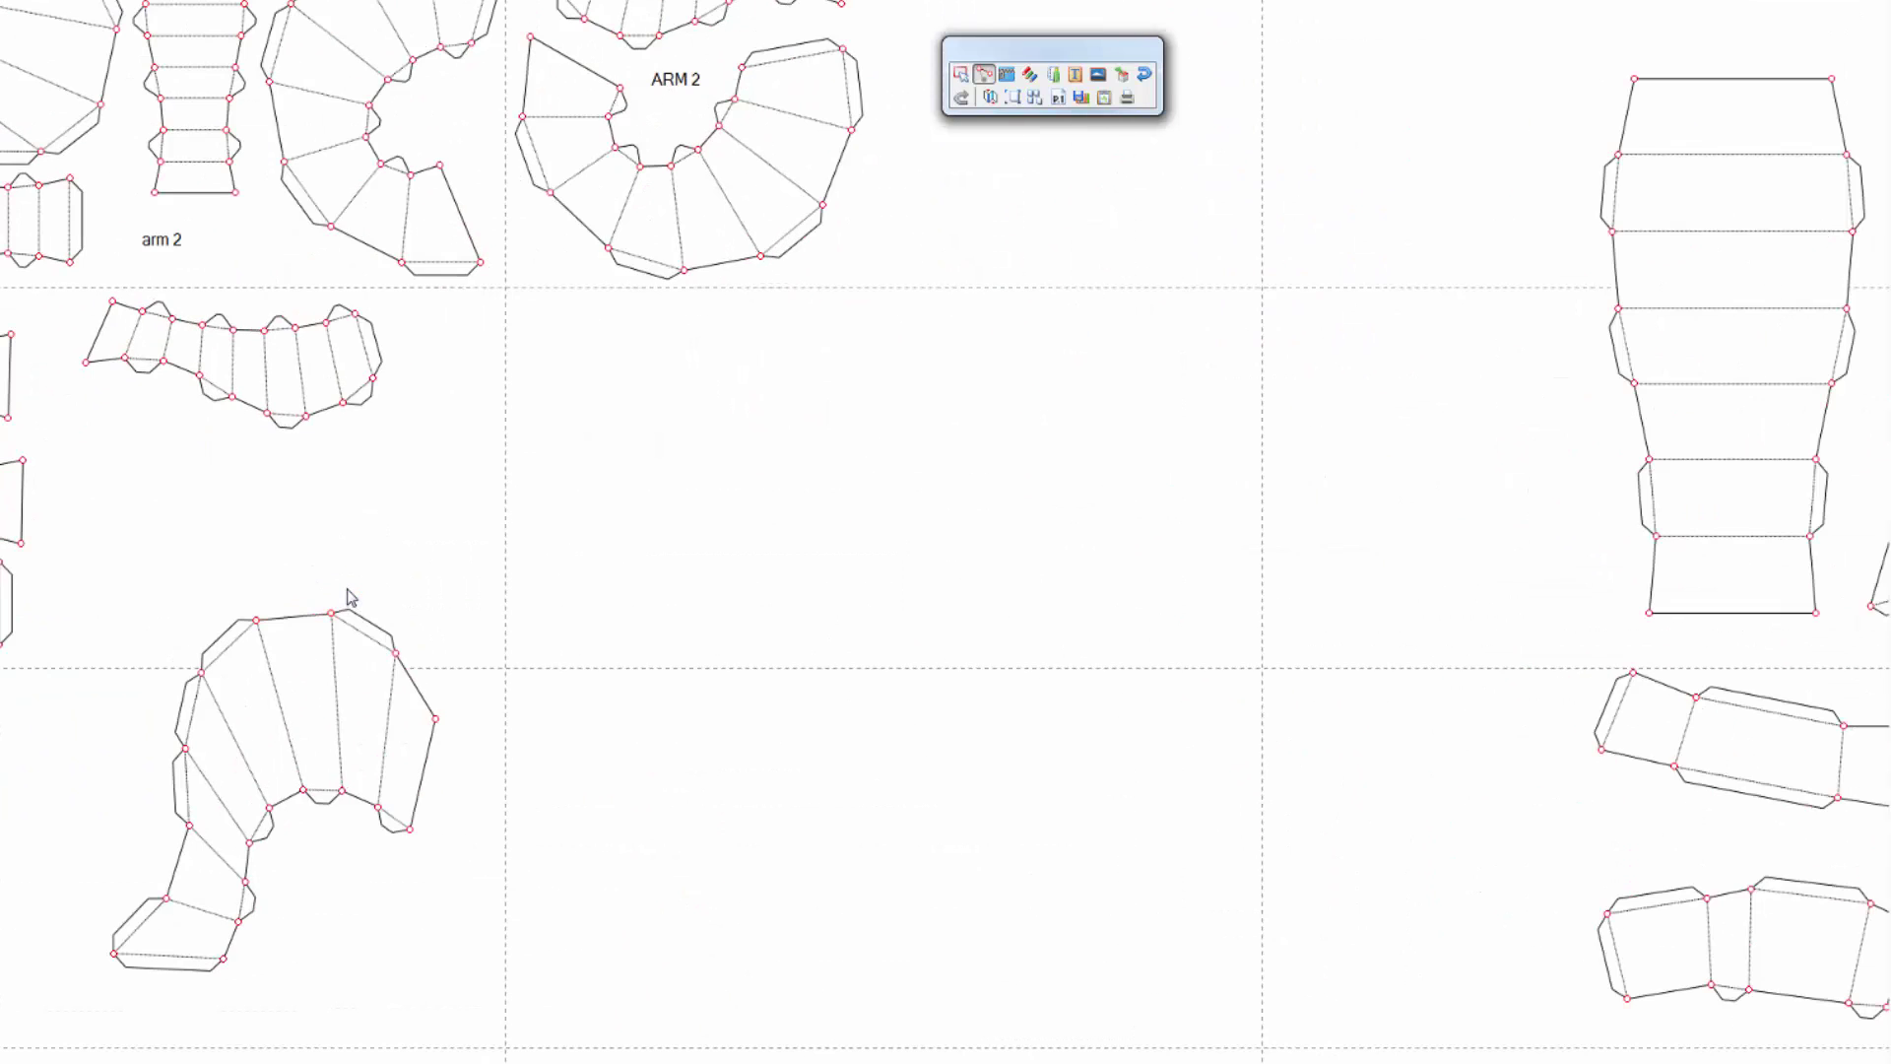
{"action": "scroll", "coordinate": [355, 591], "scroll_direction": "down", "scroll_amount": 6}
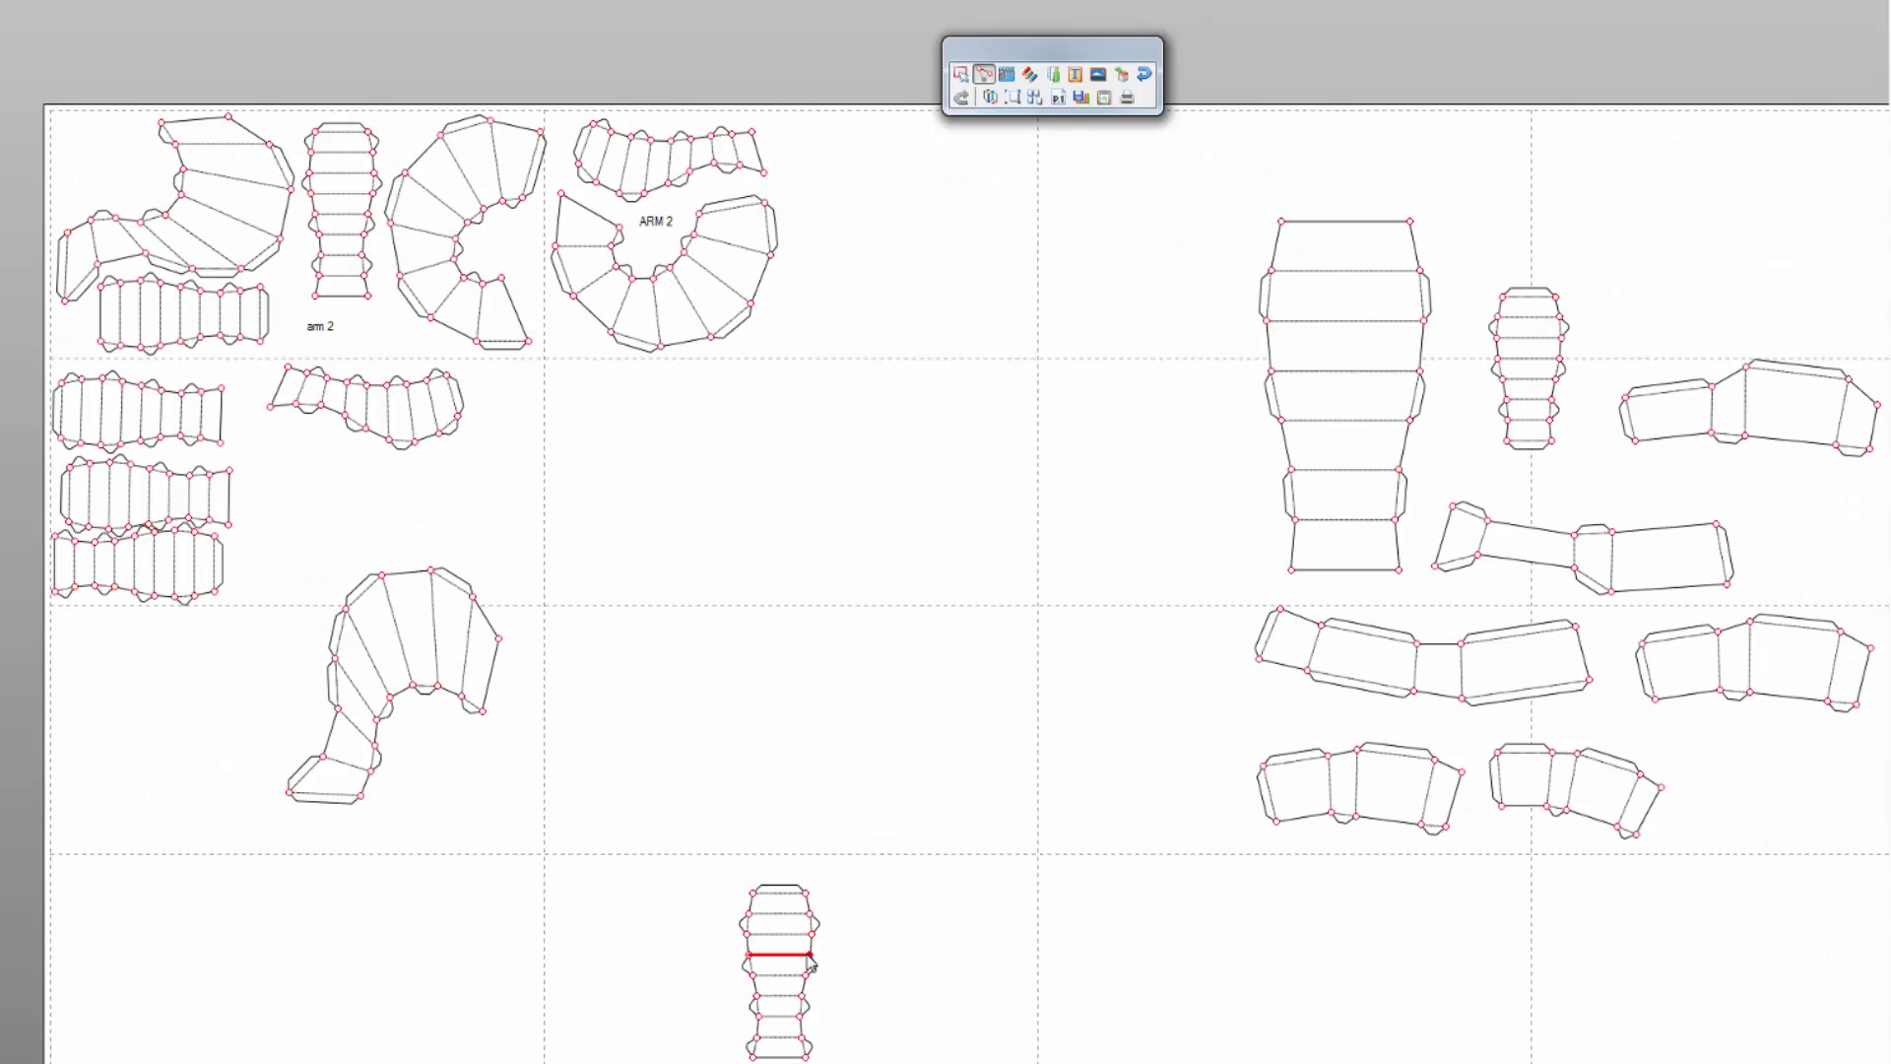
{"action": "left_click_drag", "start_coordinate": [786, 959], "coordinate": [305, 502]}
{"action": "scroll", "coordinate": [343, 503], "scroll_direction": "up", "scroll_amount": 3}
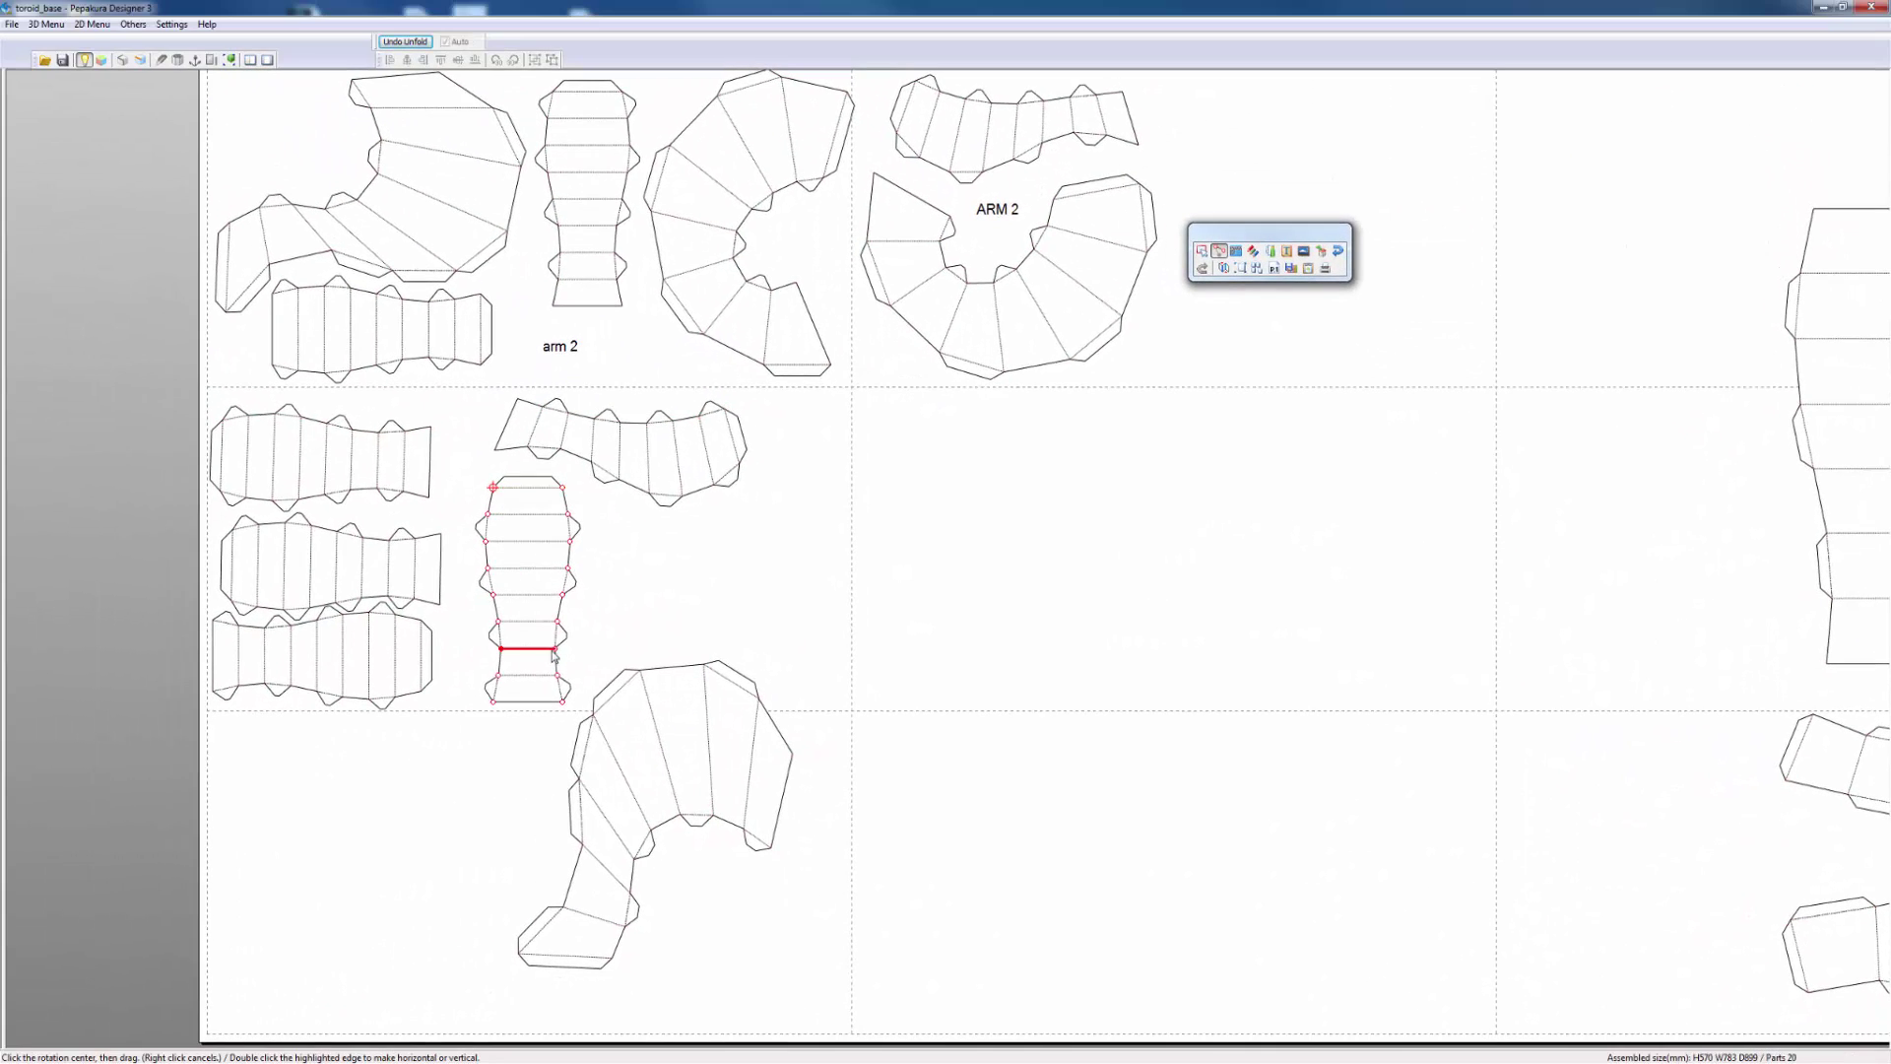
{"action": "left_click_drag", "start_coordinate": [554, 656], "coordinate": [744, 384]}
{"action": "left_click_drag", "start_coordinate": [539, 582], "coordinate": [578, 552]}
{"action": "left_click_drag", "start_coordinate": [629, 818], "coordinate": [582, 829]}
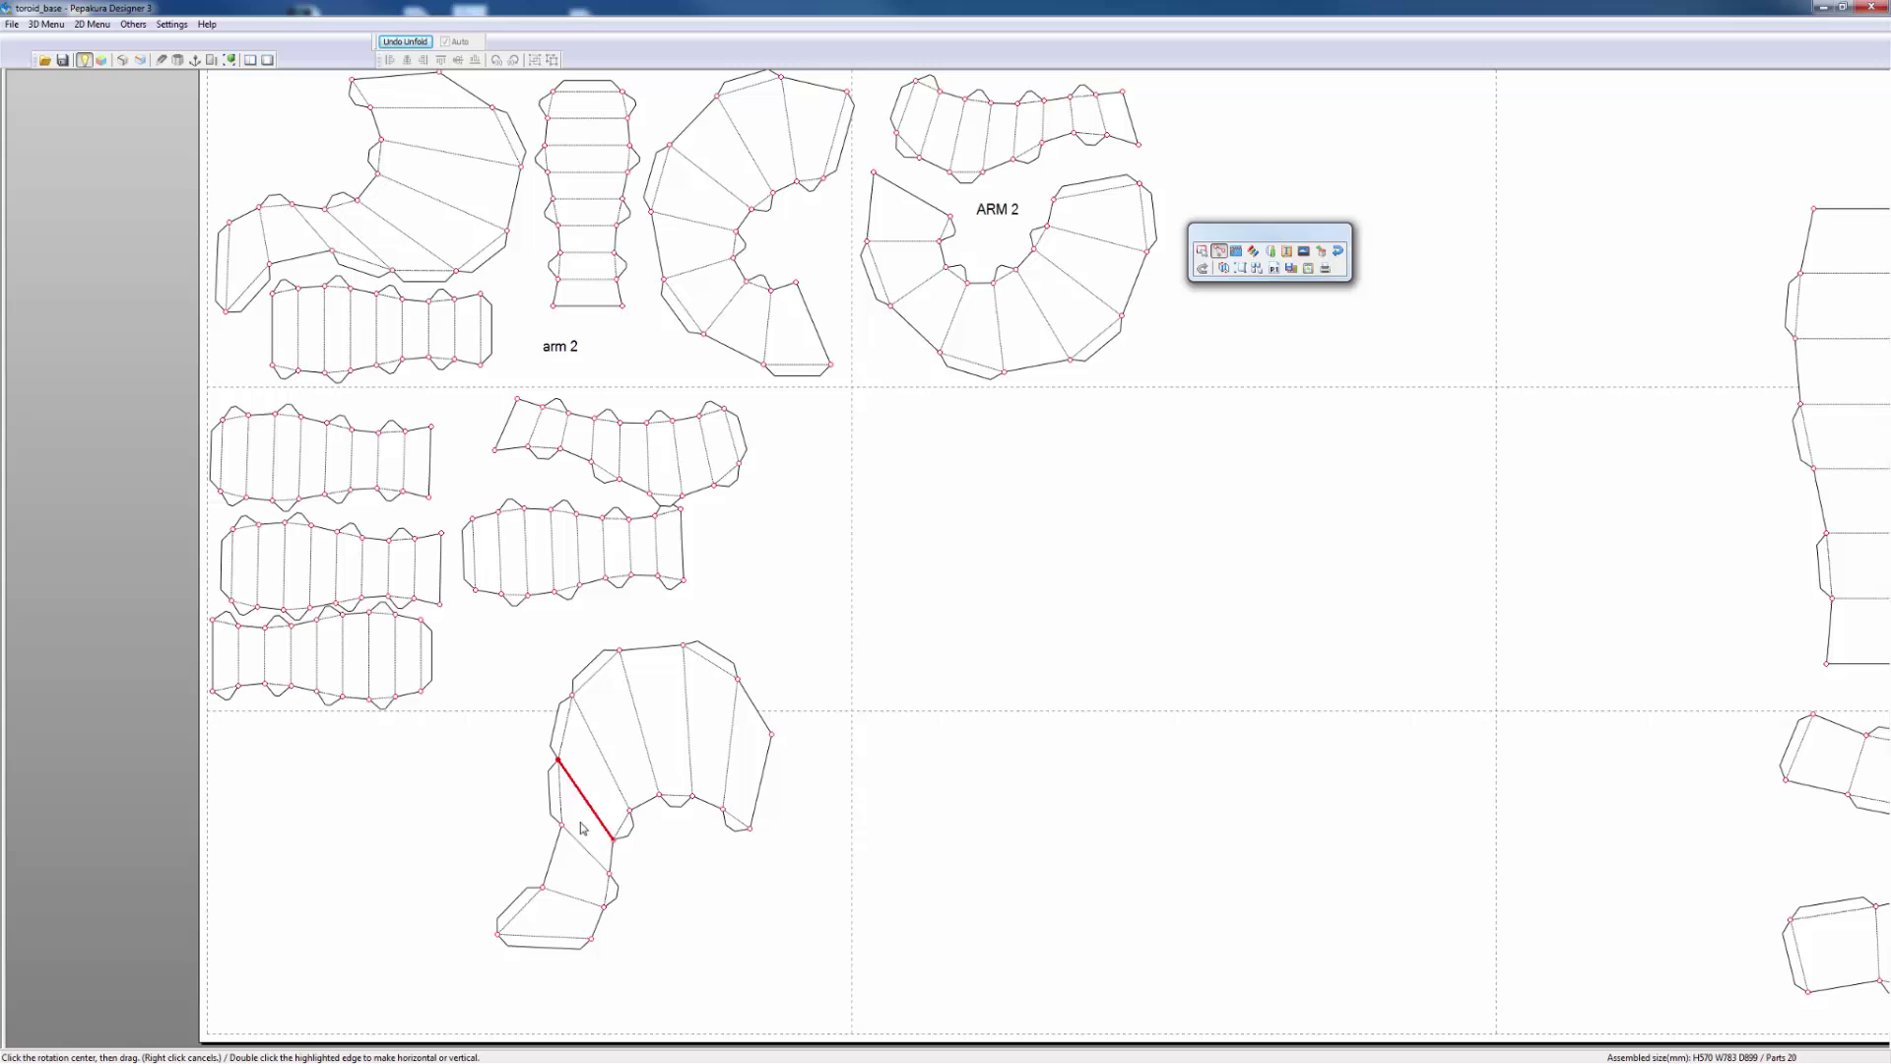
- Rotate the arm pieces and lower-left part about new centres so nothing overlaps
{"action": "left_click", "coordinate": [558, 760]}
{"action": "mouse_move", "coordinate": [558, 759]}
{"action": "left_mouse_down"}
{"action": "mouse_move", "coordinate": [647, 799]}
{"action": "mouse_move", "coordinate": [780, 588]}
{"action": "mouse_move", "coordinate": [597, 477]}
{"action": "mouse_move", "coordinate": [389, 663]}
{"action": "mouse_move", "coordinate": [645, 876]}
{"action": "mouse_move", "coordinate": [741, 670]}
{"action": "mouse_move", "coordinate": [727, 631]}
{"action": "mouse_move", "coordinate": [718, 654]}
{"action": "left_mouse_up"}
{"action": "scroll", "coordinate": [722, 679], "scroll_direction": "up", "scroll_amount": 2}
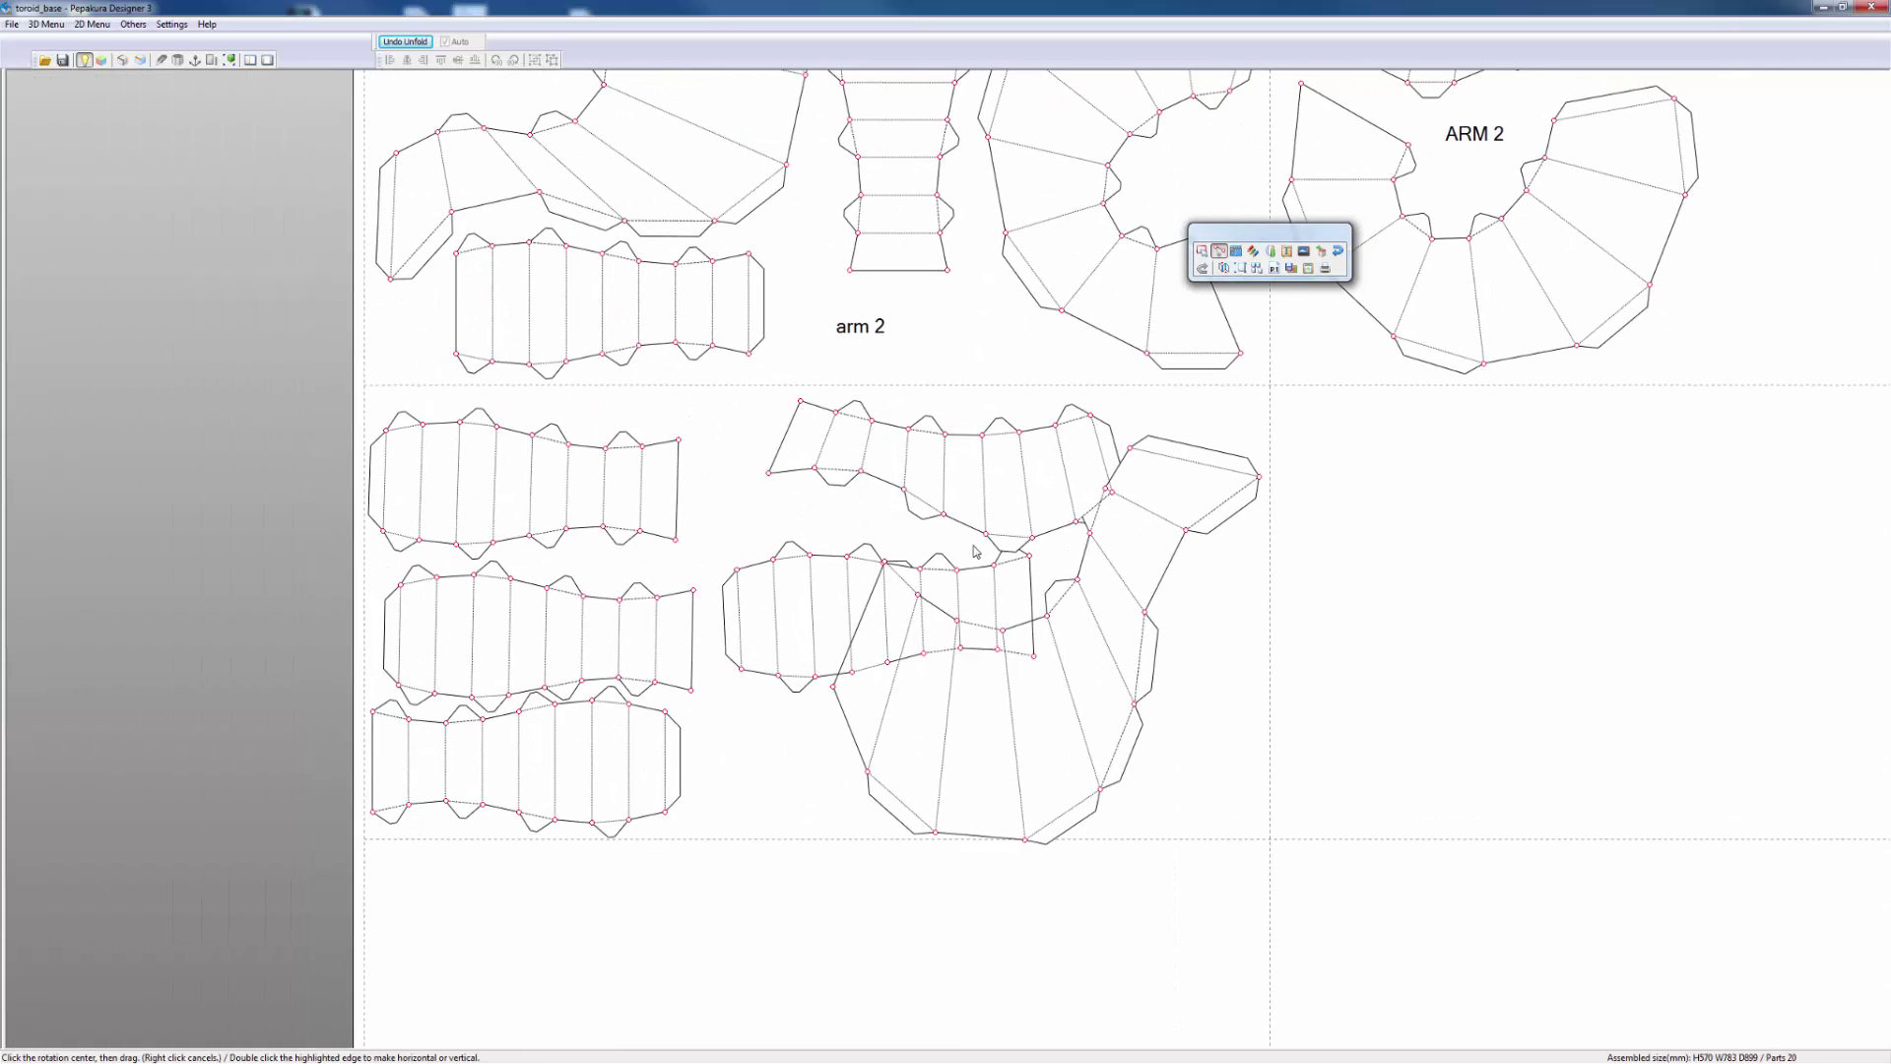
{"action": "mouse_move", "coordinate": [1025, 514]}
{"action": "left_mouse_down"}
{"action": "mouse_move", "coordinate": [984, 482]}
{"action": "mouse_move", "coordinate": [997, 502]}
{"action": "left_mouse_up"}
{"action": "left_click", "coordinate": [737, 569]}
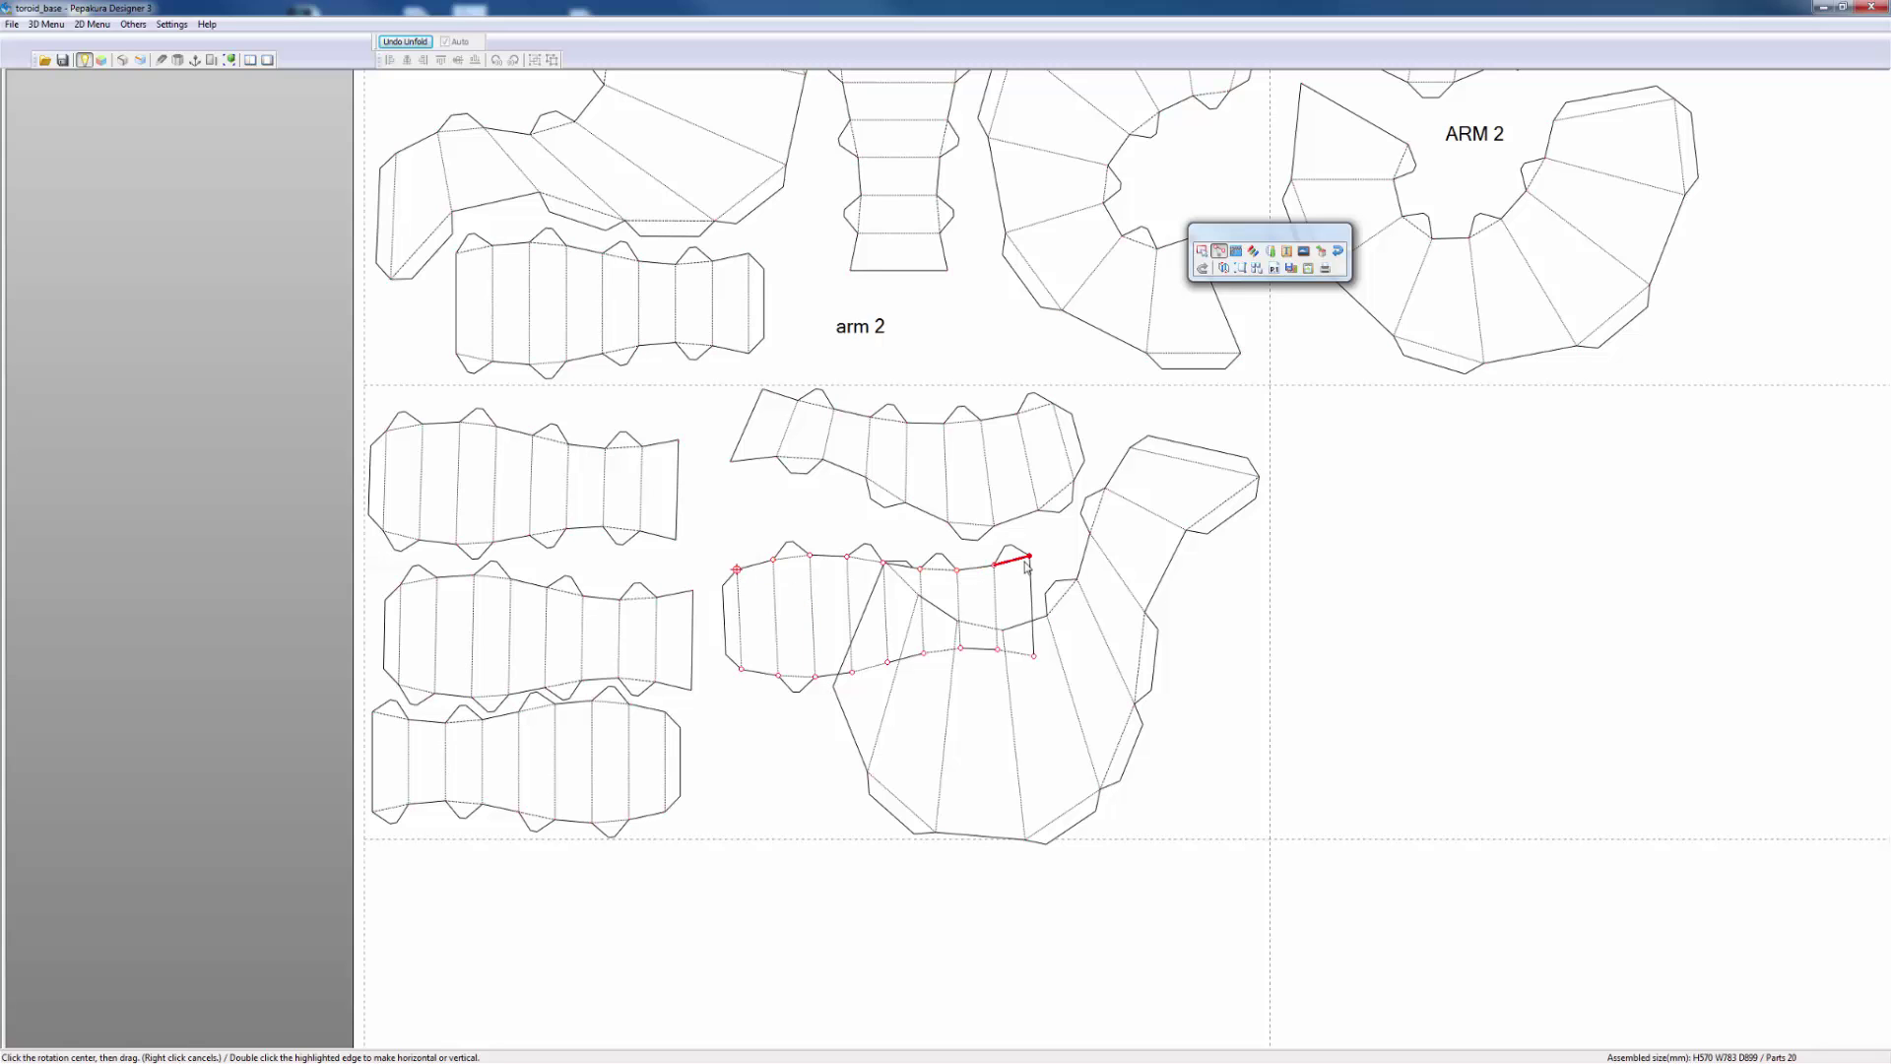
{"action": "left_click_drag", "start_coordinate": [1030, 556], "coordinate": [748, 824]}
{"action": "left_click_drag", "start_coordinate": [869, 554], "coordinate": [768, 591]}
{"action": "scroll", "coordinate": [769, 637], "scroll_direction": "down", "scroll_amount": 3}
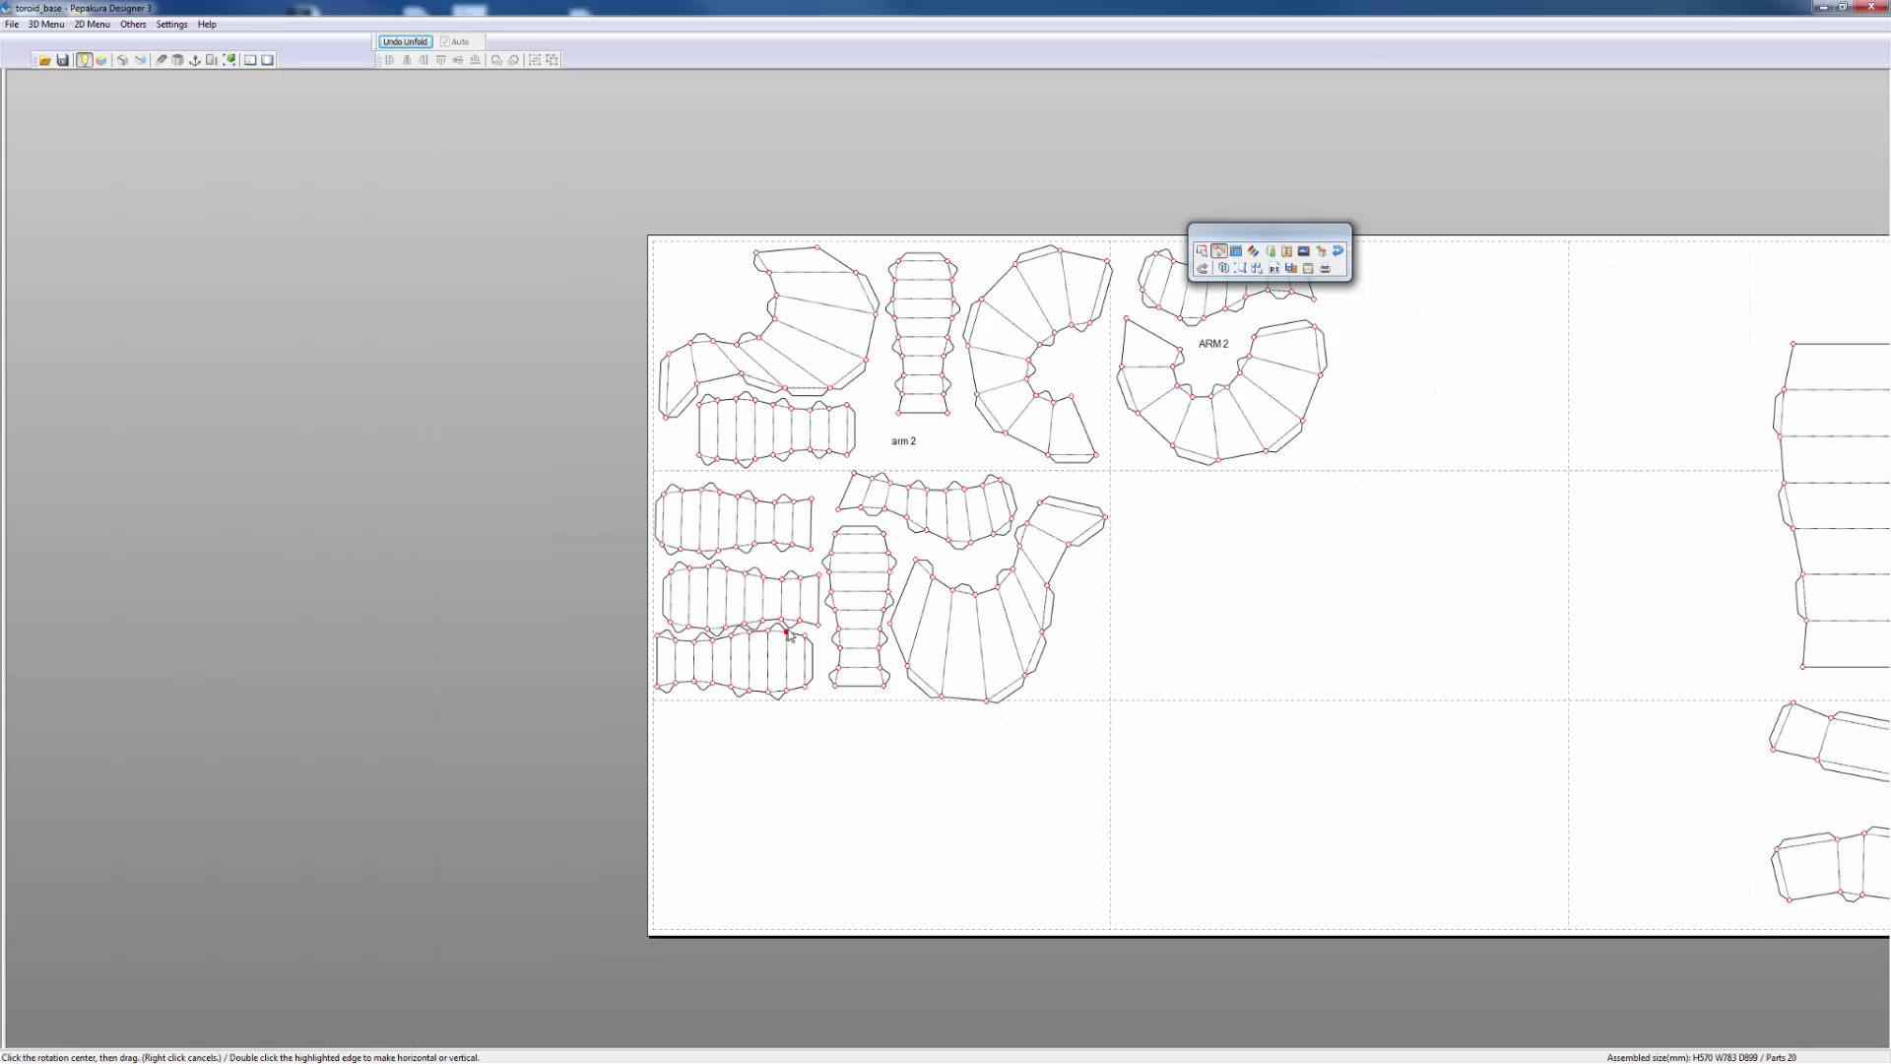
{"action": "scroll", "coordinate": [789, 635], "scroll_direction": "down", "scroll_amount": 2}
{"action": "scroll", "coordinate": [904, 703], "scroll_direction": "up", "scroll_amount": 1}
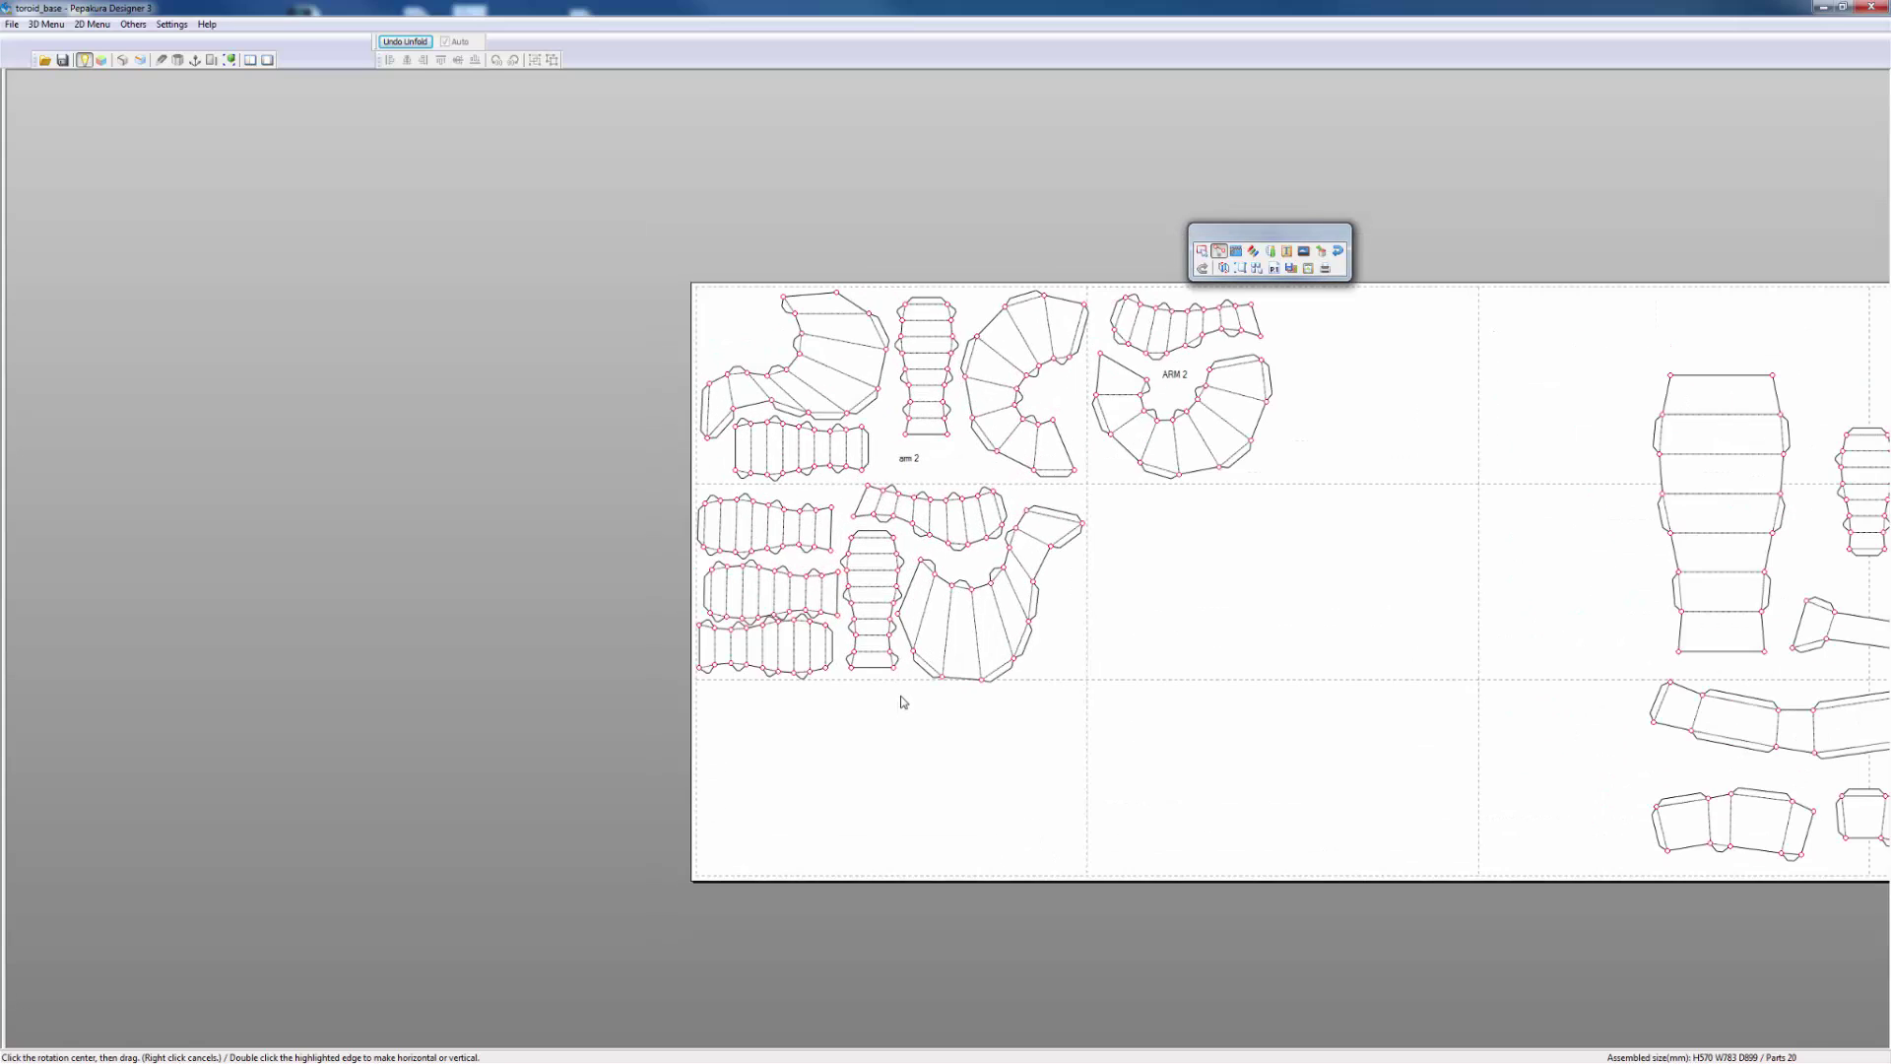
{"action": "scroll", "coordinate": [905, 701], "scroll_direction": "down", "scroll_amount": 2}
{"action": "scroll", "coordinate": [965, 716], "scroll_direction": "up", "scroll_amount": 3}
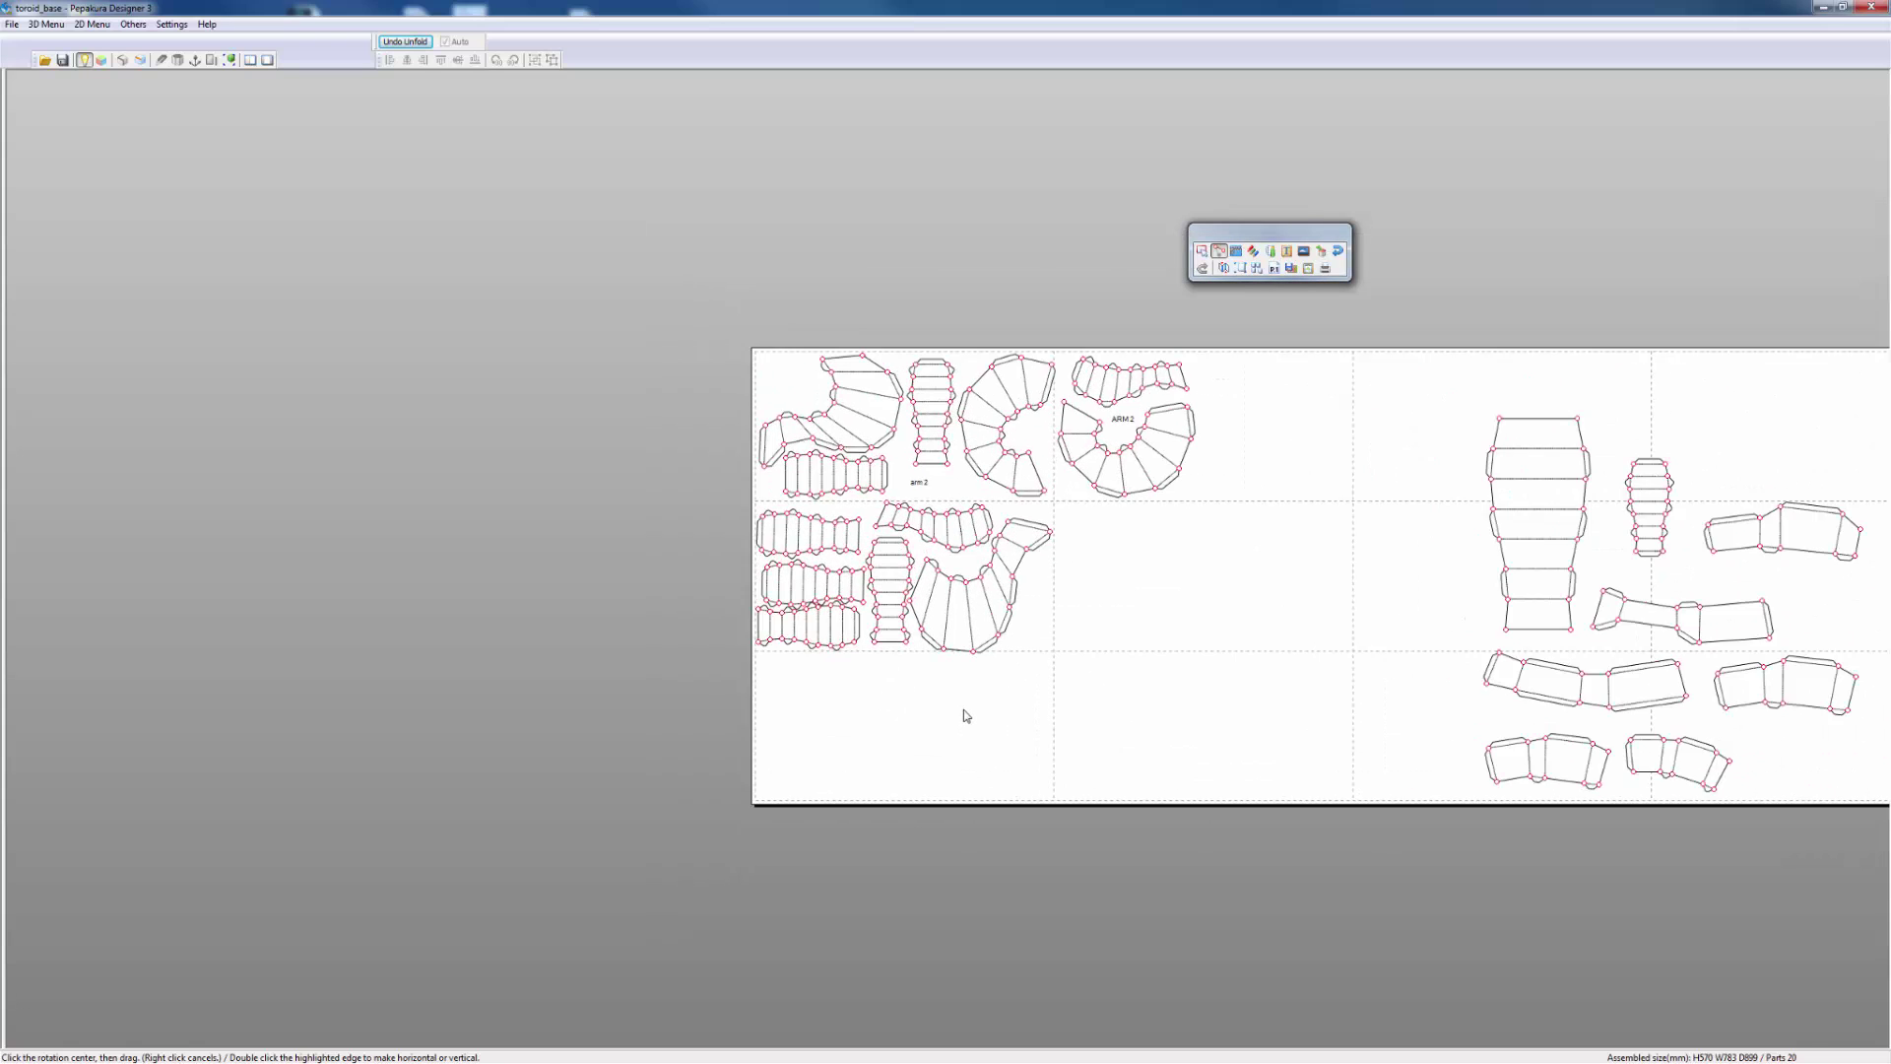
{"action": "scroll", "coordinate": [1321, 595], "scroll_direction": "up", "scroll_amount": 4}
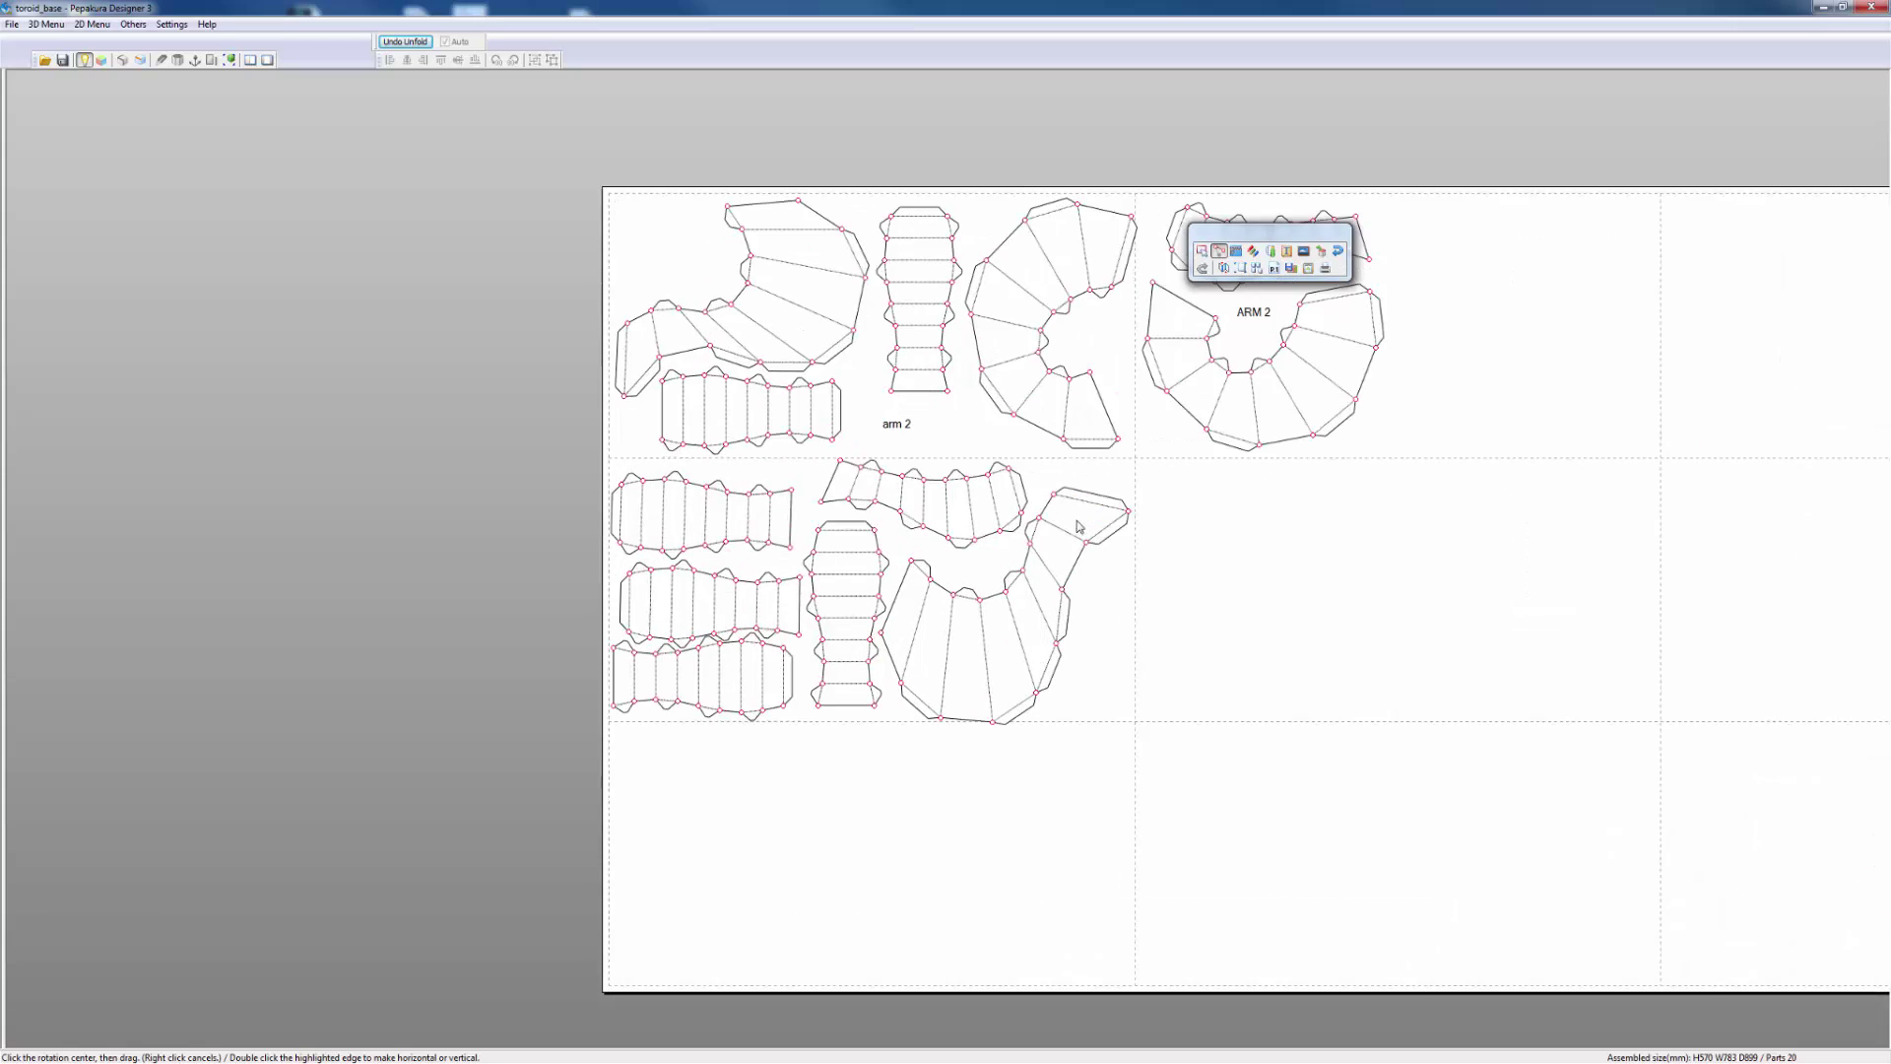
{"action": "scroll", "coordinate": [1105, 570], "scroll_direction": "up", "scroll_amount": 3}
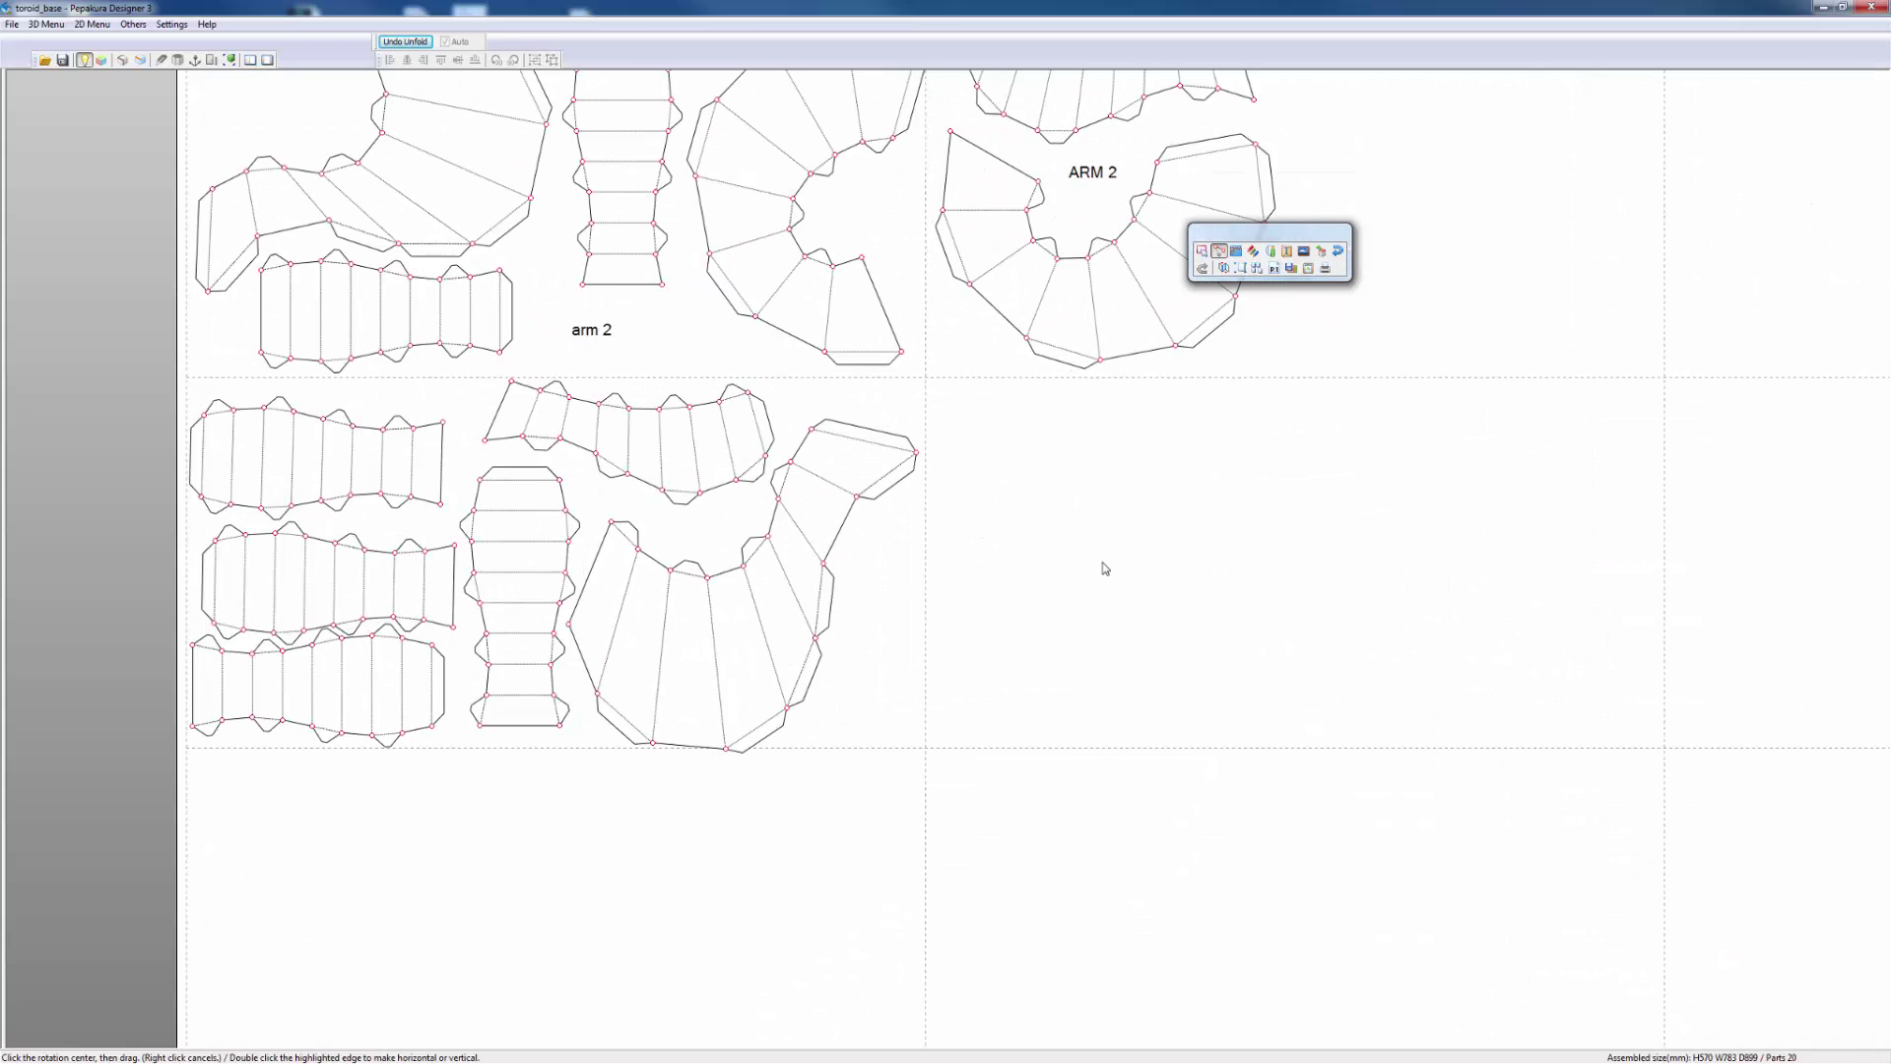
- Place an 'ARM 1' text label in the large arm piece's notch
{"action": "left_click", "coordinate": [1286, 250]}
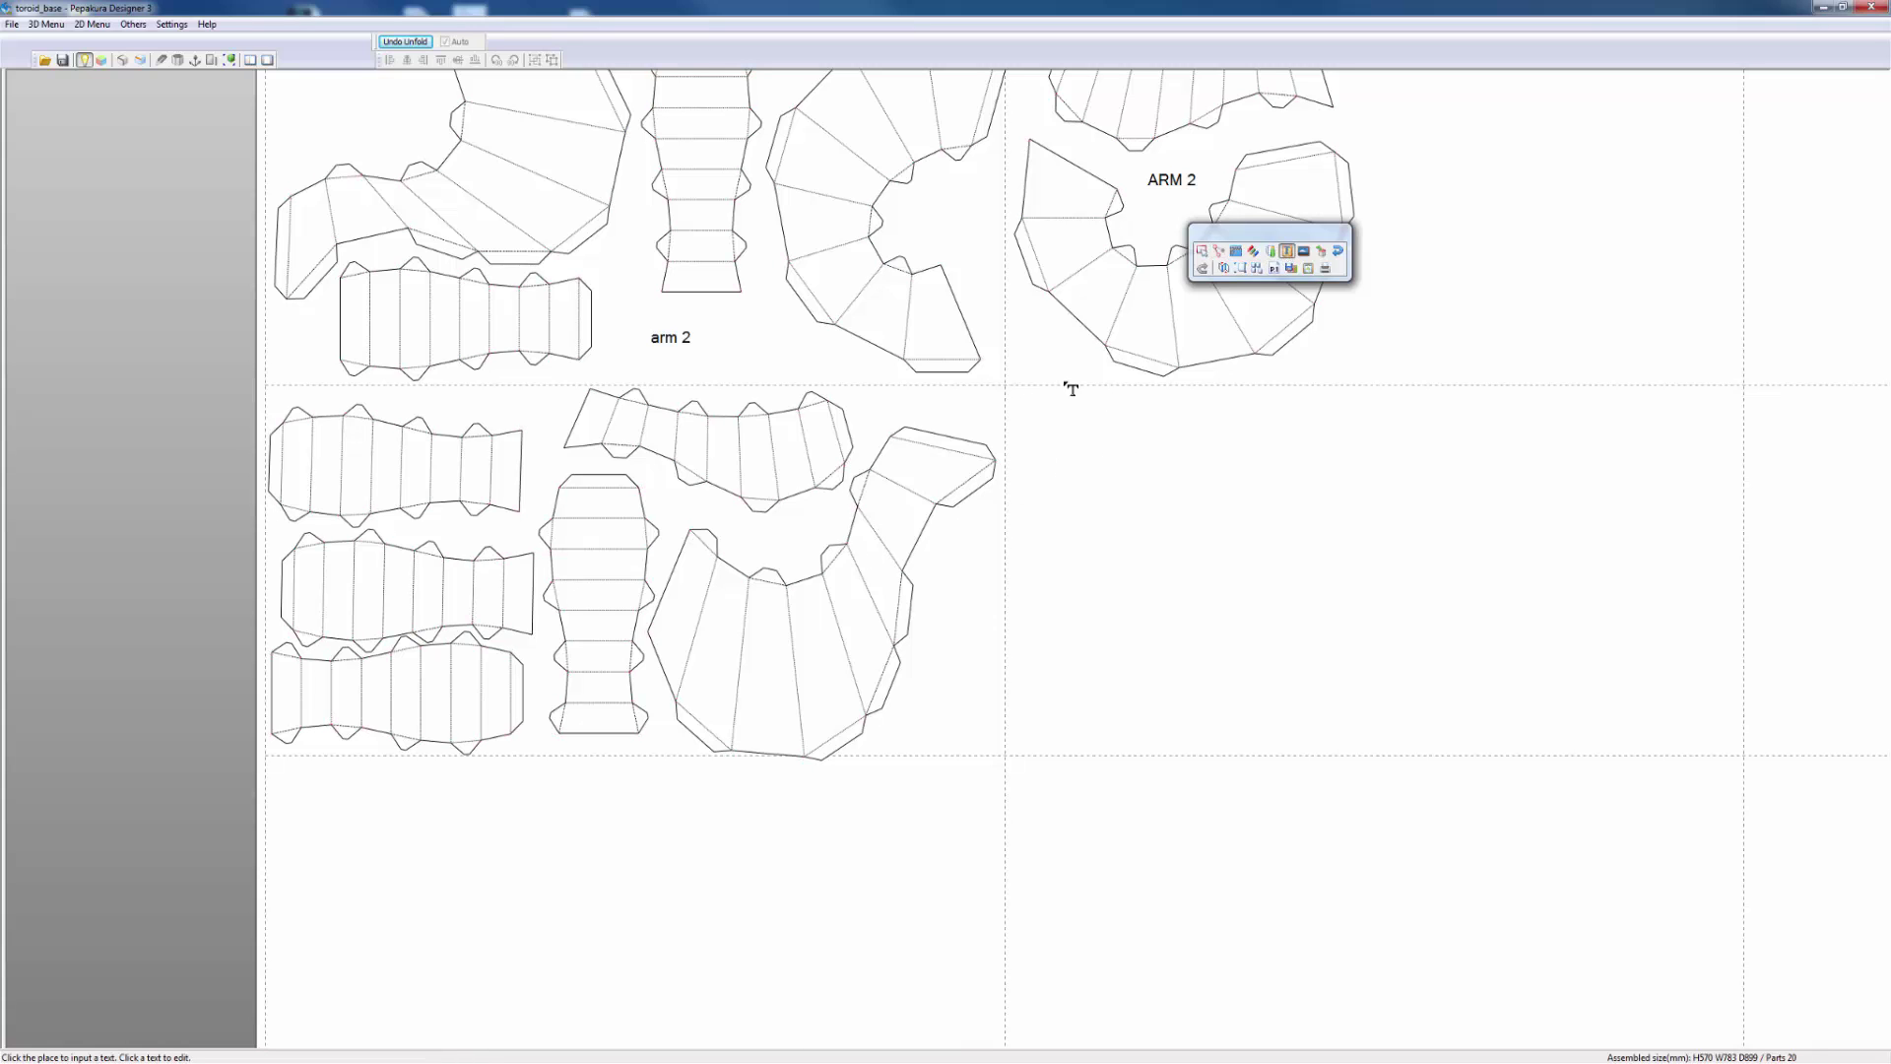
{"action": "left_click", "coordinate": [760, 537]}
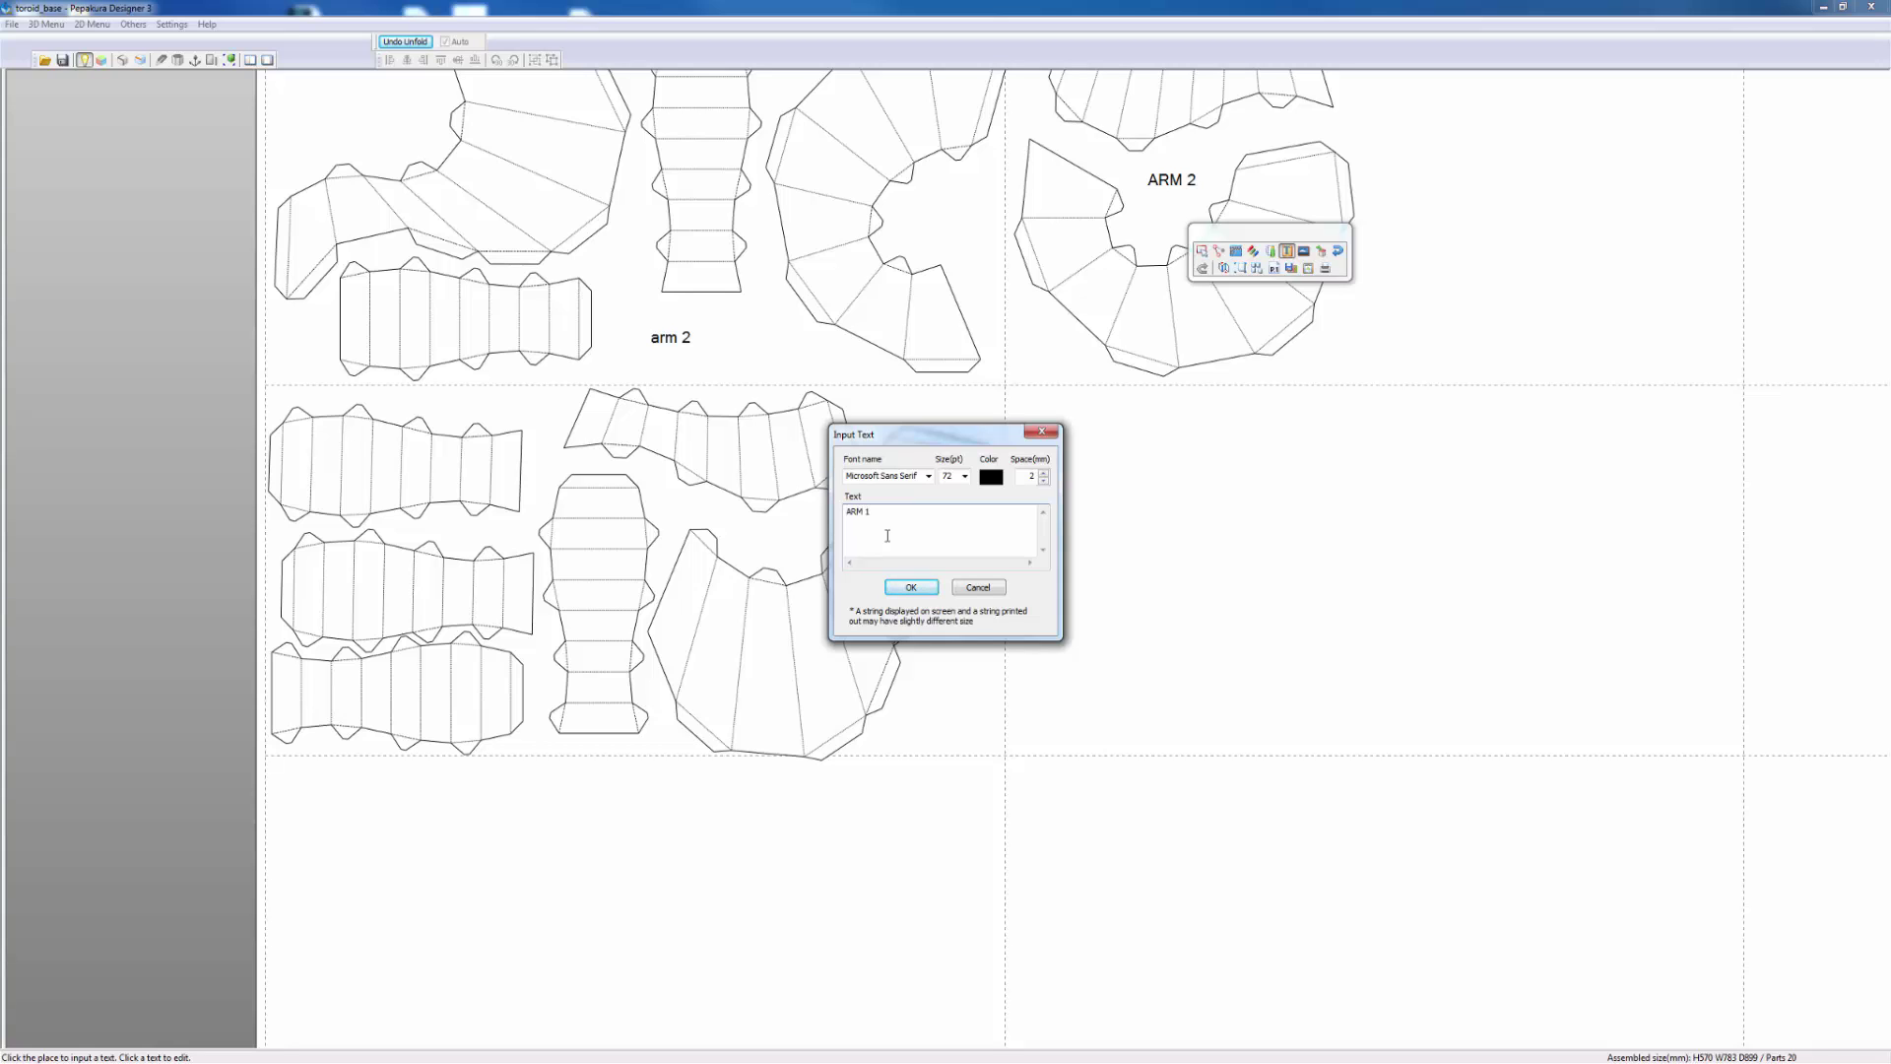
{"action": "left_click", "coordinate": [911, 587]}
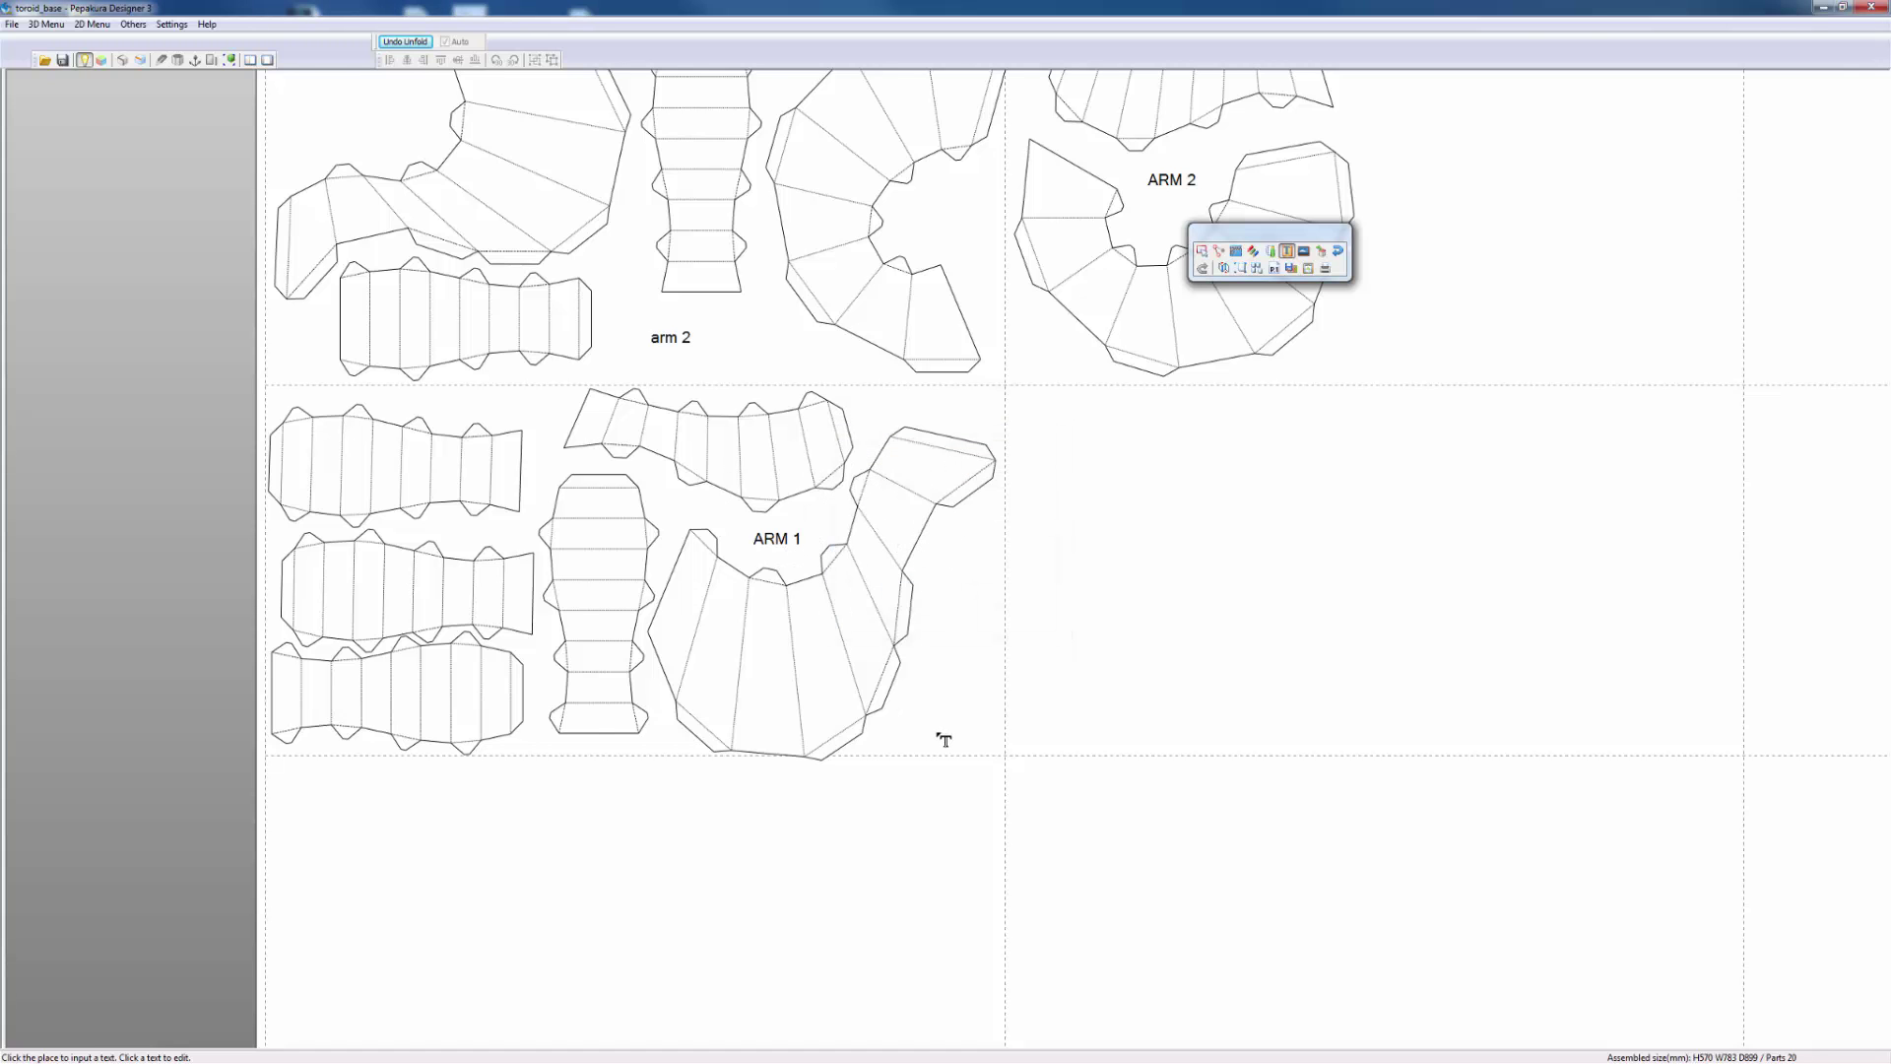
{"action": "scroll", "coordinate": [943, 739], "scroll_direction": "down", "scroll_amount": 5}
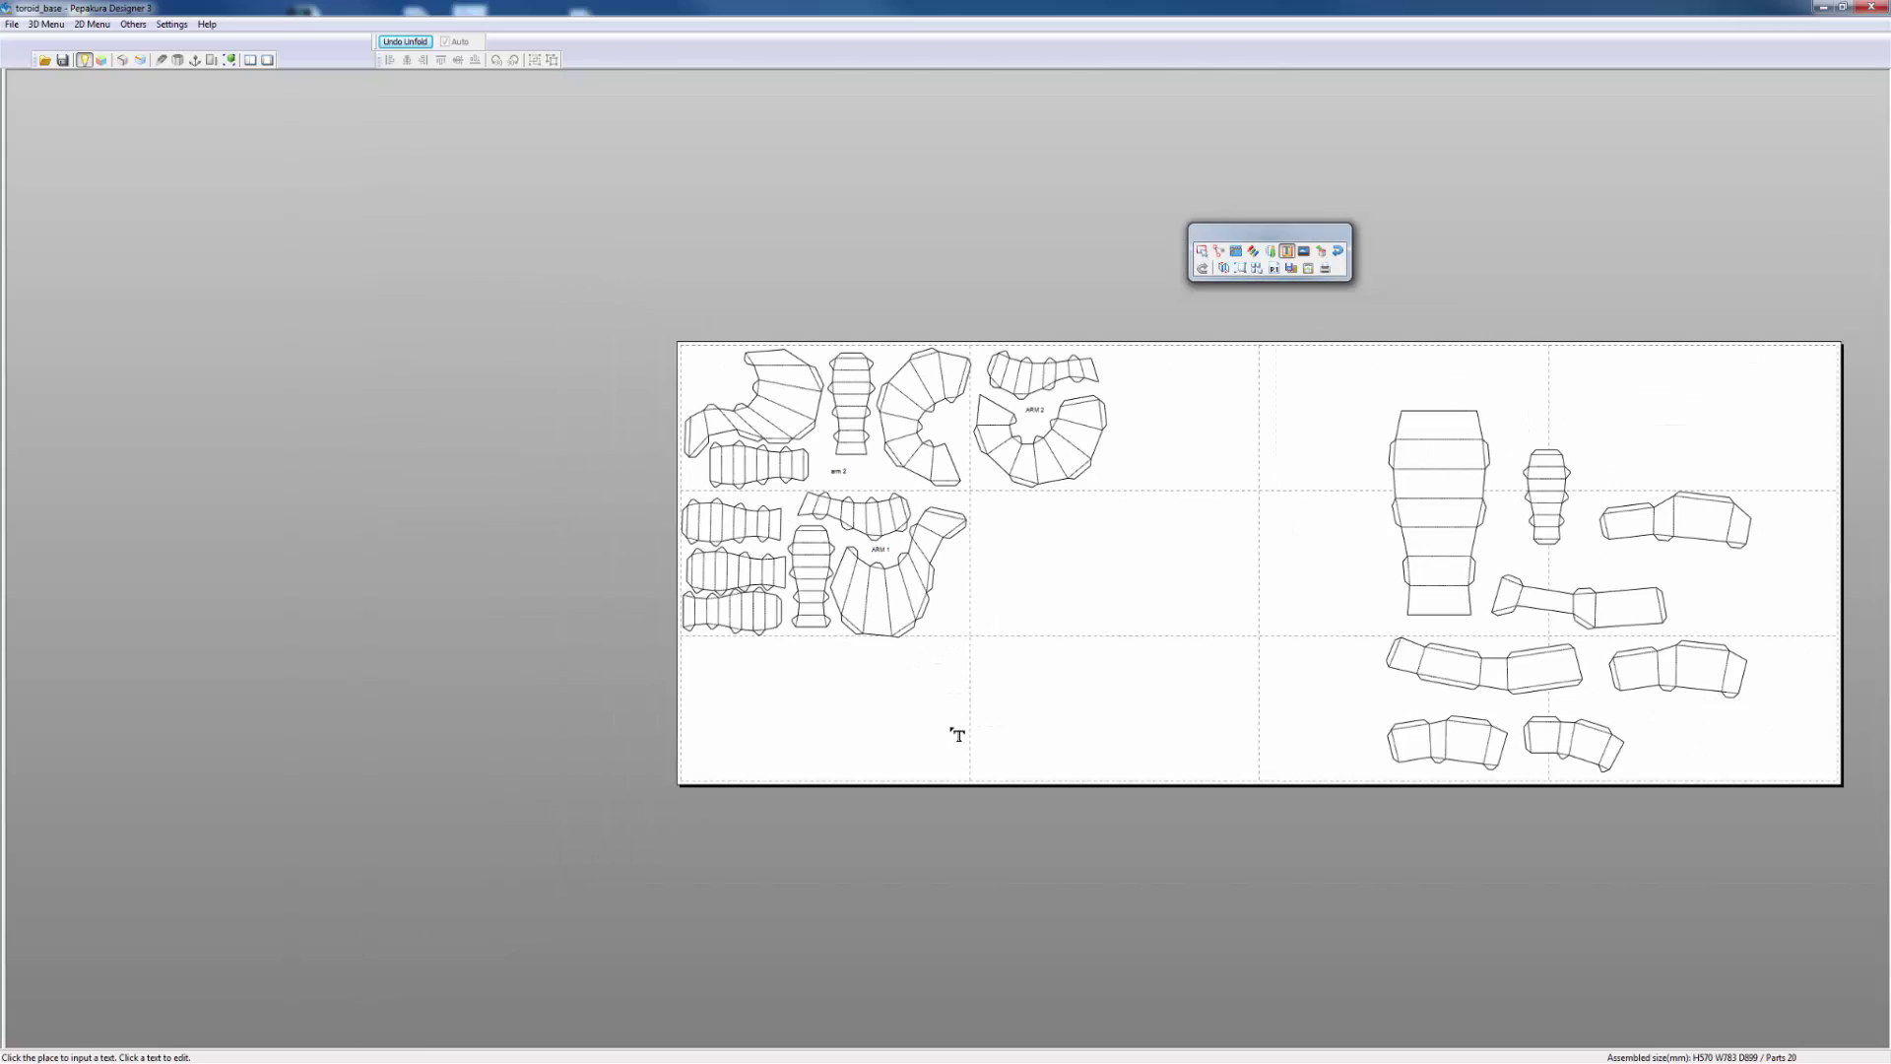
{"action": "scroll", "coordinate": [956, 733], "scroll_direction": "up", "scroll_amount": 3}
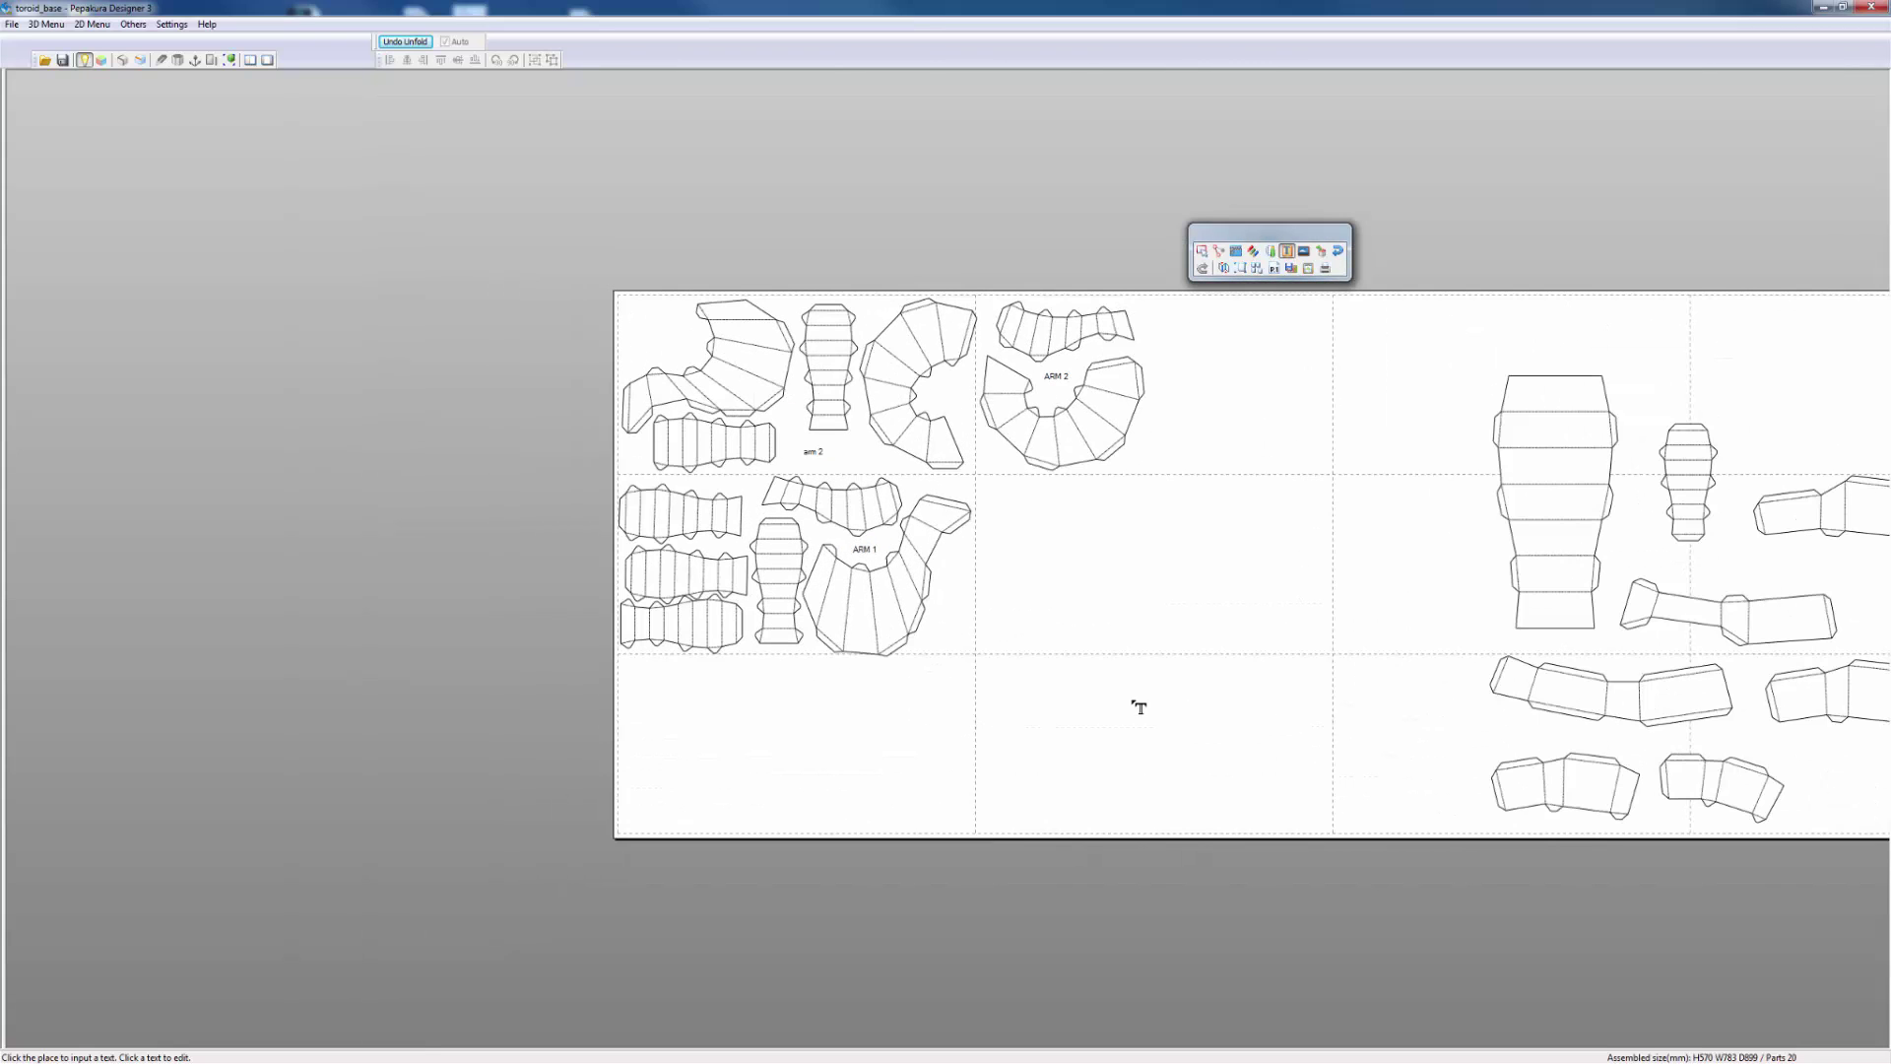
- Pan the sheet, return to Select/Move, and nudge the curved part slightly left
{"action": "right_click_drag", "start_coordinate": [1133, 703], "coordinate": [844, 718]}
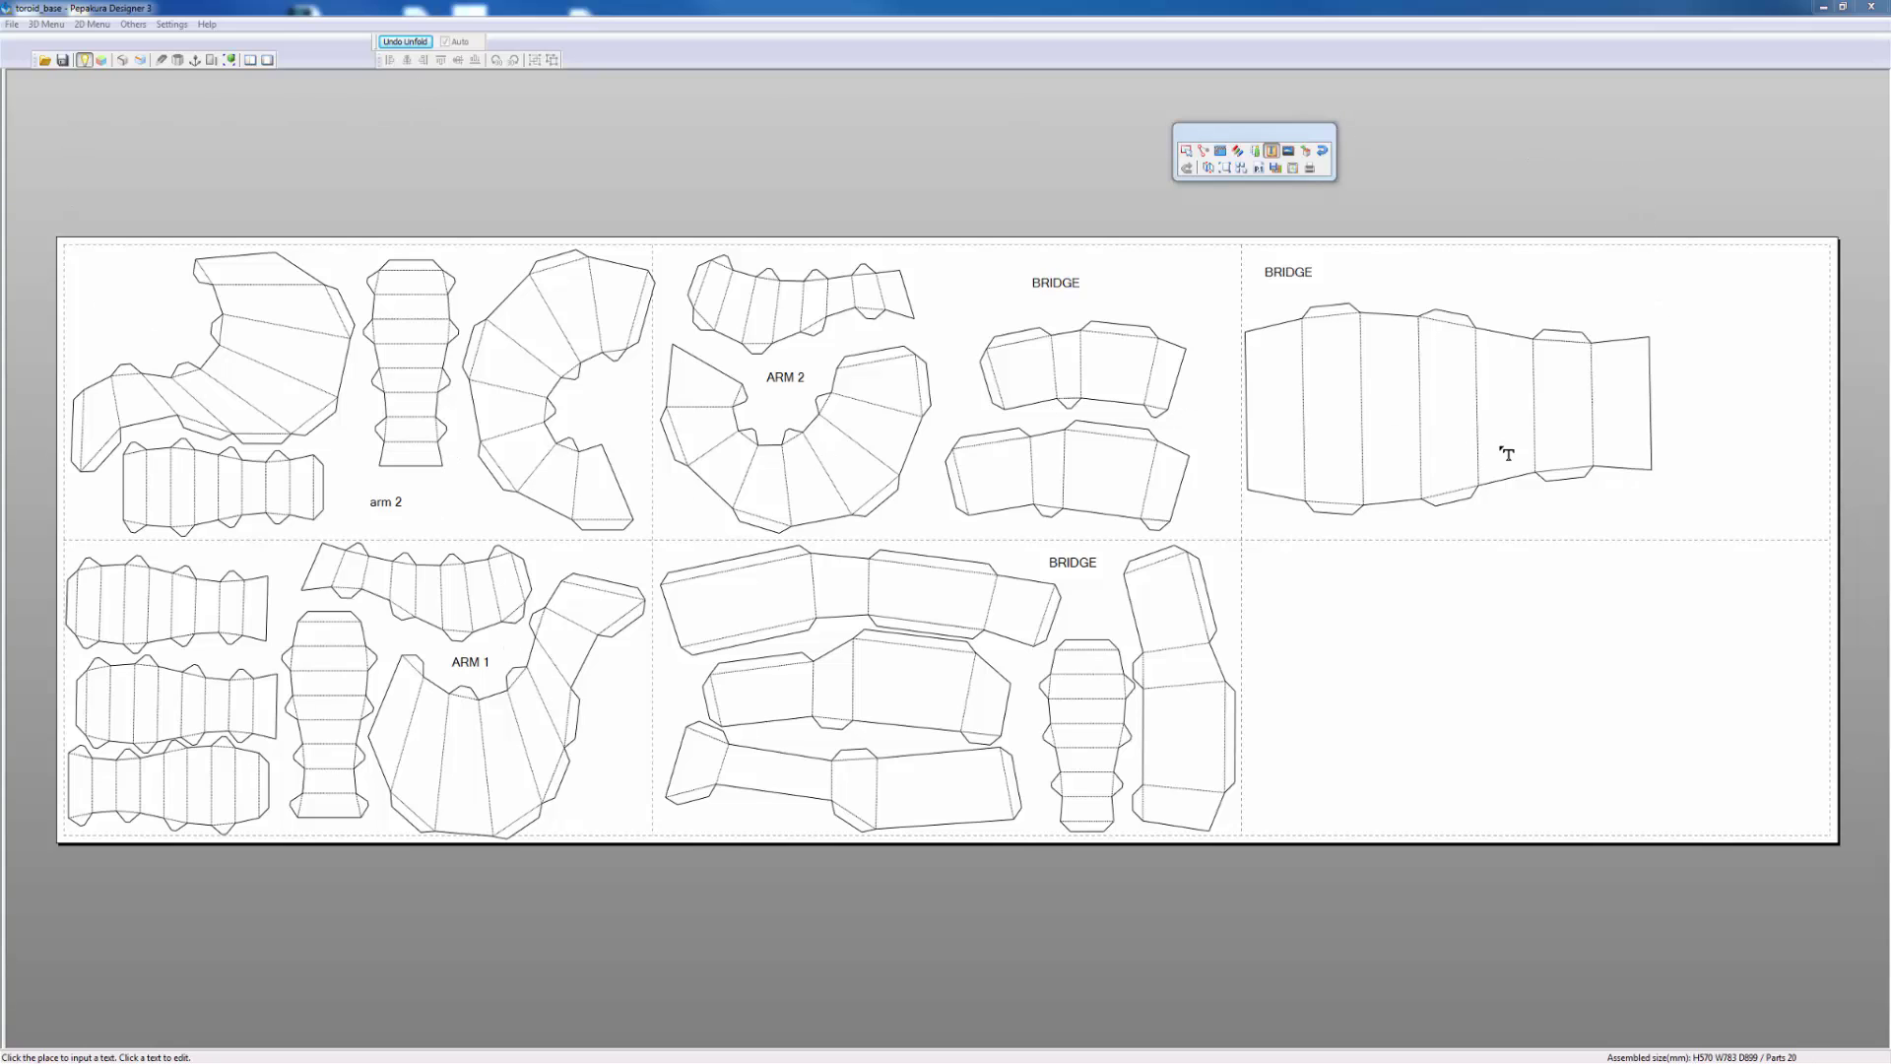
{"action": "left_click", "coordinate": [1186, 152]}
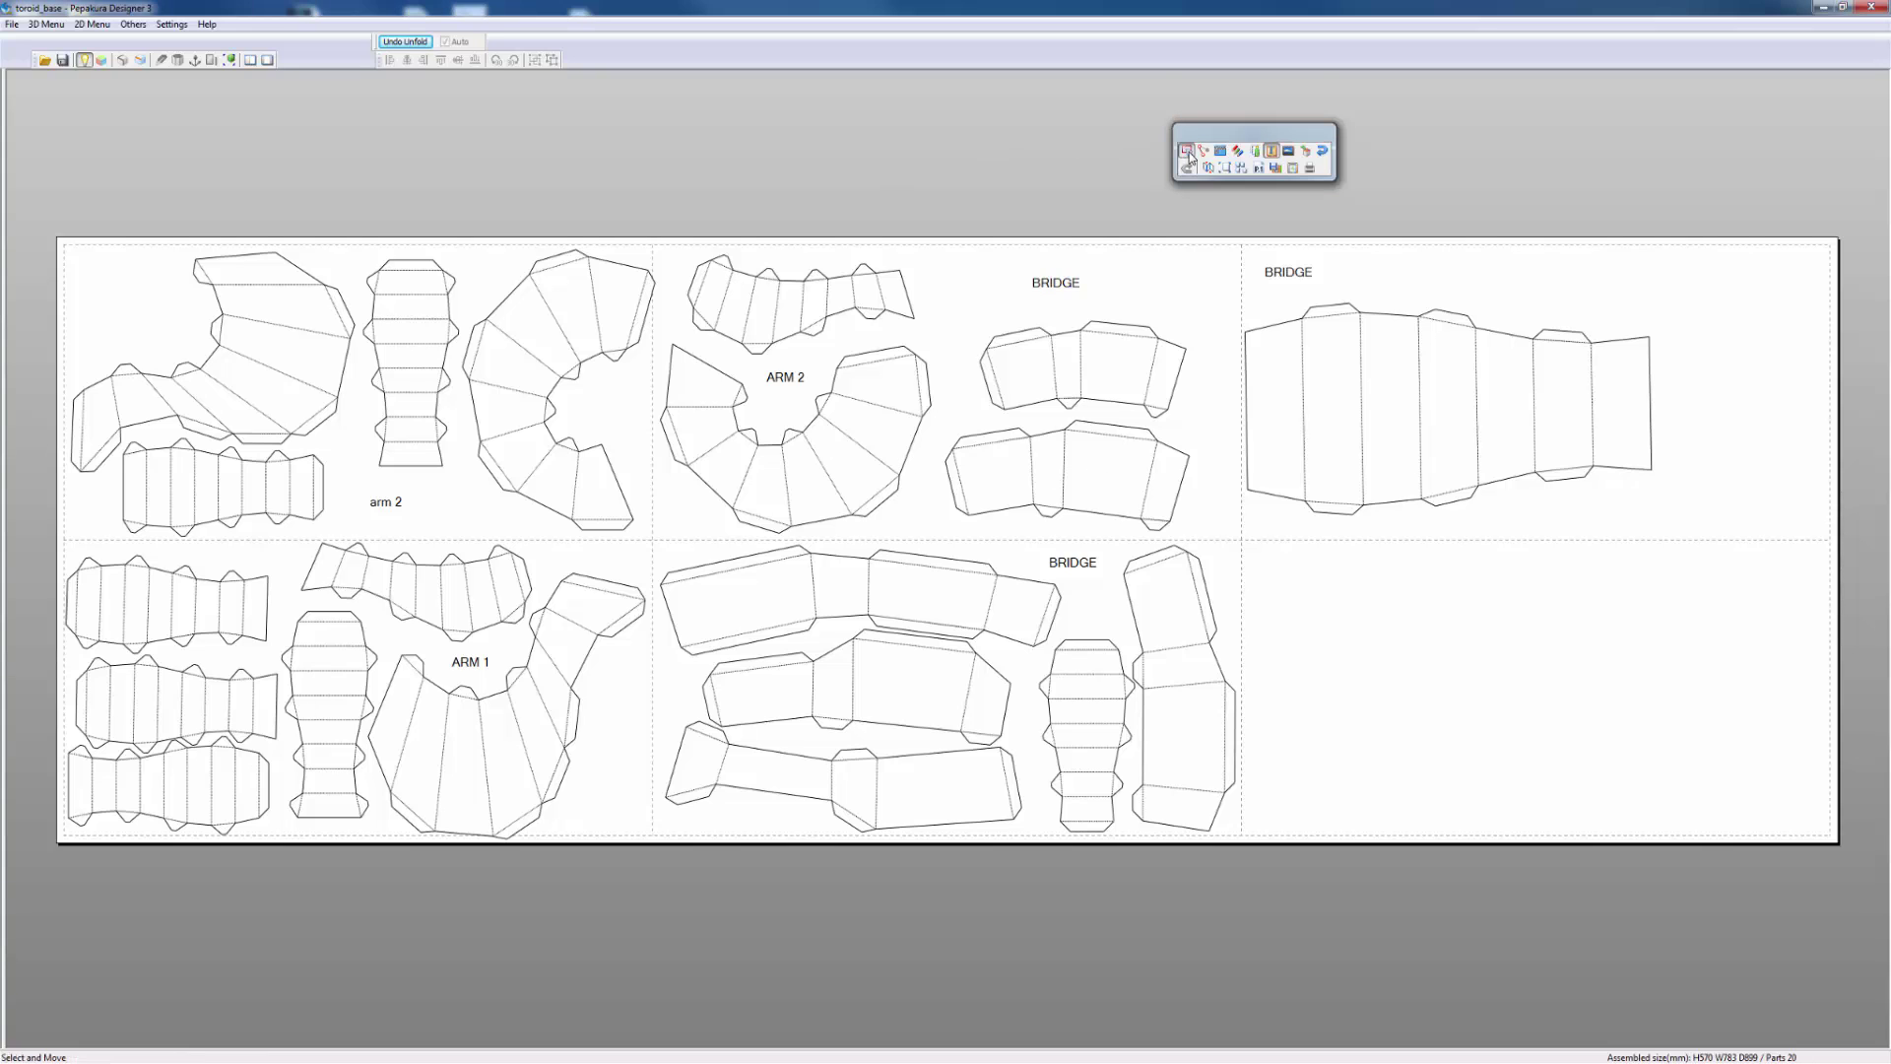
{"action": "left_click_drag", "start_coordinate": [594, 328], "coordinate": [586, 332]}
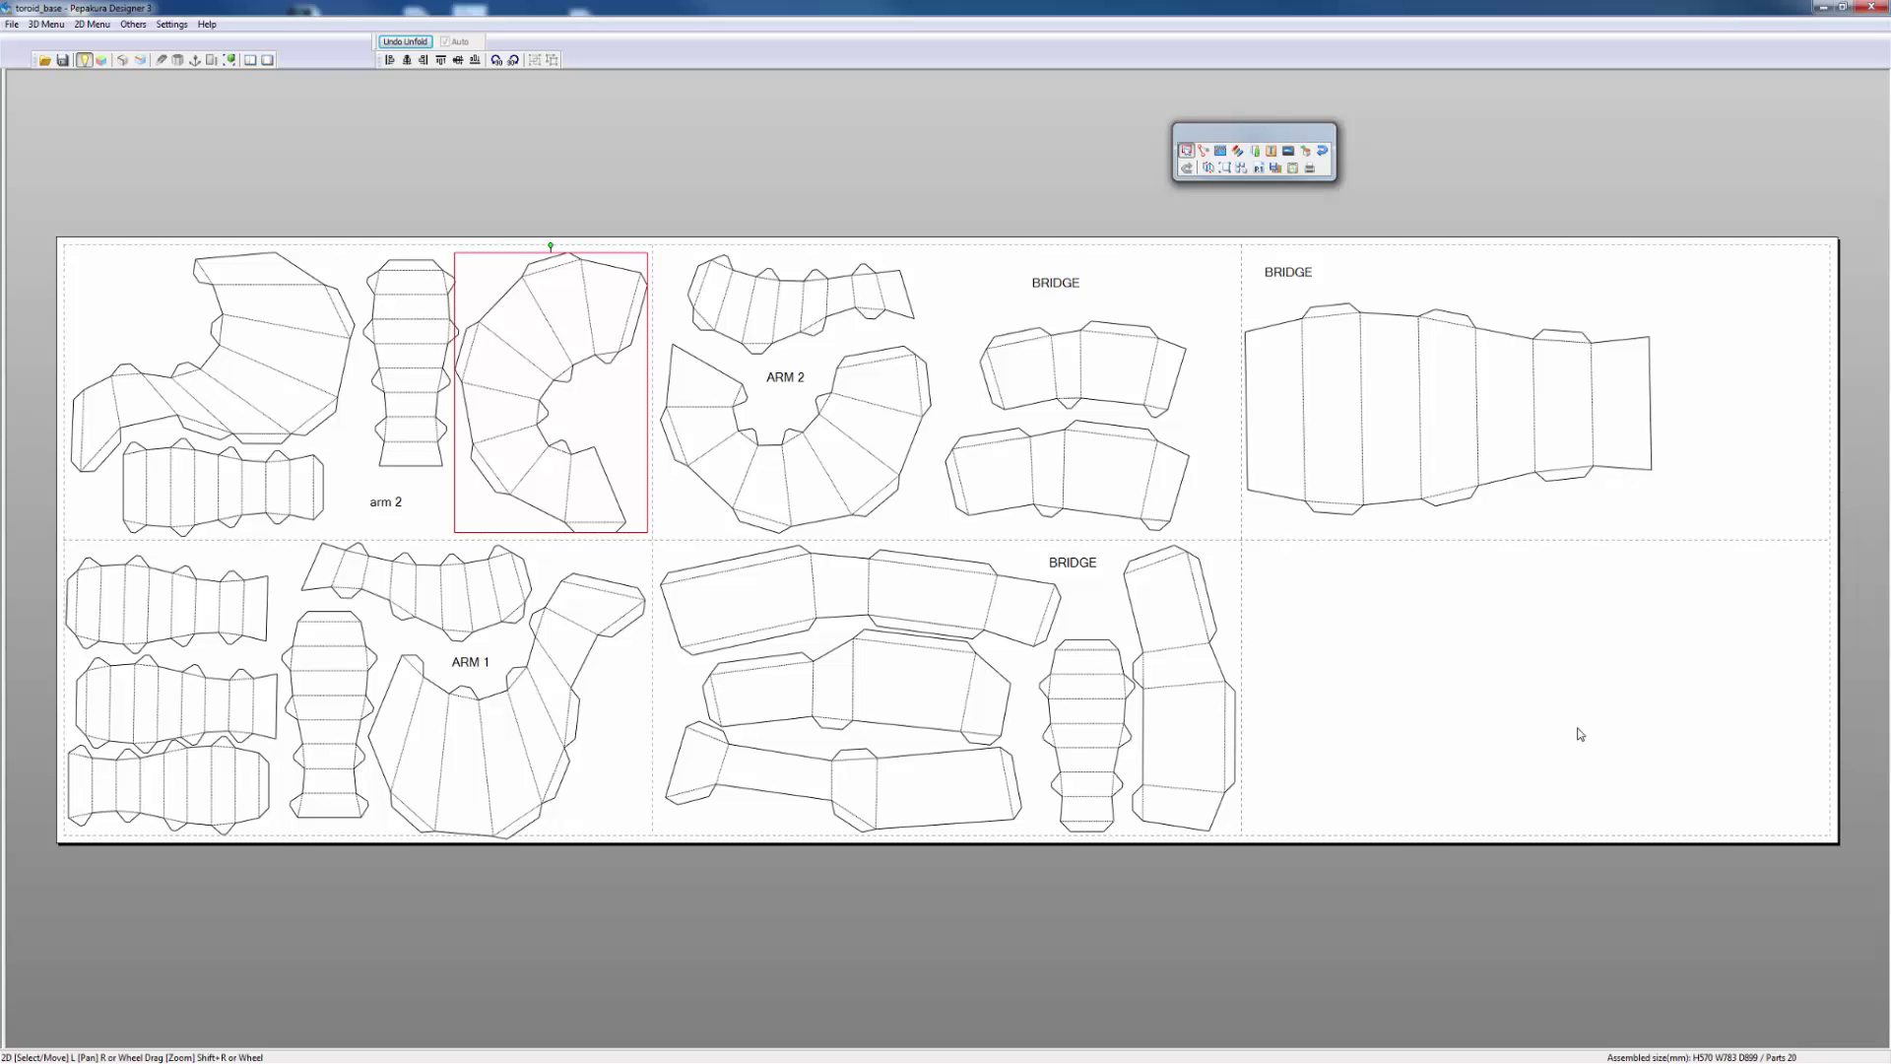
{"action": "scroll", "coordinate": [1580, 733], "scroll_direction": "up", "scroll_amount": 1}
{"action": "scroll", "coordinate": [1579, 734], "scroll_direction": "down", "scroll_amount": 1}
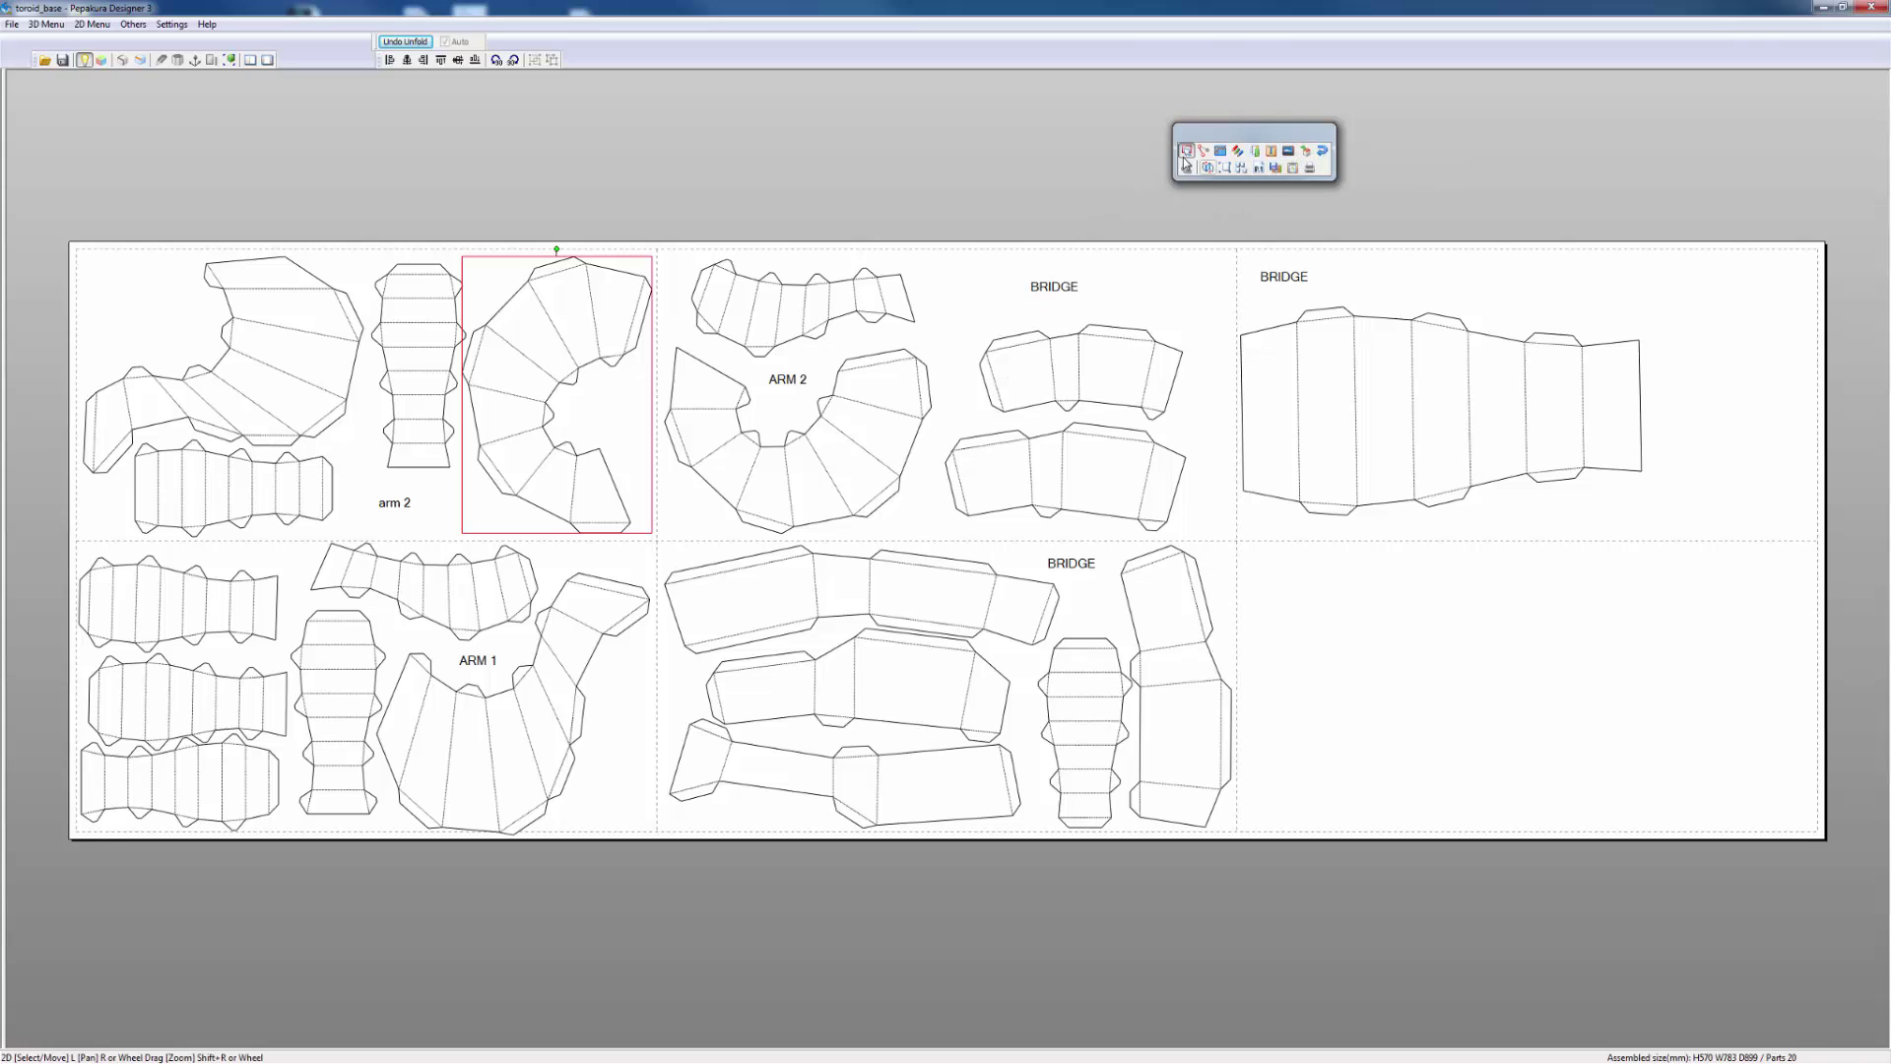
- Turn on the corresponding-edge check and move the Part List clear of the ARM and bridge parts
{"action": "left_click", "coordinate": [1306, 152]}
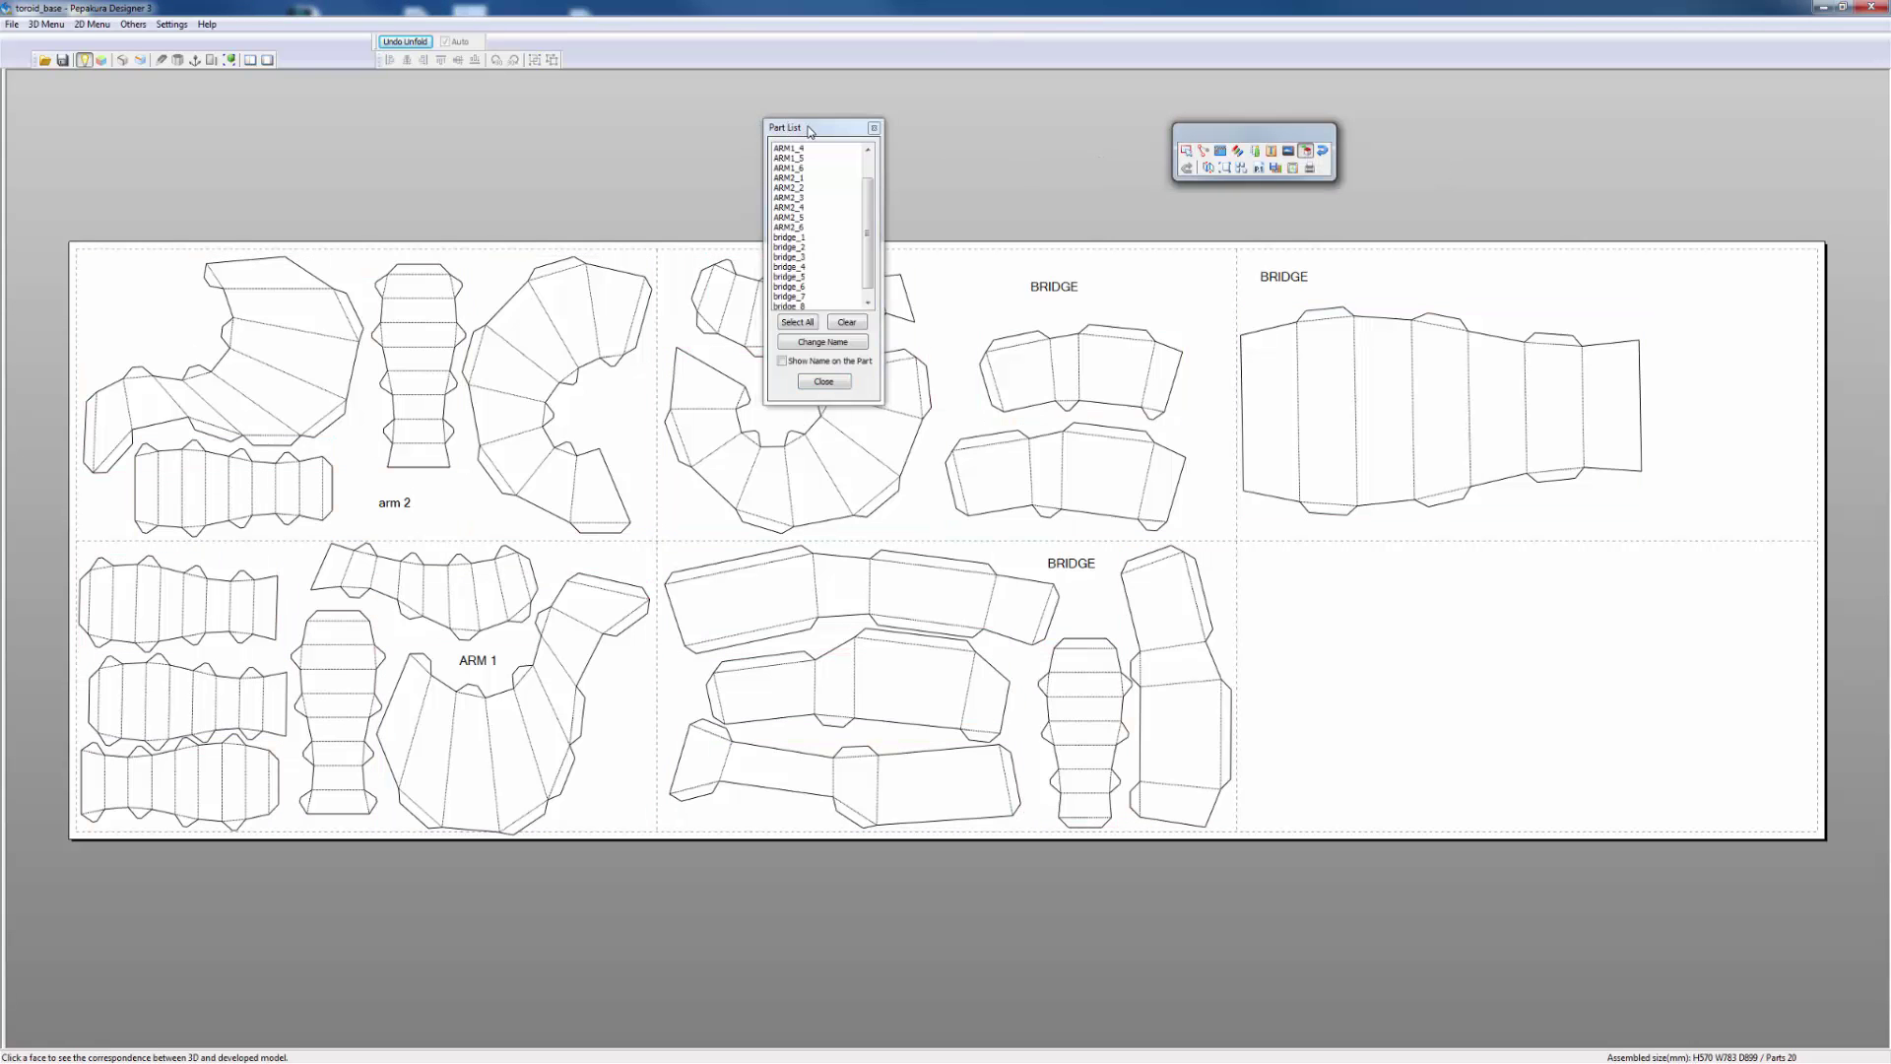
{"action": "left_click_drag", "start_coordinate": [810, 131], "coordinate": [1404, 582]}
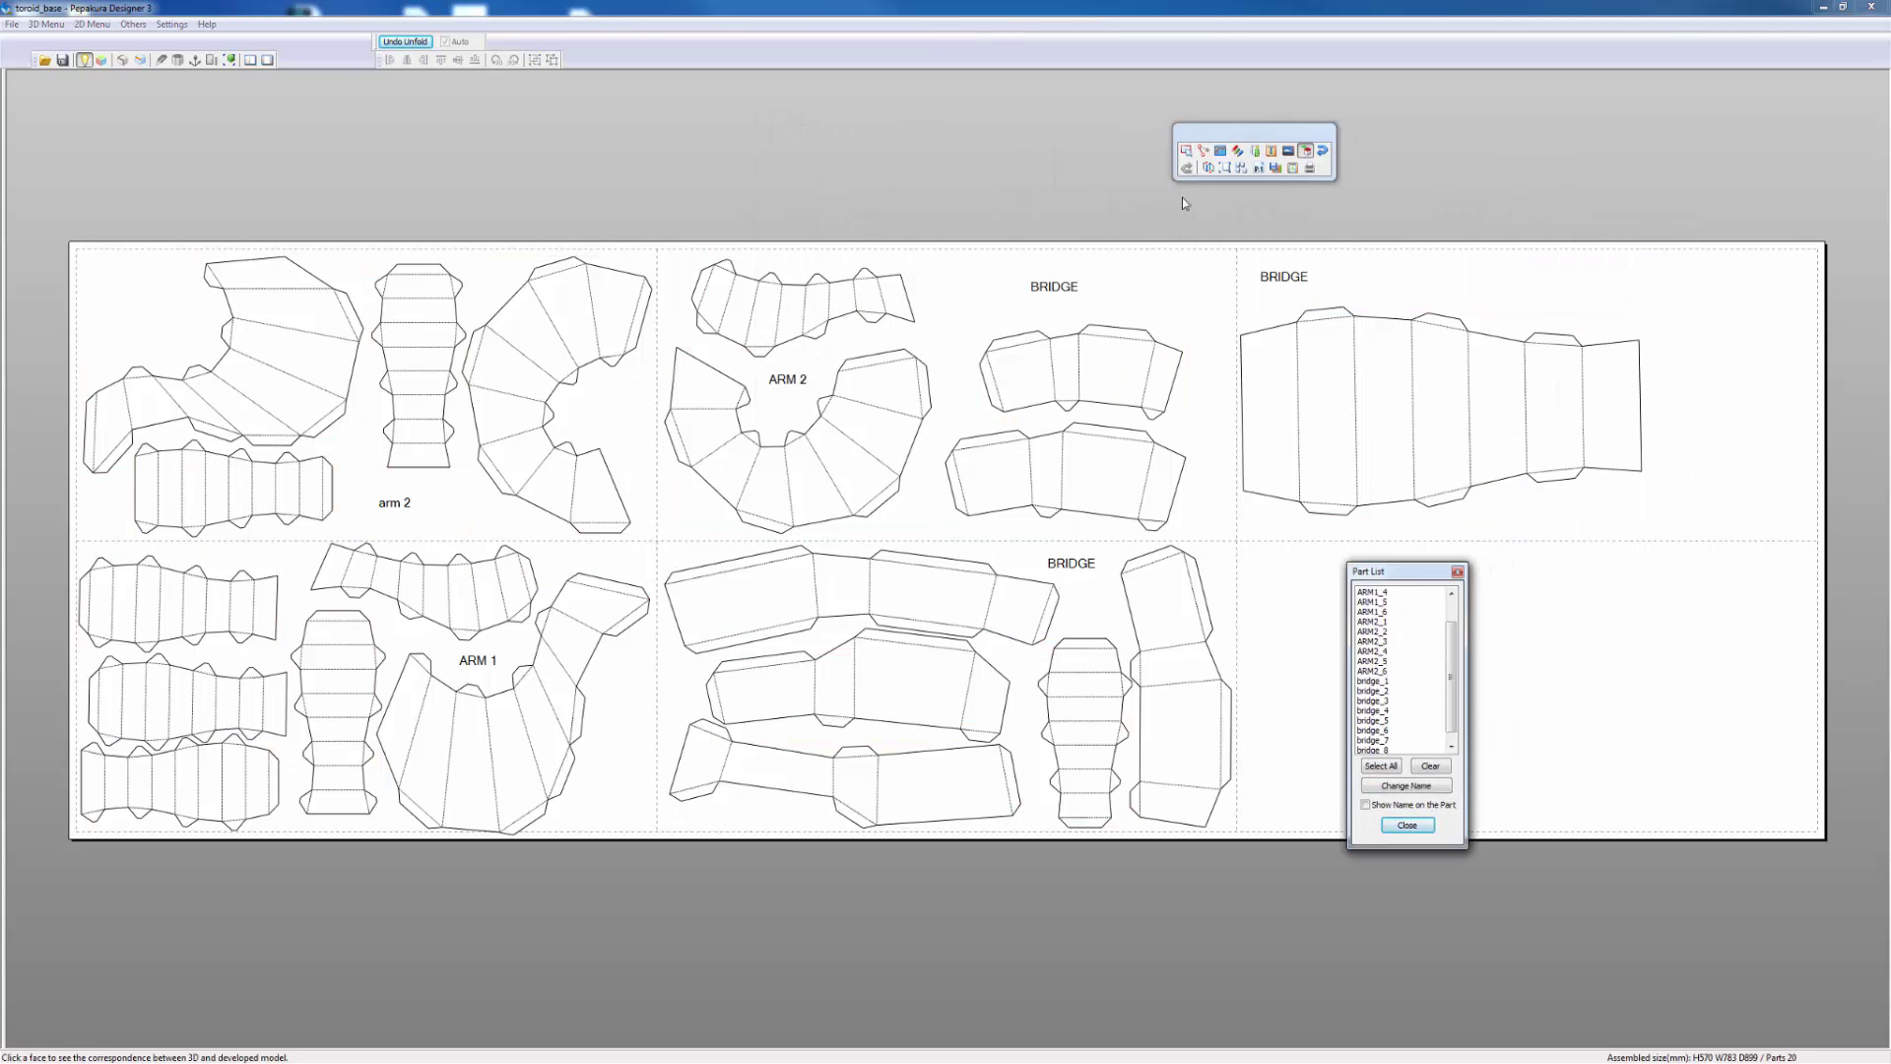
{"action": "mouse_move", "coordinate": [801, 342]}
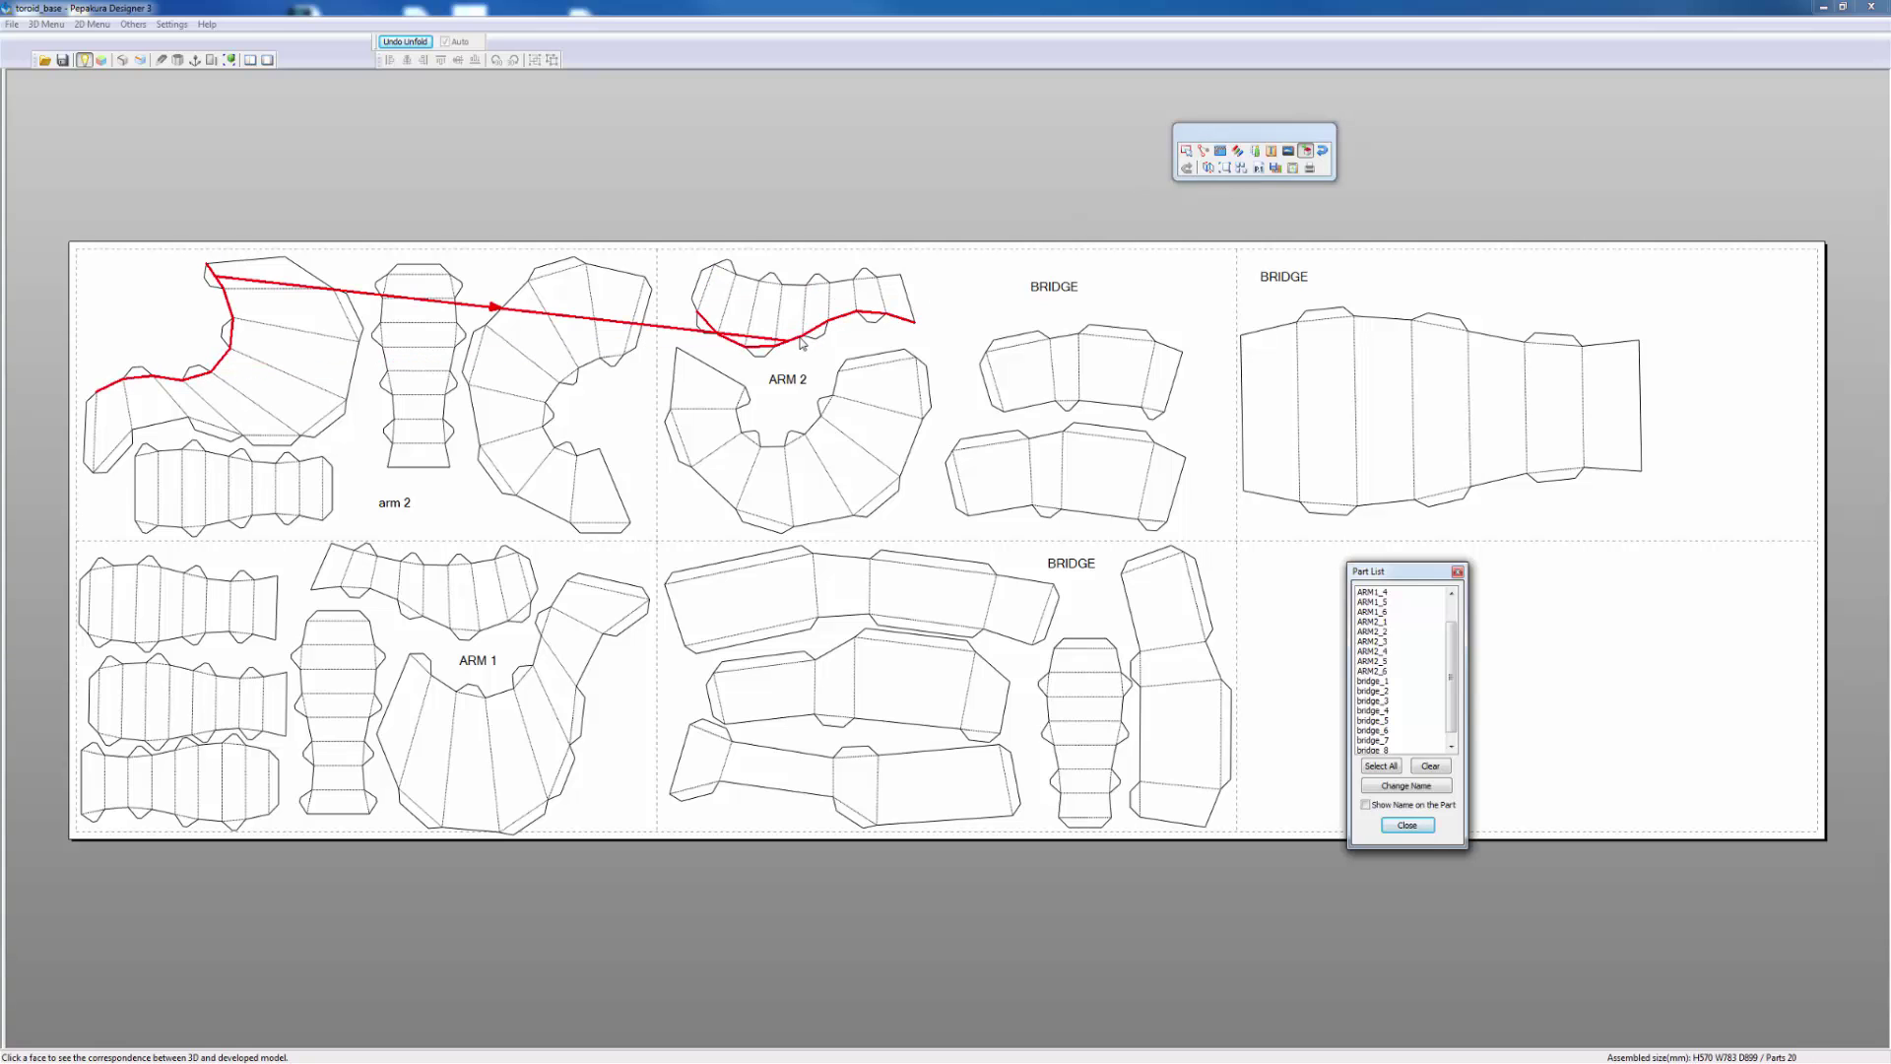
{"action": "mouse_move", "coordinate": [458, 310]}
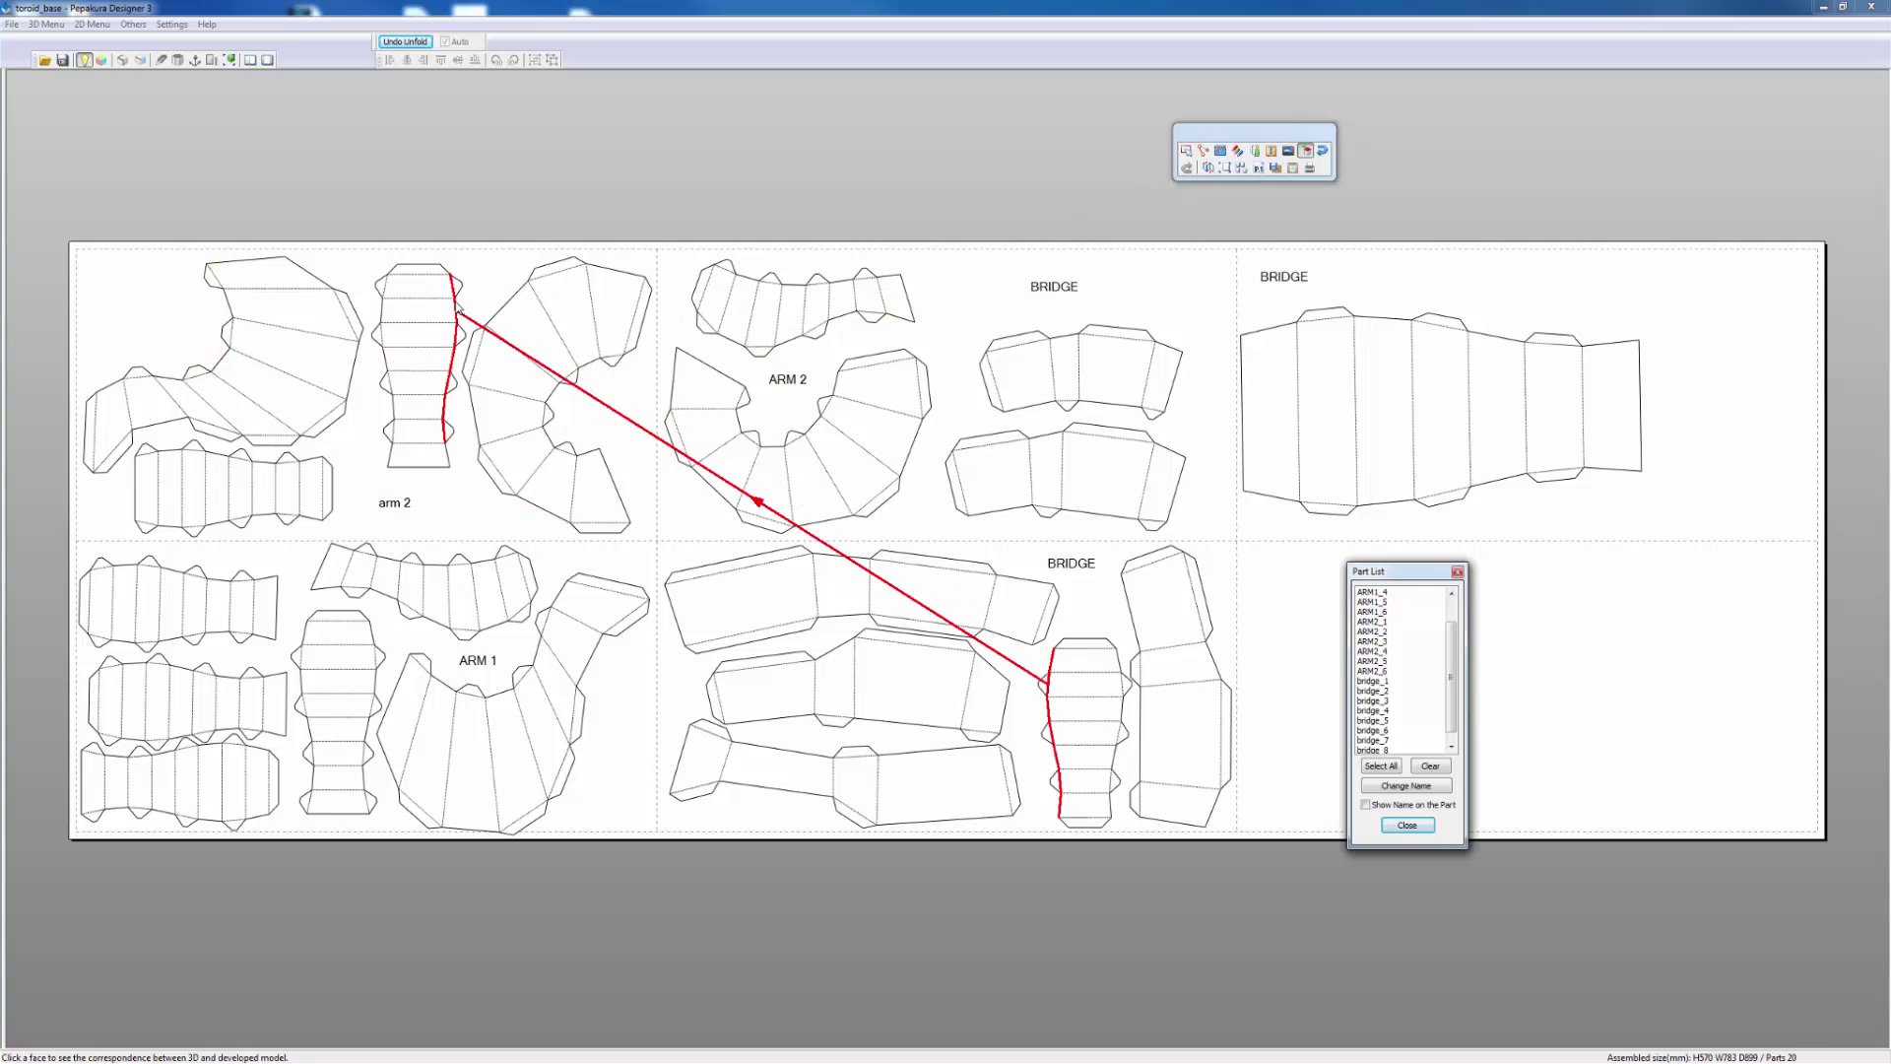
{"action": "mouse_move", "coordinate": [532, 510]}
{"action": "mouse_move", "coordinate": [487, 570]}
{"action": "mouse_move", "coordinate": [235, 596]}
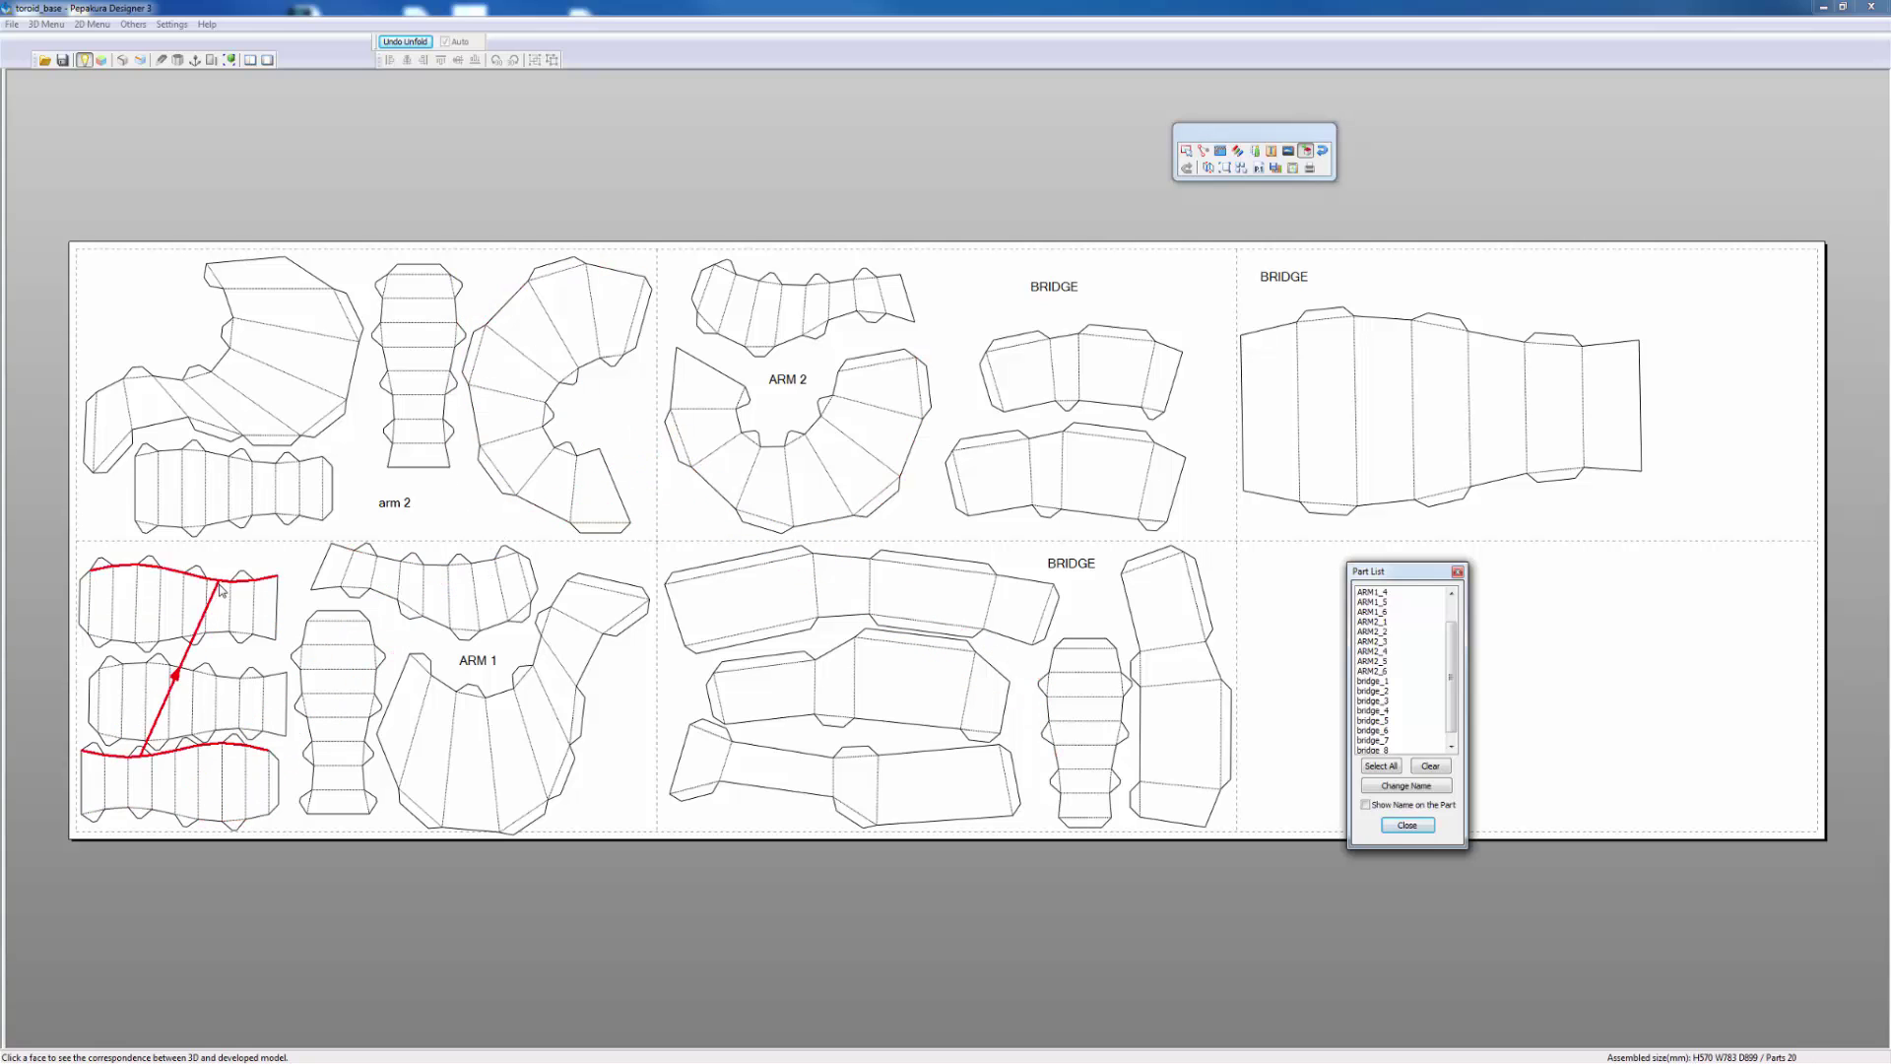